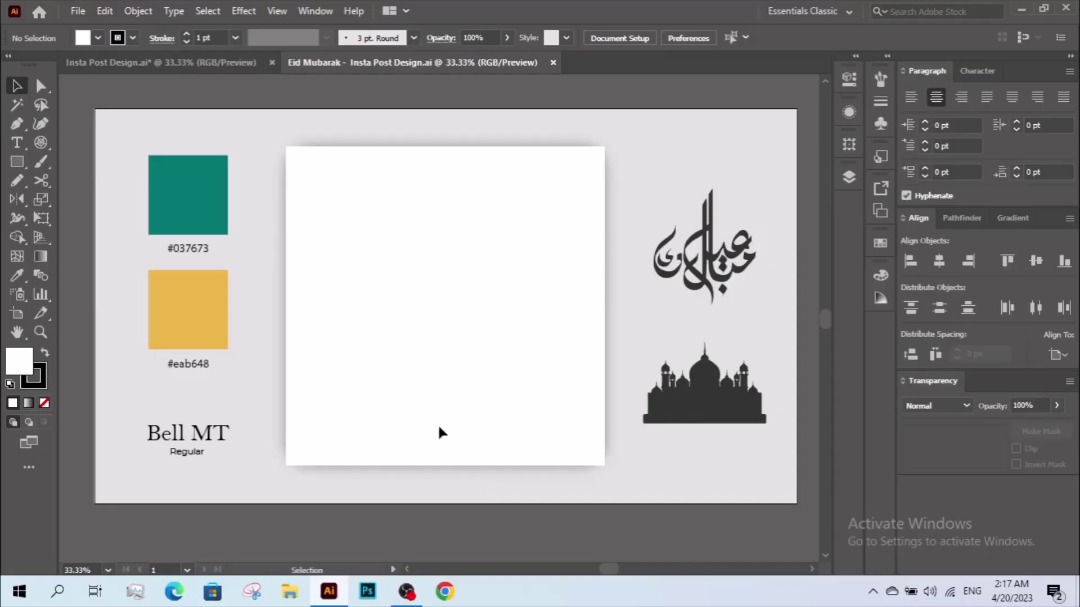
Draw a square over the white placeholder and fill it with the teal #037673 sample.
{"action": "left_click", "coordinate": [17, 161]}
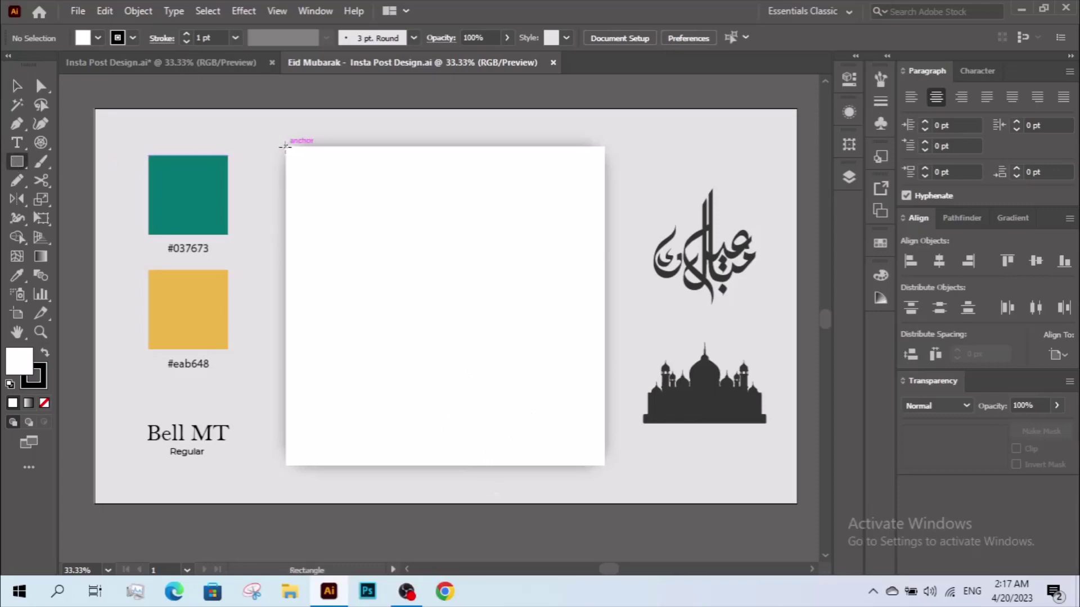
{"action": "left_click_drag", "start_coordinate": [285, 146], "coordinate": [605, 466]}
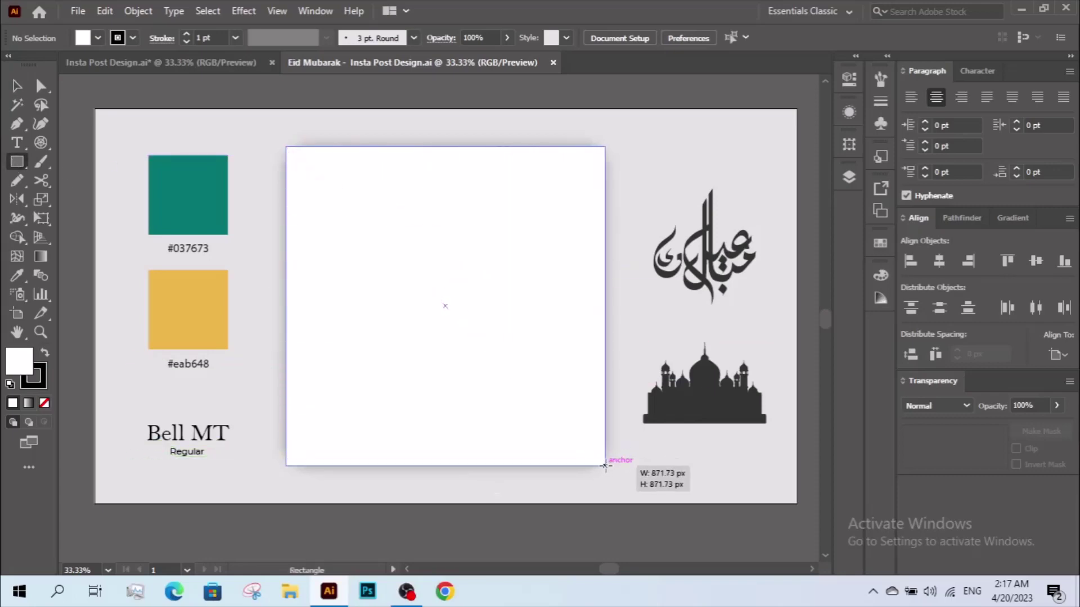
{"action": "left_click", "coordinate": [17, 275]}
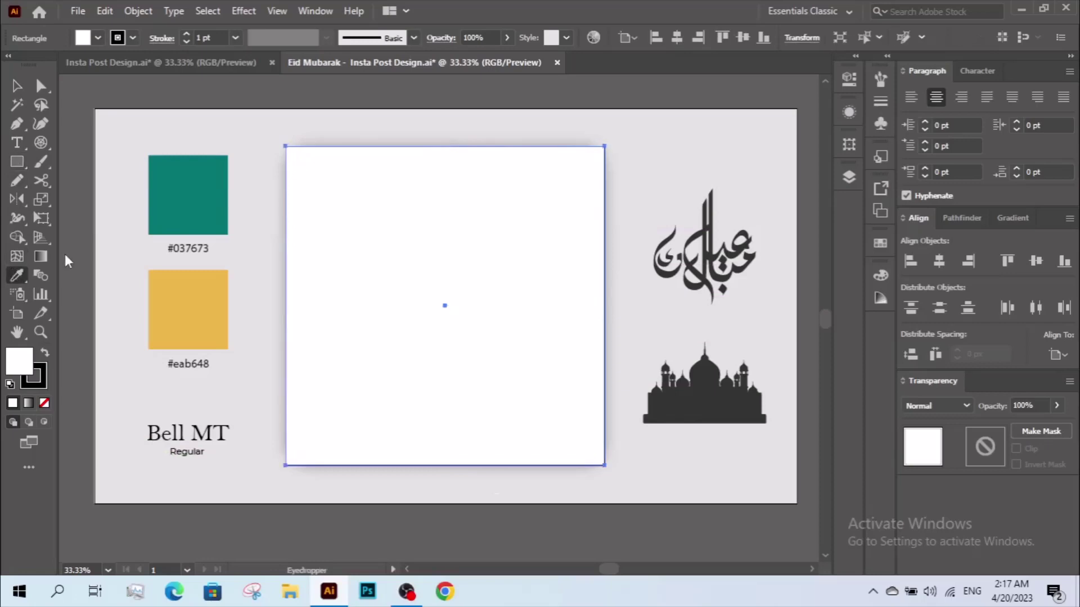
{"action": "left_click", "coordinate": [182, 189]}
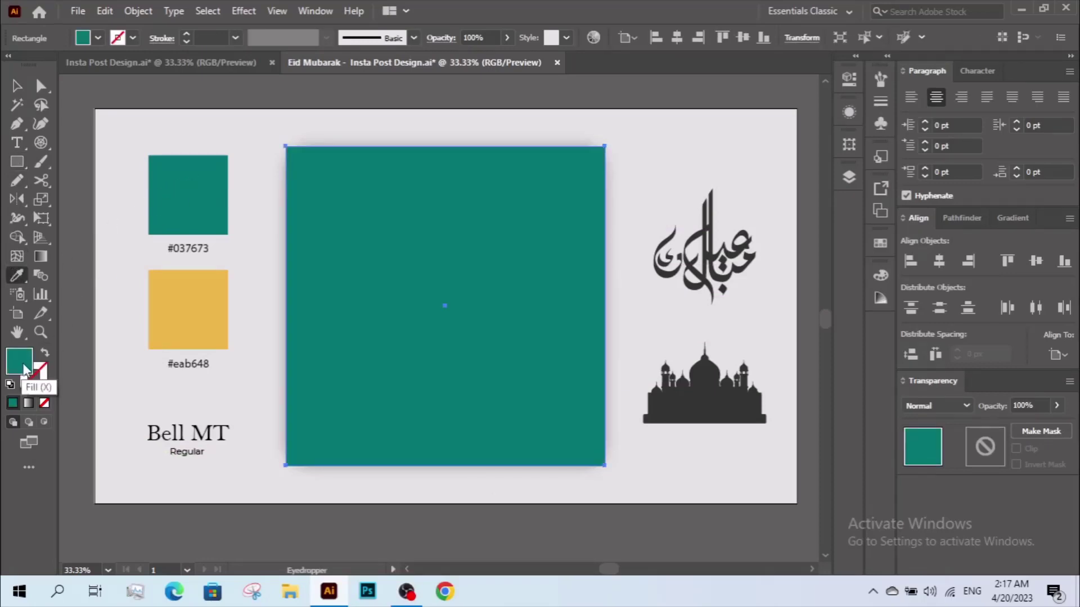
Verify the teal #037673 fill in the Color Picker and locate the square in Layers.
{"action": "double_click", "coordinate": [21, 363]}
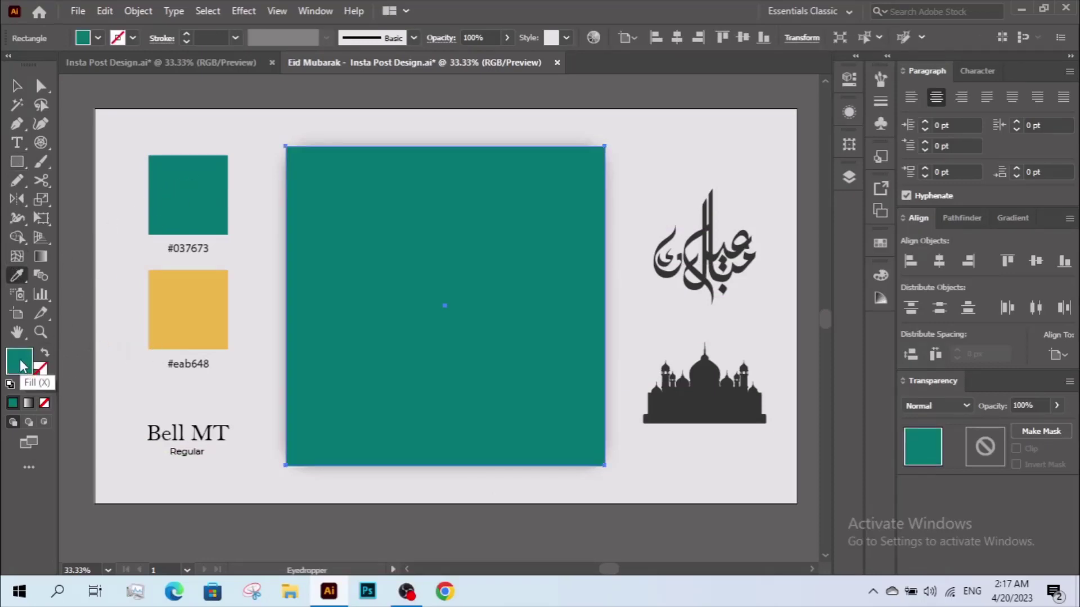
{"action": "left_click_drag", "start_coordinate": [560, 279], "coordinate": [405, 124]}
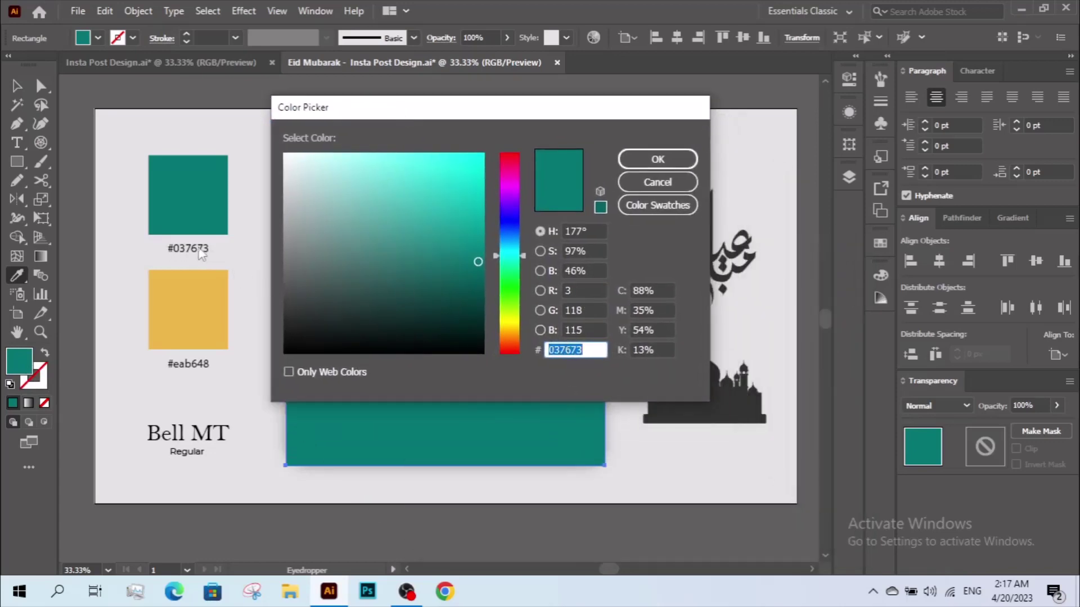
{"action": "left_click", "coordinate": [656, 159]}
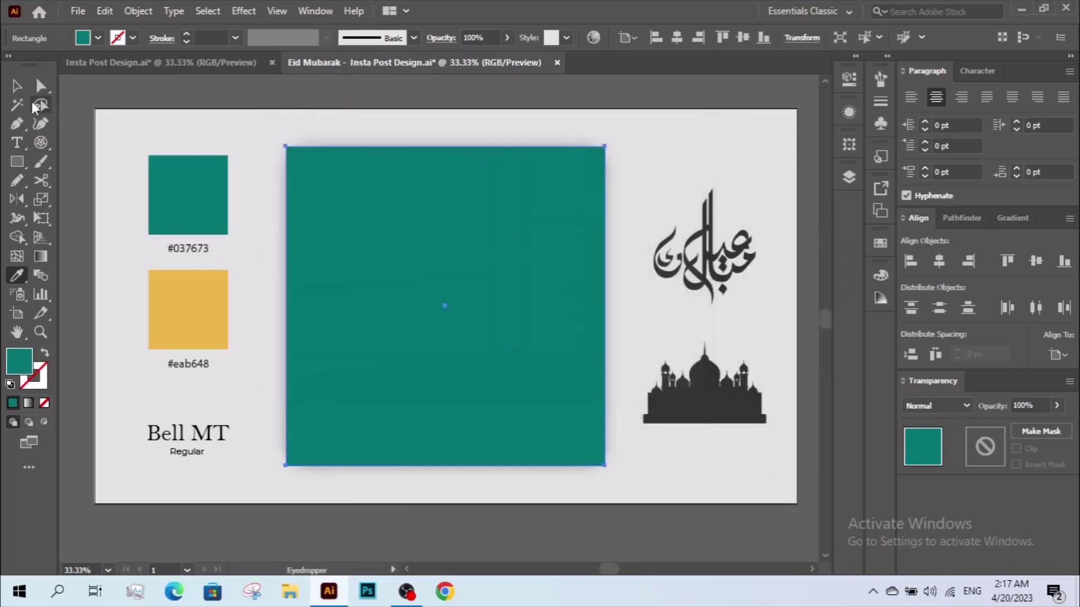
{"action": "left_click", "coordinate": [16, 86]}
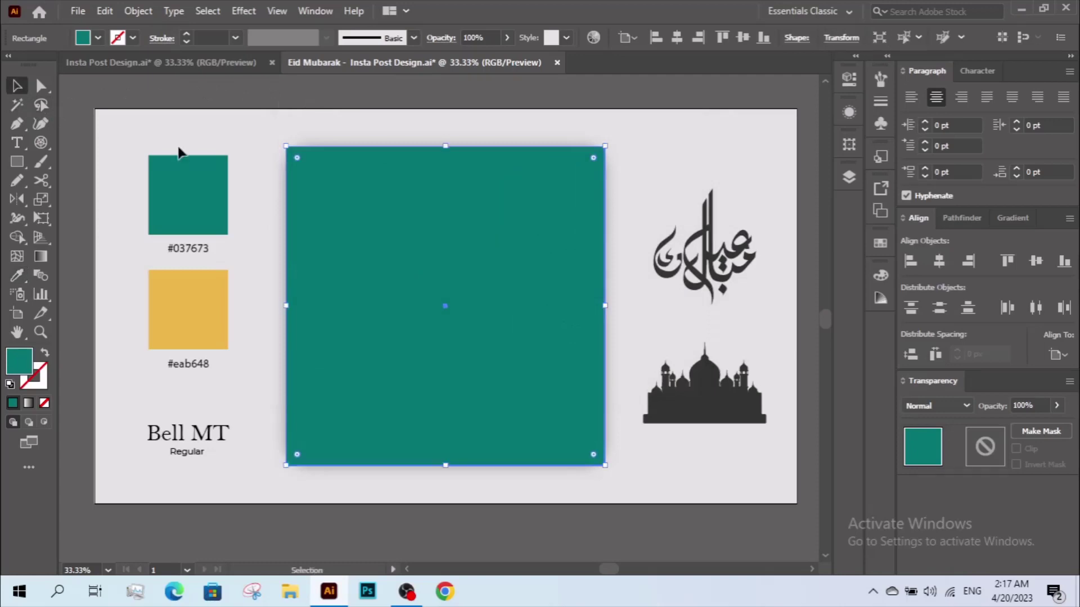
{"action": "left_click", "coordinate": [296, 105]}
{"action": "left_click", "coordinate": [844, 176]}
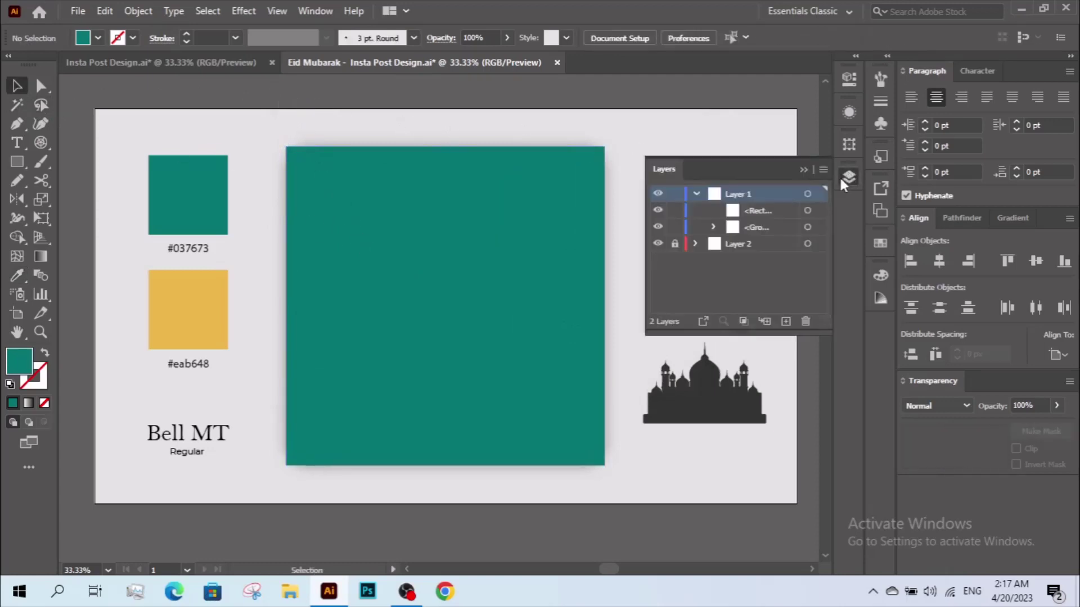
{"action": "left_click", "coordinate": [735, 212]}
{"action": "left_click", "coordinate": [802, 170]}
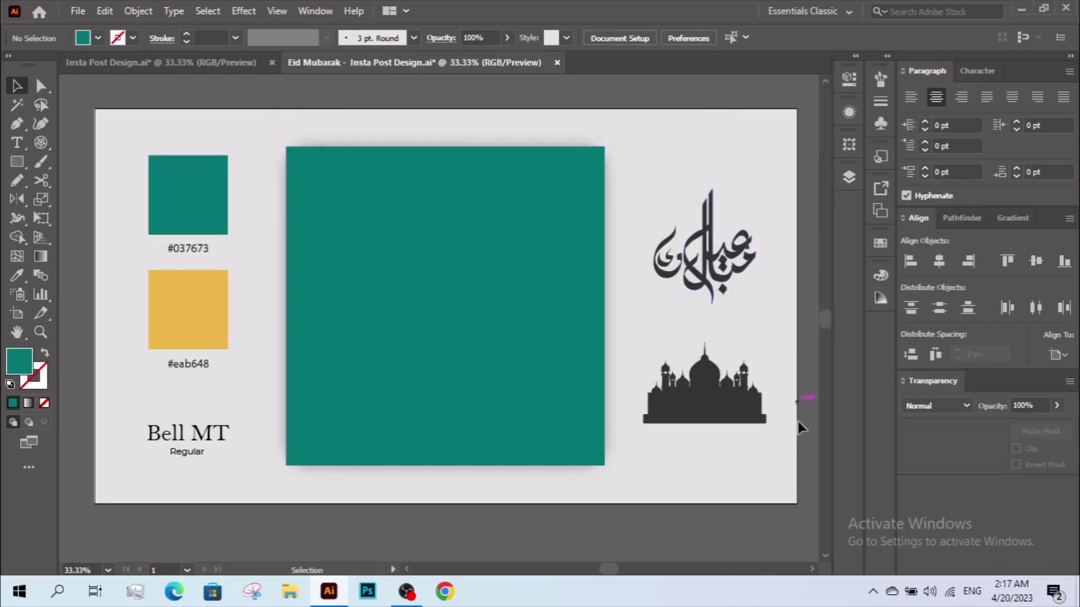
Draw a circle from the teal square's centre and fill it with gold #eab648.
{"action": "key", "text": "ctrl+minus"}
{"action": "left_click_drag", "start_coordinate": [521, 290], "coordinate": [525, 308]}
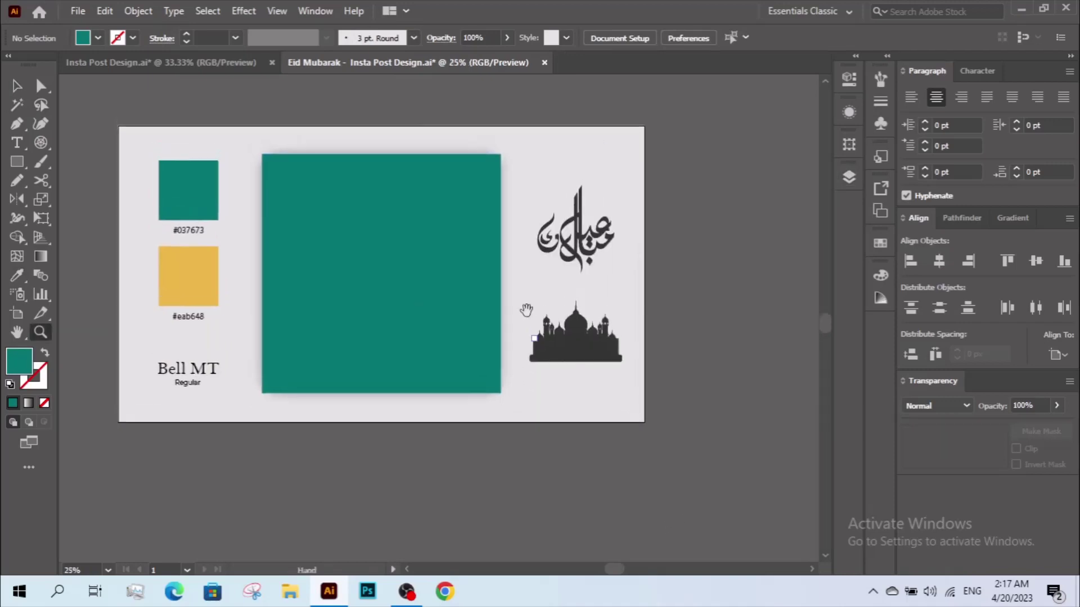
{"action": "left_click_drag", "start_coordinate": [17, 162], "coordinate": [65, 199]}
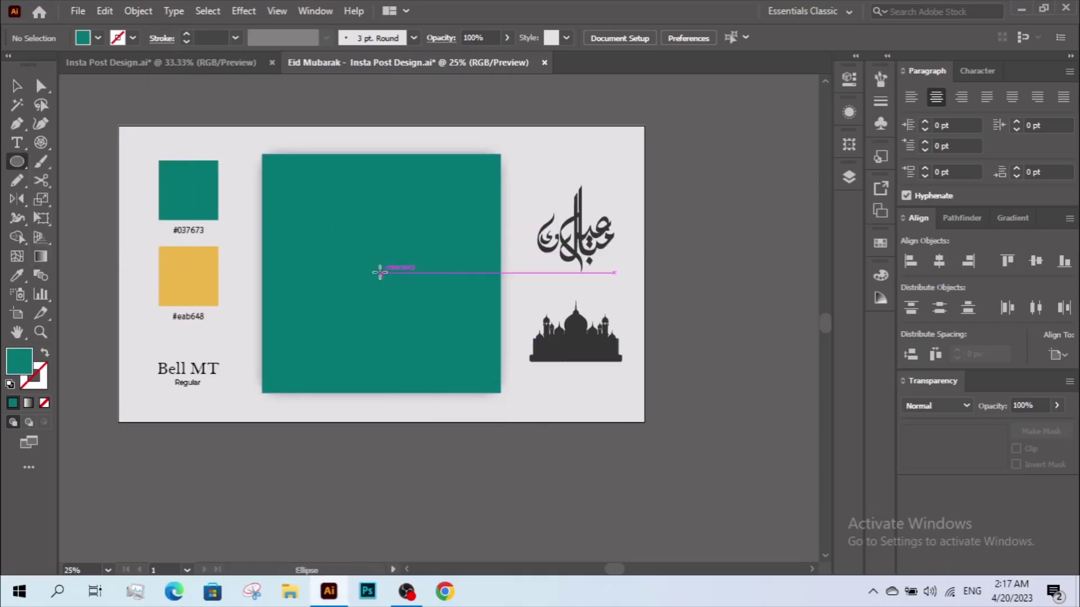
{"action": "left_click_drag", "start_coordinate": [382, 272], "coordinate": [456, 301]}
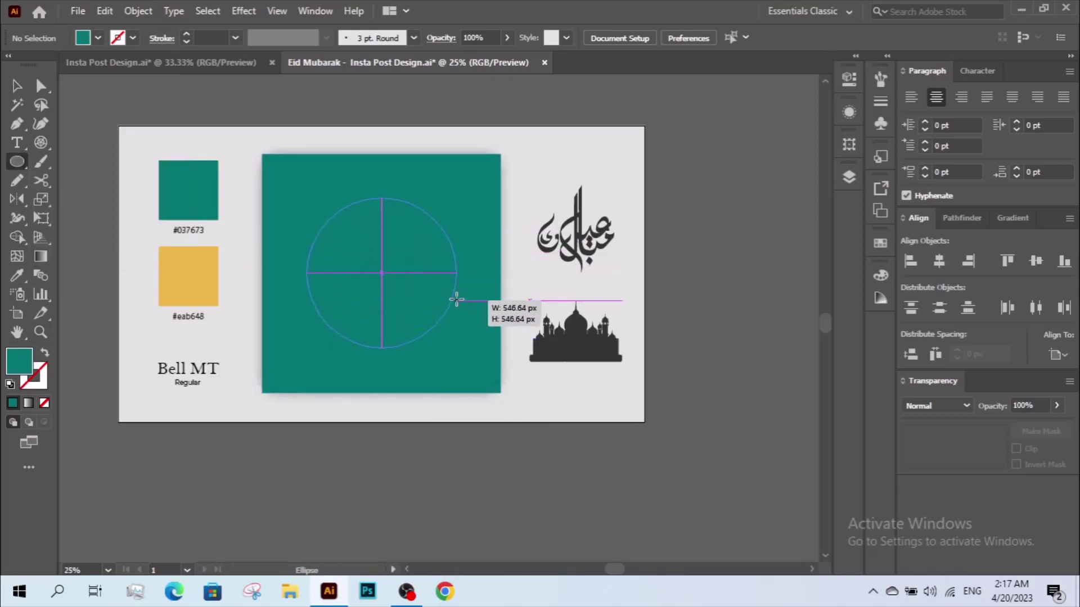
{"action": "left_click", "coordinate": [16, 275]}
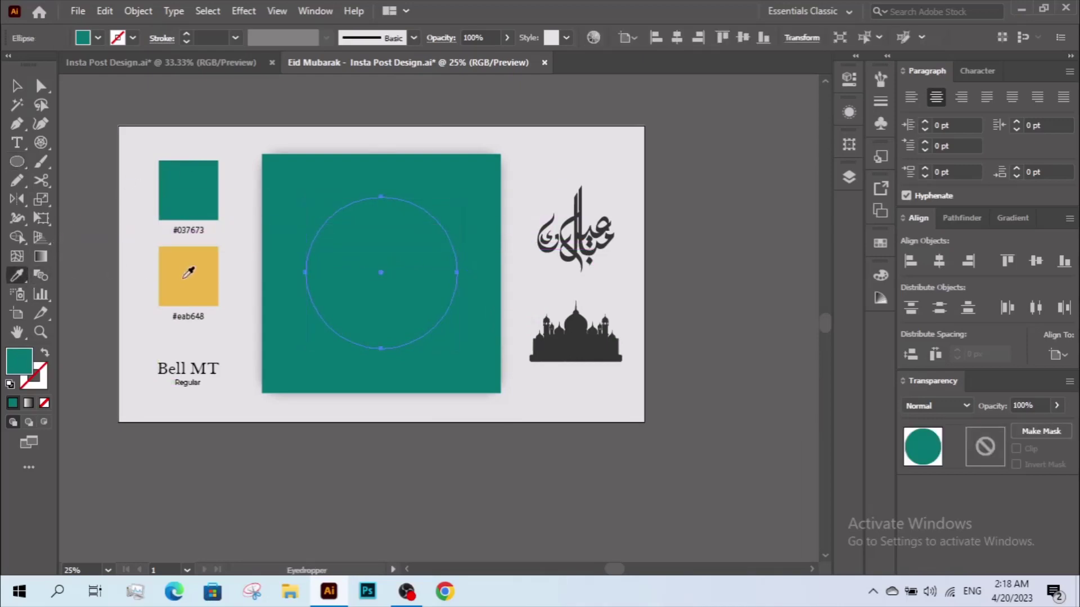
{"action": "left_click", "coordinate": [188, 275]}
Move the gold circle below the artboard, zoom in on it and reselect it.
{"action": "left_click", "coordinate": [16, 85]}
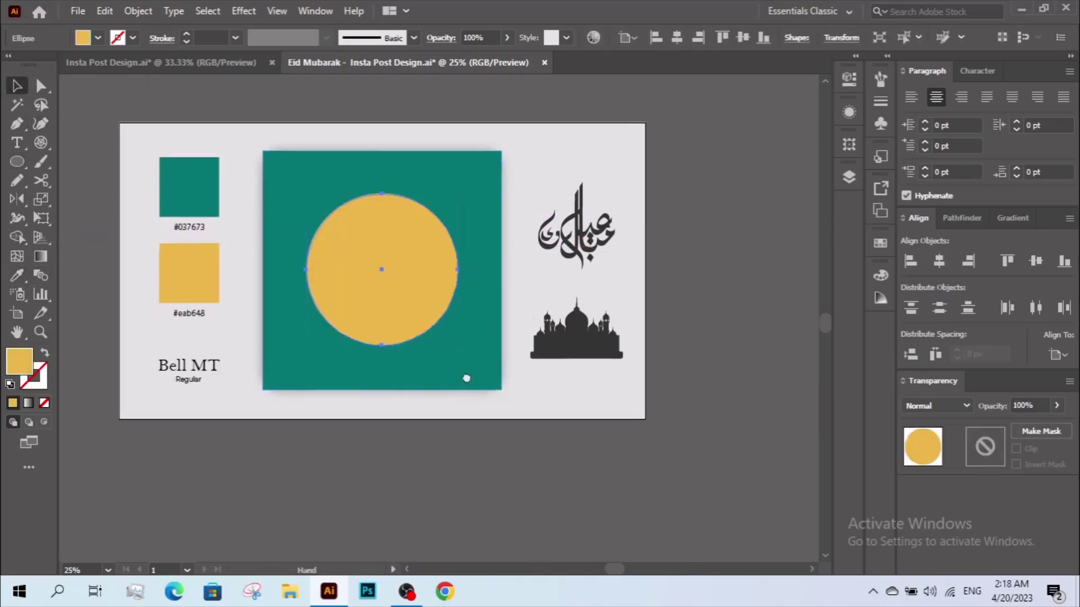
{"action": "scroll", "coordinate": [425, 239], "scroll_direction": "down", "scroll_amount": 3}
{"action": "left_click_drag", "start_coordinate": [425, 239], "coordinate": [422, 487]}
{"action": "key", "text": "ctrl+shift+a"}
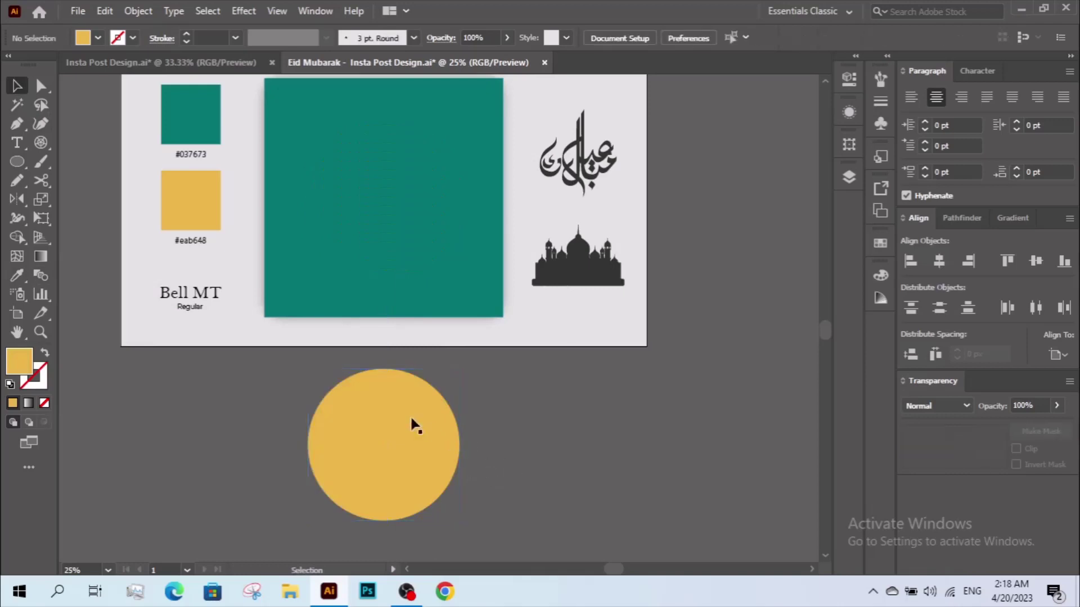
{"action": "key", "text": "z"}
{"action": "left_click_drag", "start_coordinate": [283, 366], "coordinate": [556, 542]}
{"action": "key", "text": "v"}
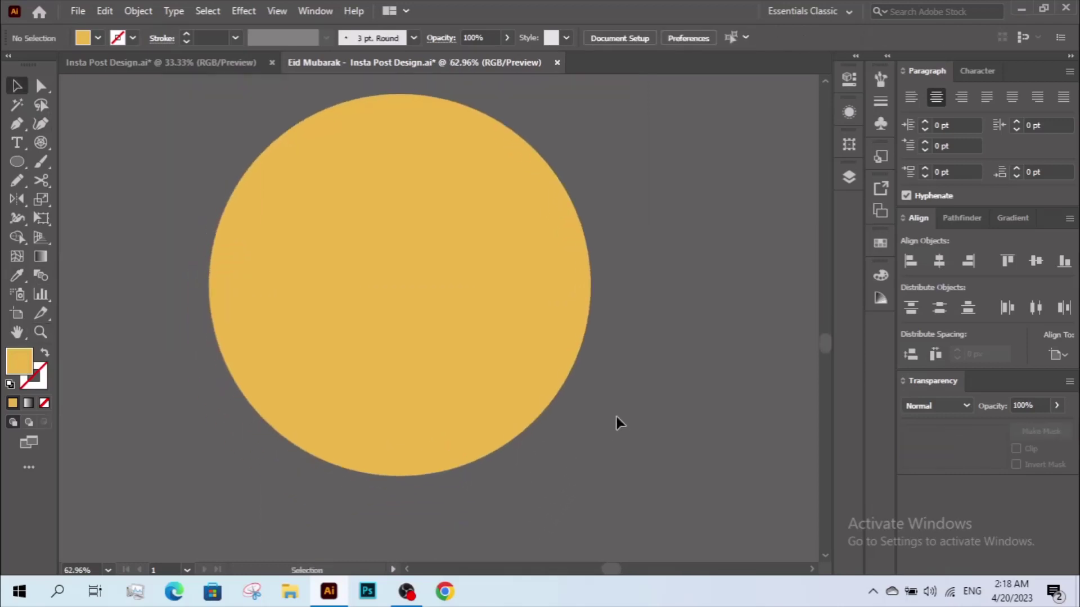
{"action": "left_click", "coordinate": [436, 321]}
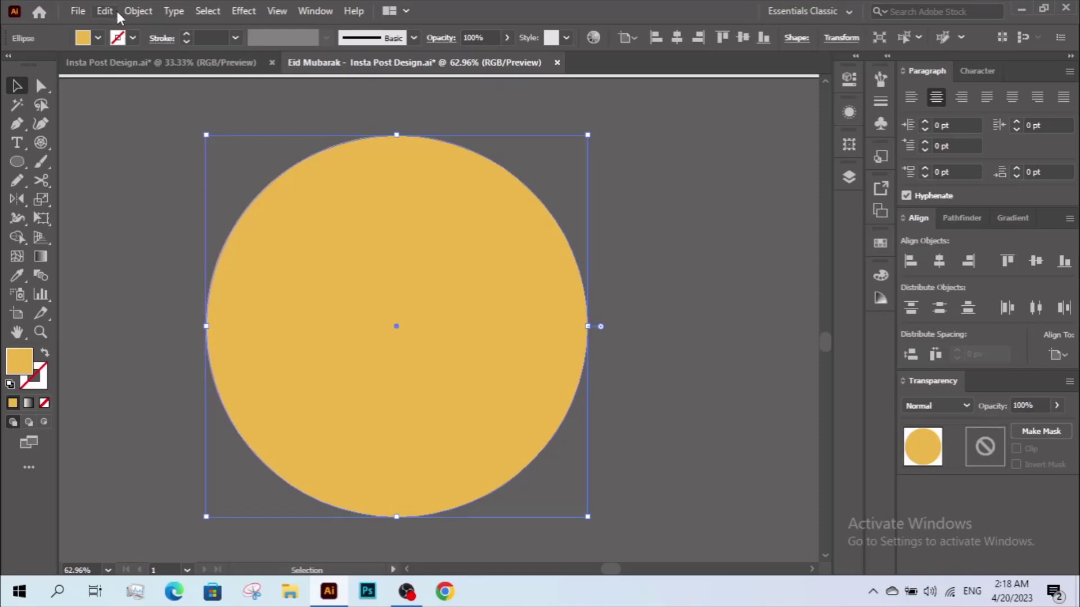
Paste a copy of the circle in place and shrink it toward the upper right.
{"action": "left_click", "coordinate": [105, 12]}
{"action": "left_click", "coordinate": [143, 88]}
{"action": "left_click", "coordinate": [138, 11]}
{"action": "left_click", "coordinate": [105, 11]}
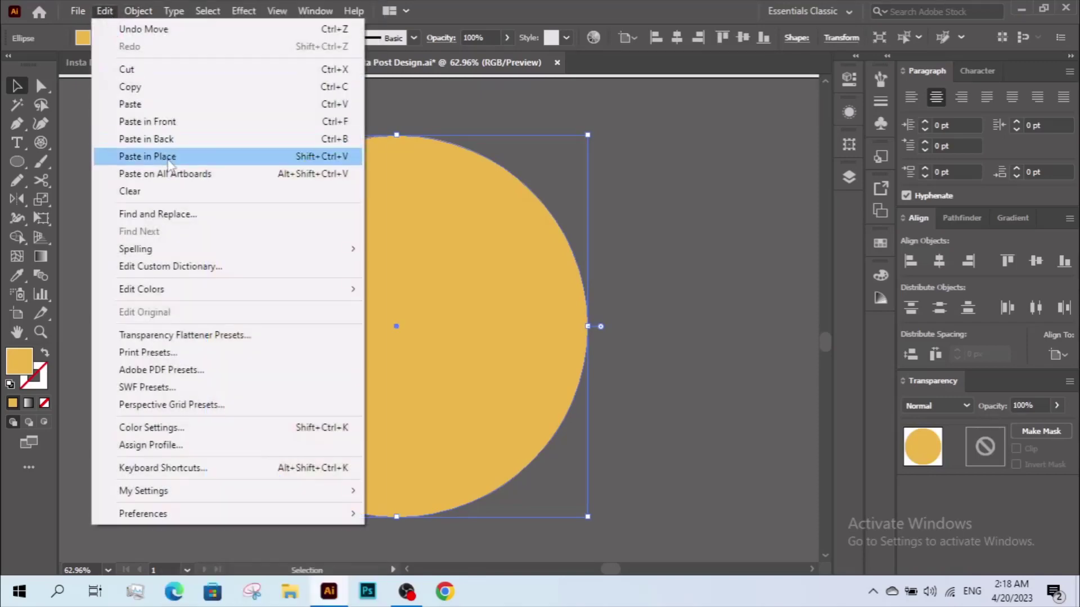
{"action": "left_click", "coordinate": [168, 157]}
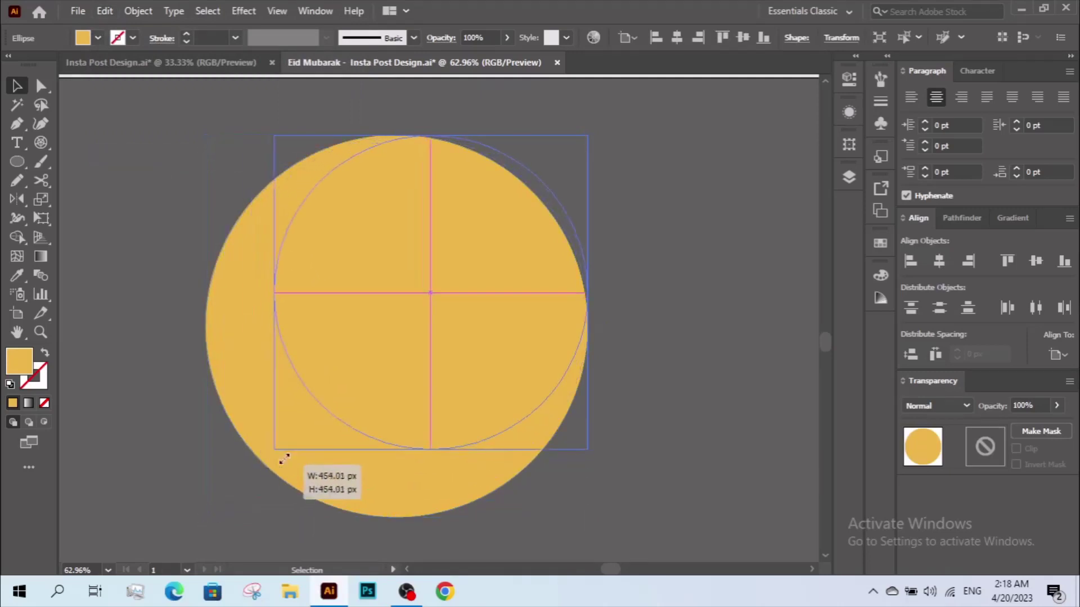
{"action": "left_click_drag", "start_coordinate": [206, 518], "coordinate": [301, 423]}
{"action": "left_click_drag", "start_coordinate": [413, 320], "coordinate": [407, 324]}
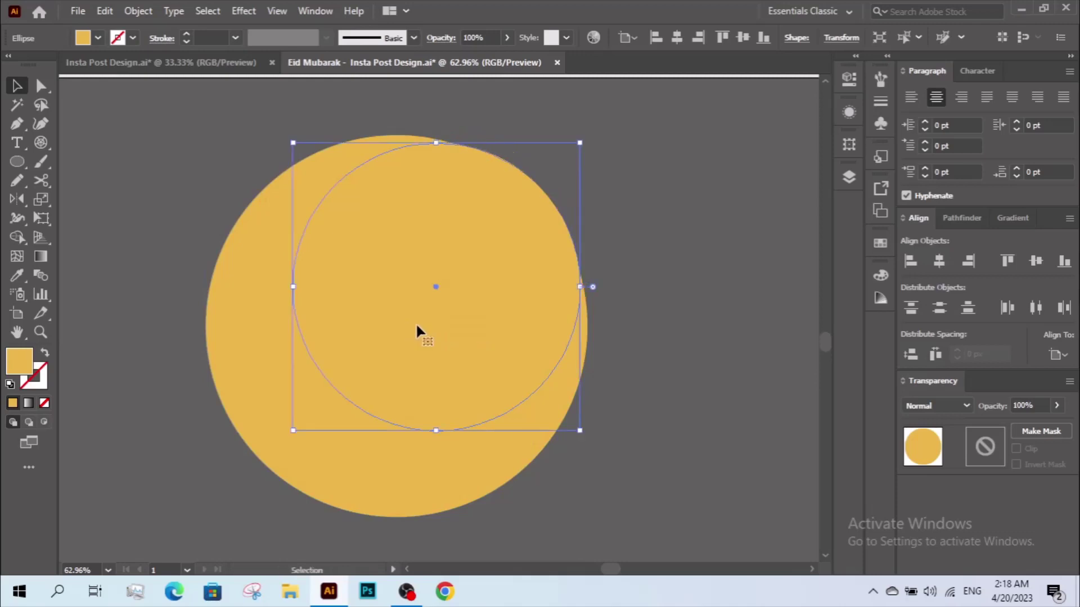
Subtract the smaller circle from the gold one with Pathfinder Minus Front to form a crescent.
{"action": "left_click_drag", "start_coordinate": [616, 234], "coordinate": [416, 339]}
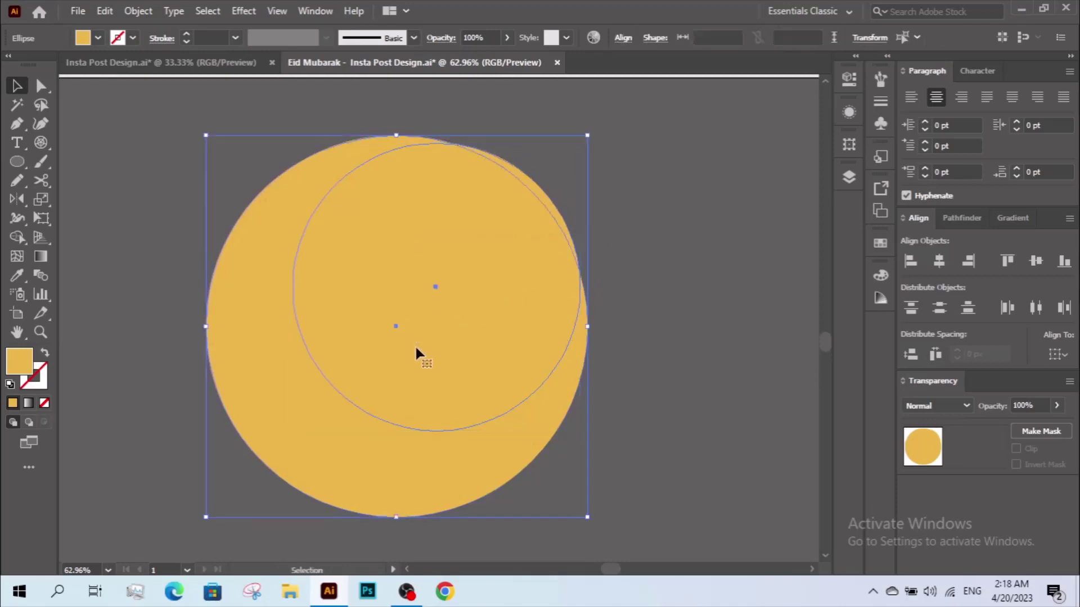
{"action": "left_click", "coordinate": [952, 225]}
{"action": "left_click", "coordinate": [946, 263]}
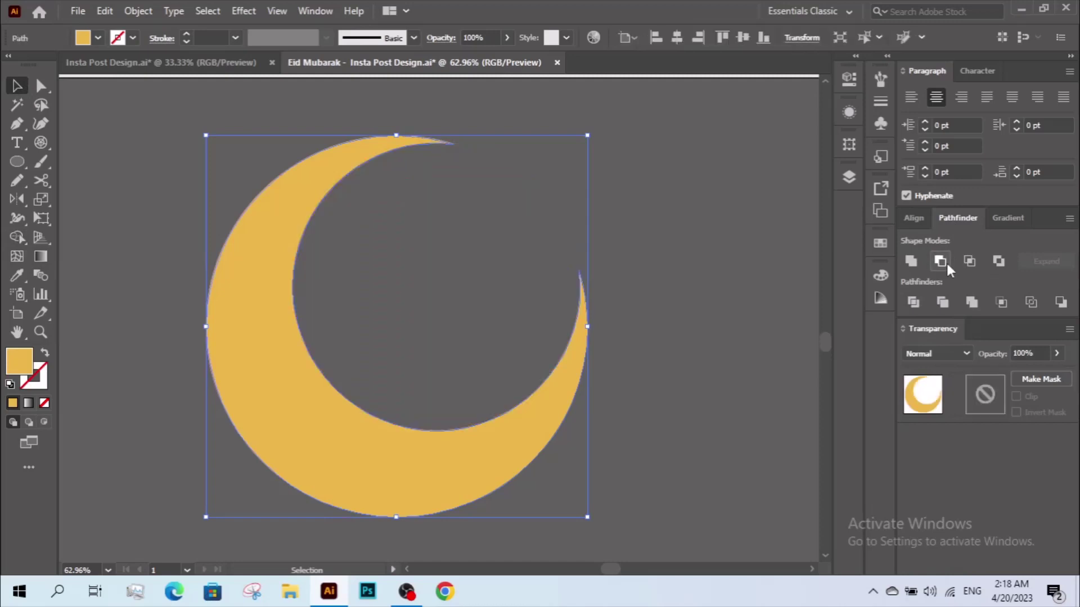
{"action": "left_click", "coordinate": [740, 295]}
{"action": "key", "text": "z"}
{"action": "scroll", "coordinate": [519, 280], "scroll_direction": "down", "scroll_amount": 2}
{"action": "left_click_drag", "start_coordinate": [518, 280], "coordinate": [733, 287]}
{"action": "key", "text": "v"}
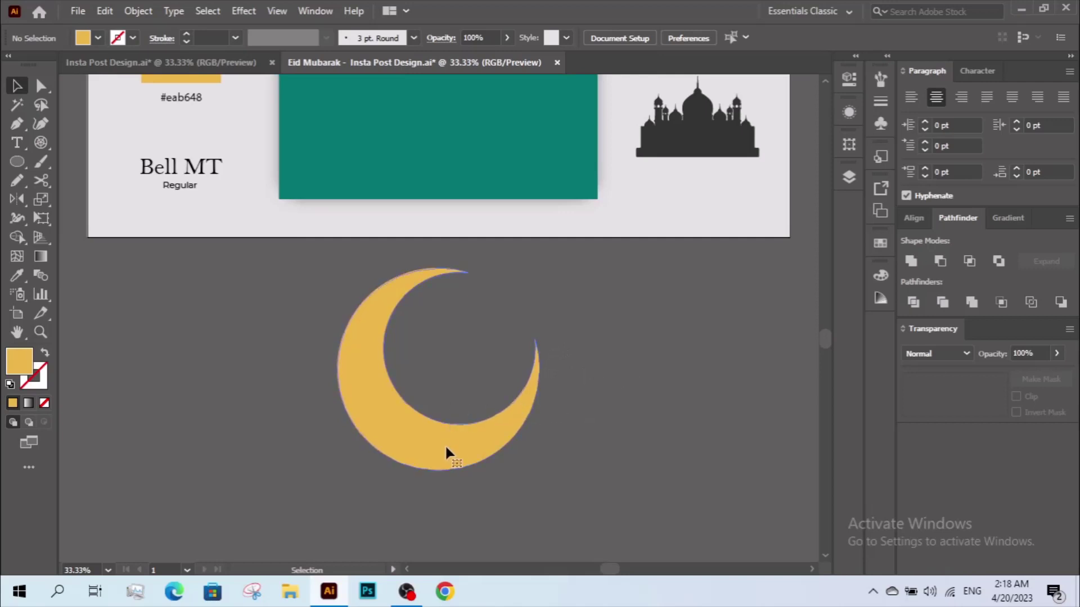
Paste a duplicate crescent in place and move it to the left of the original.
{"action": "left_click", "coordinate": [404, 433]}
{"action": "left_click", "coordinate": [255, 421]}
{"action": "left_click_drag", "start_coordinate": [279, 414], "coordinate": [340, 405]}
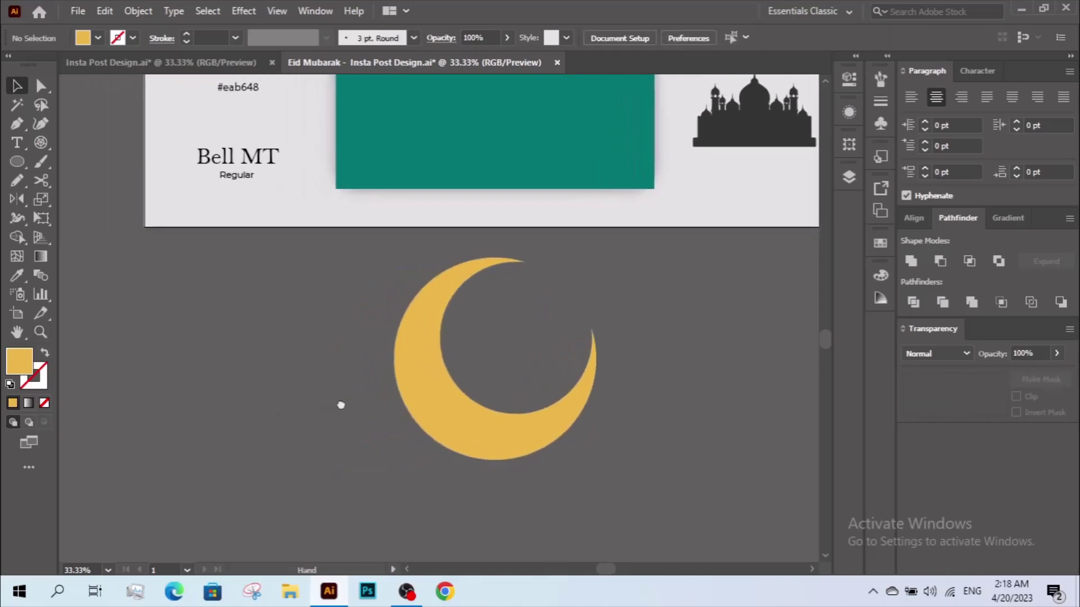
{"action": "left_click", "coordinate": [474, 408]}
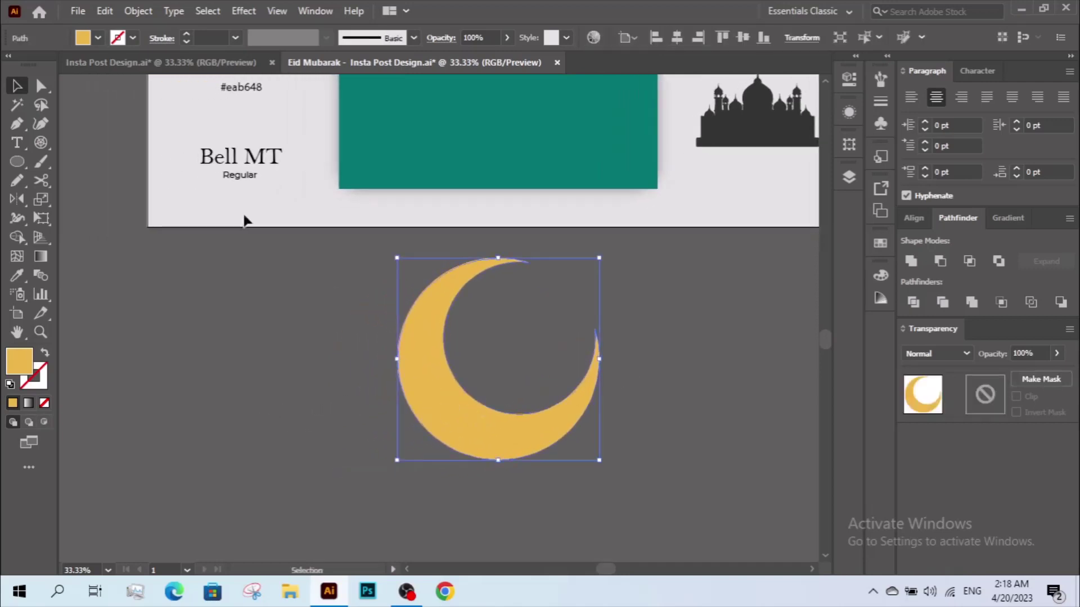
{"action": "left_click", "coordinate": [104, 10]}
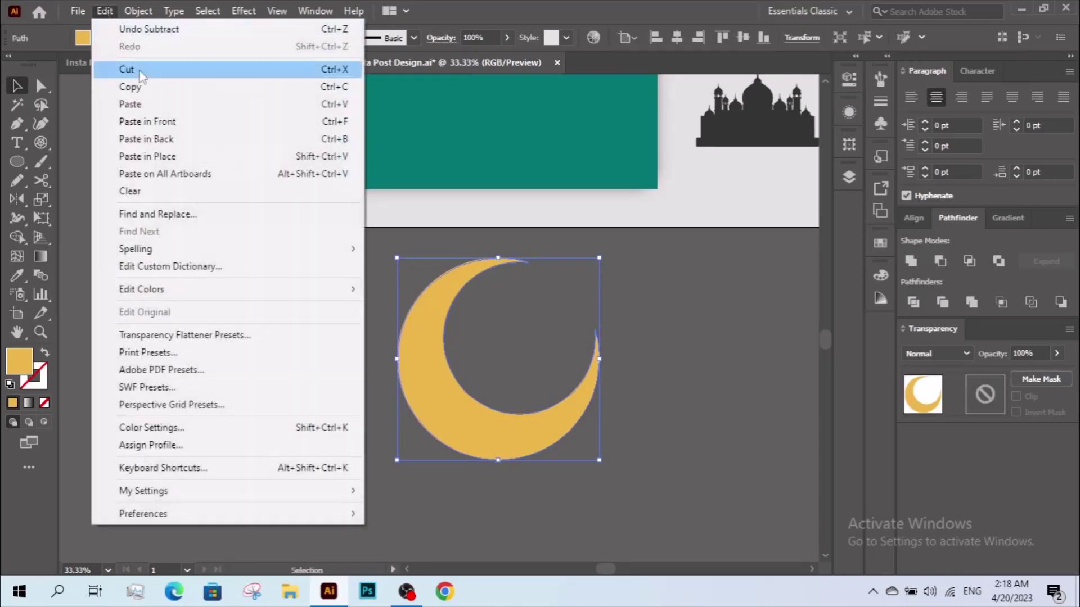
{"action": "left_click", "coordinate": [130, 86]}
{"action": "left_click", "coordinate": [105, 11]}
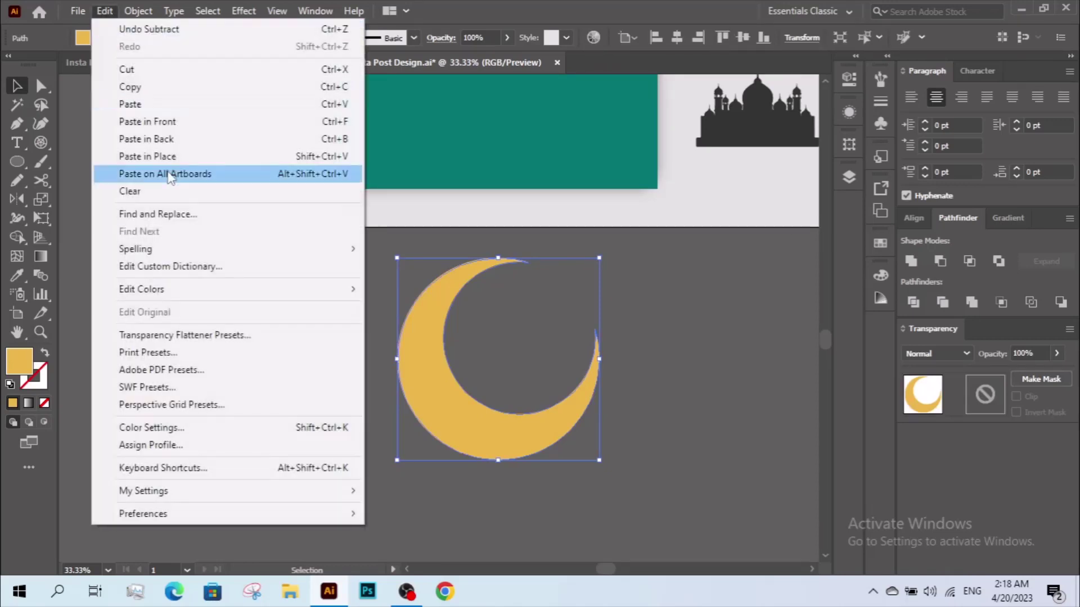
{"action": "left_click", "coordinate": [164, 157]}
{"action": "left_click_drag", "start_coordinate": [425, 376], "coordinate": [146, 352]}
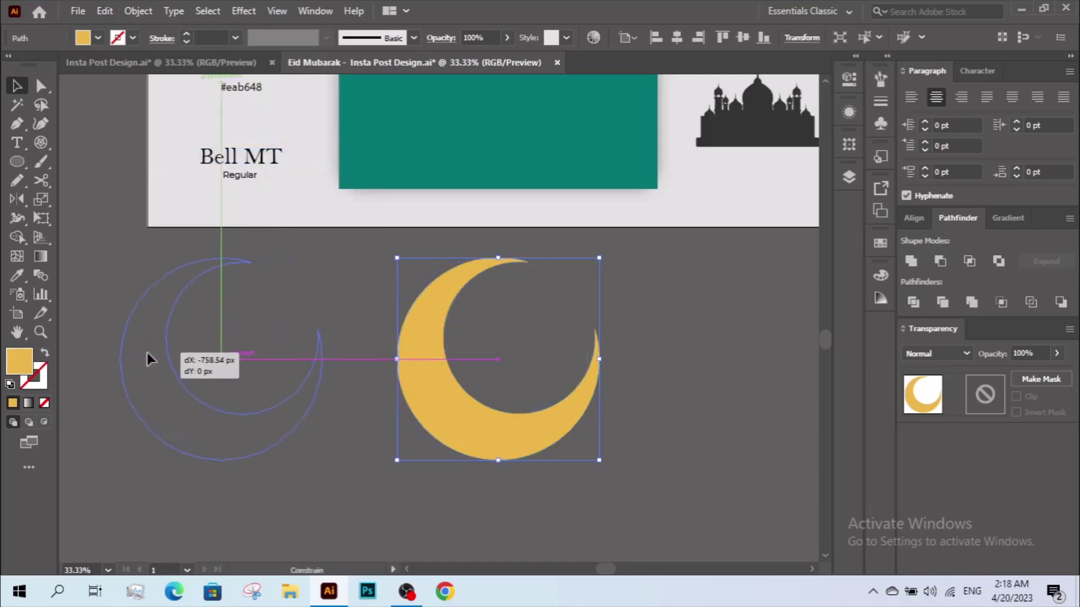
{"action": "left_click", "coordinate": [349, 488]}
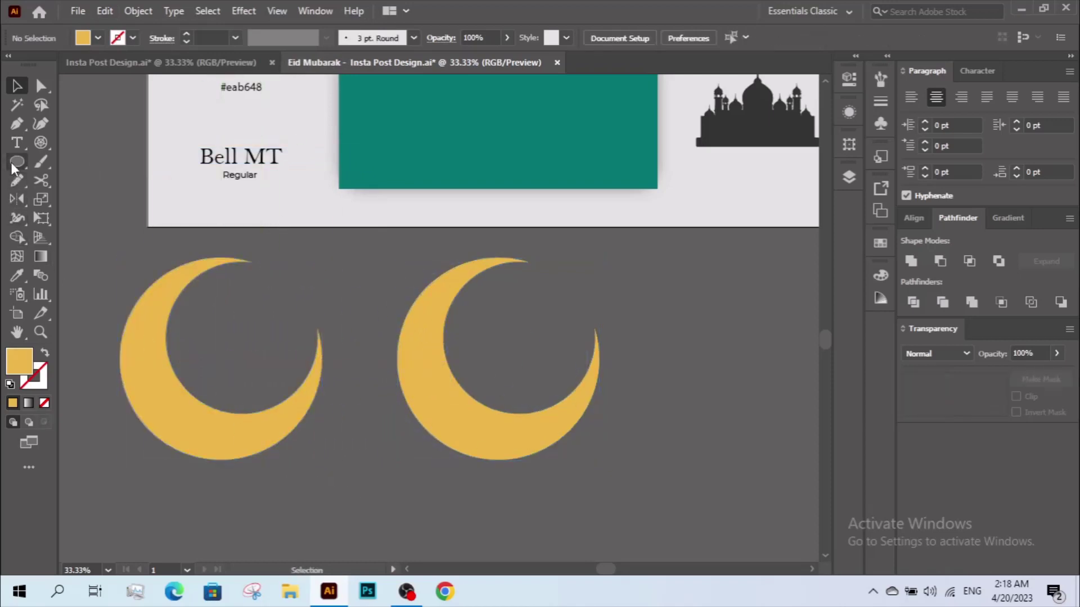
Draw a square over the left crescent, centre-align both, and apply Pathfinder Exclude.
{"action": "left_click_drag", "start_coordinate": [13, 167], "coordinate": [59, 157]}
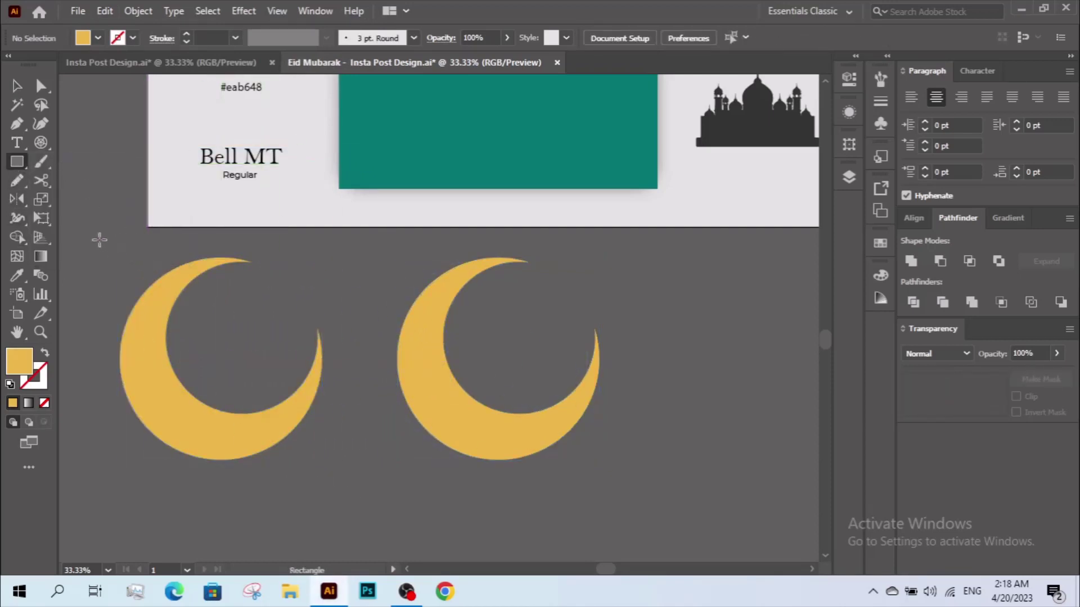
{"action": "left_click_drag", "start_coordinate": [86, 228], "coordinate": [362, 455]}
{"action": "key", "text": "v"}
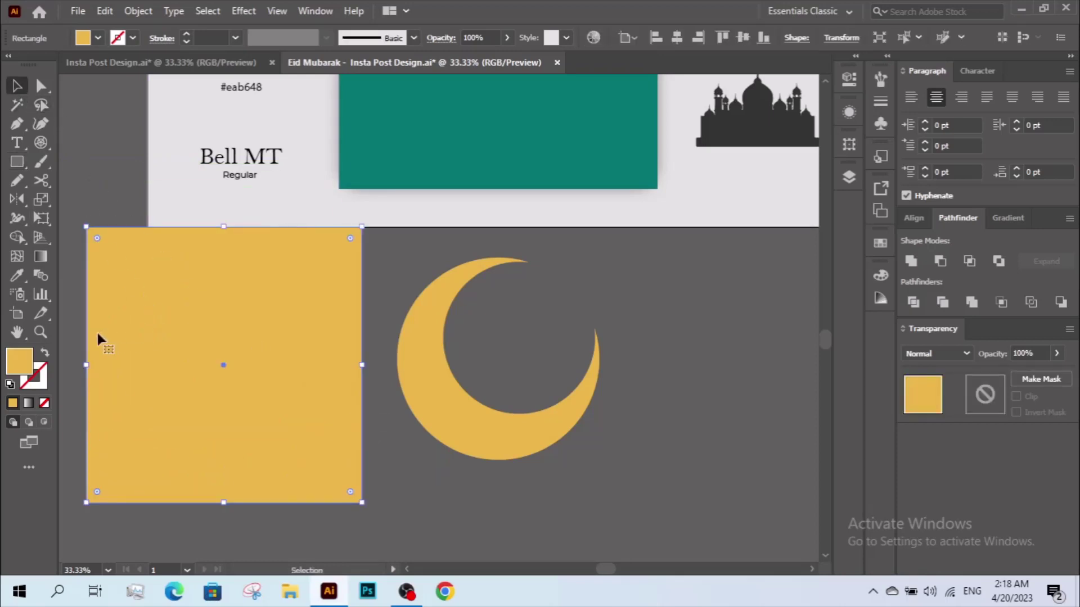
{"action": "left_click_drag", "start_coordinate": [70, 307], "coordinate": [248, 398]}
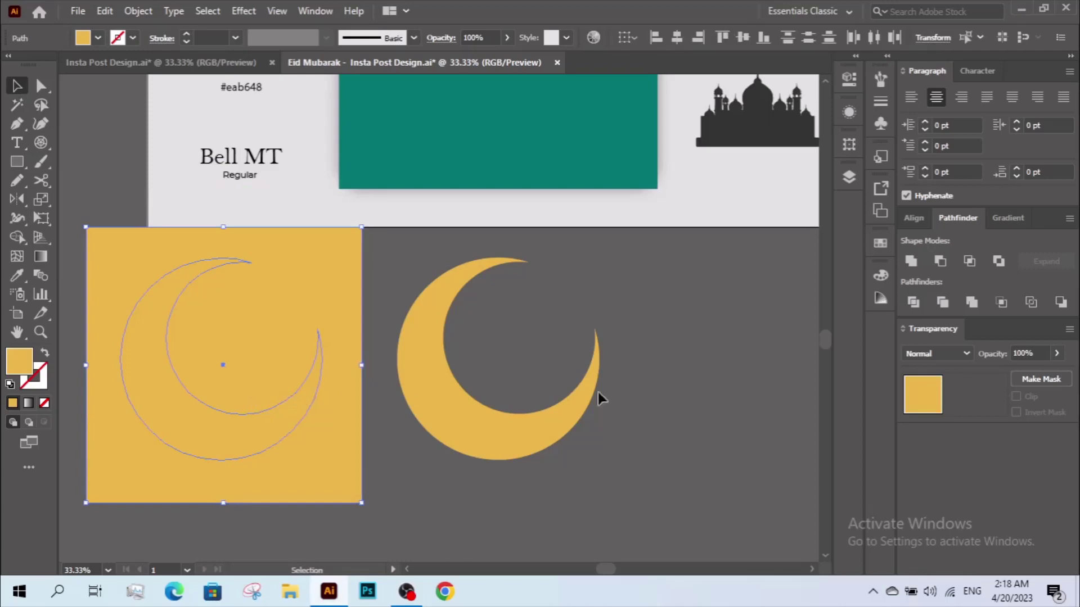
{"action": "left_click", "coordinate": [915, 218]}
{"action": "left_click", "coordinate": [939, 262]}
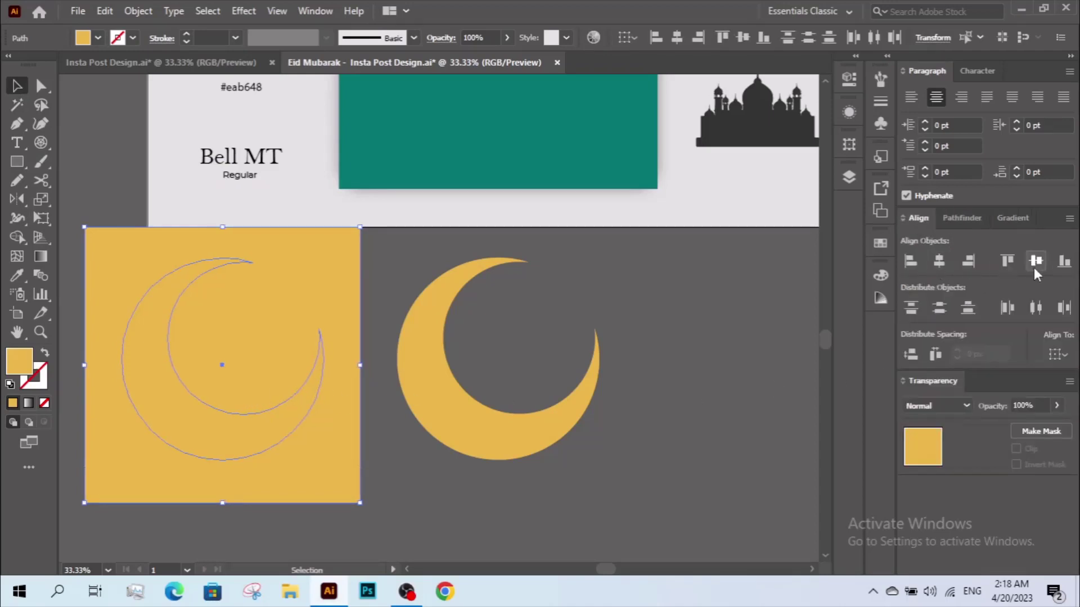
{"action": "left_click", "coordinate": [1034, 268]}
{"action": "left_click", "coordinate": [958, 218]}
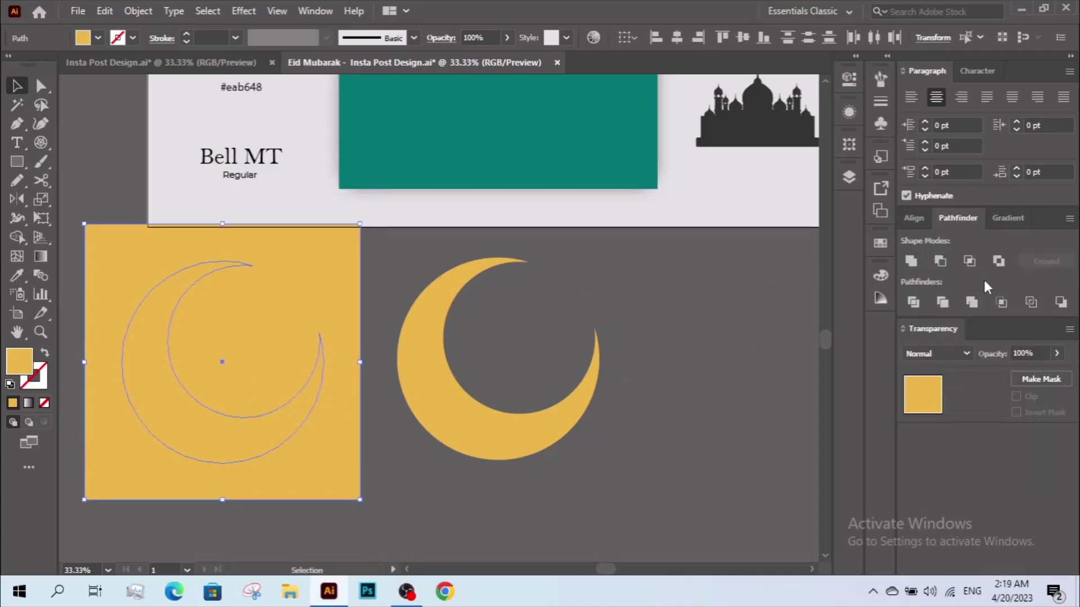
{"action": "left_click", "coordinate": [998, 261]}
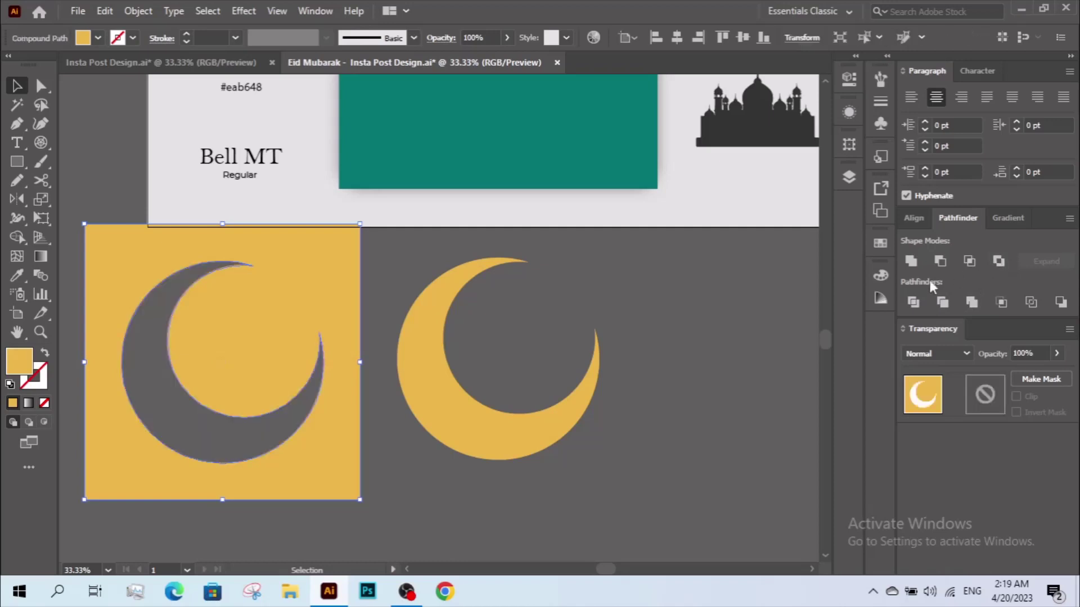
Nudge the crescent cut-out square slightly left and down.
{"action": "left_click", "coordinate": [648, 345]}
{"action": "left_click_drag", "start_coordinate": [599, 332], "coordinate": [605, 332]}
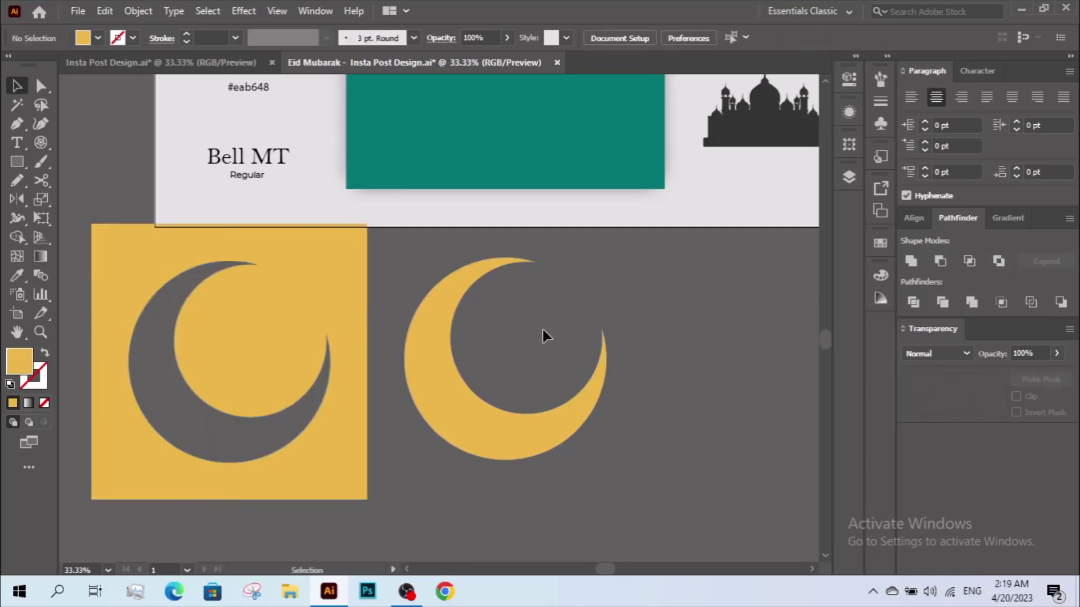
{"action": "left_click", "coordinate": [348, 325]}
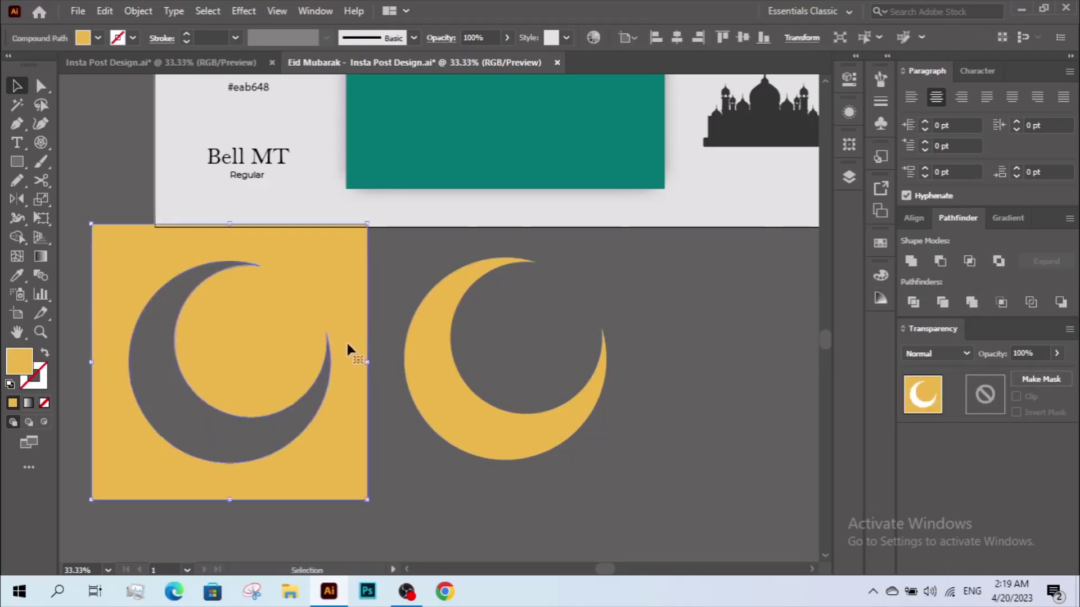
{"action": "left_click", "coordinate": [405, 442]}
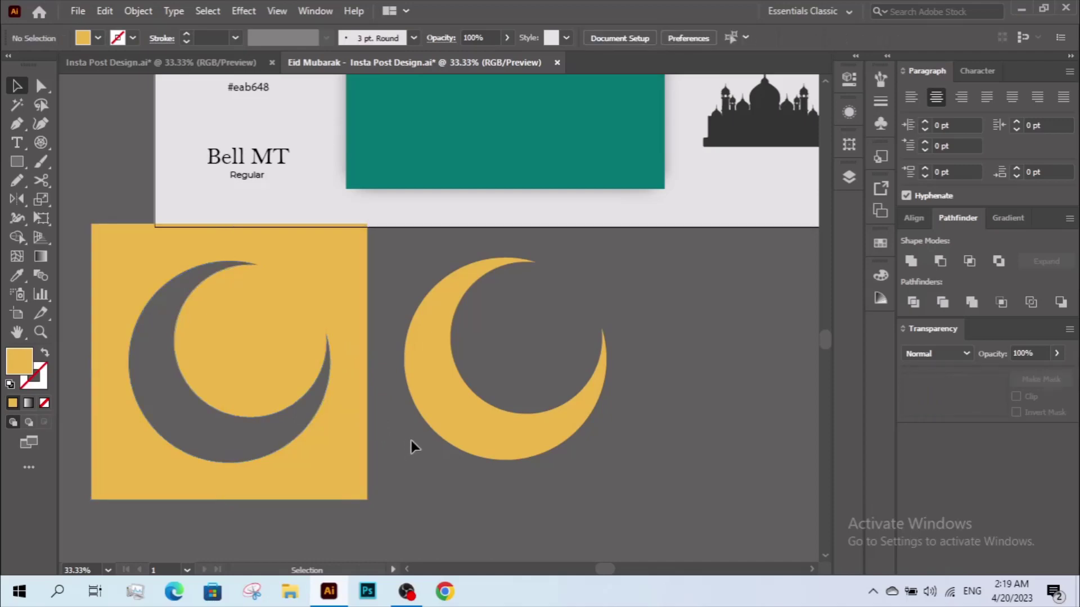
{"action": "left_click", "coordinate": [345, 410]}
{"action": "left_click_drag", "start_coordinate": [346, 410], "coordinate": [332, 420]}
{"action": "left_click", "coordinate": [372, 434]}
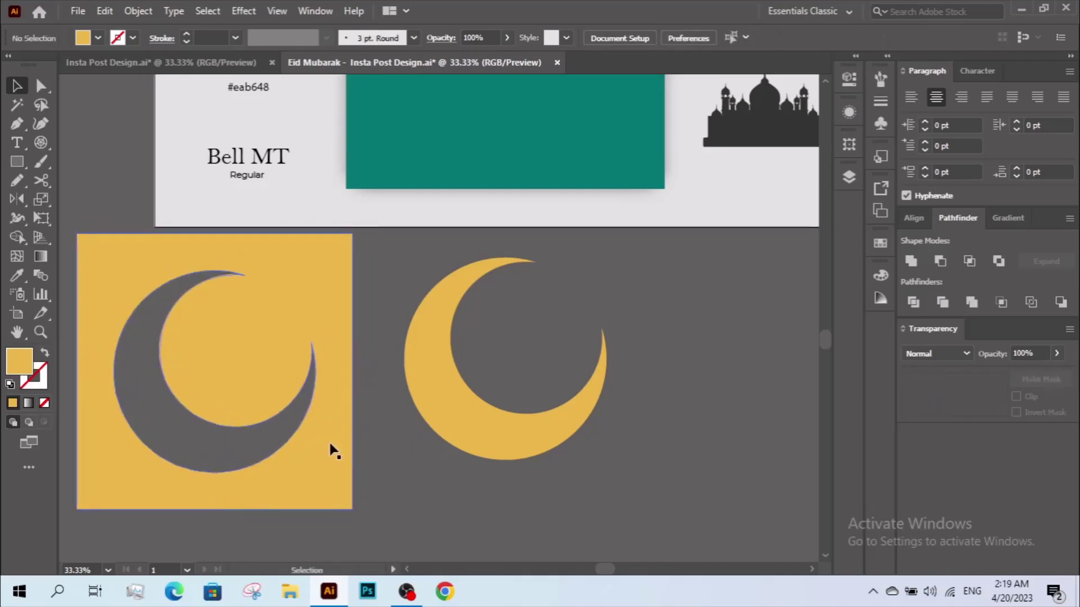
{"action": "left_click", "coordinate": [318, 450]}
Place a copy of the cut-out square over the right moon and fill it brown #936c28.
{"action": "mouse_move", "coordinate": [316, 451]}
{"action": "left_mouse_down"}
{"action": "mouse_move", "coordinate": [632, 461]}
{"action": "mouse_move", "coordinate": [611, 464]}
{"action": "mouse_move", "coordinate": [605, 450]}
{"action": "left_mouse_up"}
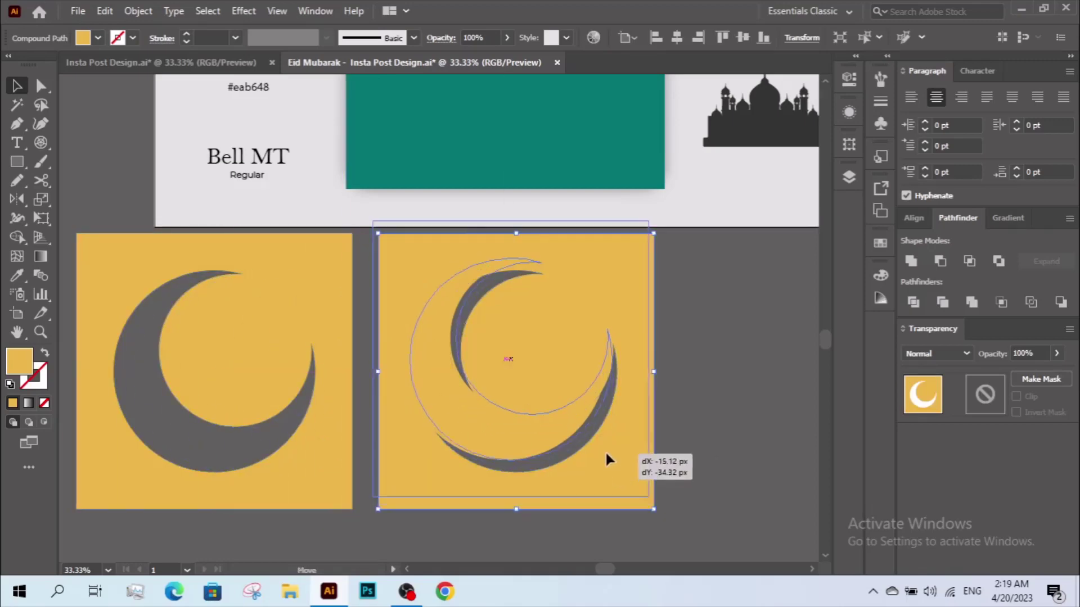
{"action": "double_click", "coordinate": [19, 361]}
{"action": "mouse_move", "coordinate": [429, 278]}
{"action": "left_mouse_down"}
{"action": "mouse_move", "coordinate": [441, 229]}
{"action": "mouse_move", "coordinate": [431, 237]}
{"action": "left_mouse_up"}
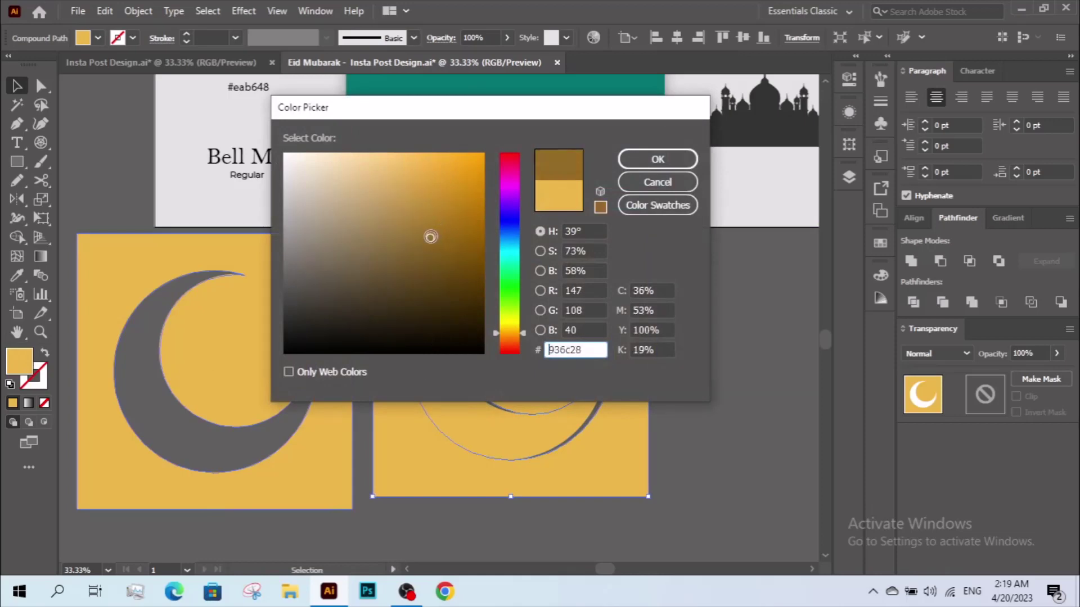
{"action": "left_click", "coordinate": [641, 164]}
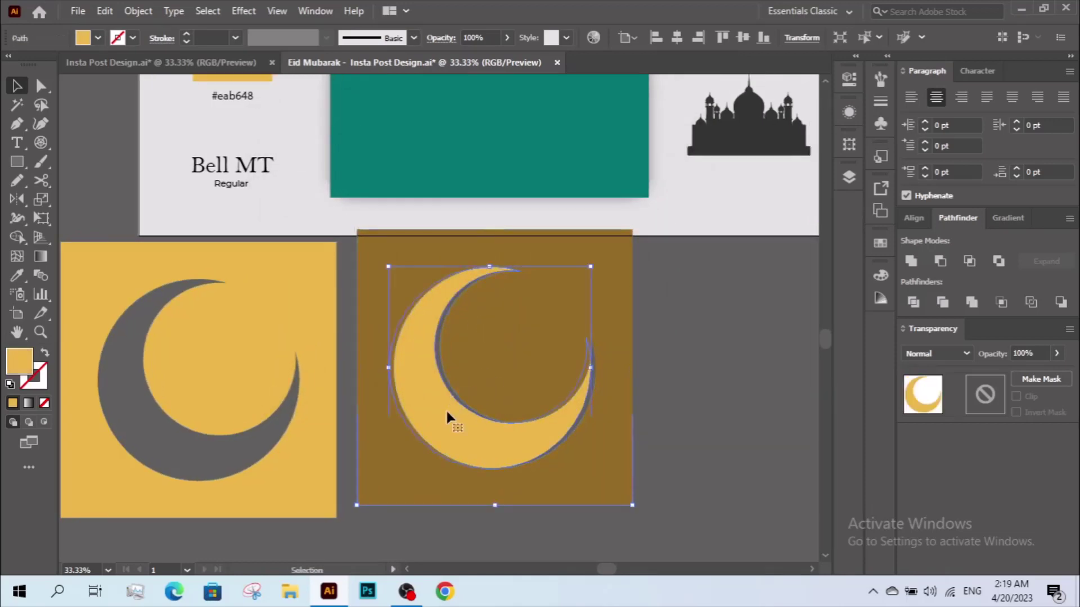
Bring the gold moon to front and shift the brown square up and right.
{"action": "left_click", "coordinate": [446, 409]}
{"action": "right_click", "coordinate": [434, 410]}
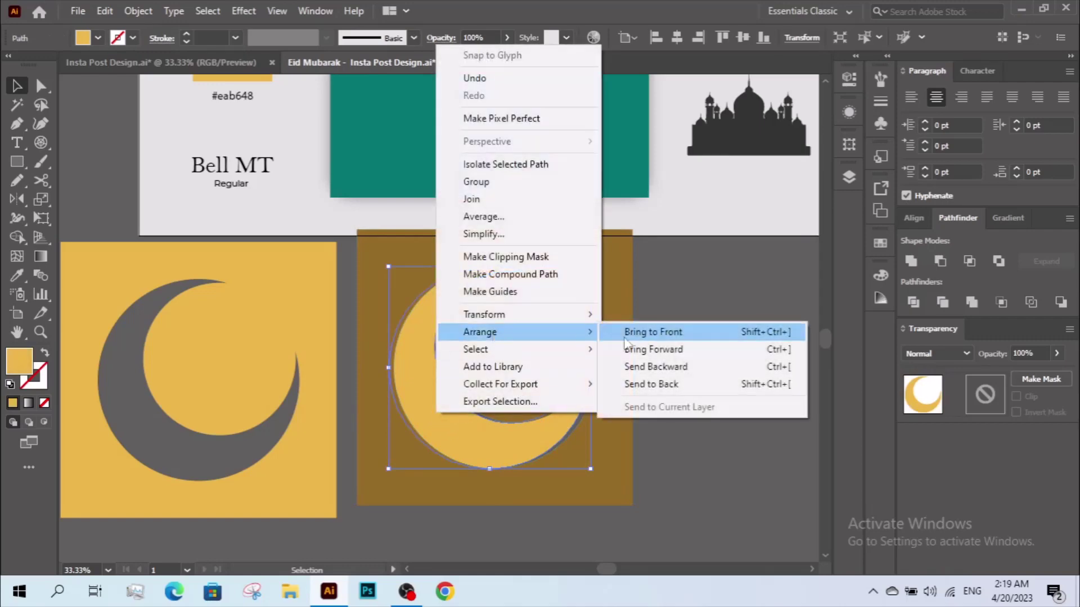
{"action": "left_click", "coordinate": [630, 333]}
{"action": "left_click", "coordinate": [694, 421]}
{"action": "left_click_drag", "start_coordinate": [571, 489], "coordinate": [586, 475]}
{"action": "left_click", "coordinate": [659, 441]}
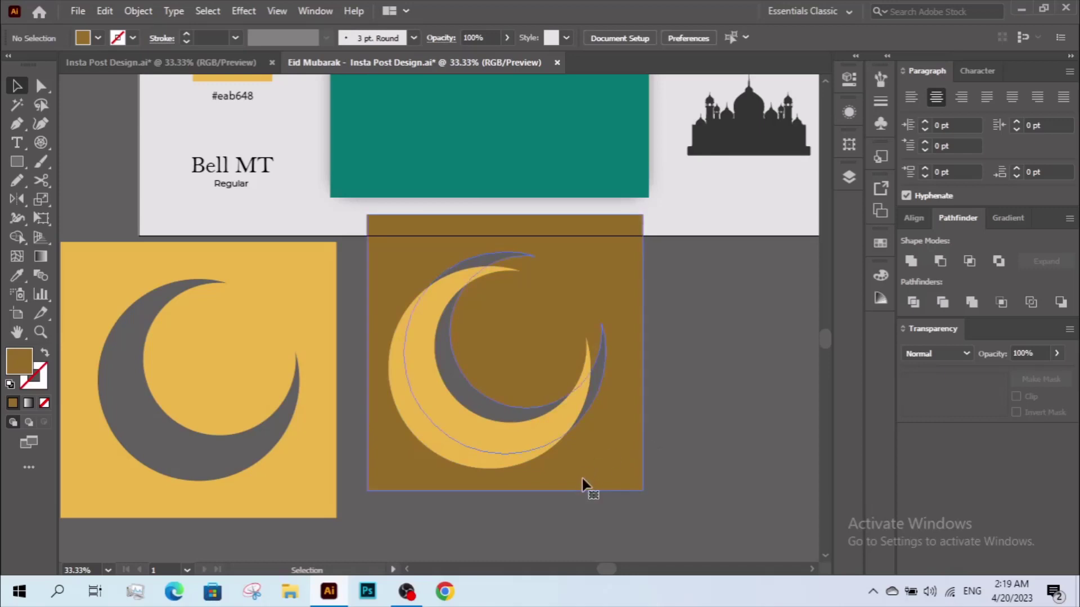
{"action": "left_click", "coordinate": [566, 471]}
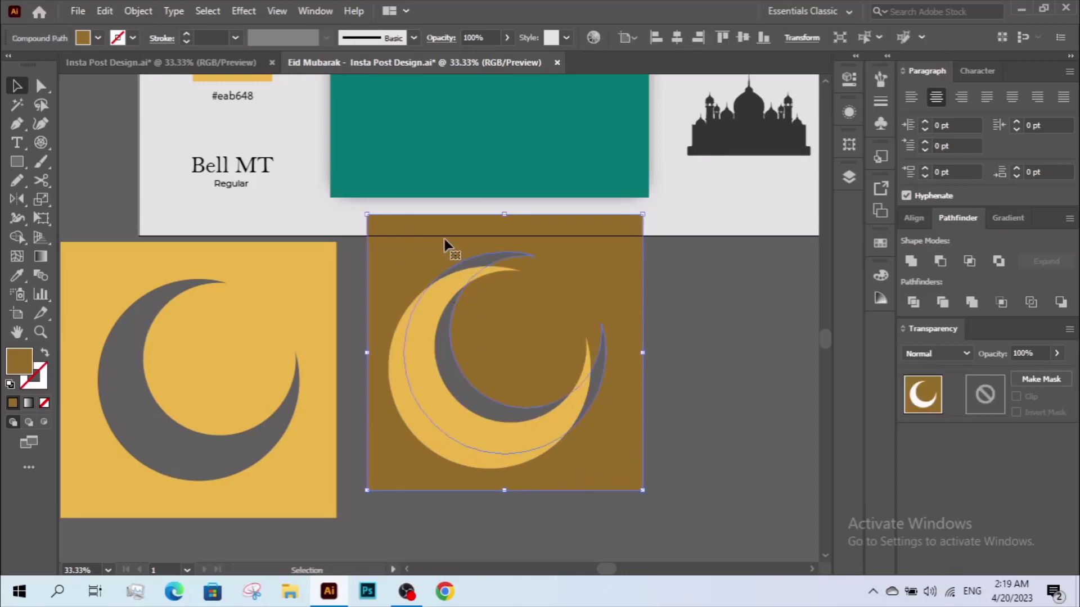
Paste a moon copy in place and clip the brown square to it with Make Clipping Mask.
{"action": "left_click", "coordinate": [421, 355]}
{"action": "left_click", "coordinate": [105, 10]}
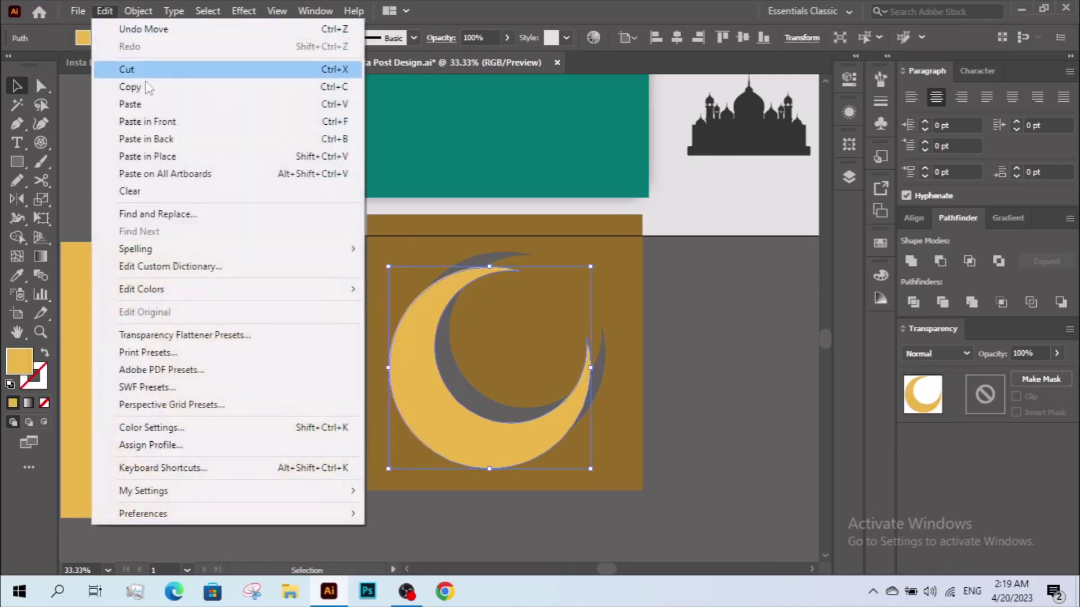
{"action": "left_click", "coordinate": [147, 87]}
{"action": "left_click", "coordinate": [104, 10]}
{"action": "left_click", "coordinate": [203, 156]}
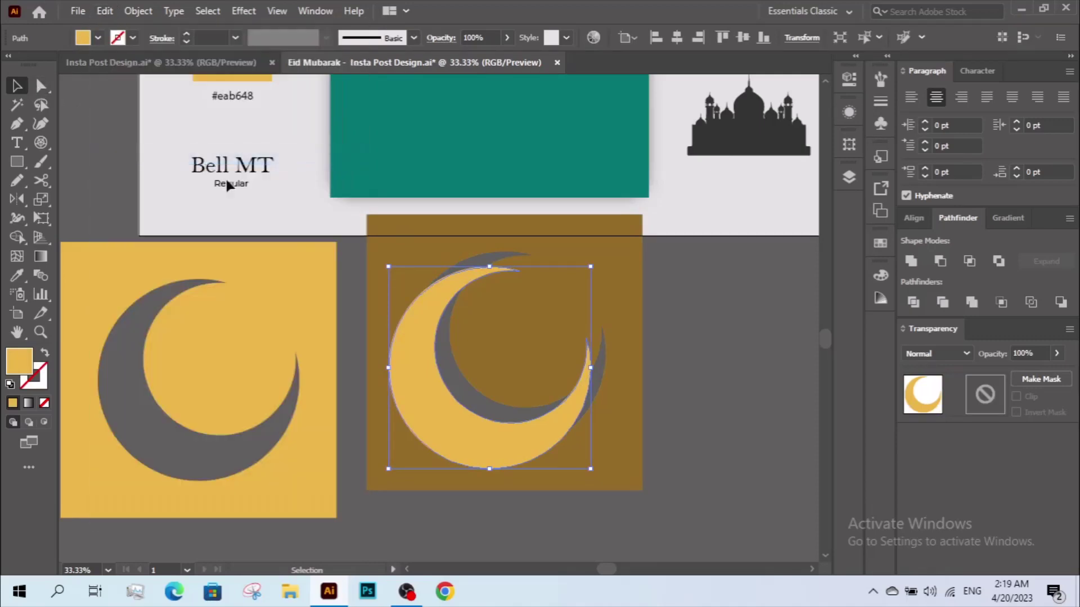
{"action": "left_click", "coordinate": [398, 246], "text": "shift"}
{"action": "right_click", "coordinate": [398, 244]}
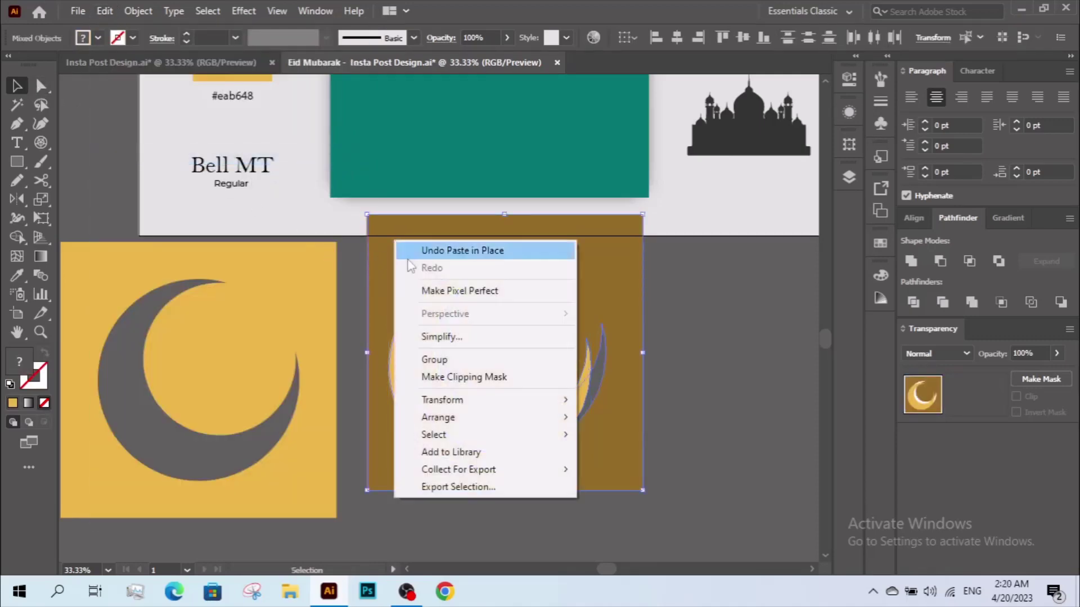
{"action": "left_click", "coordinate": [464, 377]}
{"action": "left_click", "coordinate": [351, 366]}
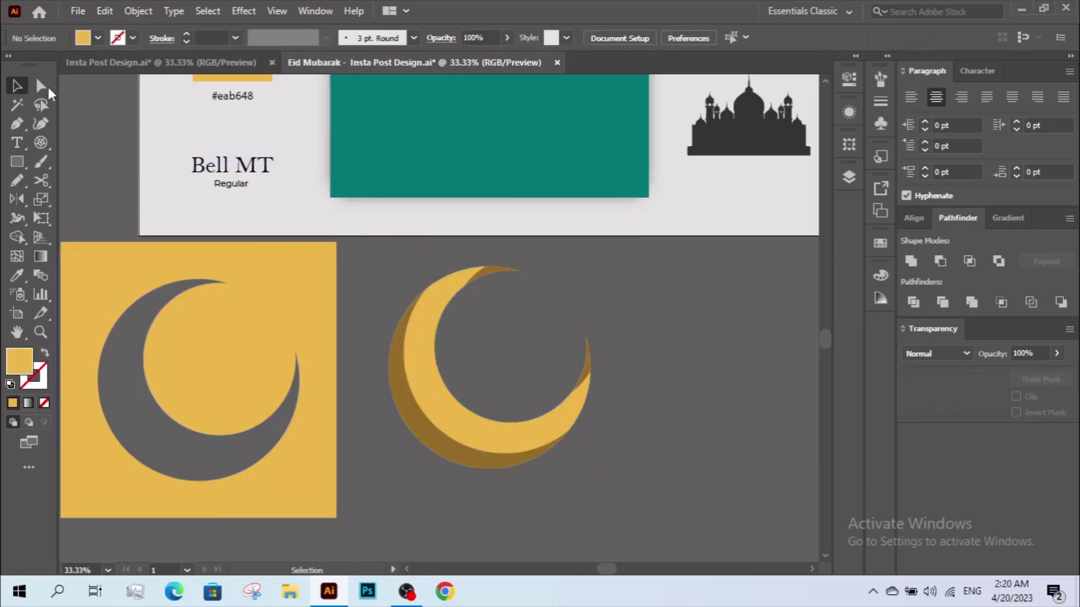
{"action": "left_click", "coordinate": [41, 87]}
Apply a Gaussian blur with radius 40 to the brown shadow crescent.
{"action": "left_click", "coordinate": [428, 435]}
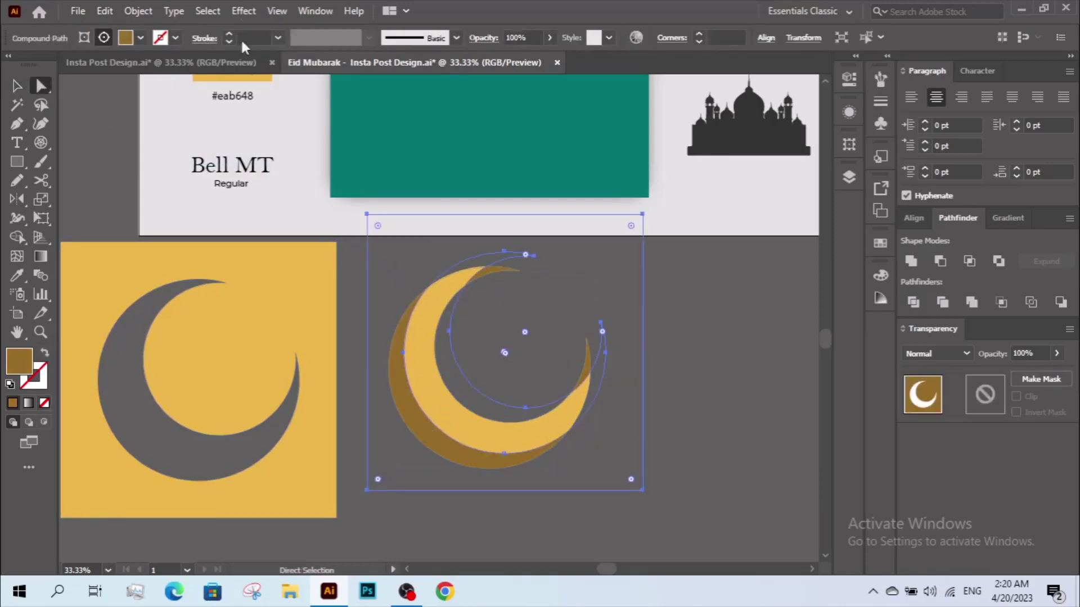
{"action": "left_click", "coordinate": [243, 11]}
{"action": "mouse_move", "coordinate": [260, 275]}
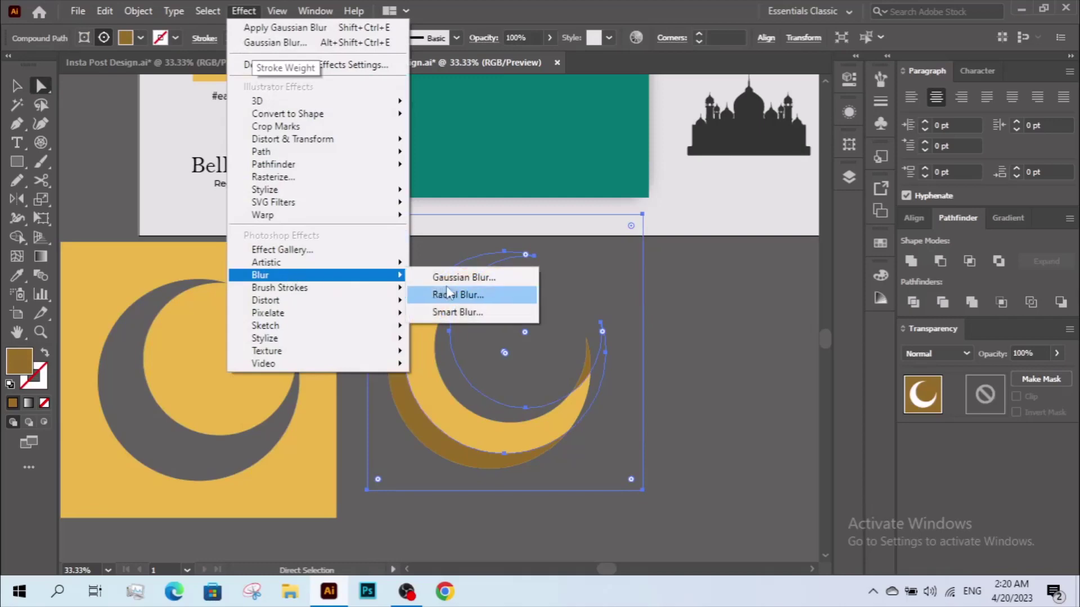
{"action": "left_click", "coordinate": [447, 274]}
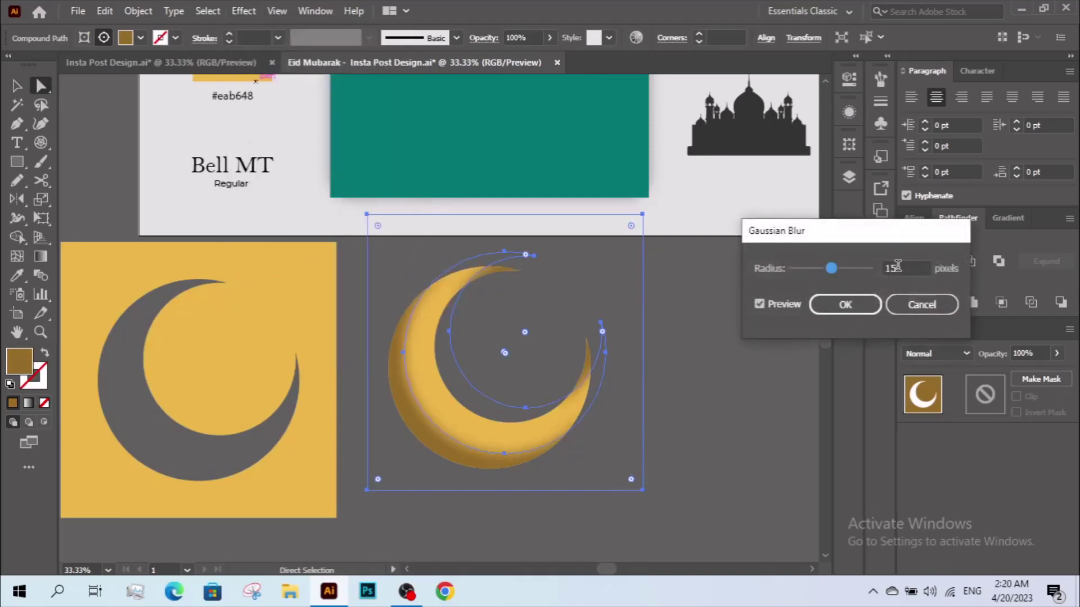
{"action": "left_click", "coordinate": [897, 268]}
{"action": "double_click", "coordinate": [897, 267]}
{"action": "type", "text": "40"}
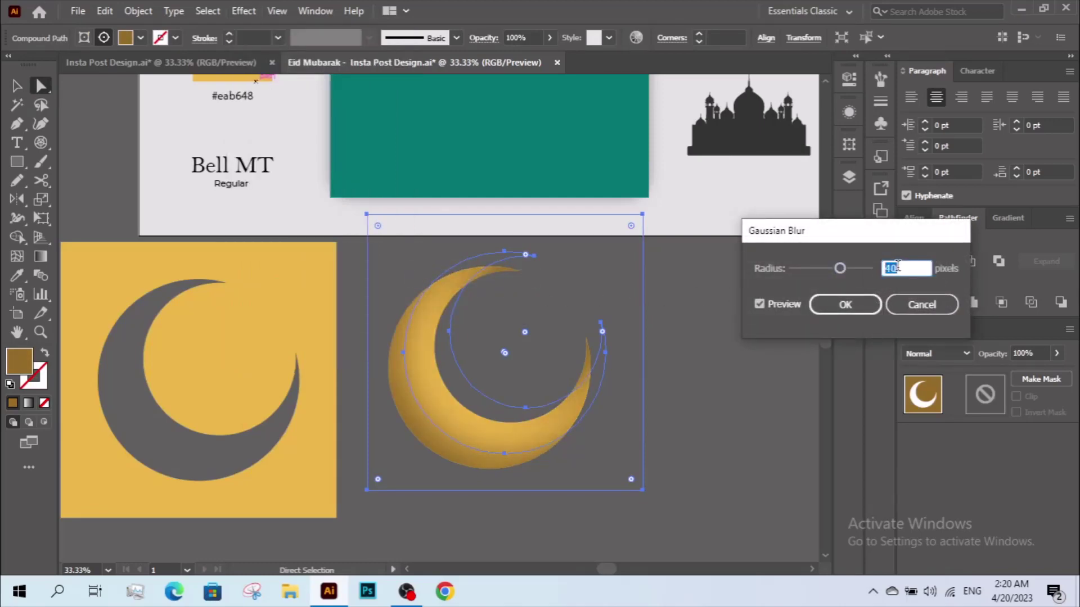
{"action": "left_click", "coordinate": [869, 304]}
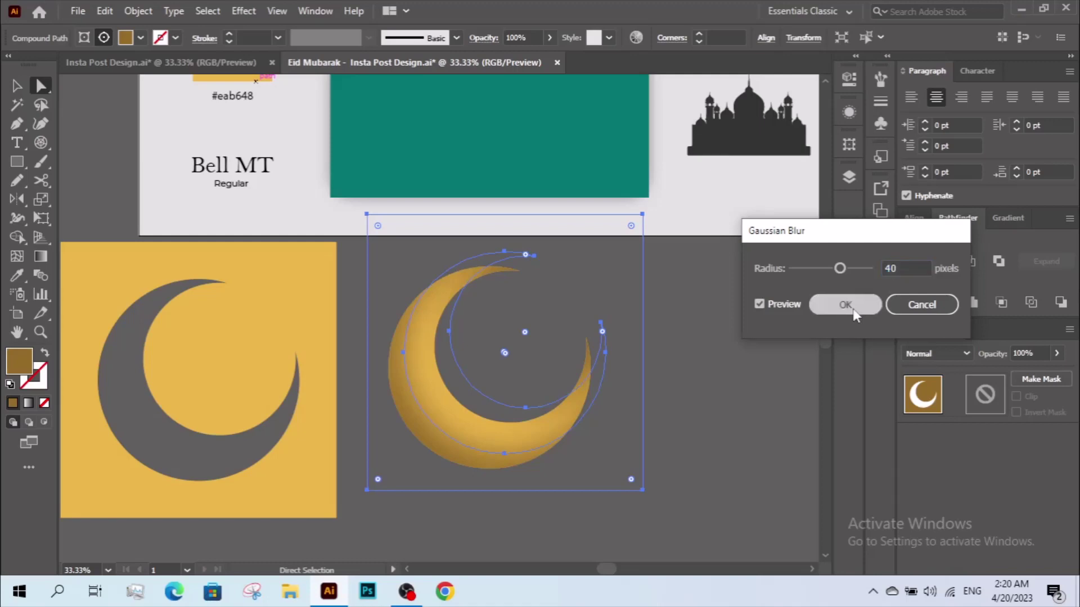
Switch back to the Selection tool and select the yellow cut-out square.
{"action": "left_click", "coordinate": [12, 86]}
{"action": "left_click", "coordinate": [660, 417]}
{"action": "scroll", "coordinate": [684, 419], "scroll_direction": "left", "scroll_amount": 1}
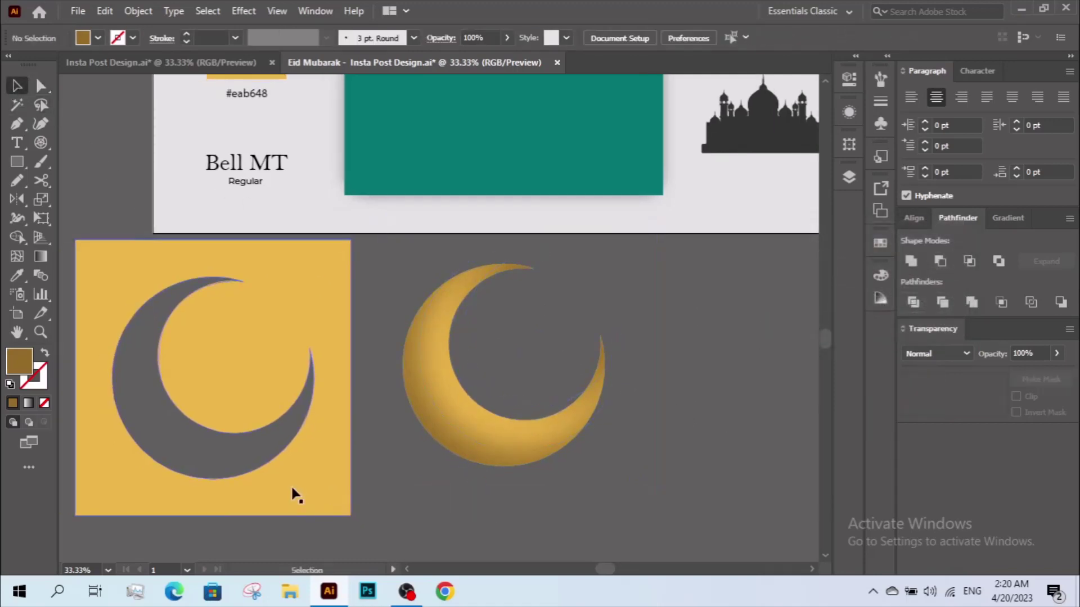
{"action": "left_click", "coordinate": [313, 478]}
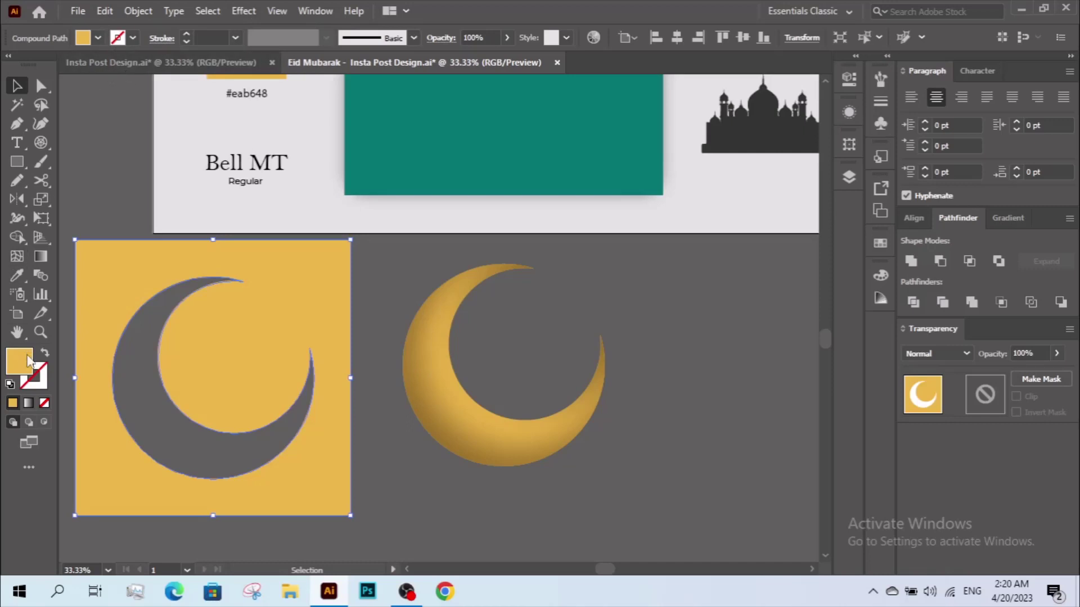
Change the cut-out square's fill to a darker brown.
{"action": "double_click", "coordinate": [19, 366]}
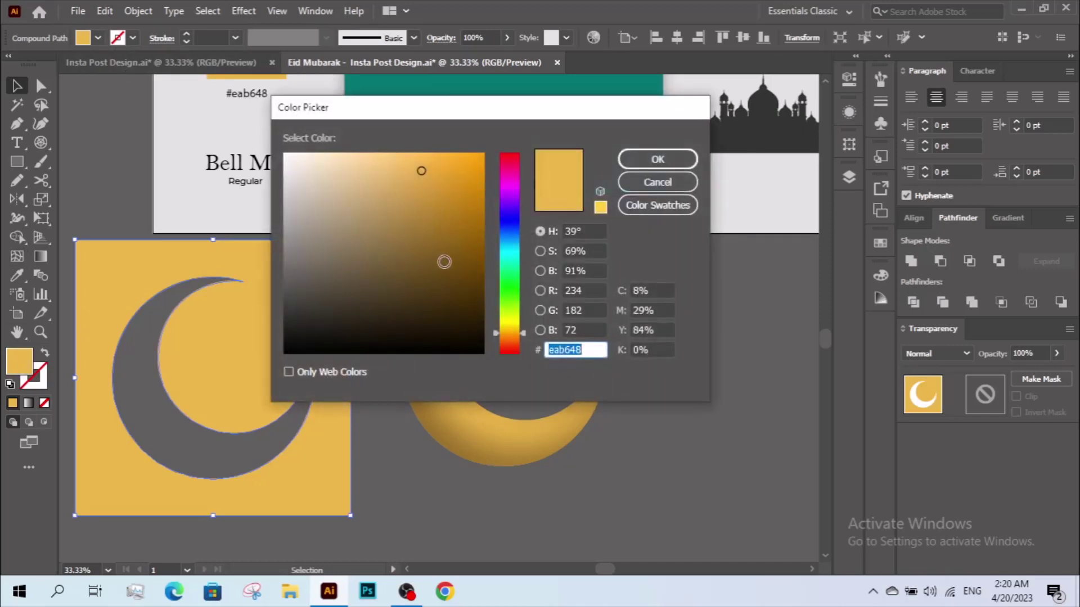
{"action": "left_click", "coordinate": [444, 263]}
{"action": "left_click", "coordinate": [657, 159]}
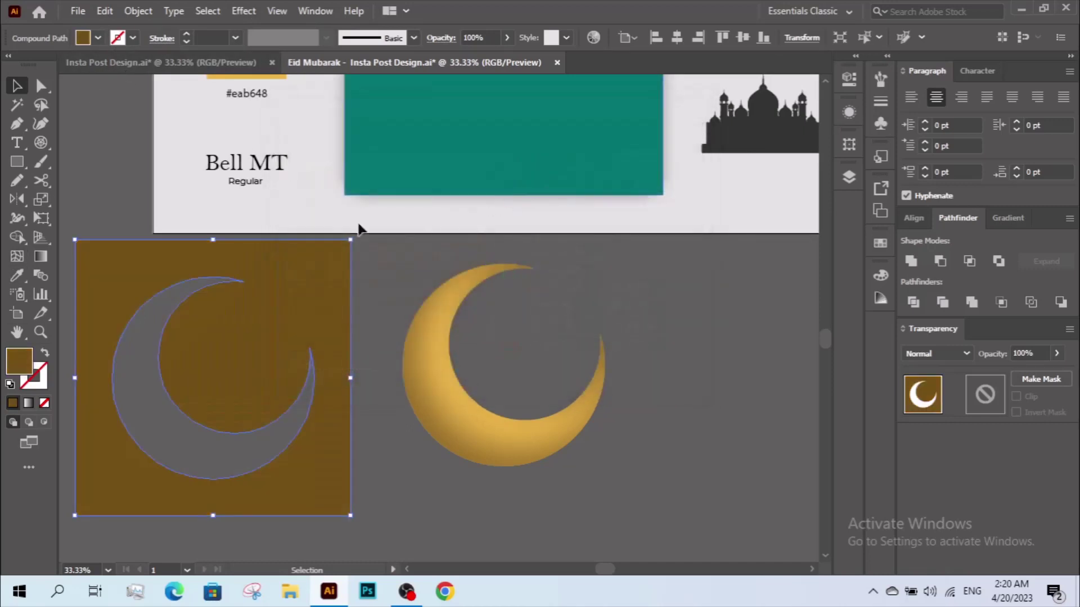
Apply a Gaussian blur with radius 20 to the dark brown cut-out square.
{"action": "left_click", "coordinate": [248, 11]}
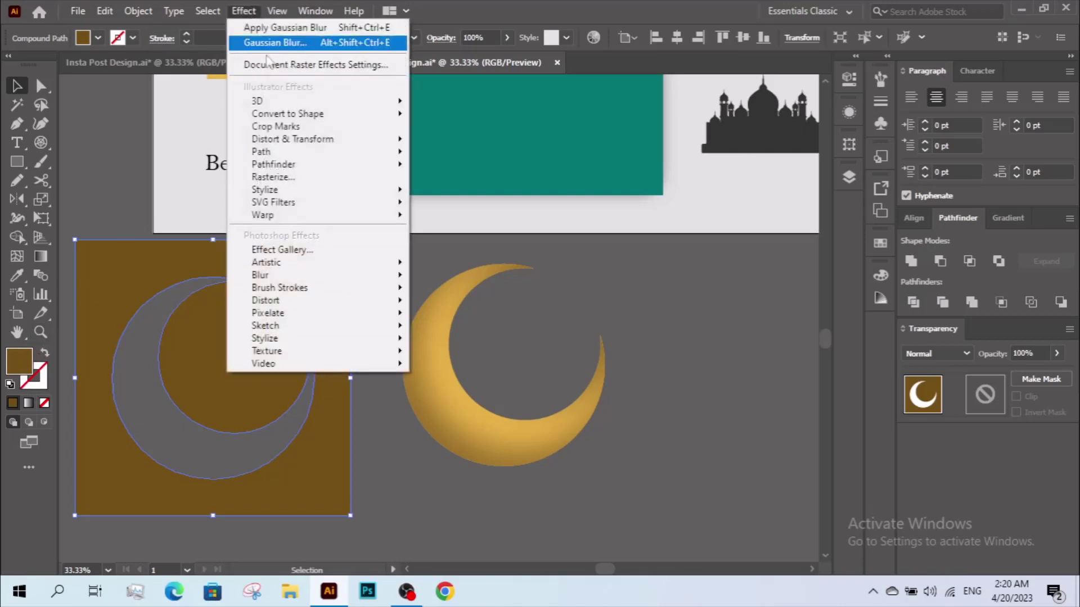
{"action": "left_click", "coordinate": [460, 278]}
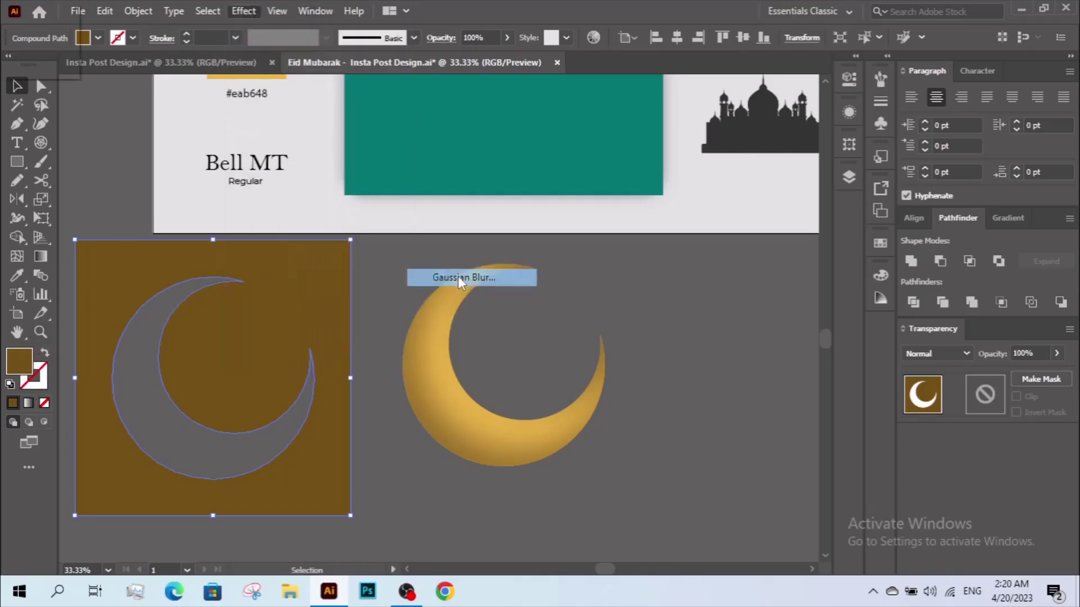
{"action": "double_click", "coordinate": [894, 269]}
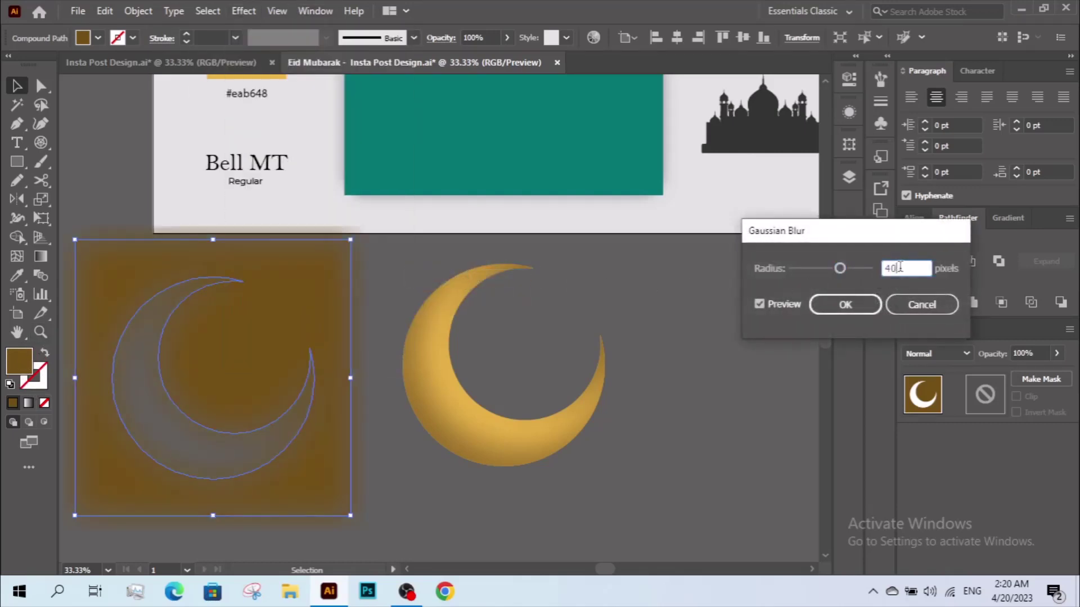
{"action": "type", "text": "20"}
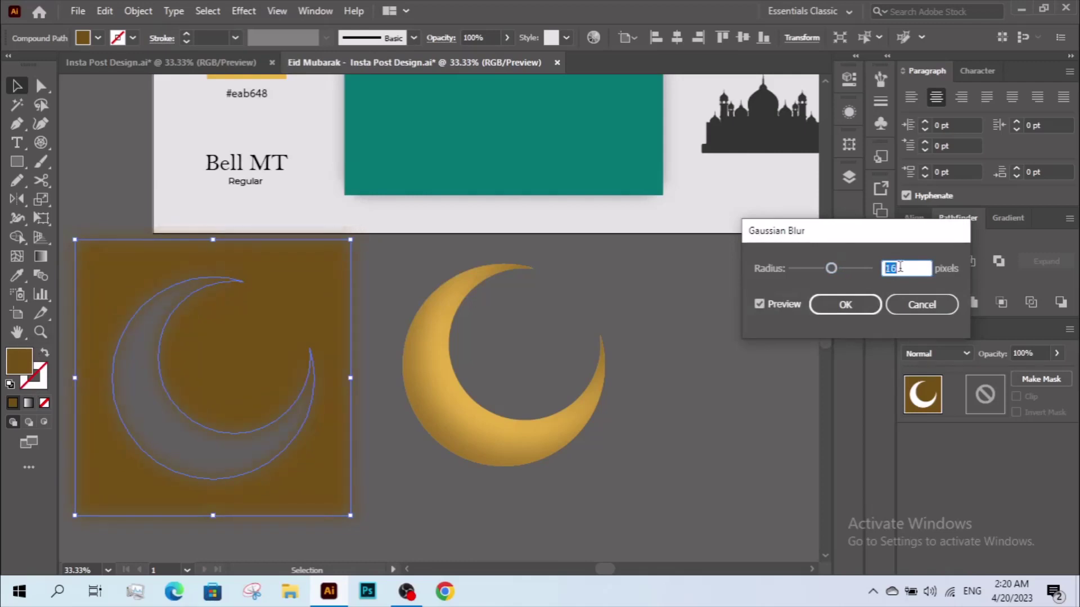
{"action": "left_click", "coordinate": [845, 306]}
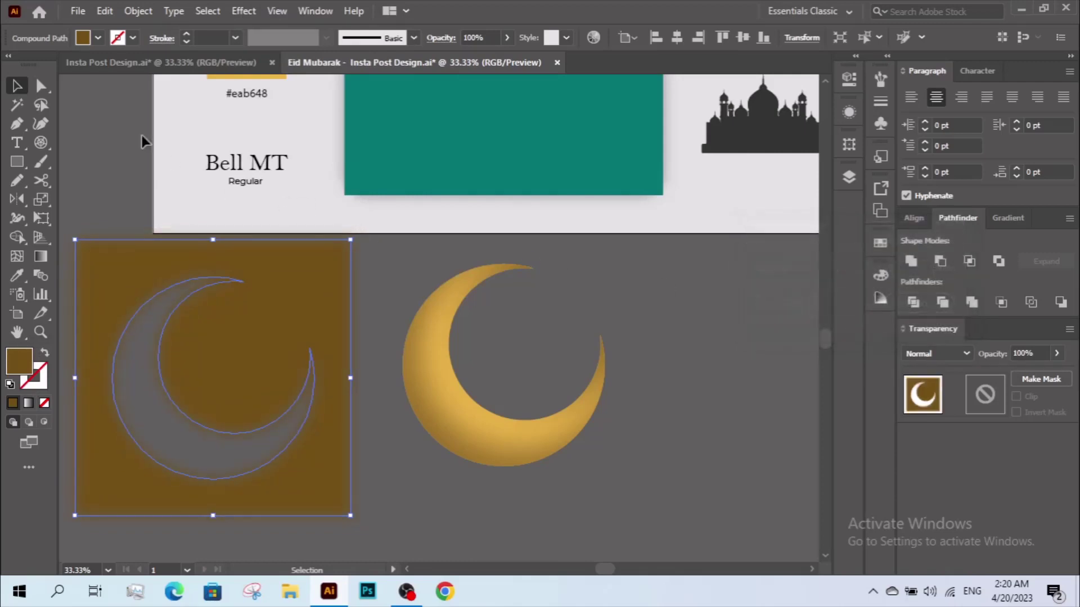
{"action": "left_click", "coordinate": [104, 11]}
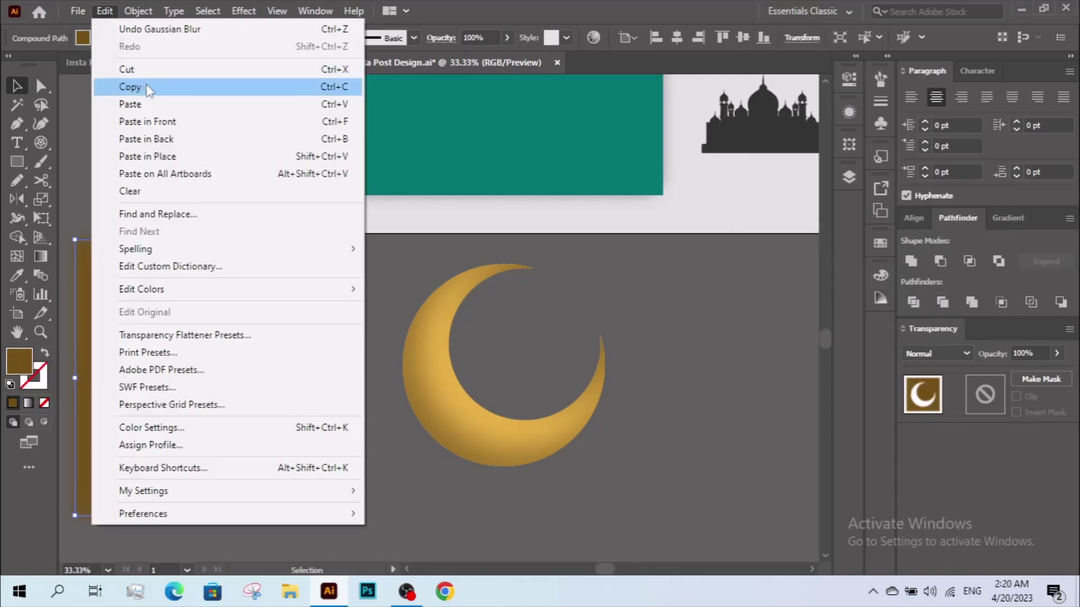
Cut the blurred square and paste it inside the crescent's isolated clipping group over the moon.
{"action": "left_click", "coordinate": [127, 69]}
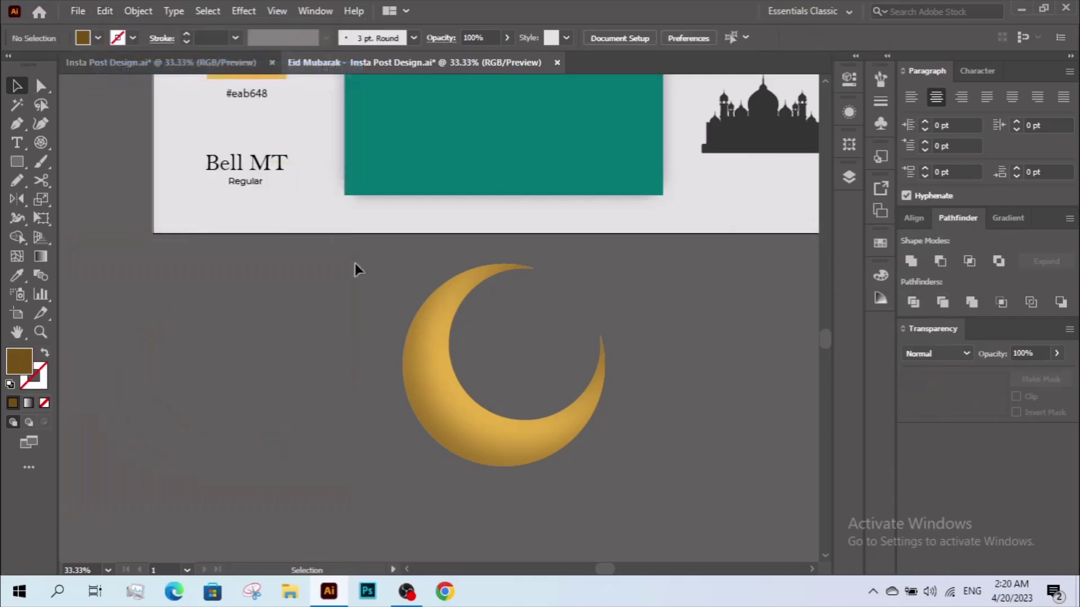
{"action": "left_click", "coordinate": [445, 372]}
{"action": "right_click", "coordinate": [427, 375]}
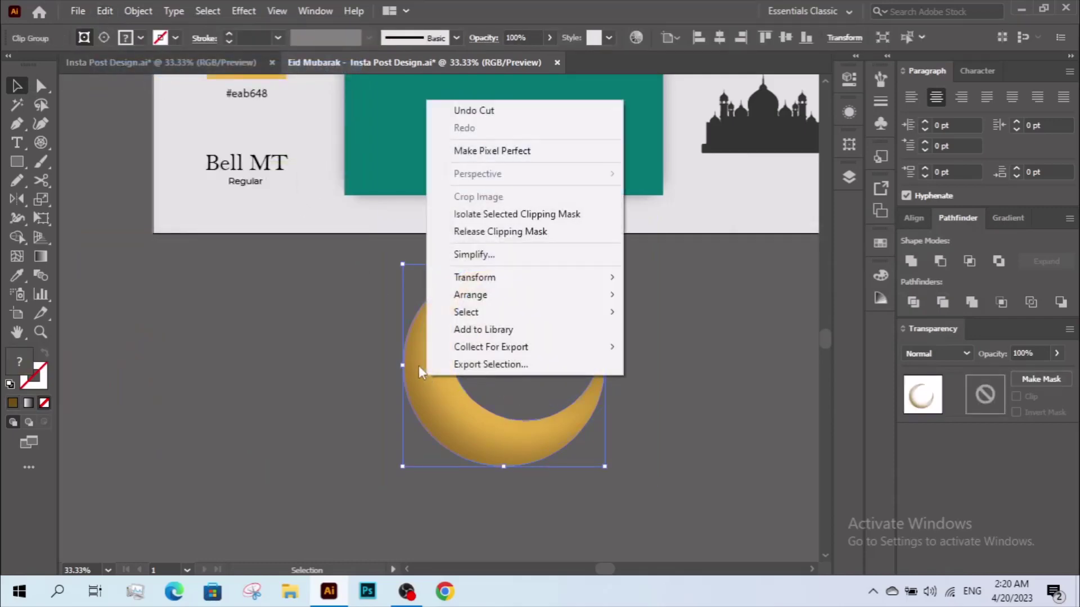
{"action": "left_click", "coordinate": [499, 214]}
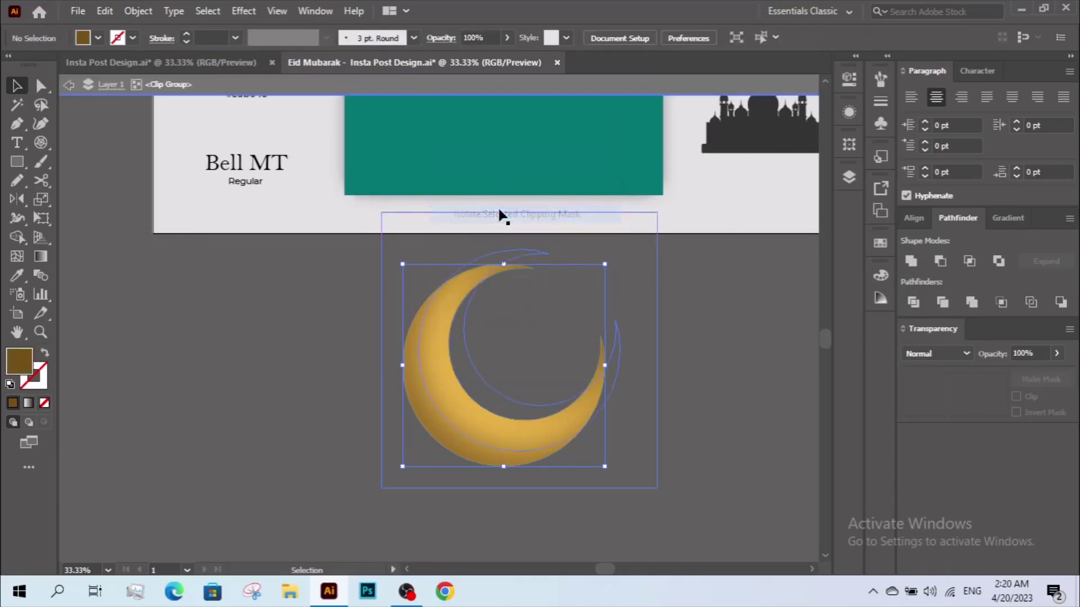
{"action": "left_click", "coordinate": [103, 12]}
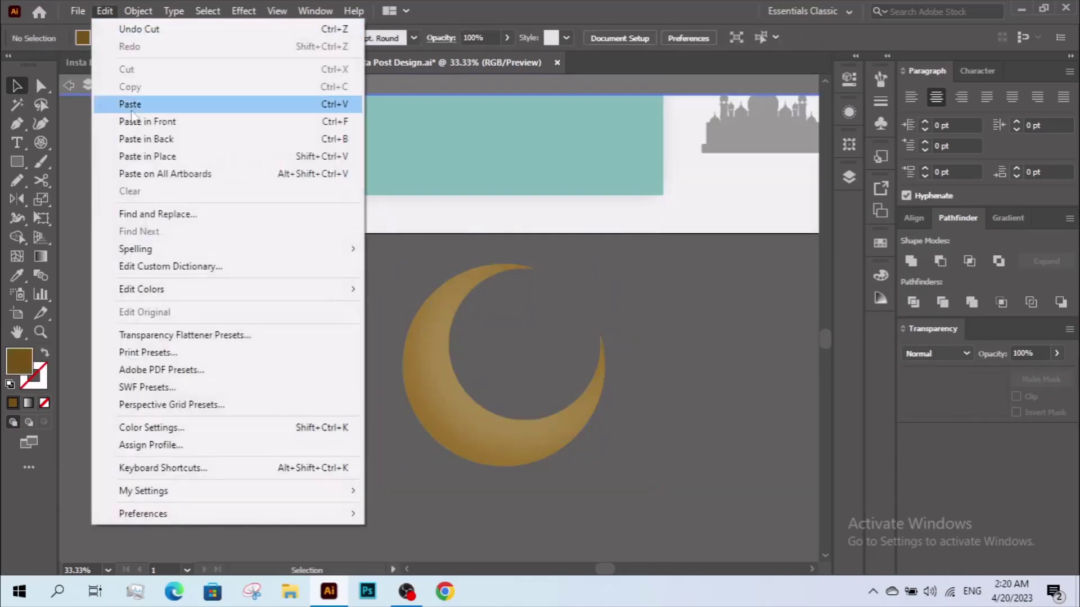
{"action": "left_click", "coordinate": [130, 104]}
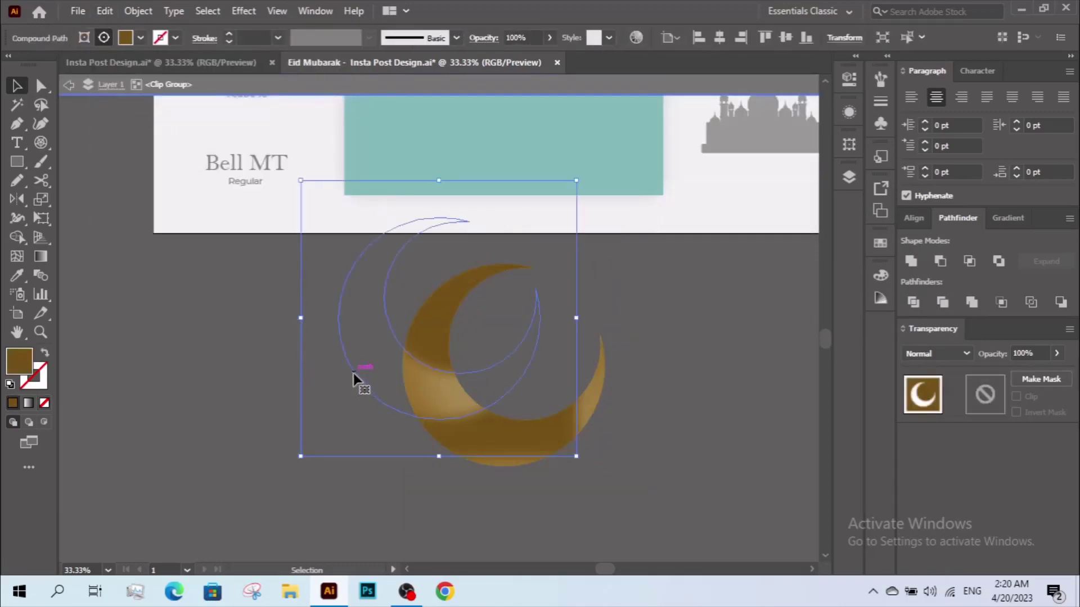
{"action": "mouse_move", "coordinate": [354, 379]}
{"action": "left_mouse_down"}
{"action": "mouse_move", "coordinate": [443, 428]}
{"action": "mouse_move", "coordinate": [431, 424]}
{"action": "left_mouse_up"}
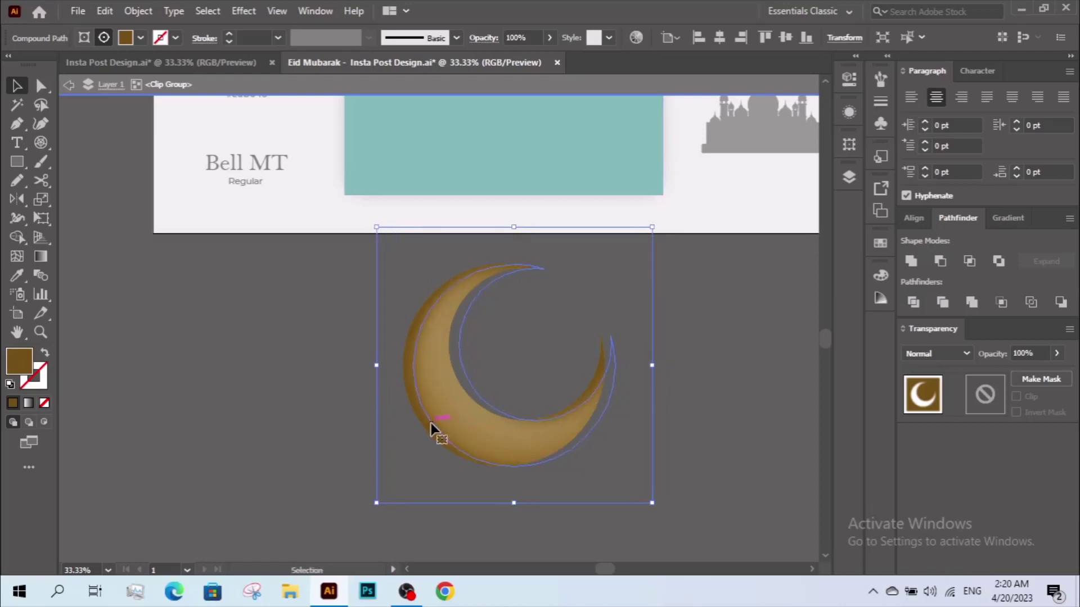
Shift the blurred shape slightly down-left inside the crescent group to shade its inner edge.
{"action": "double_click", "coordinate": [681, 443]}
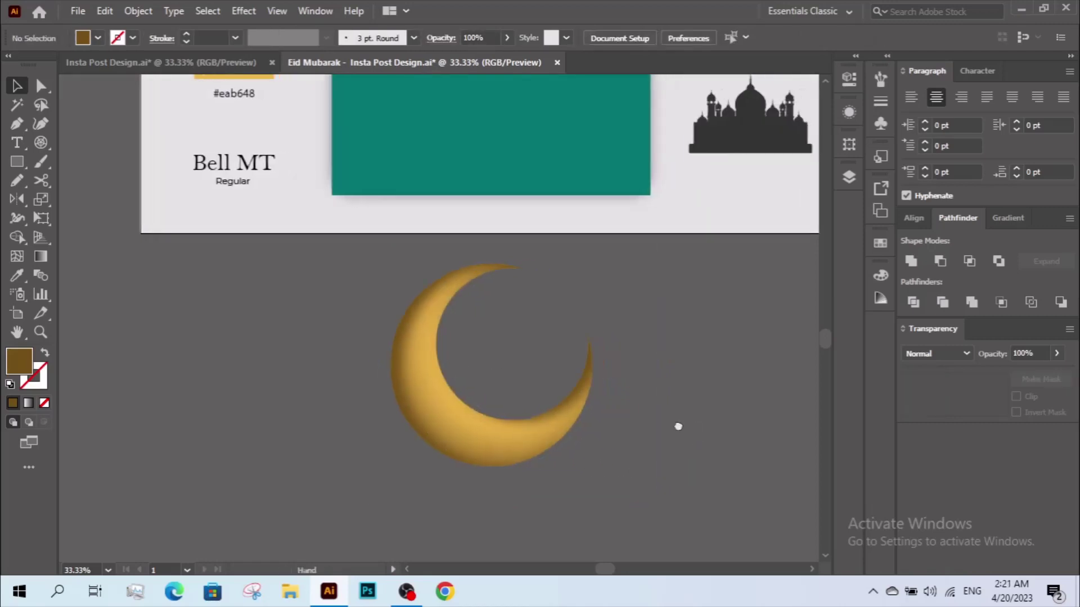
{"action": "left_click_drag", "start_coordinate": [679, 426], "coordinate": [670, 425]}
{"action": "left_click", "coordinate": [406, 436]}
{"action": "left_click", "coordinate": [409, 422]}
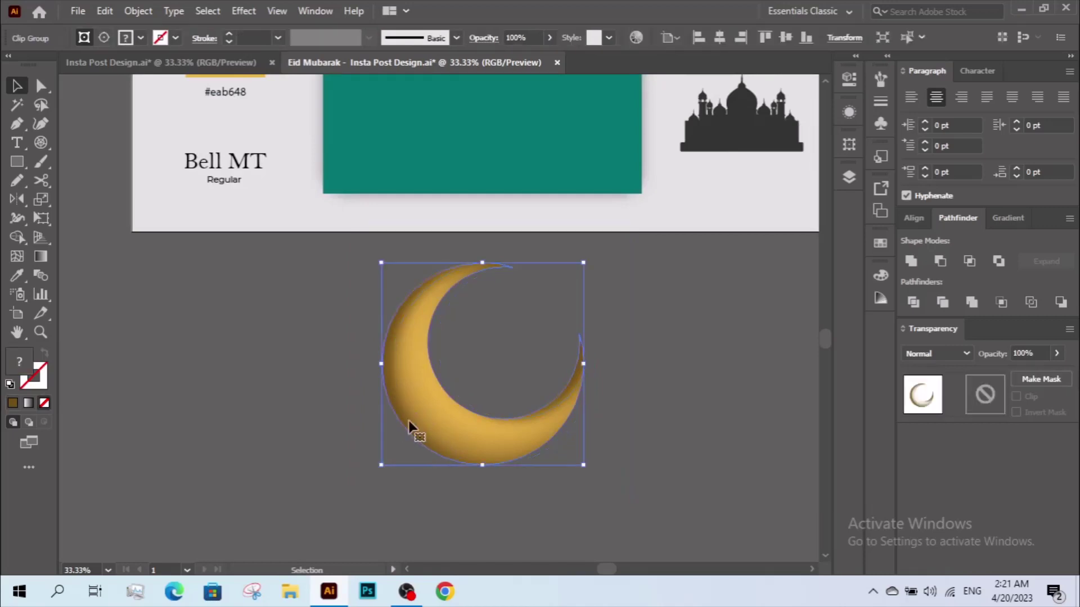
{"action": "double_click", "coordinate": [410, 418]}
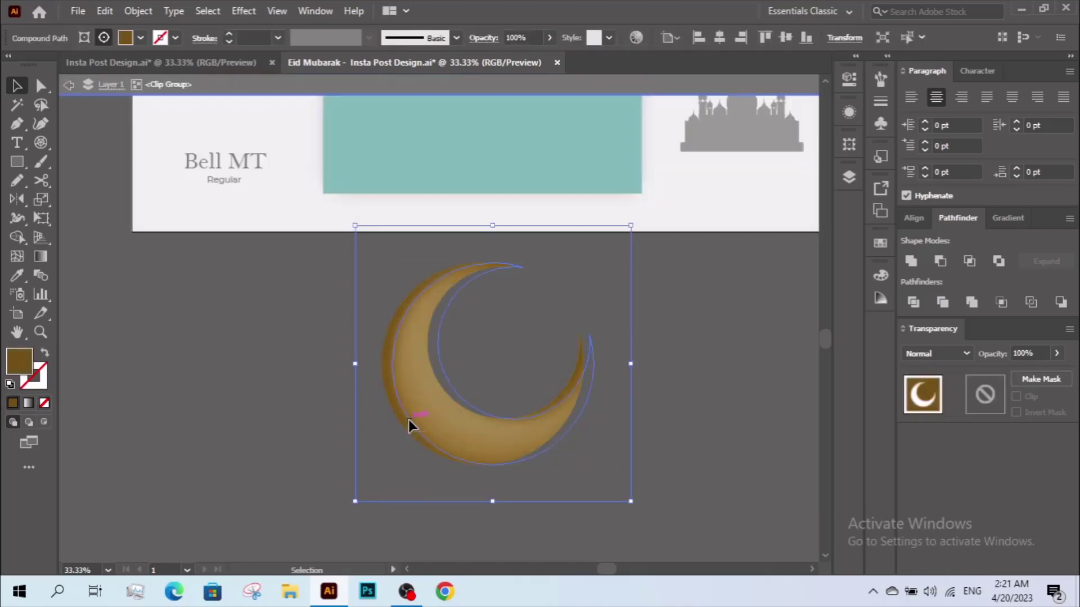
{"action": "left_click_drag", "start_coordinate": [408, 420], "coordinate": [405, 425]}
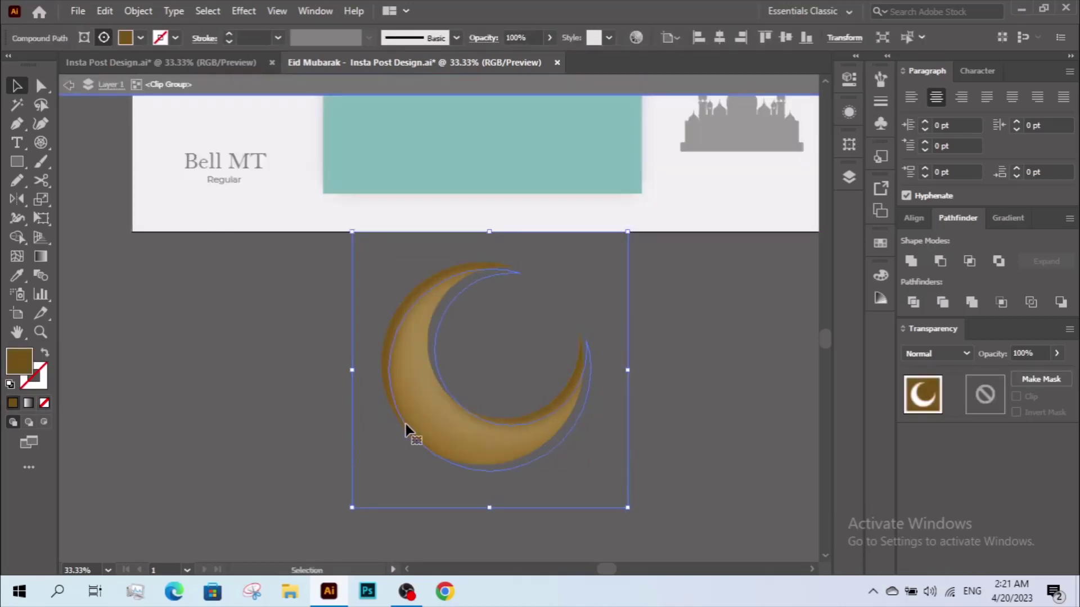
{"action": "left_click", "coordinate": [703, 419]}
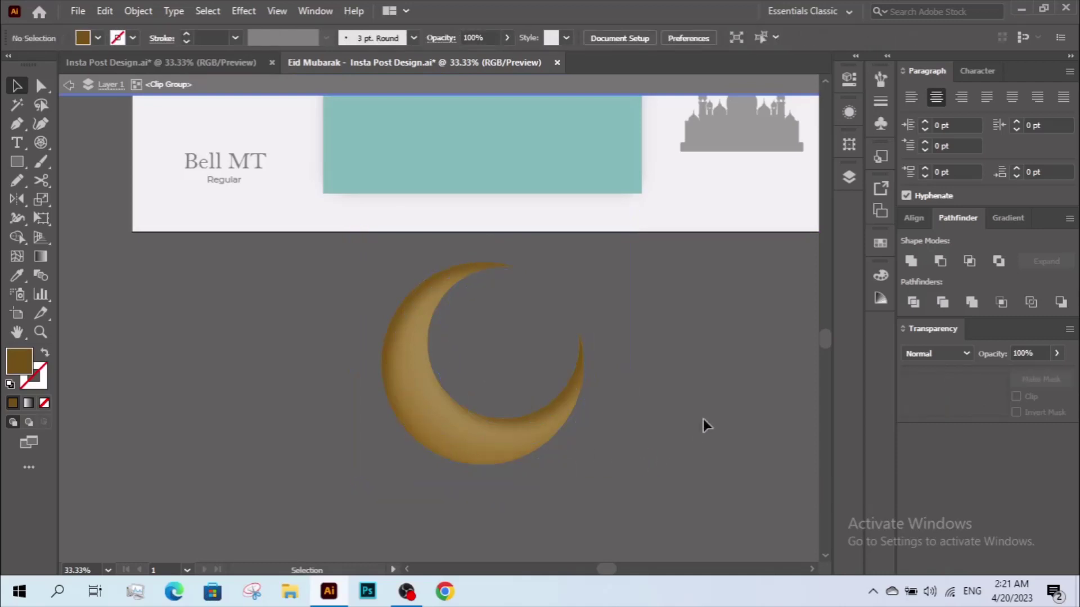
{"action": "double_click", "coordinate": [713, 388]}
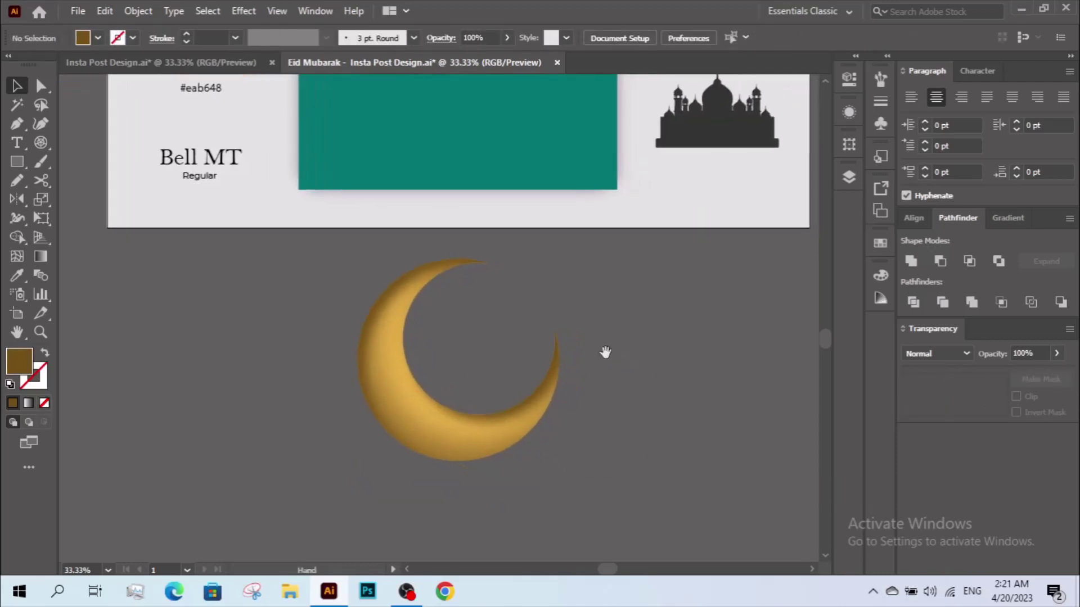
{"action": "double_click", "coordinate": [378, 417]}
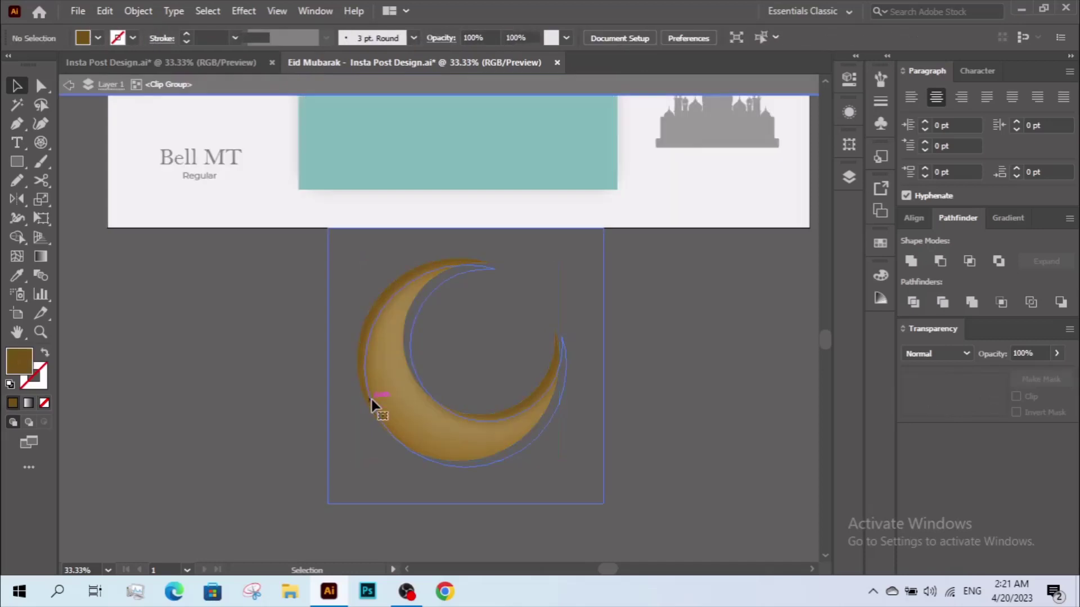
Recolour the inner shadow to the lighter brown #7c581e.
{"action": "double_click", "coordinate": [18, 358]}
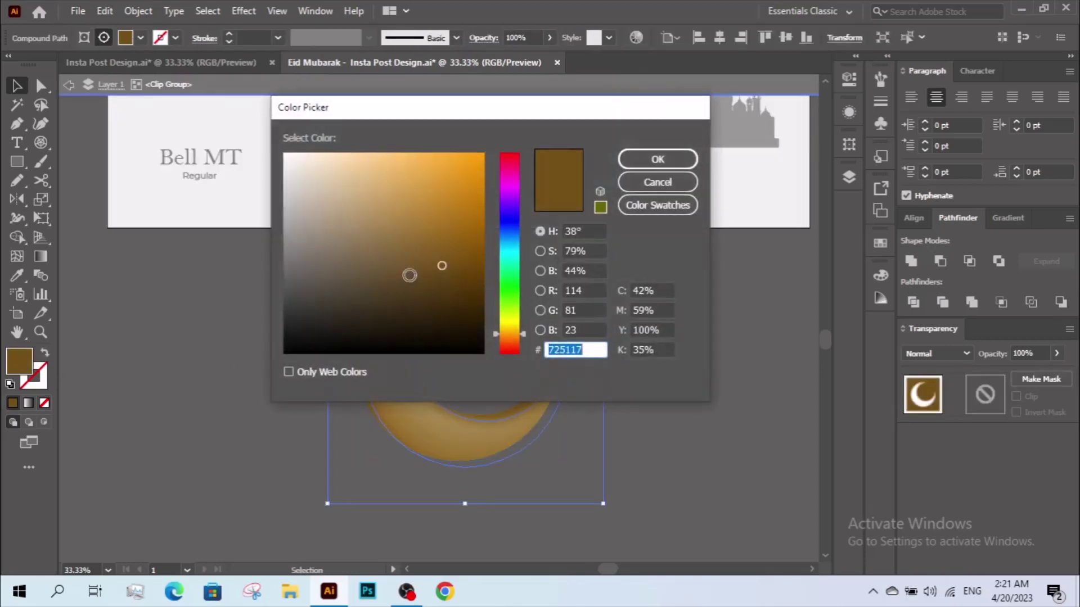
{"action": "left_click_drag", "start_coordinate": [451, 266], "coordinate": [434, 252]}
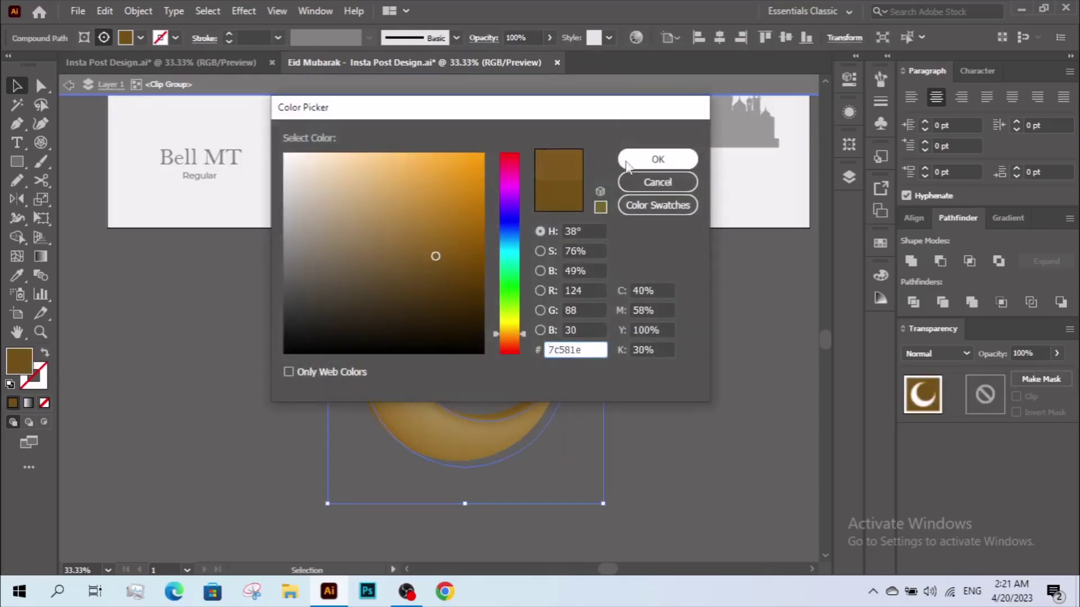
{"action": "left_click", "coordinate": [657, 160]}
{"action": "left_click", "coordinate": [664, 336]}
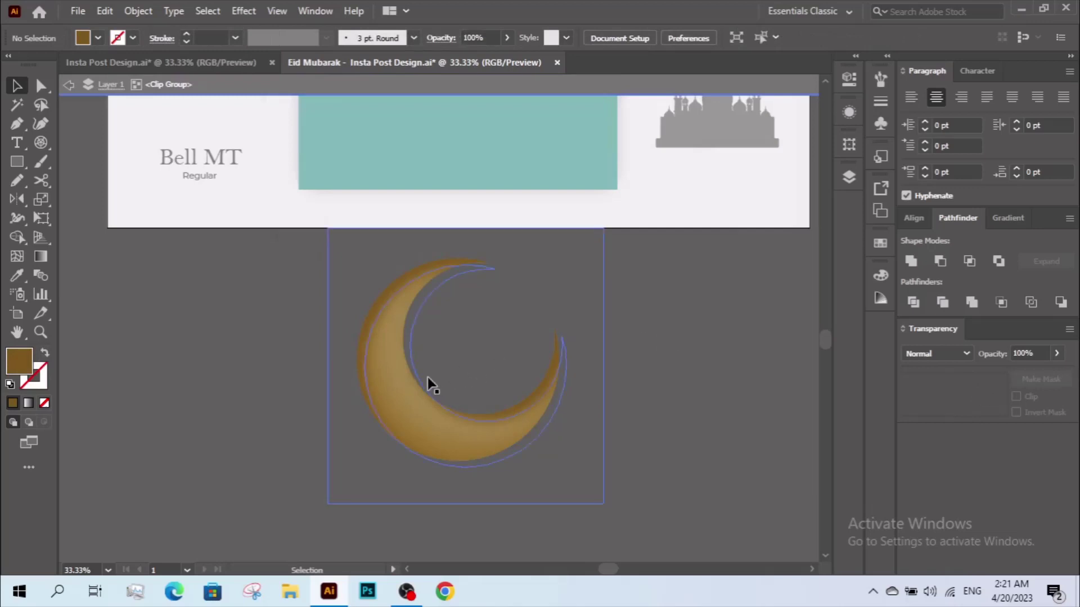
{"action": "left_click", "coordinate": [366, 392]}
{"action": "left_click", "coordinate": [696, 356]}
{"action": "scroll", "coordinate": [683, 356], "scroll_direction": "down", "scroll_amount": 1}
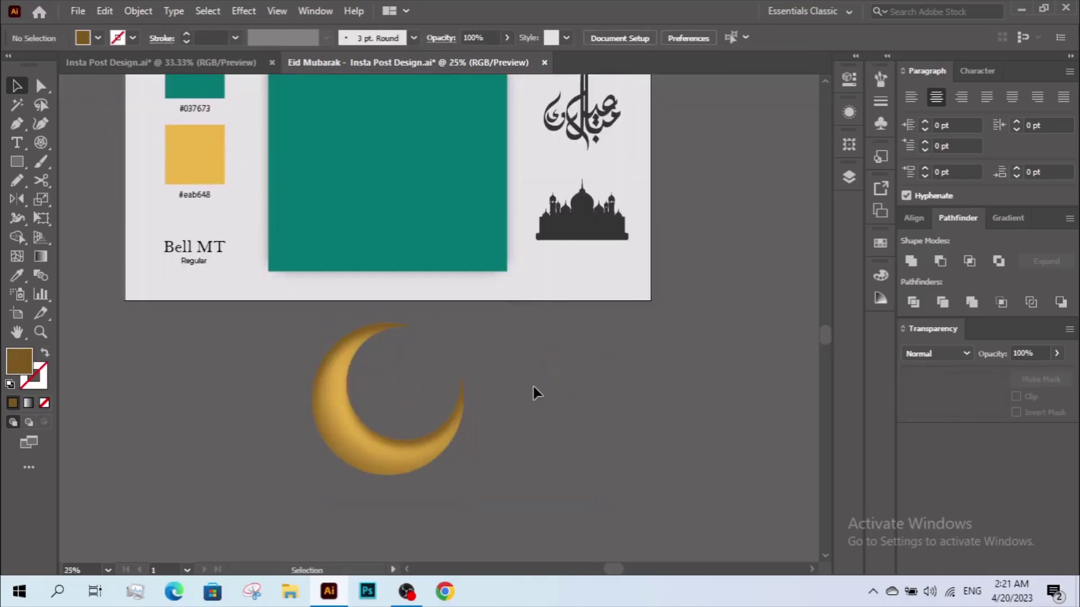
Duplicate the crescent and place the copy just to its right.
{"action": "key", "text": "ctrl+space"}
{"action": "left_click_drag", "start_coordinate": [287, 311], "coordinate": [561, 501]}
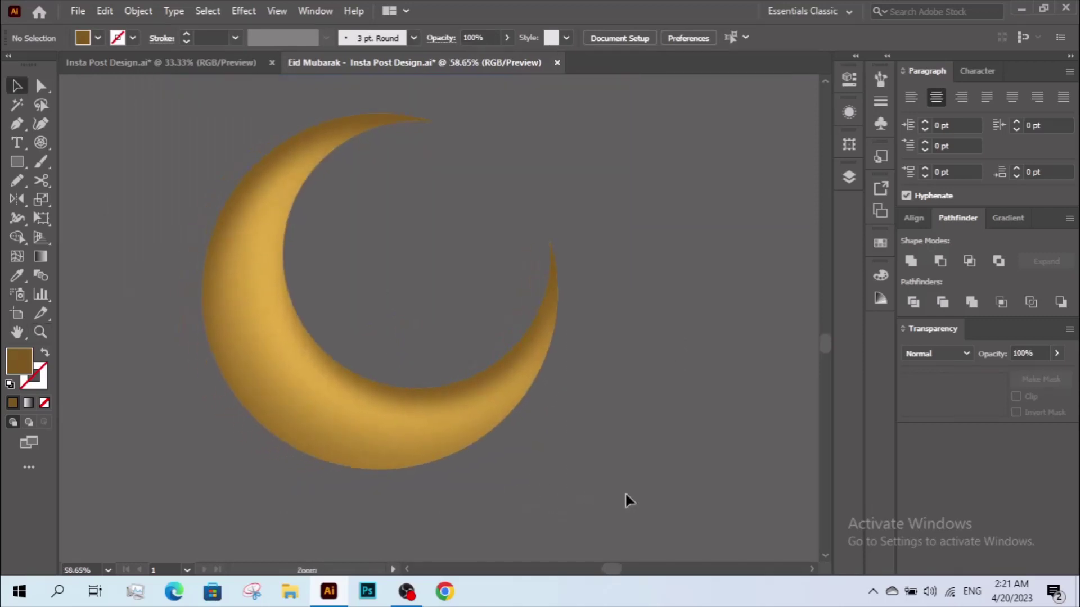
{"action": "left_click", "coordinate": [433, 448]}
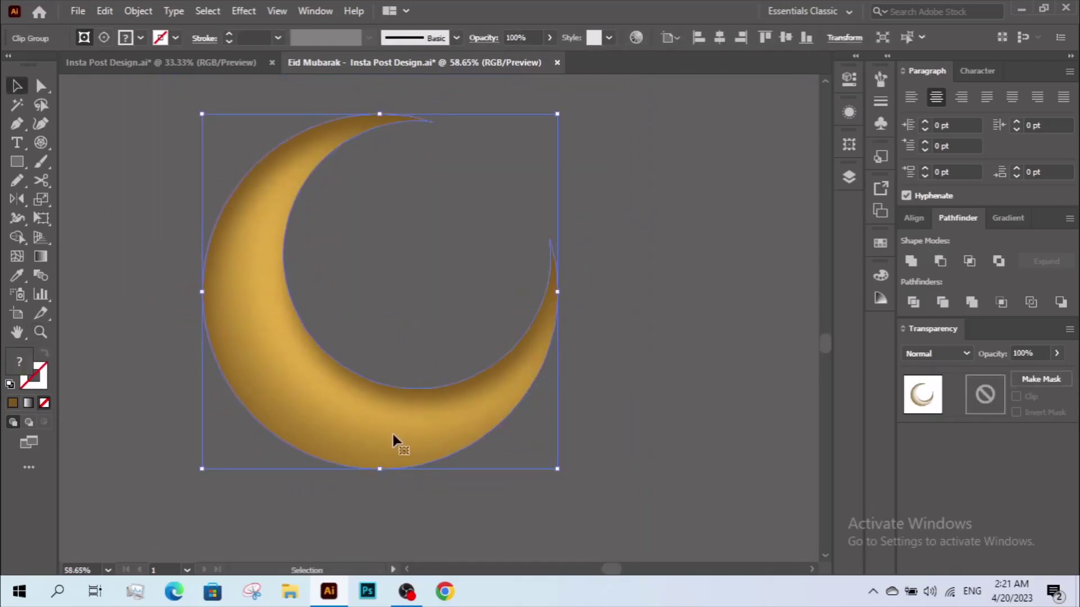
{"action": "key", "text": "z"}
{"action": "left_click", "coordinate": [465, 403], "text": "alt"}
{"action": "key", "text": "v"}
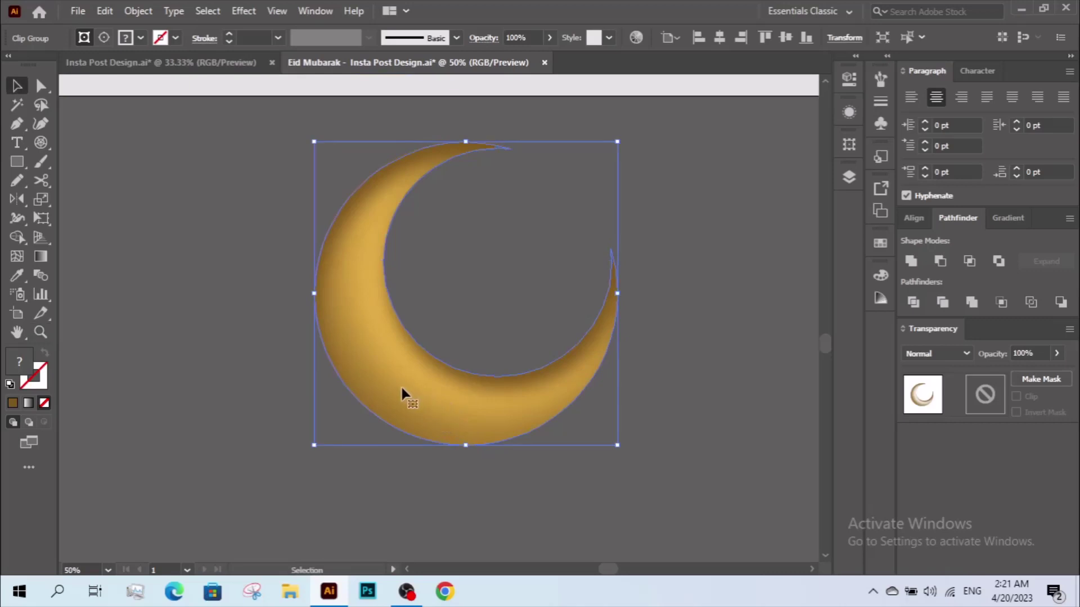
{"action": "left_click_drag", "start_coordinate": [400, 384], "coordinate": [742, 421]}
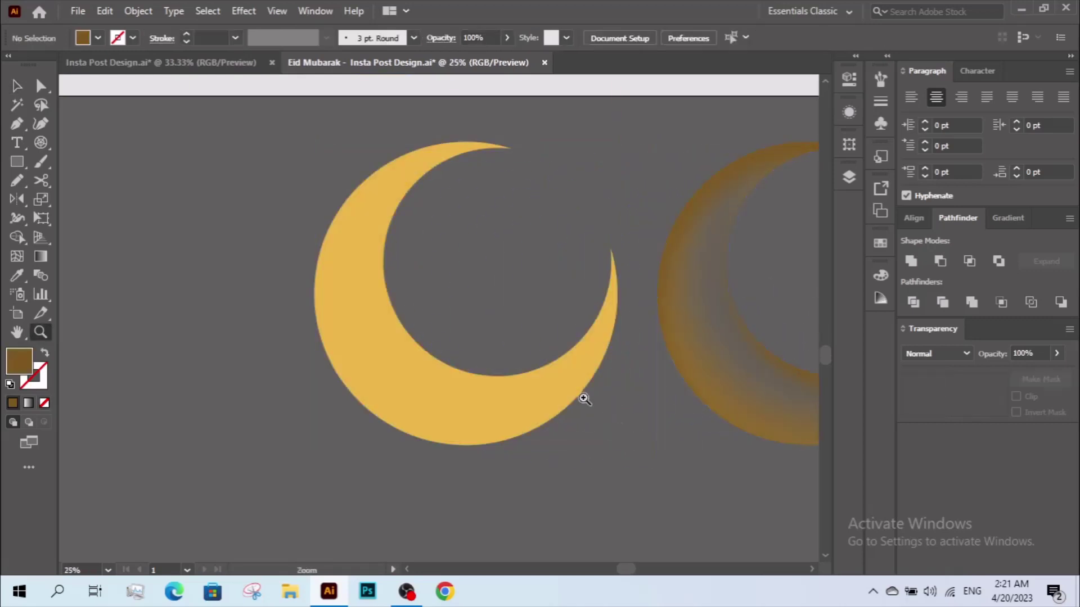
{"action": "scroll", "coordinate": [579, 393], "scroll_direction": "down", "scroll_amount": 2}
{"action": "left_click_drag", "start_coordinate": [486, 428], "coordinate": [491, 466]}
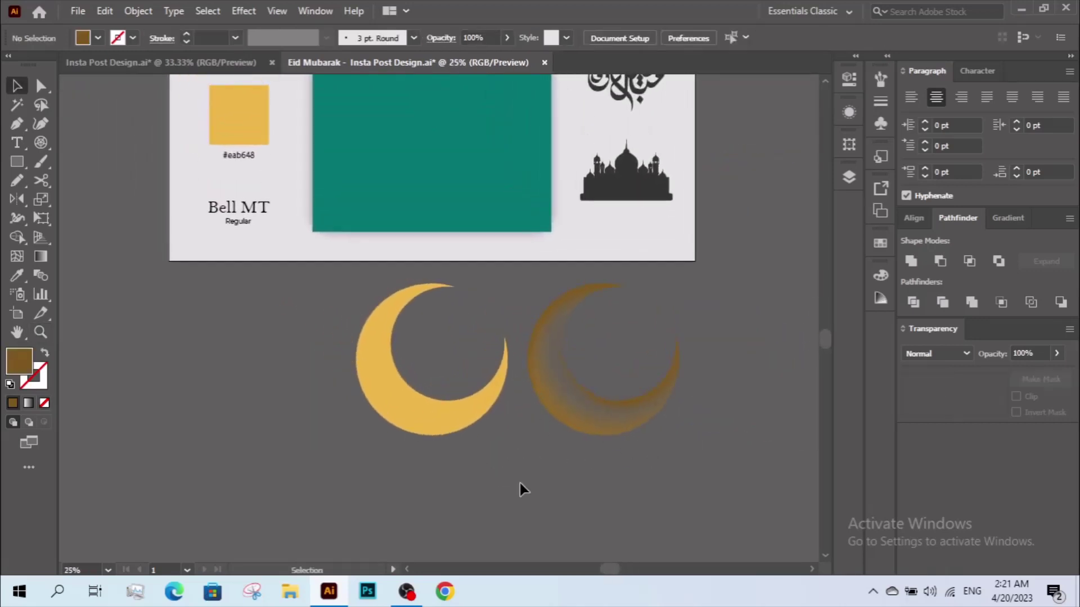
{"action": "left_click", "coordinate": [16, 164]}
Draw a small brown square left of the crescents and zoom in on it.
{"action": "left_click_drag", "start_coordinate": [110, 331], "coordinate": [152, 369]}
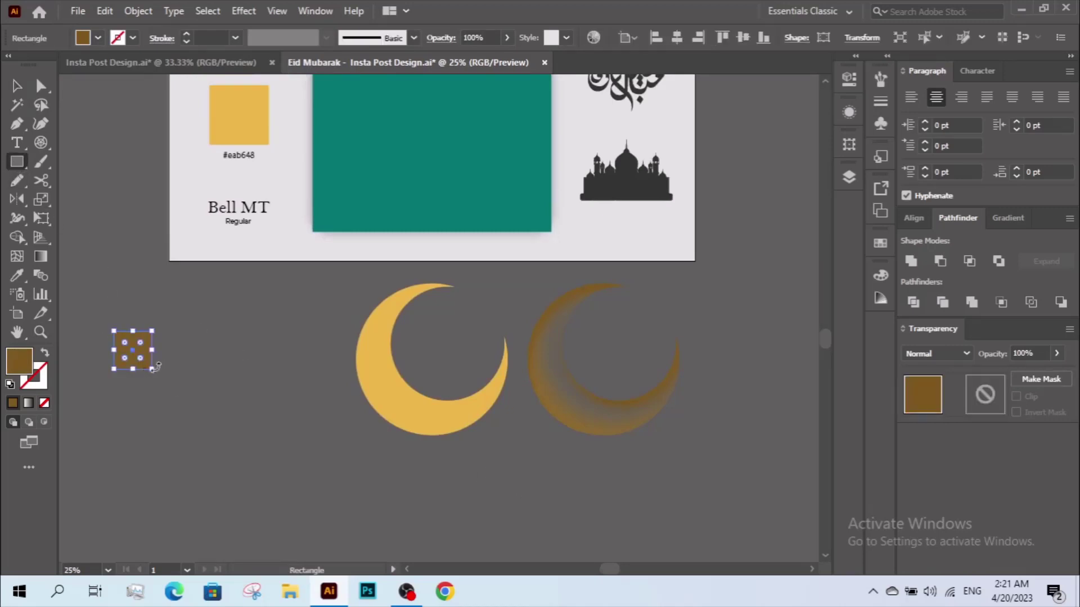
{"action": "left_click", "coordinate": [17, 87]}
{"action": "key", "text": "z"}
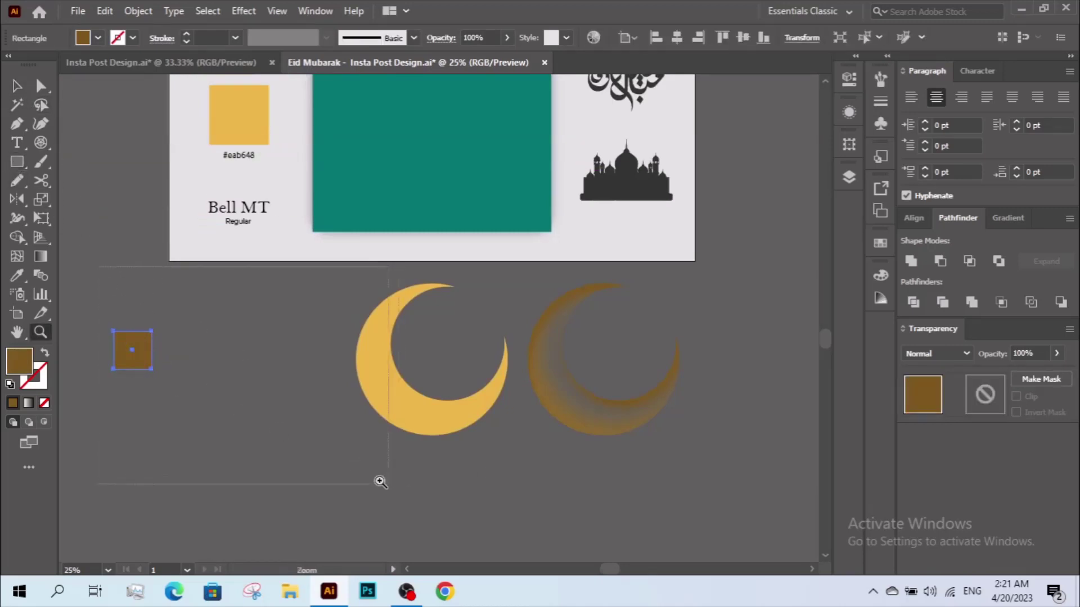
{"action": "left_click_drag", "start_coordinate": [125, 258], "coordinate": [343, 473]}
{"action": "left_click_drag", "start_coordinate": [343, 472], "coordinate": [452, 449]}
{"action": "key", "text": "v"}
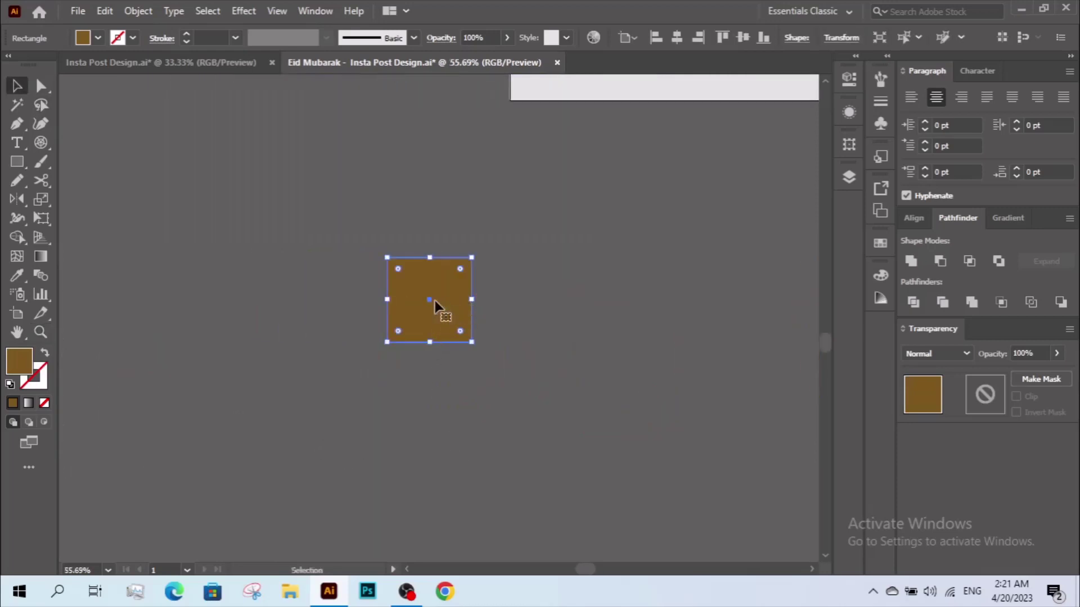
Make the square an unfilled outline and add a pasted-in-place copy rotated 45° into a diamond.
{"action": "left_click", "coordinate": [45, 352]}
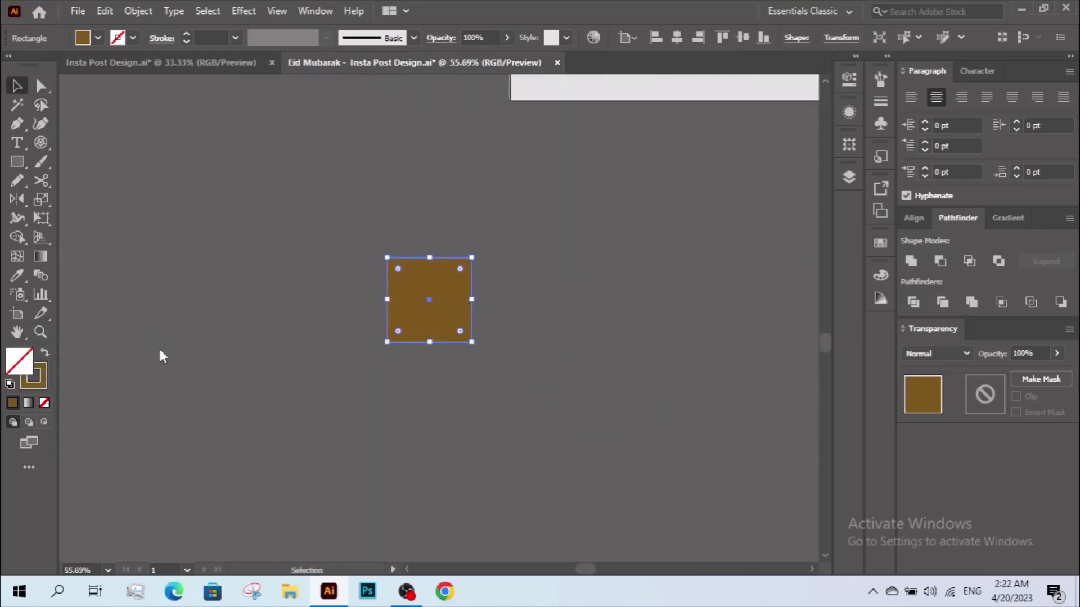
{"action": "left_click", "coordinate": [105, 11]}
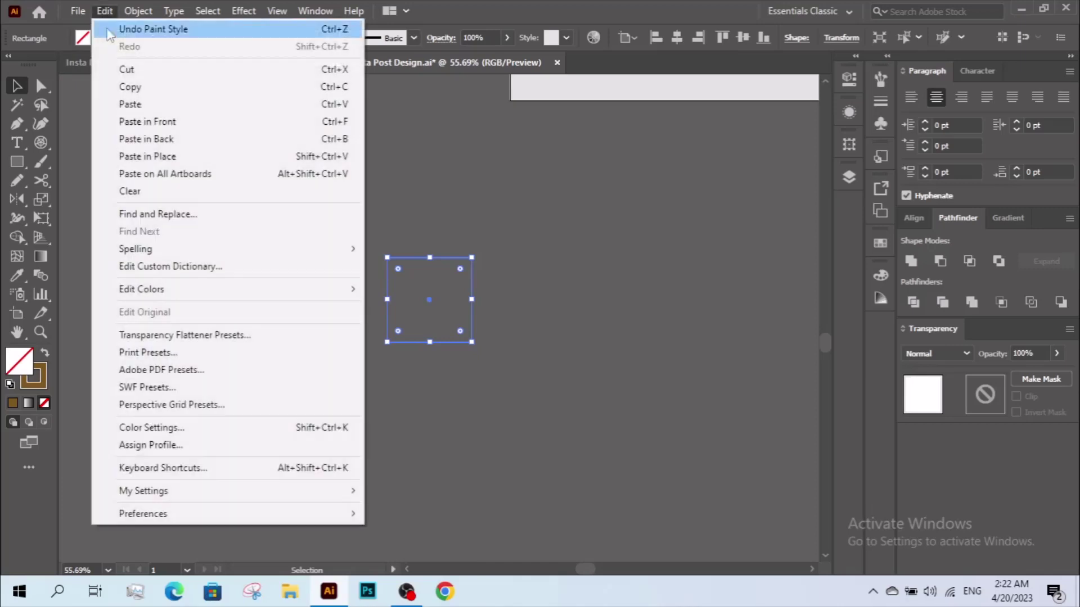
{"action": "left_click", "coordinate": [169, 157]}
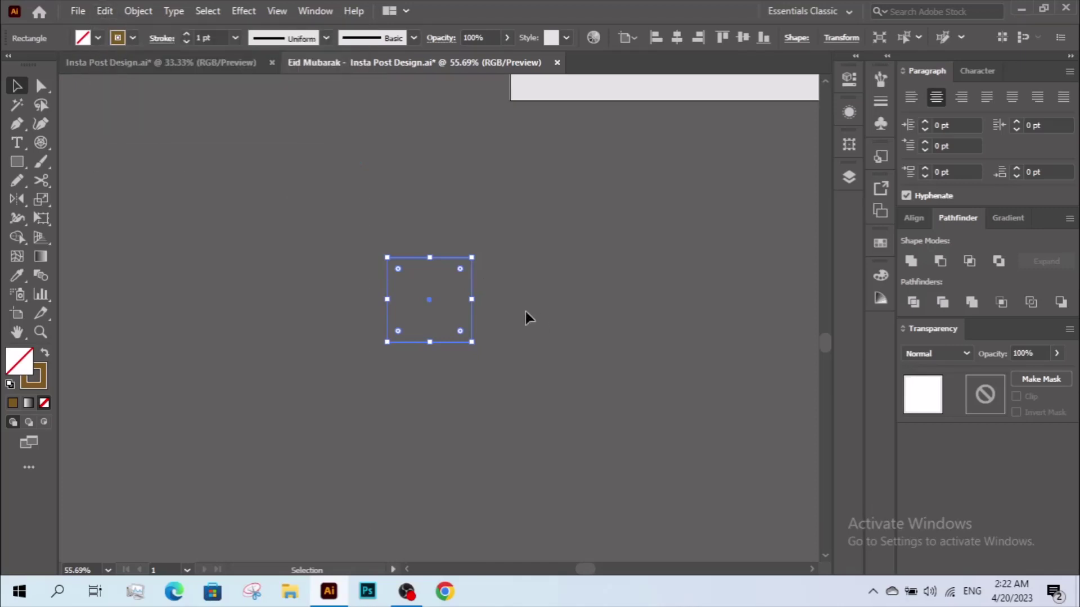
{"action": "left_click_drag", "start_coordinate": [480, 302], "coordinate": [484, 356]}
{"action": "left_click", "coordinate": [484, 356]}
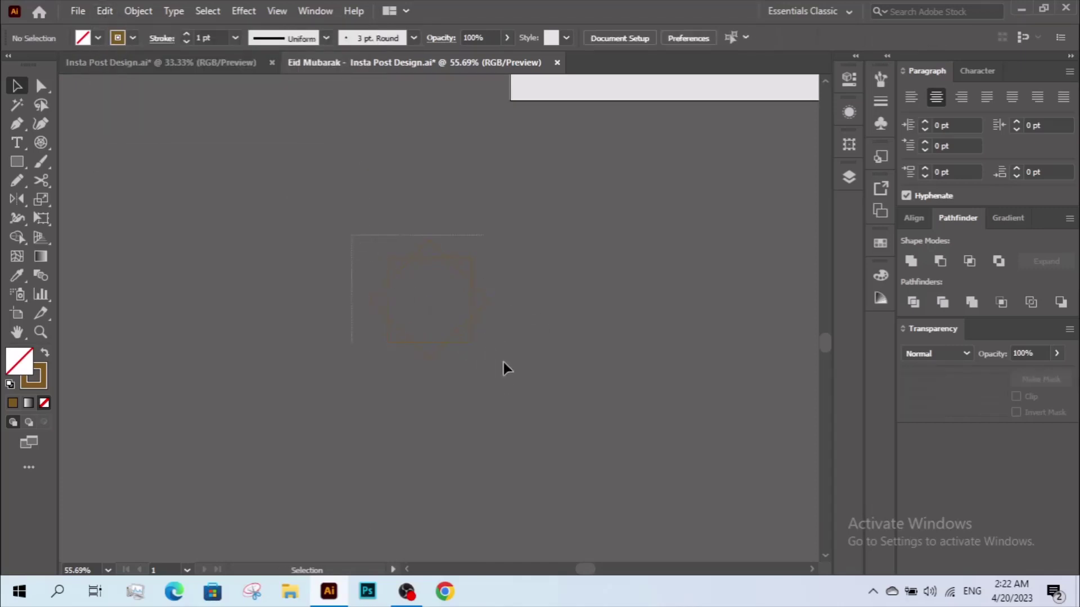
{"action": "key", "text": "ctrl+a"}
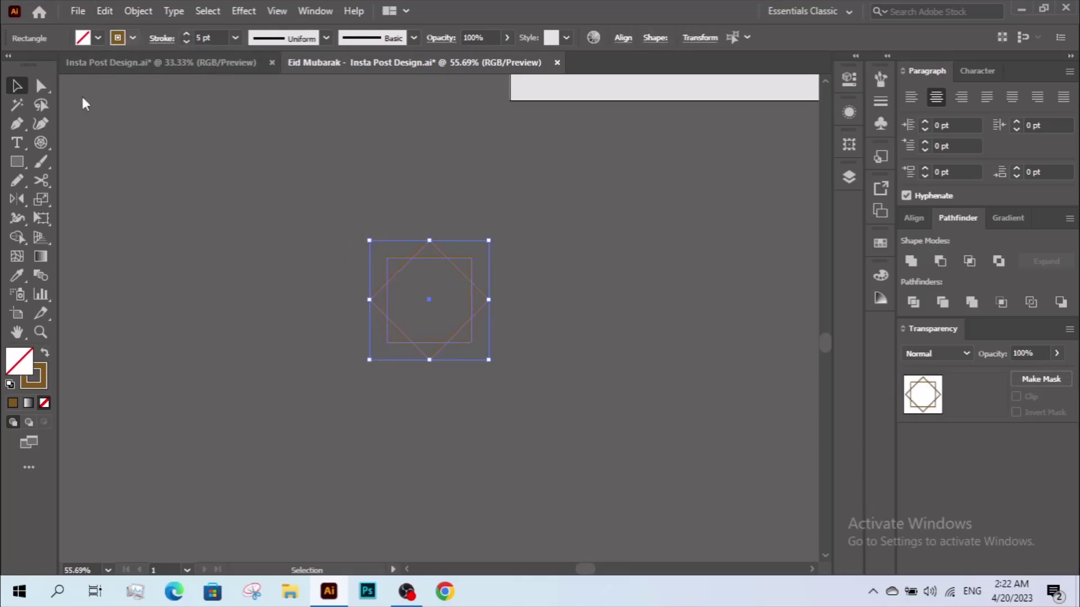
Give the square and diamond a near-white stroke.
{"action": "left_click", "coordinate": [98, 37]}
{"action": "left_click", "coordinate": [88, 110]}
{"action": "left_click", "coordinate": [122, 110]}
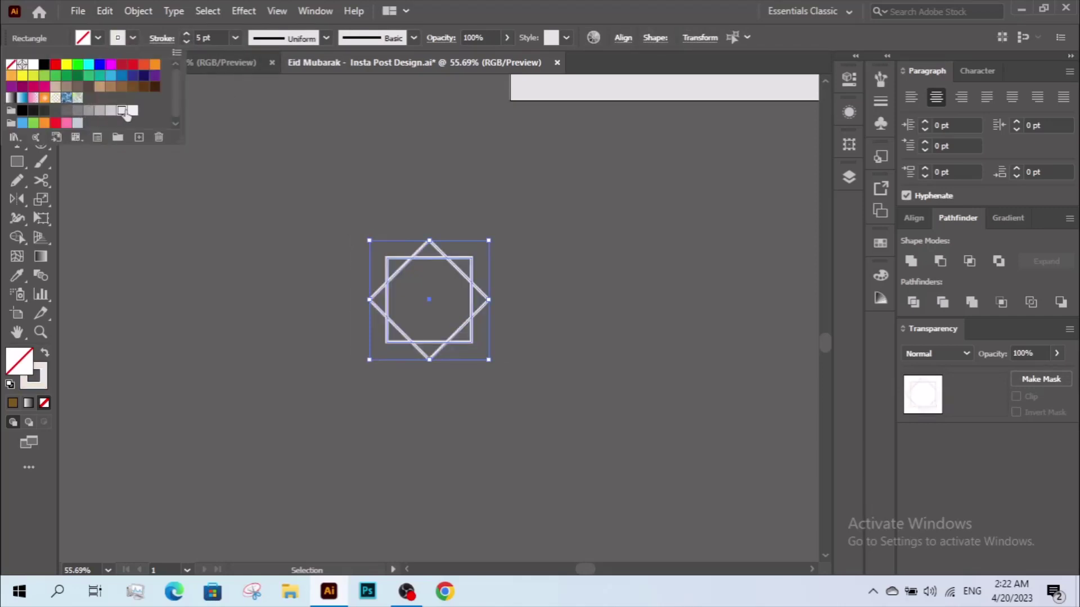
{"action": "left_click", "coordinate": [312, 284]}
{"action": "left_click", "coordinate": [357, 313]}
Zoom in on the square and diamond and select them.
{"action": "key", "text": "z"}
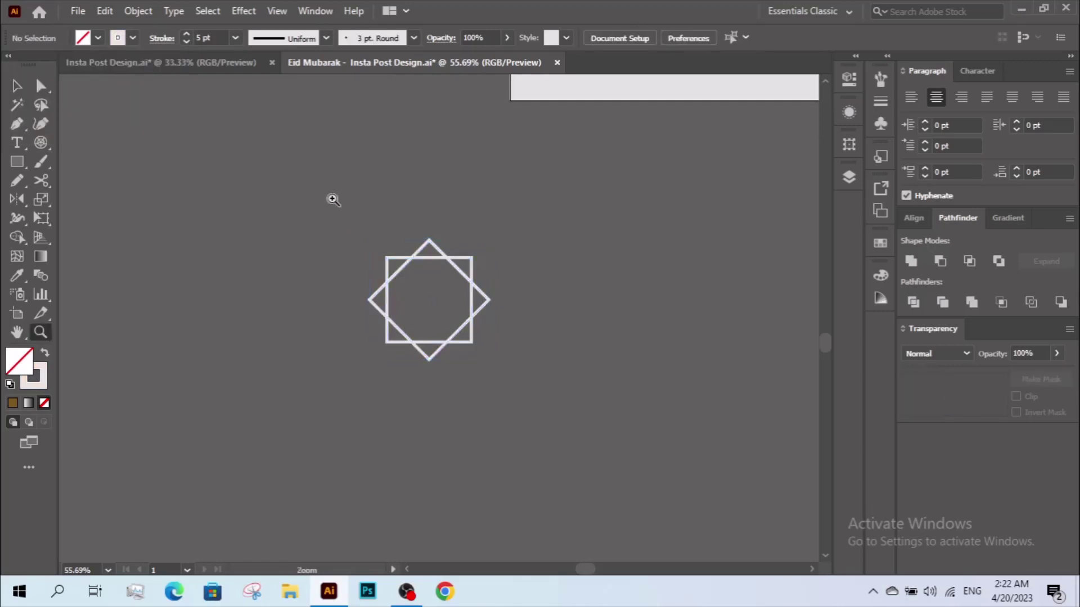
{"action": "mouse_move", "coordinate": [334, 200]}
{"action": "left_mouse_down"}
{"action": "mouse_move", "coordinate": [665, 471]}
{"action": "mouse_move", "coordinate": [619, 424]}
{"action": "left_mouse_up"}
{"action": "key", "text": "v"}
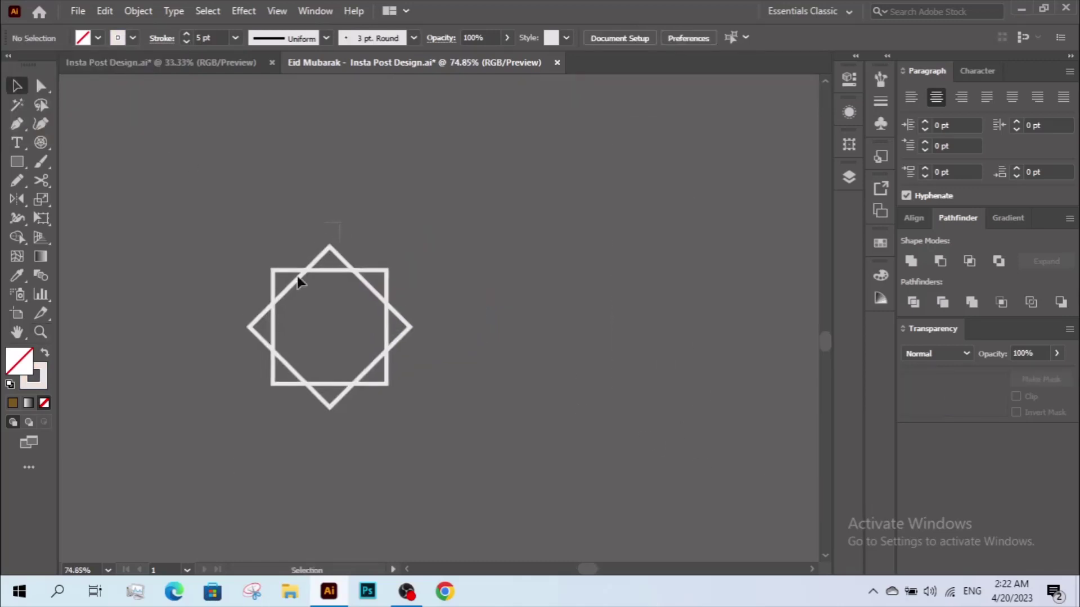
{"action": "left_click", "coordinate": [282, 319]}
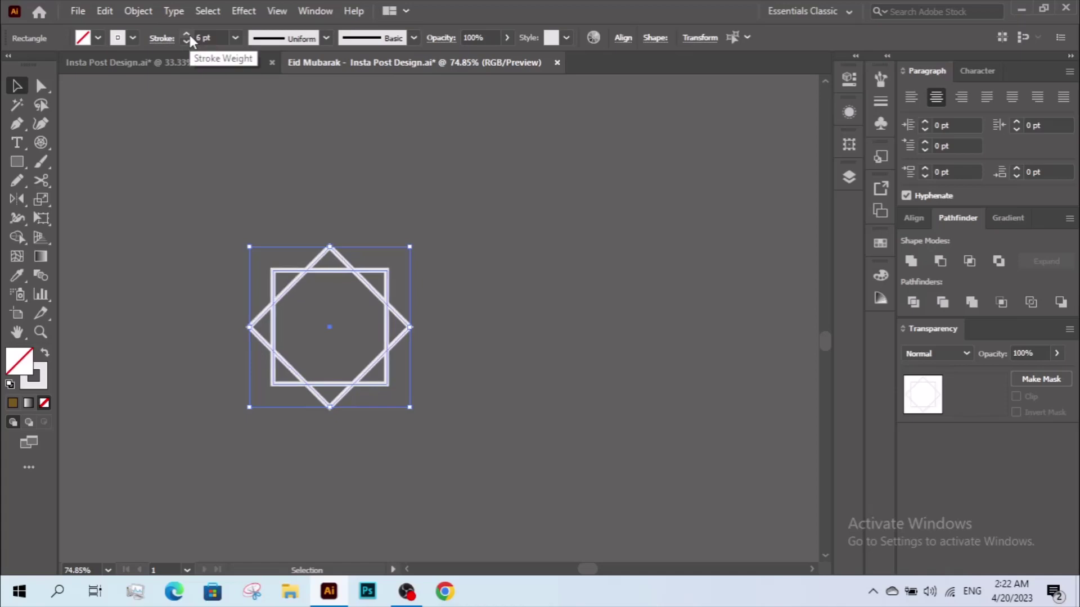
{"action": "left_click", "coordinate": [105, 11]}
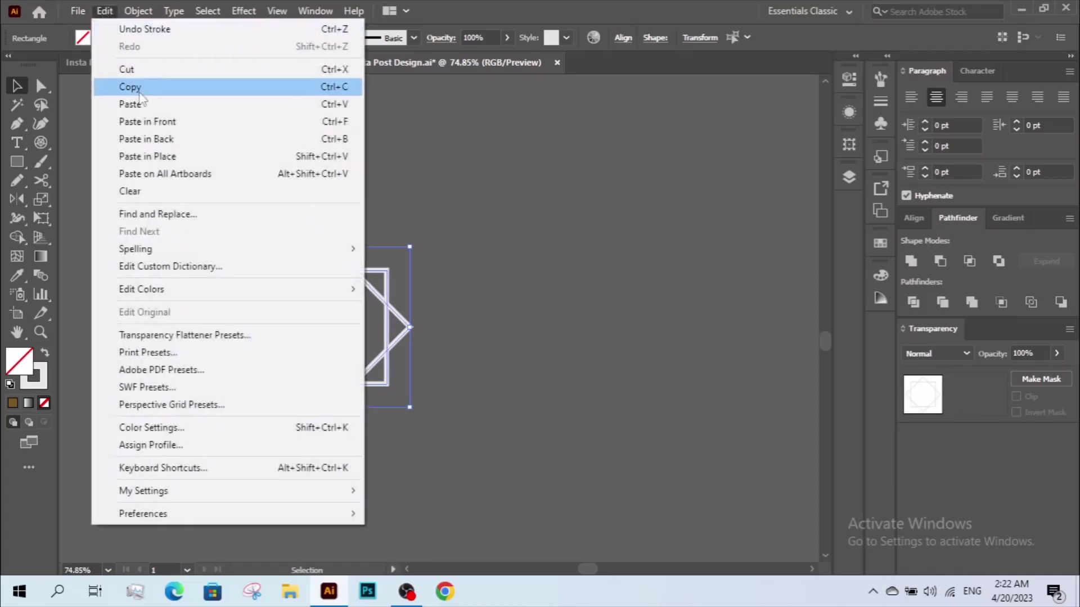
Nest a scaled-down pasted copy inside the star outline and draw a tiny centre square.
{"action": "left_click", "coordinate": [130, 86]}
{"action": "left_click", "coordinate": [105, 11]}
{"action": "left_click", "coordinate": [148, 156]}
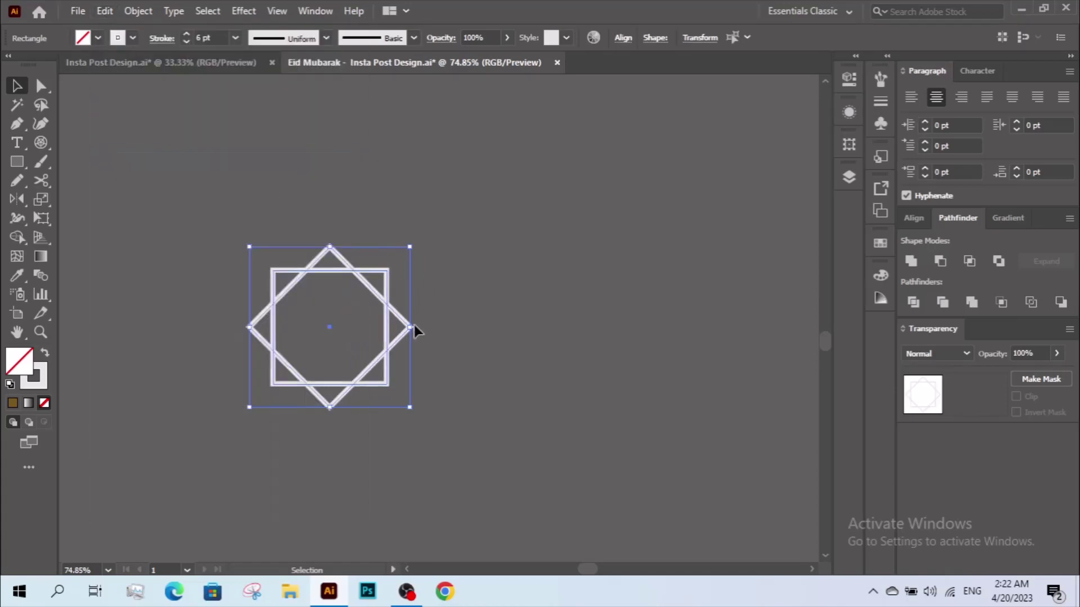
{"action": "left_click_drag", "start_coordinate": [410, 327], "coordinate": [389, 327]}
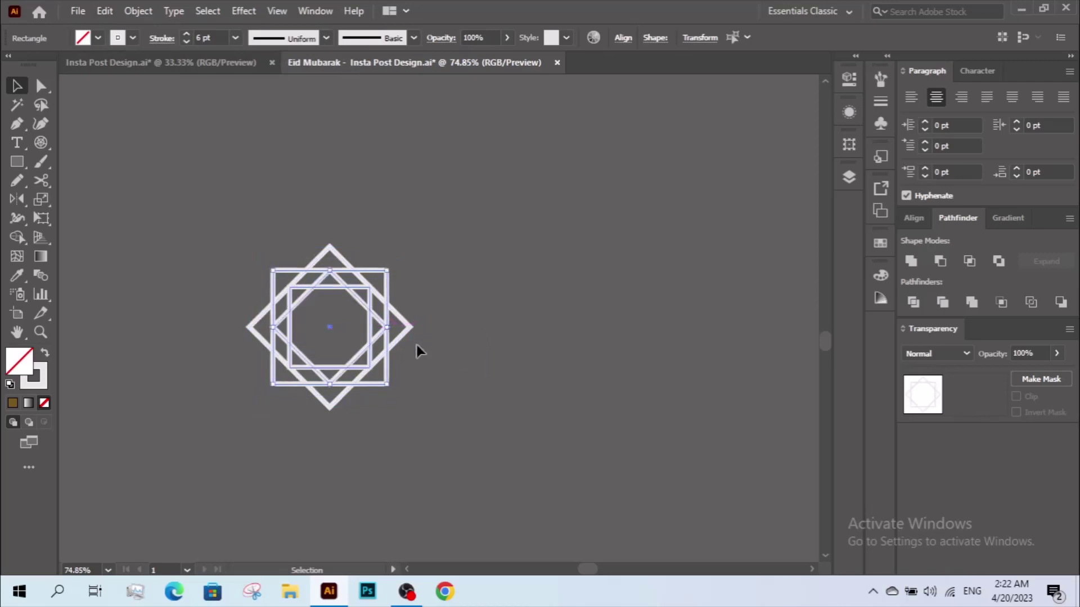
{"action": "left_click", "coordinate": [447, 376]}
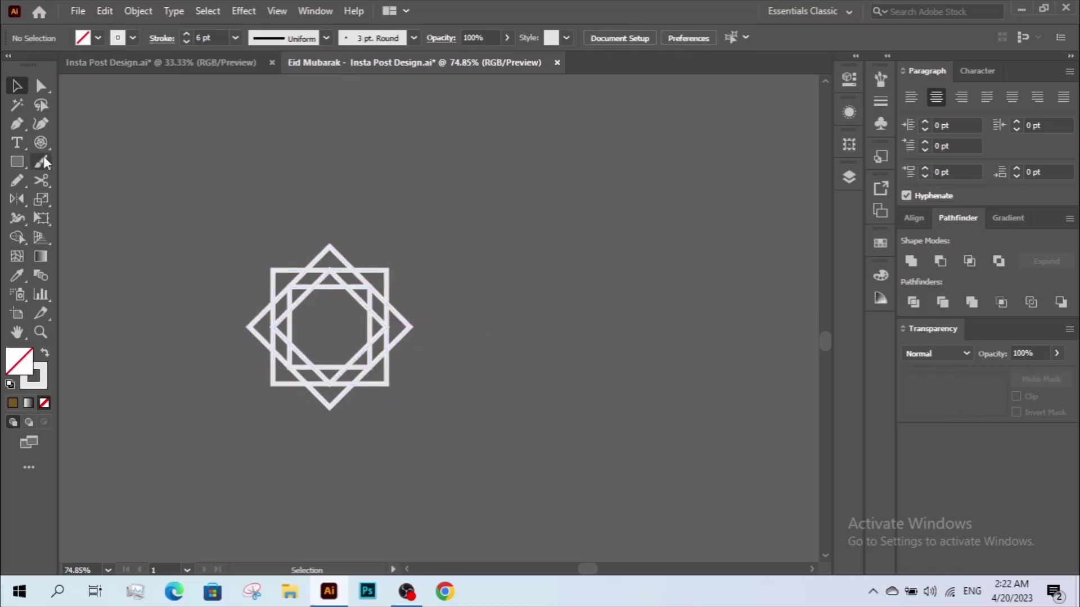
{"action": "key", "text": "m"}
{"action": "left_click_drag", "start_coordinate": [321, 325], "coordinate": [340, 340]}
Fill the tiny square white and add a 45°-rotated copy, forming a solid eight-point star.
{"action": "left_click", "coordinate": [17, 85]}
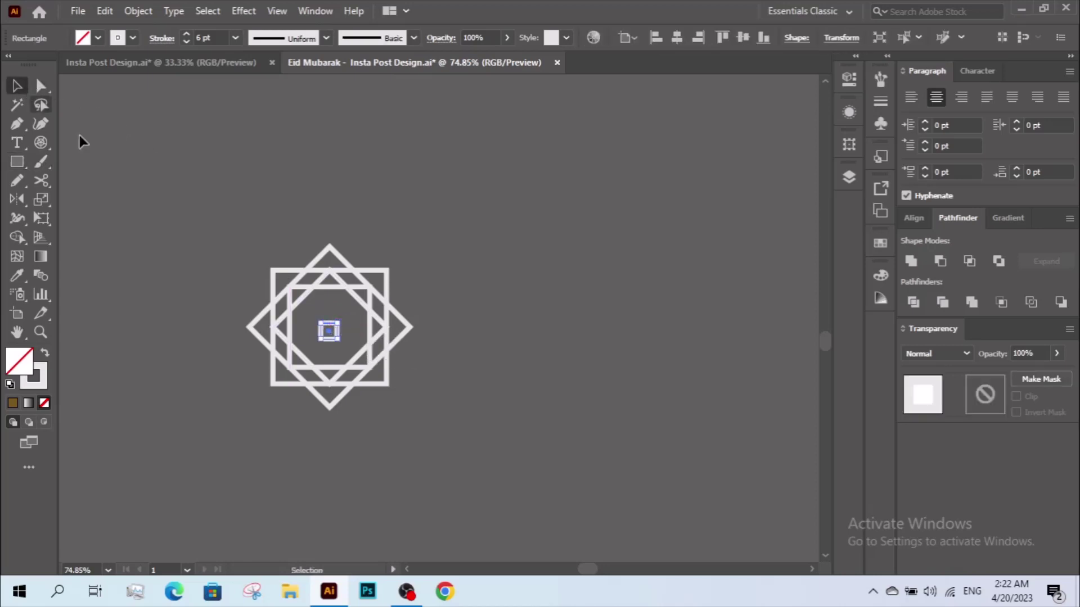
{"action": "left_click", "coordinate": [45, 354]}
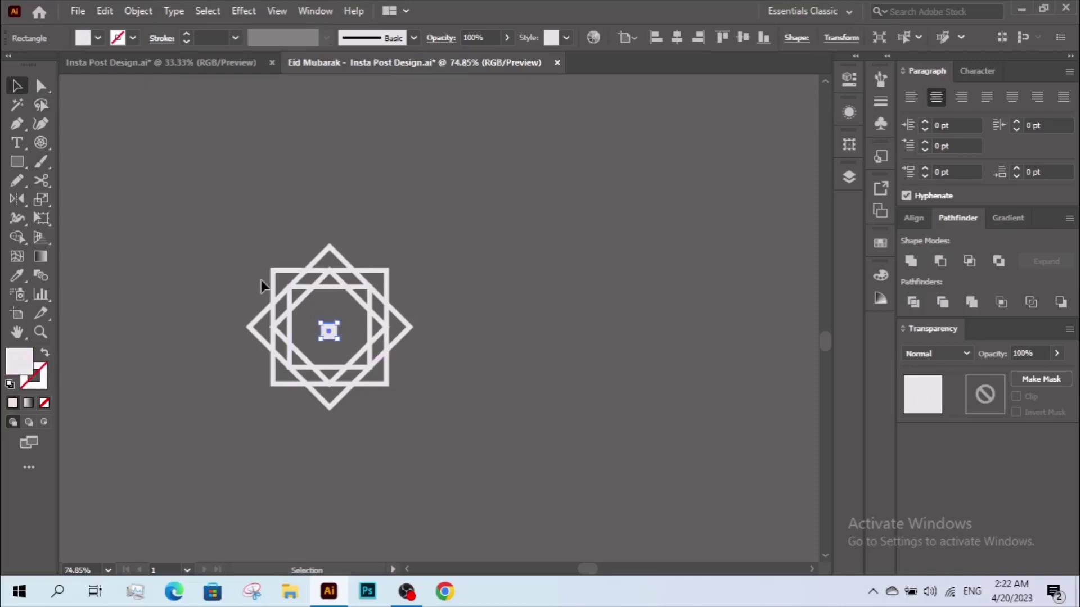
{"action": "left_click", "coordinate": [104, 11]}
{"action": "left_click", "coordinate": [131, 87]}
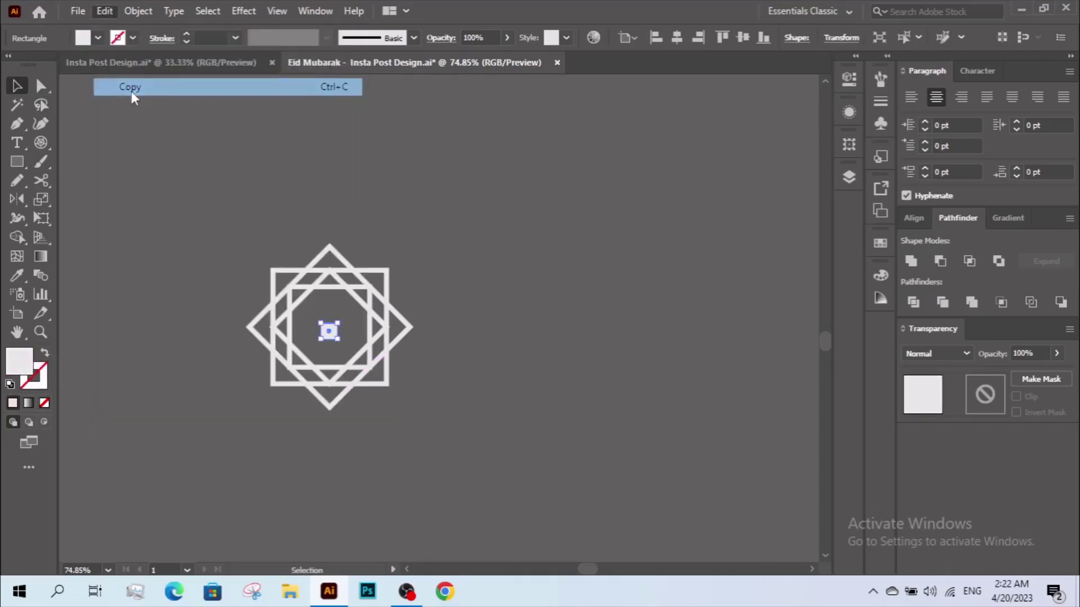
{"action": "left_click", "coordinate": [107, 11]}
{"action": "left_click", "coordinate": [147, 157]}
{"action": "scroll", "coordinate": [367, 326], "scroll_direction": "up", "scroll_amount": 4}
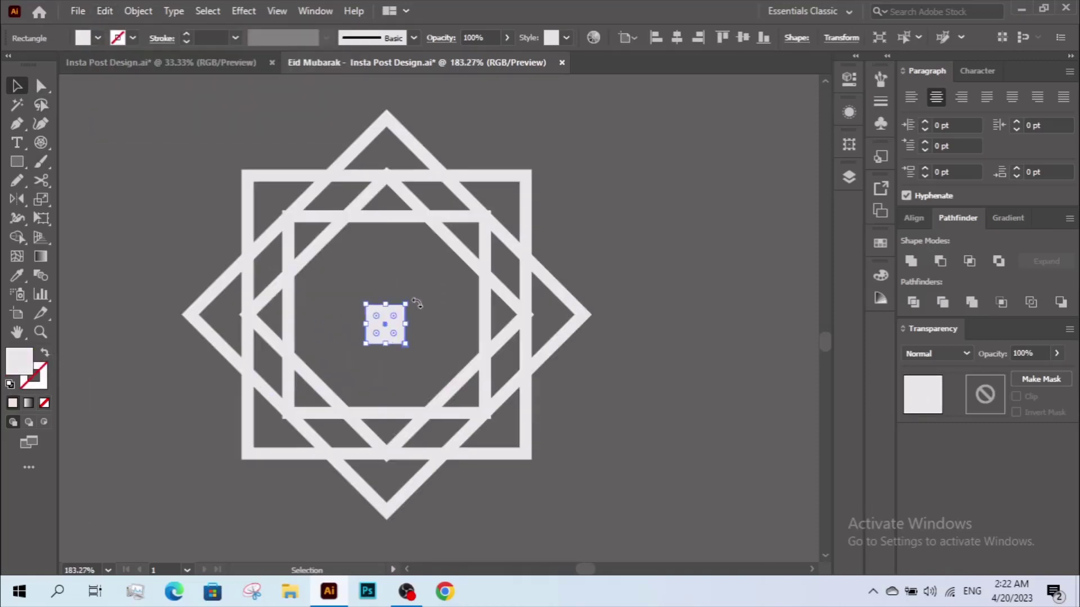
{"action": "left_click", "coordinate": [409, 366]}
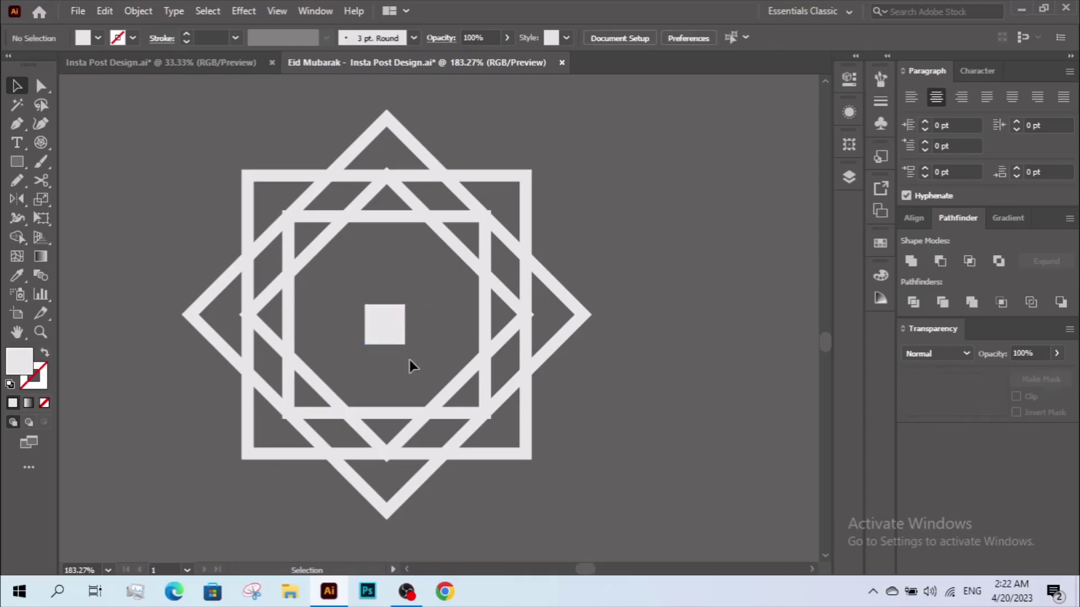
{"action": "left_click", "coordinate": [404, 307]}
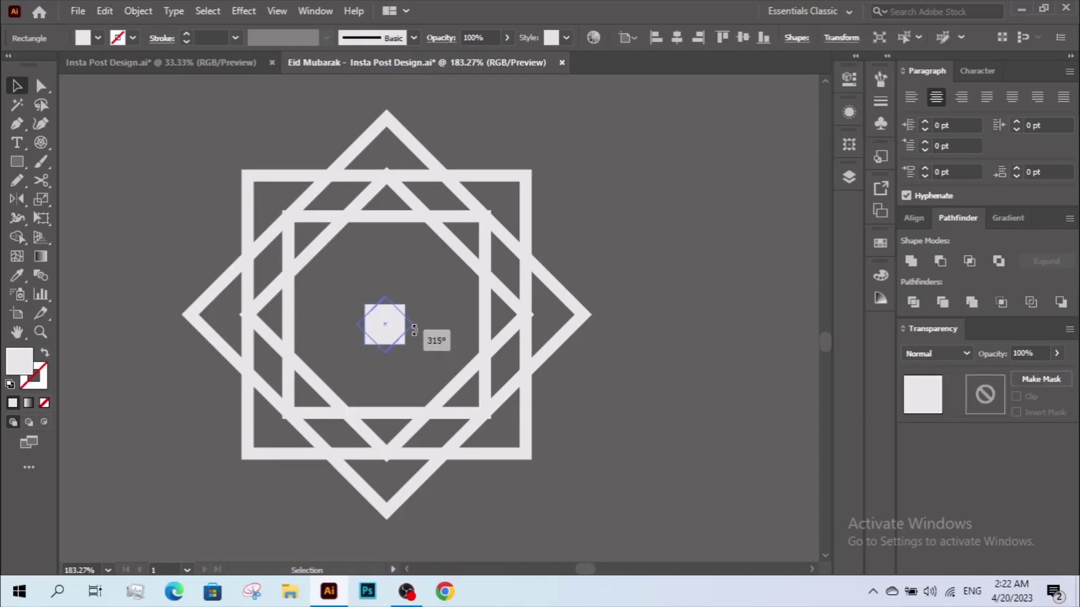
{"action": "left_click_drag", "start_coordinate": [409, 297], "coordinate": [430, 337]}
{"action": "left_click", "coordinate": [638, 194]}
Centre all the artwork horizontally and vertically, then expand it into shapes.
{"action": "key", "text": "ctrl+a"}
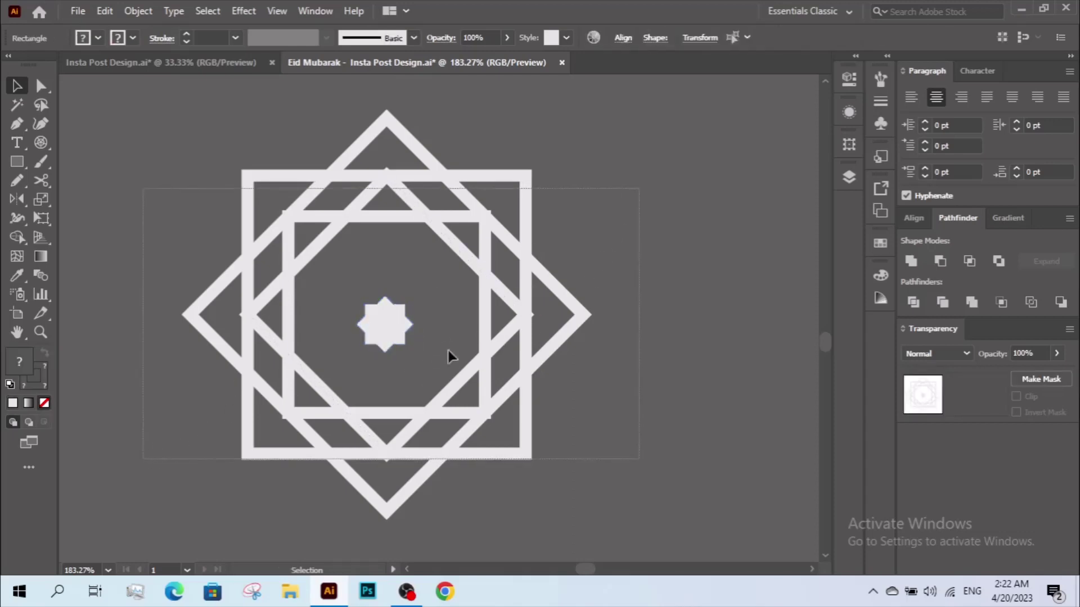
{"action": "left_click", "coordinate": [914, 219]}
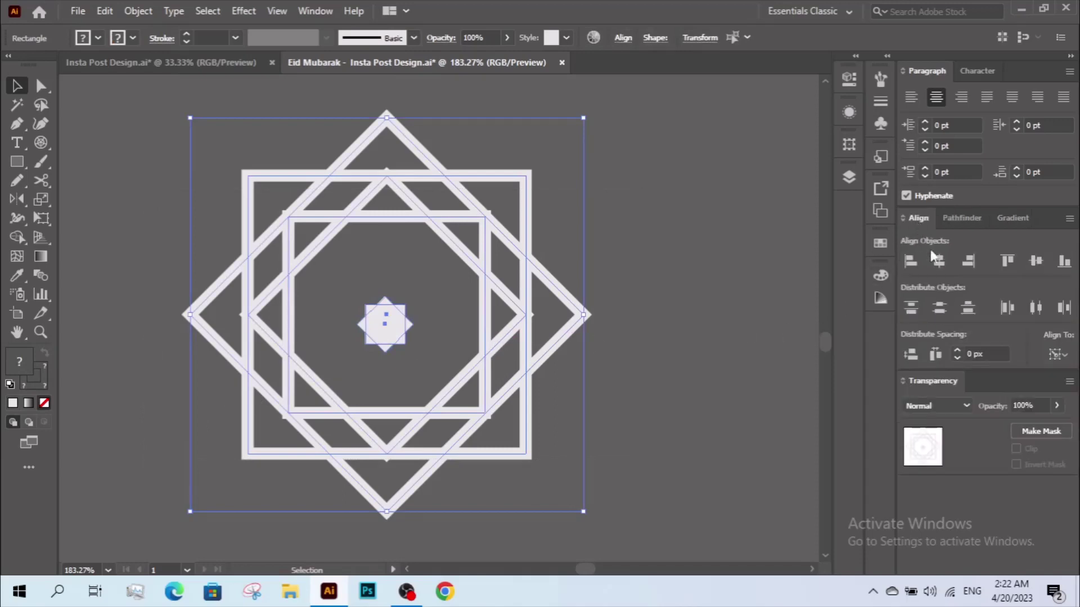
{"action": "left_click", "coordinate": [939, 260]}
{"action": "left_click", "coordinate": [1035, 261]}
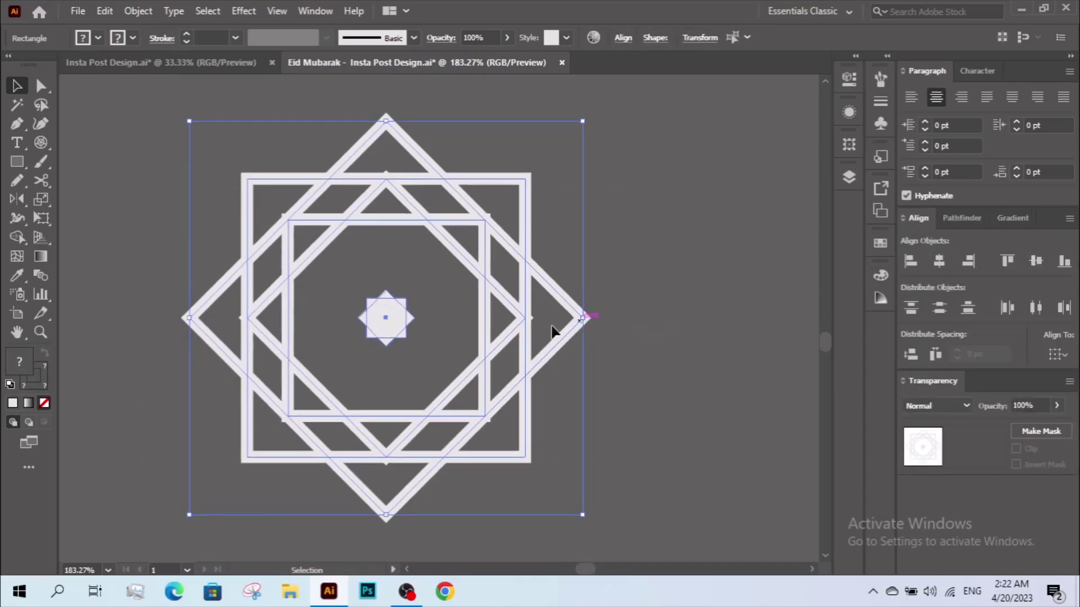
{"action": "left_click", "coordinate": [141, 11]}
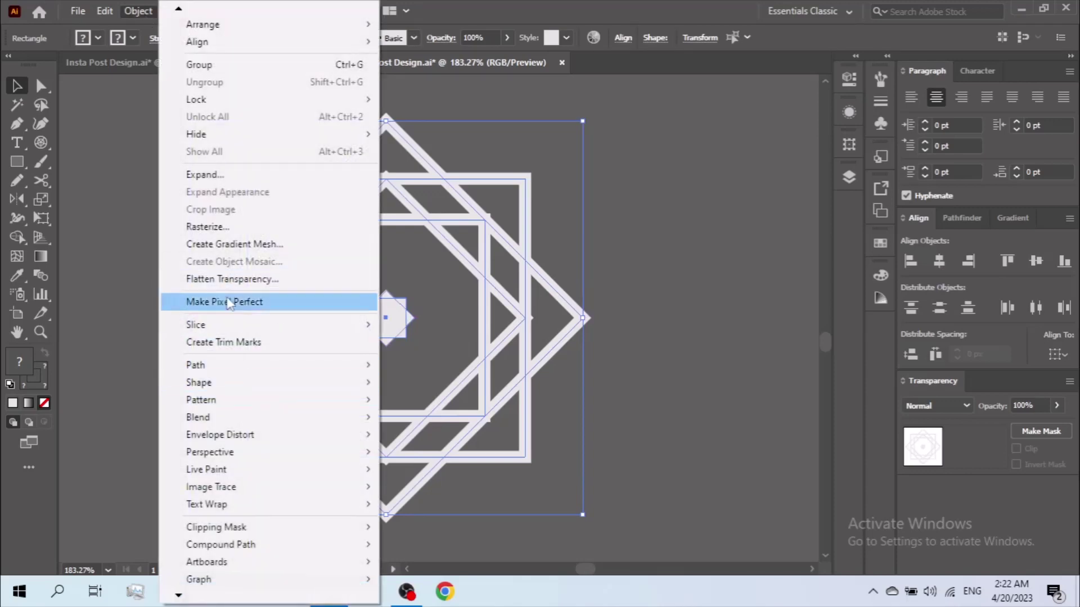
{"action": "left_click", "coordinate": [204, 175]}
{"action": "left_click", "coordinate": [497, 383]}
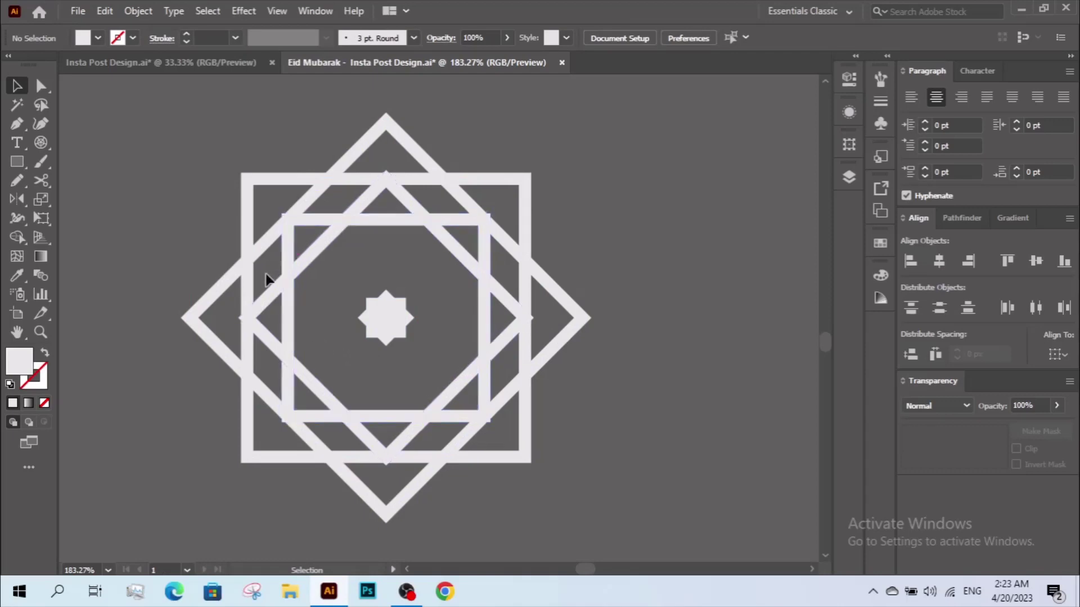
Select the outer square and diamond group, undoing an accidental move.
{"action": "left_click", "coordinate": [248, 256]}
{"action": "left_click_drag", "start_coordinate": [248, 256], "coordinate": [230, 256]}
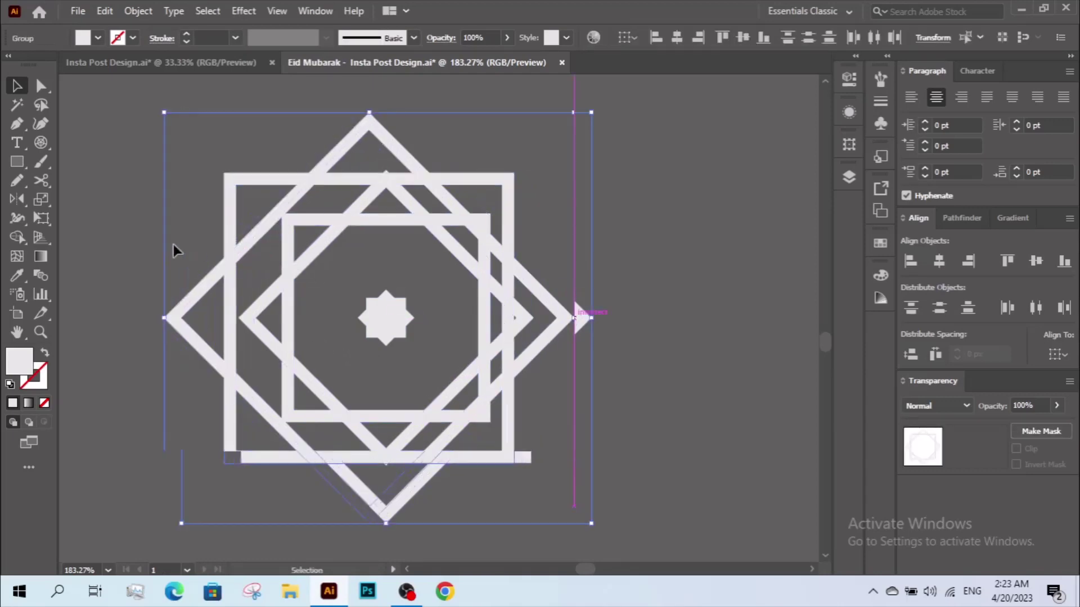
{"action": "left_click", "coordinate": [174, 246]}
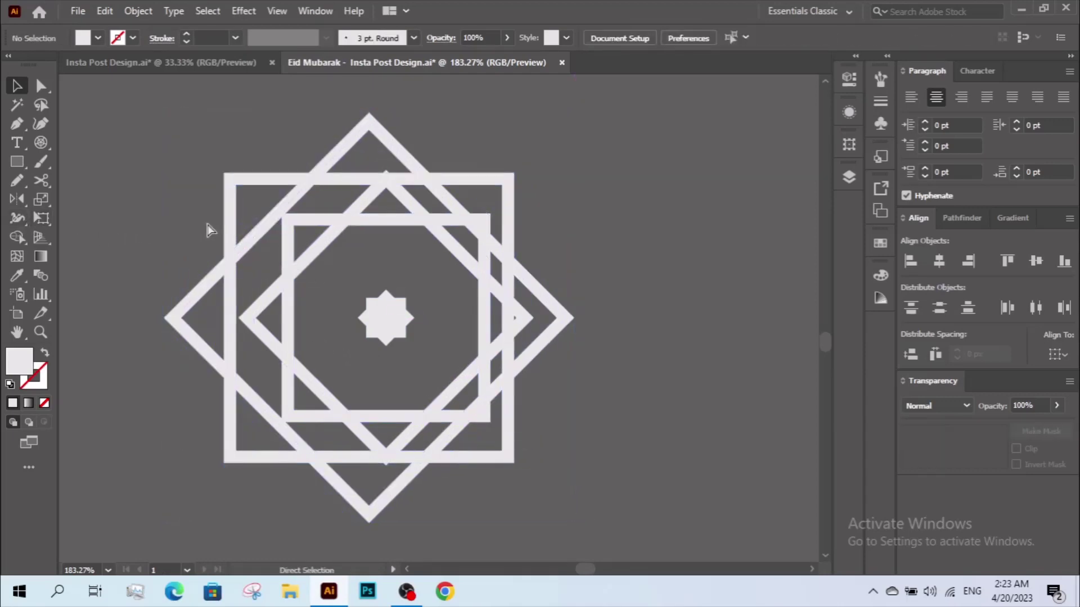
{"action": "key", "text": "ctrl+z"}
{"action": "left_click", "coordinate": [222, 216]}
{"action": "left_click", "coordinate": [261, 262]}
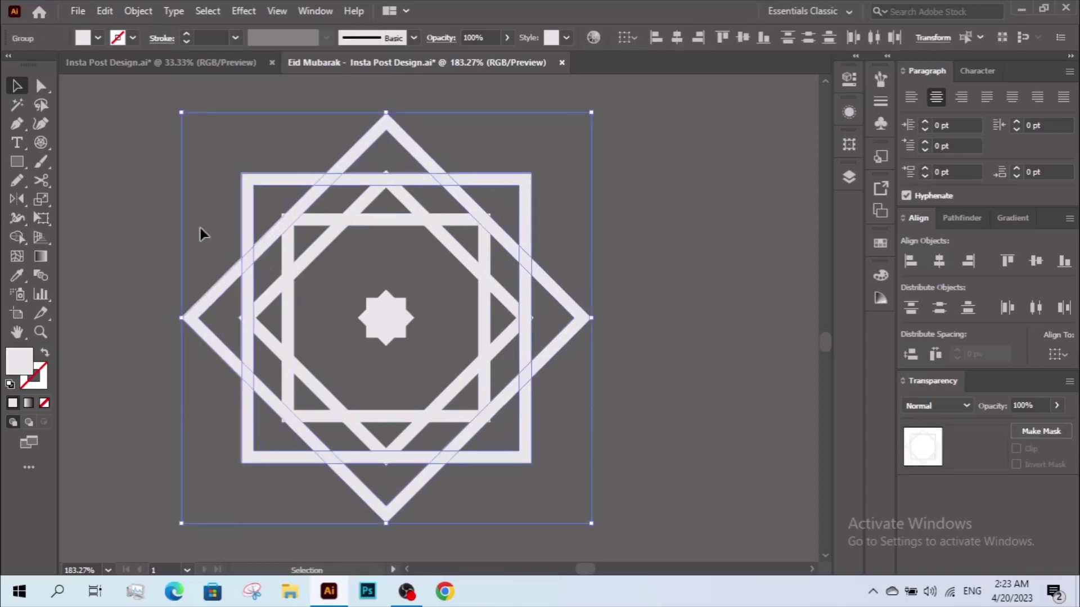
Merge the outer square and diamond regions with Shape Builder into one star outline.
{"action": "left_click", "coordinate": [18, 238]}
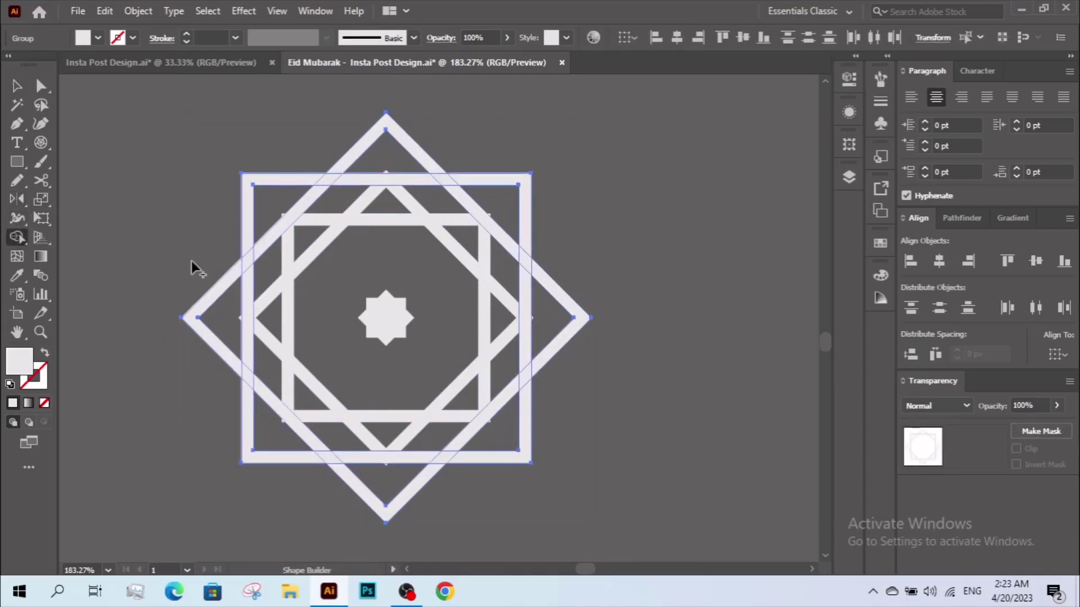
{"action": "left_click", "coordinate": [247, 288], "text": "alt"}
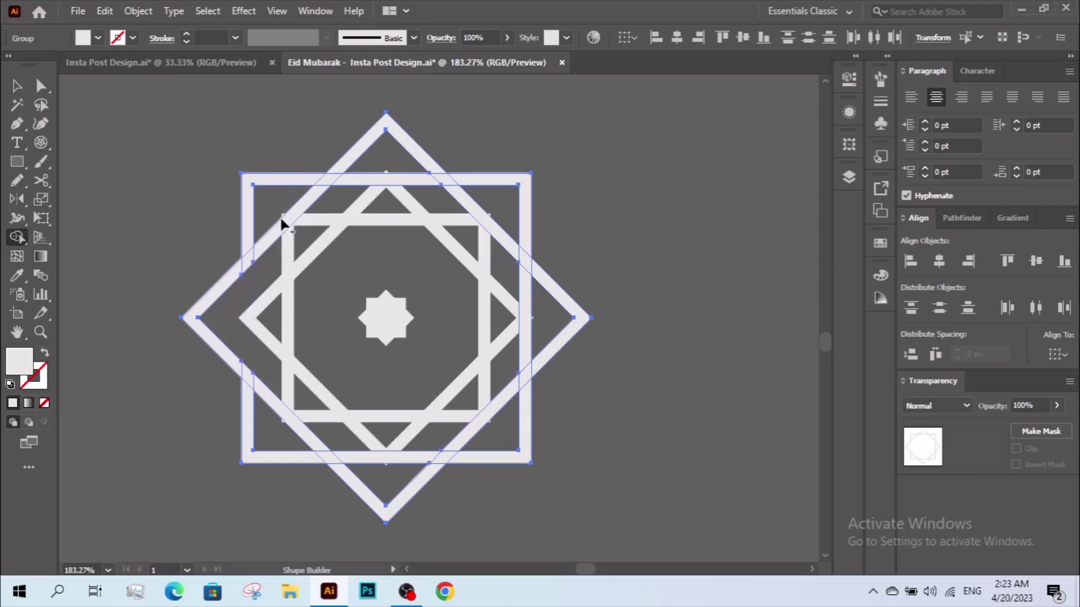
{"action": "left_click_drag", "start_coordinate": [271, 200], "coordinate": [404, 166]}
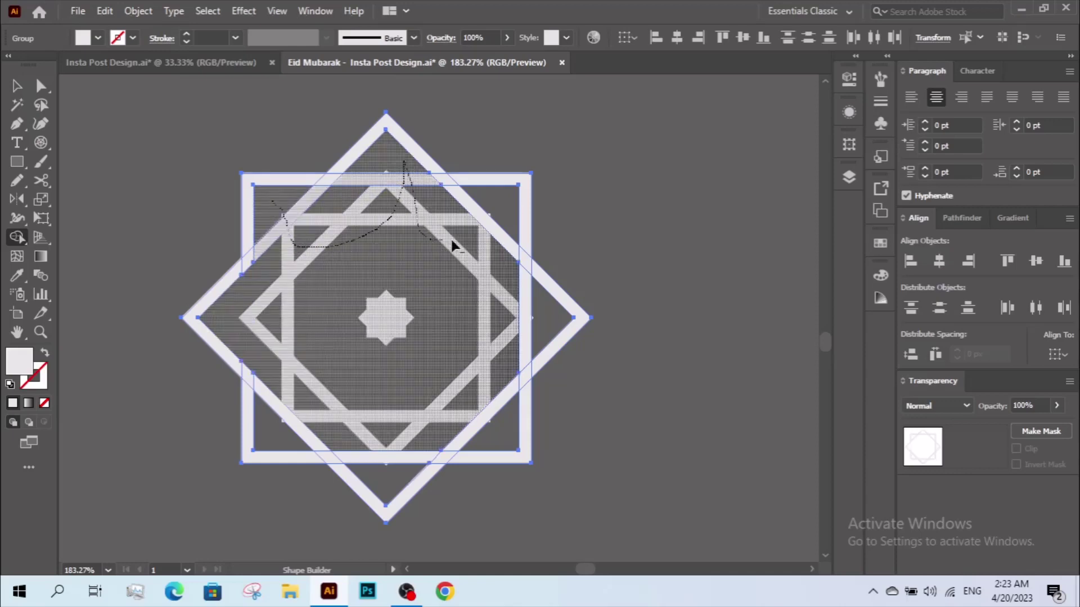
{"action": "left_click_drag", "start_coordinate": [453, 246], "coordinate": [485, 250]}
{"action": "left_click_drag", "start_coordinate": [492, 325], "coordinate": [489, 347]}
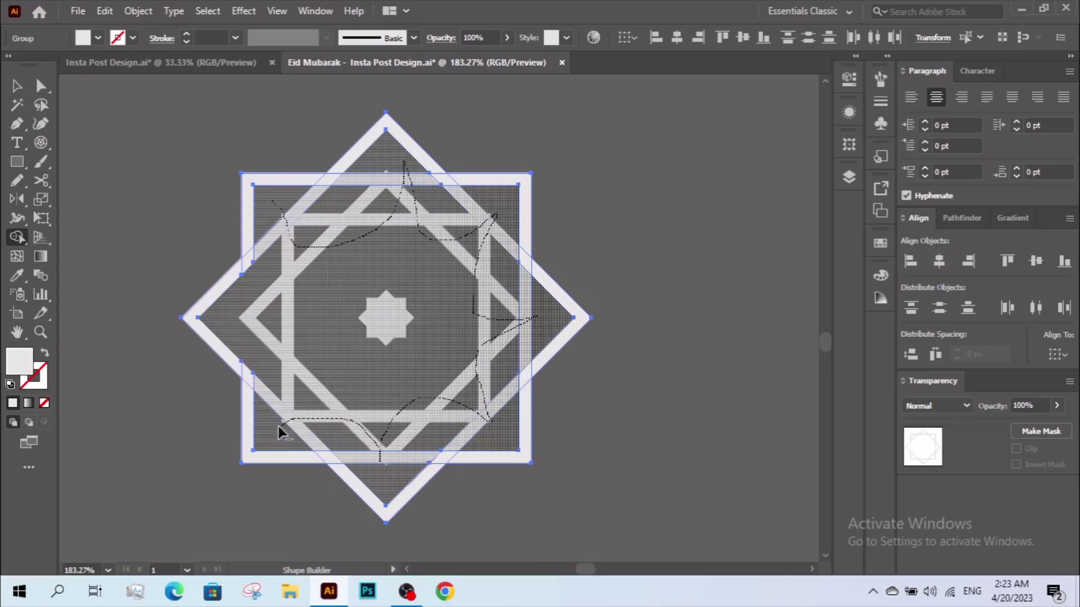
{"action": "left_click_drag", "start_coordinate": [278, 427], "coordinate": [279, 426]}
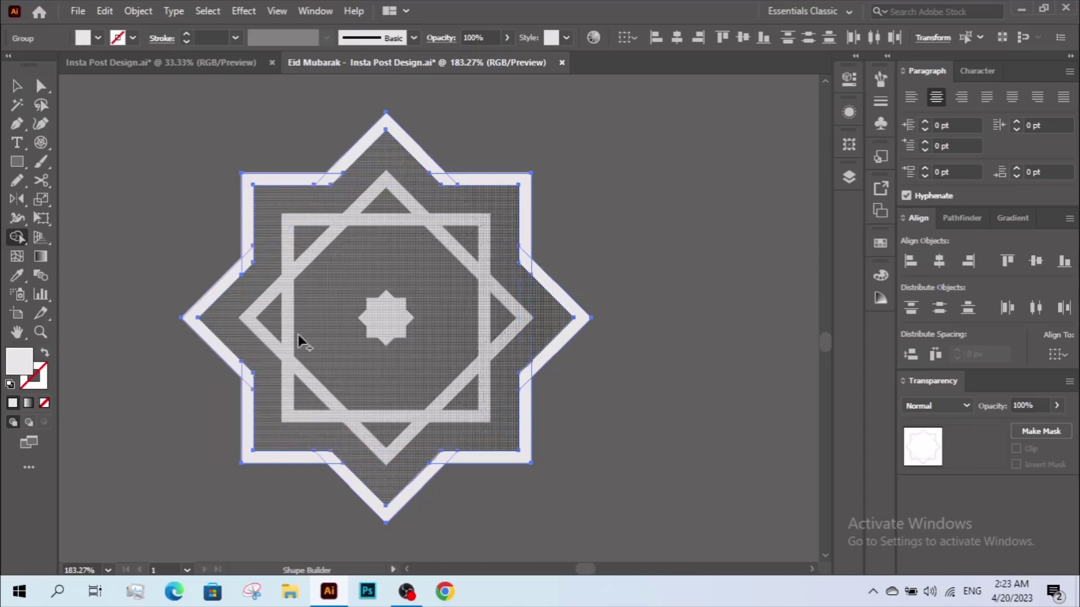
Select the inner square and diamond group.
{"action": "left_click", "coordinate": [16, 88]}
{"action": "left_click", "coordinate": [649, 279]}
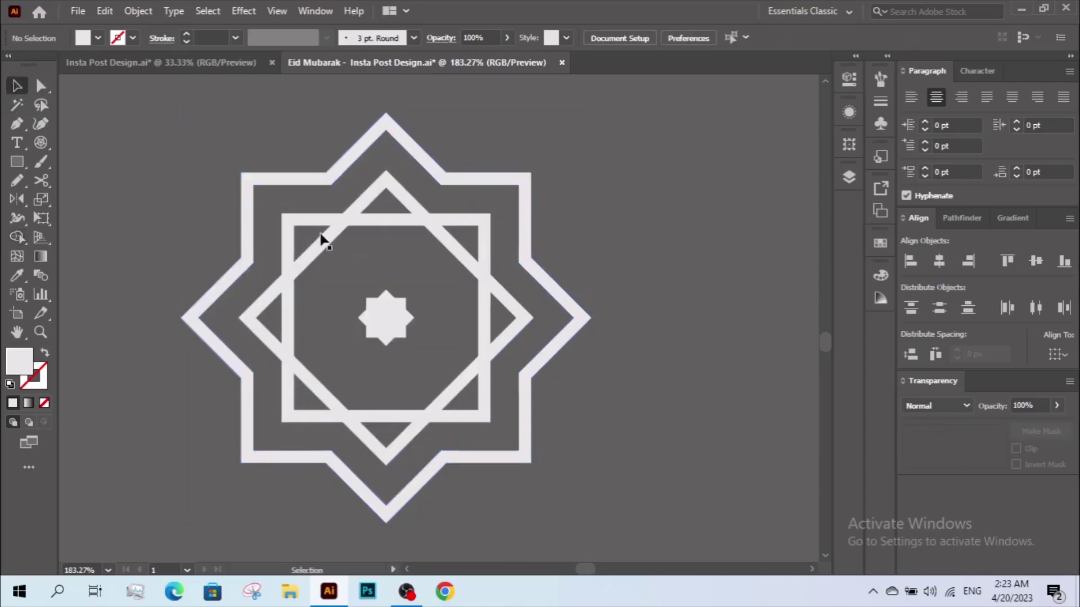
{"action": "left_click", "coordinate": [324, 245]}
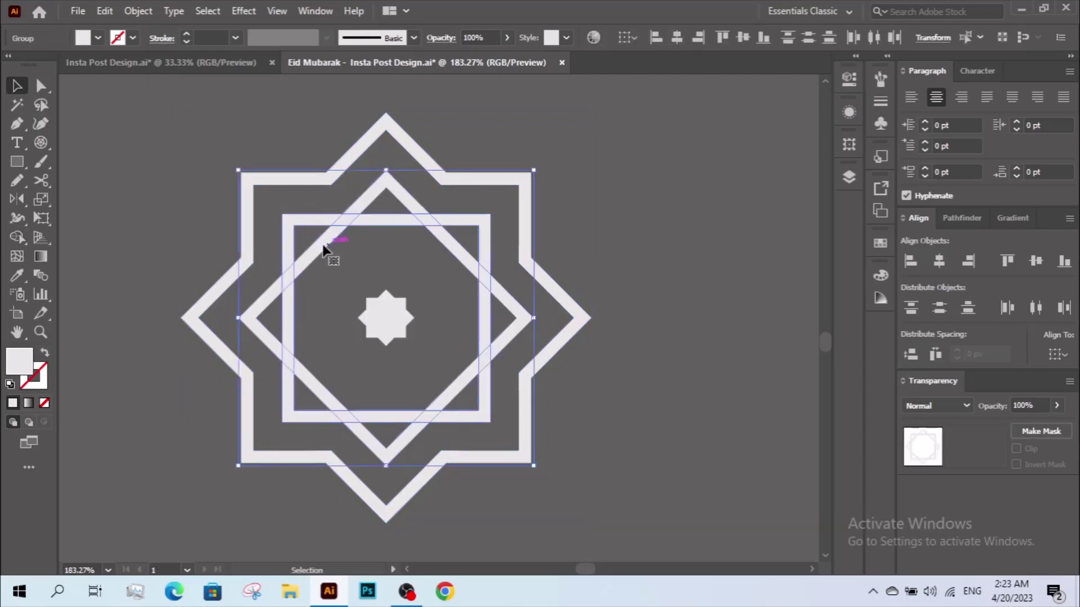
Merge the inner square and diamond regions with Shape Builder into one star outline.
{"action": "left_click", "coordinate": [17, 237]}
{"action": "left_click_drag", "start_coordinate": [388, 209], "coordinate": [315, 239]}
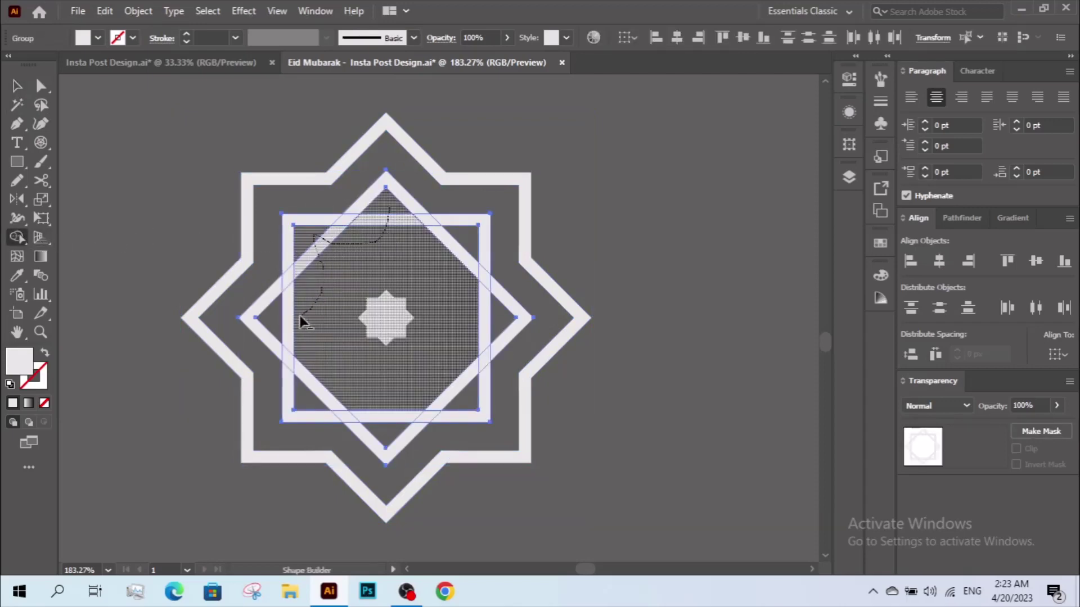
{"action": "left_click_drag", "start_coordinate": [300, 317], "coordinate": [305, 327]}
{"action": "mouse_move", "coordinate": [372, 399]}
{"action": "left_mouse_down"}
{"action": "mouse_move", "coordinate": [330, 400]}
{"action": "mouse_move", "coordinate": [417, 379]}
{"action": "mouse_move", "coordinate": [458, 382]}
{"action": "left_mouse_up"}
{"action": "mouse_move", "coordinate": [478, 333]}
{"action": "left_mouse_down"}
{"action": "mouse_move", "coordinate": [441, 291]}
{"action": "mouse_move", "coordinate": [457, 251]}
{"action": "mouse_move", "coordinate": [298, 251]}
{"action": "left_mouse_up"}
Enlarge the small solid centre star.
{"action": "key", "text": "v"}
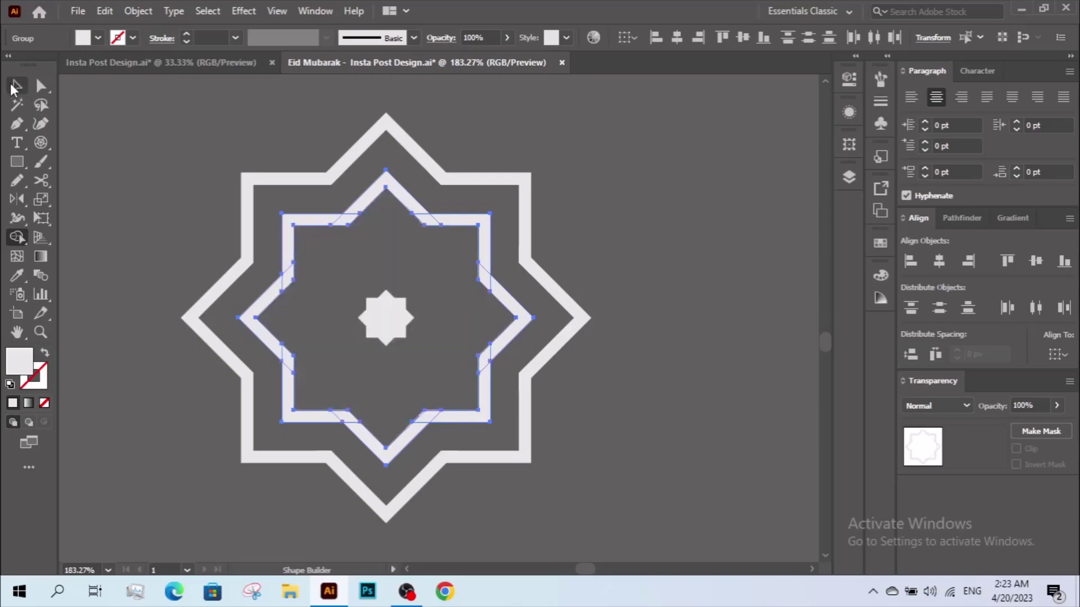
{"action": "left_click", "coordinate": [173, 168]}
{"action": "left_click_drag", "start_coordinate": [629, 450], "coordinate": [599, 488]}
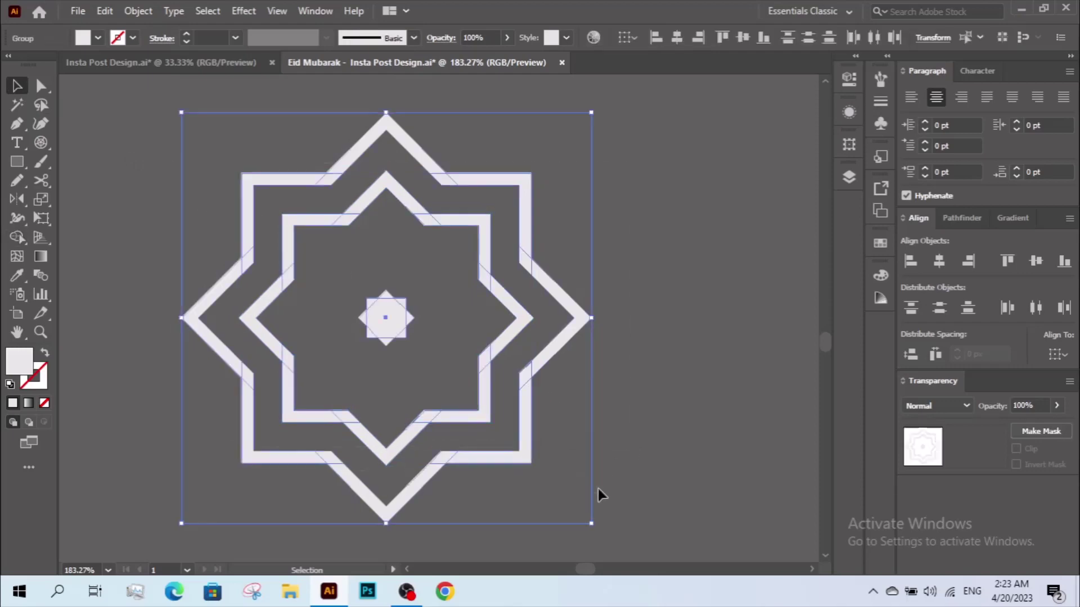
{"action": "left_click", "coordinate": [582, 466]}
{"action": "left_click", "coordinate": [388, 316]}
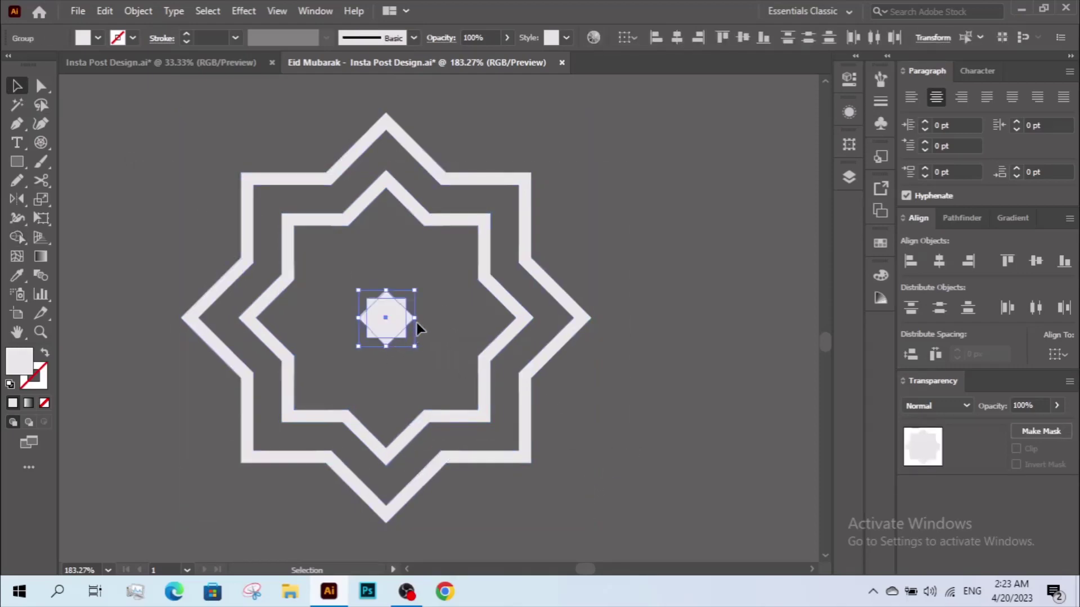
{"action": "left_click_drag", "start_coordinate": [417, 318], "coordinate": [425, 320]}
{"action": "left_click", "coordinate": [629, 411]}
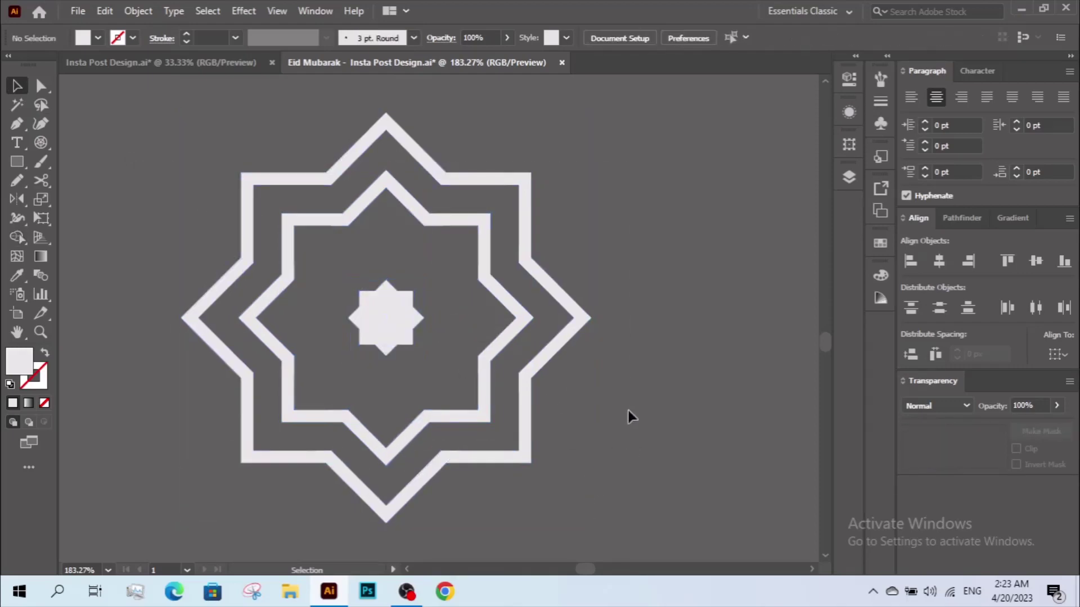
Unite all the star artwork into one shape with Pathfinder.
{"action": "left_click_drag", "start_coordinate": [637, 169], "coordinate": [257, 507]}
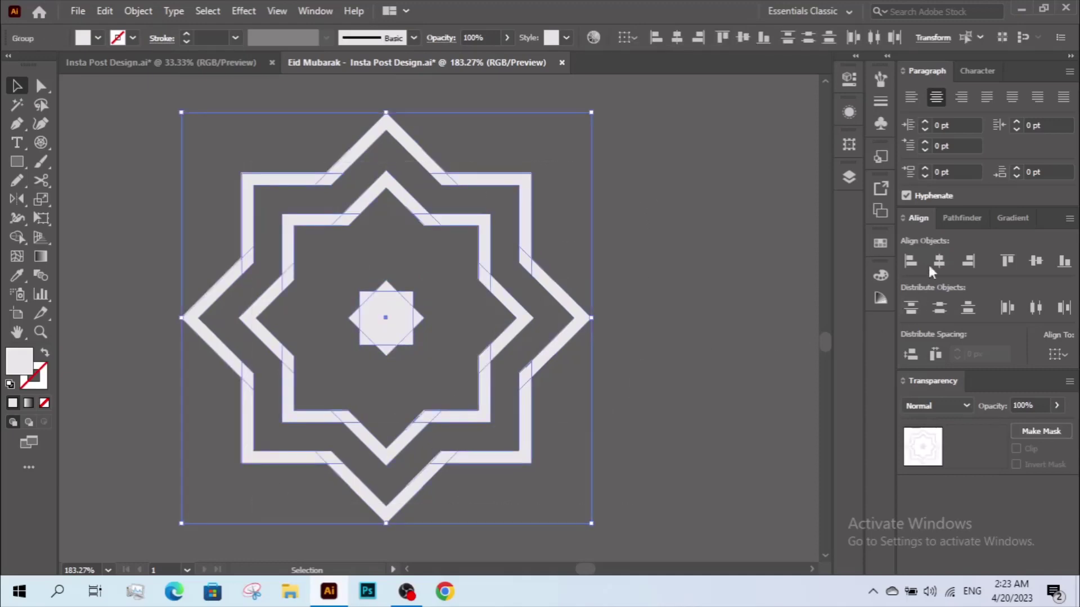
{"action": "left_click", "coordinate": [958, 217]}
{"action": "left_click", "coordinate": [910, 261]}
{"action": "left_click", "coordinate": [691, 315]}
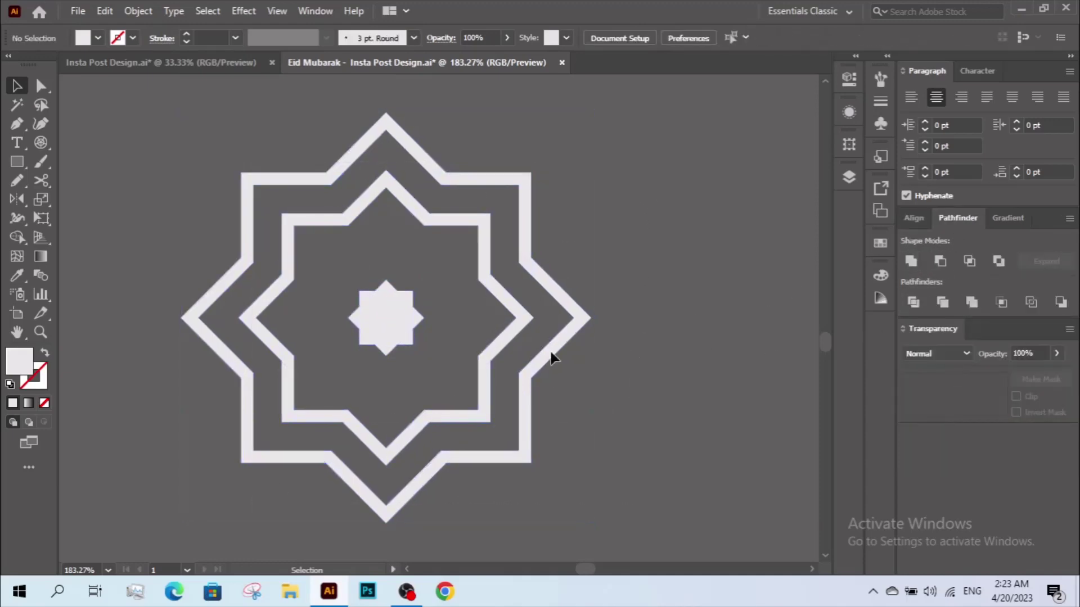
{"action": "scroll", "coordinate": [551, 357], "scroll_direction": "down", "scroll_amount": 2}
{"action": "scroll", "coordinate": [467, 345], "scroll_direction": "down", "scroll_amount": 3}
{"action": "scroll", "coordinate": [394, 270], "scroll_direction": "up", "scroll_amount": 1}
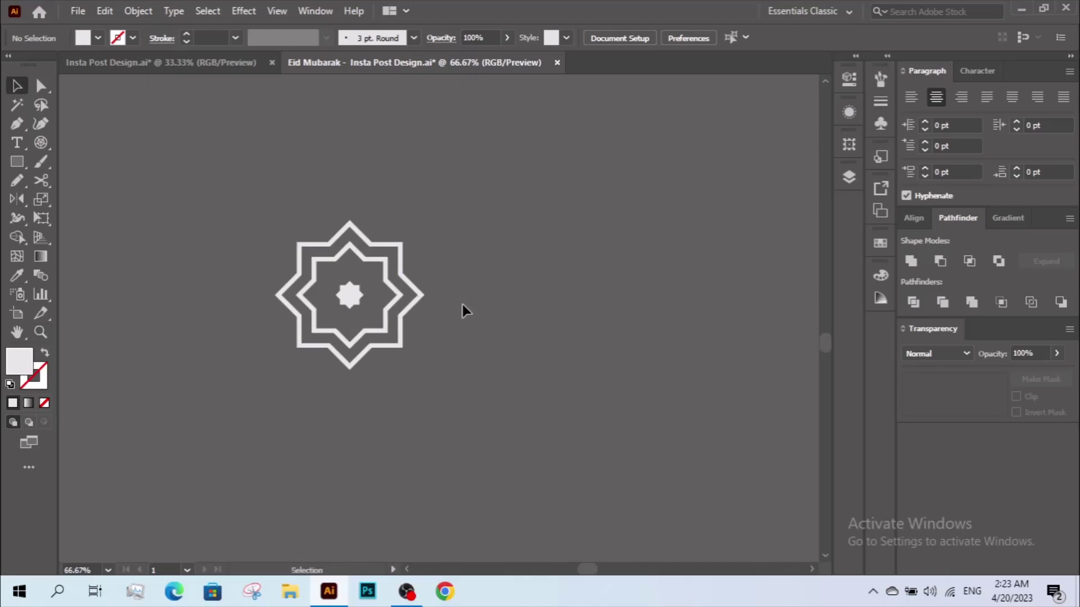
{"action": "scroll", "coordinate": [416, 292], "scroll_direction": "down", "scroll_amount": 2}
{"action": "scroll", "coordinate": [416, 292], "scroll_direction": "right", "scroll_amount": 3}
Copy the star to the right and repeat with Ctrl+D to build a row of seven.
{"action": "left_click", "coordinate": [289, 250]}
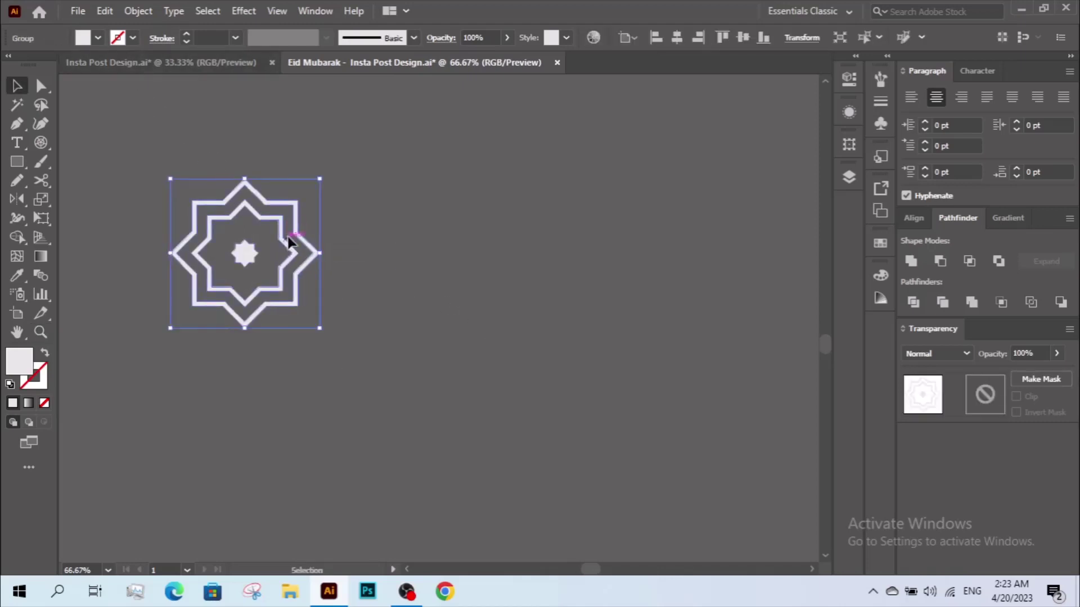
{"action": "mouse_move", "coordinate": [284, 250]}
{"action": "left_mouse_down"}
{"action": "mouse_move", "coordinate": [433, 255]}
{"action": "mouse_move", "coordinate": [328, 260]}
{"action": "left_mouse_up"}
{"action": "key", "text": "ctrl+d"}
{"action": "key", "text": "ctrl+d"}
{"action": "key", "text": "ctrl+d"}
{"action": "key", "text": "z"}
{"action": "left_click", "coordinate": [442, 263], "text": "alt"}
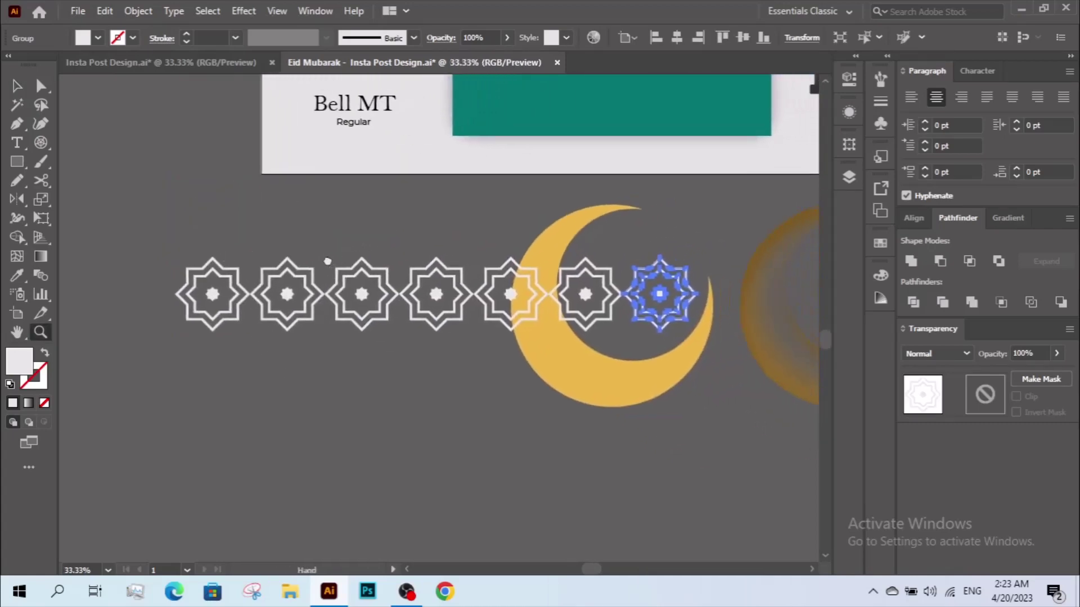
Move the whole star row left, clear of the crescent.
{"action": "key", "text": "v"}
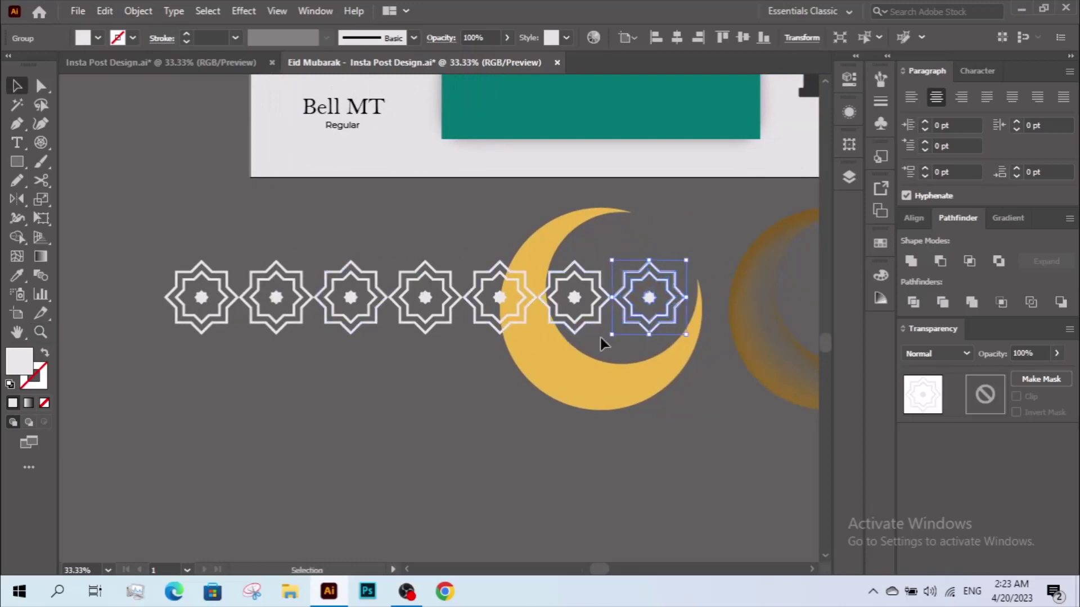
{"action": "left_click", "coordinate": [582, 360]}
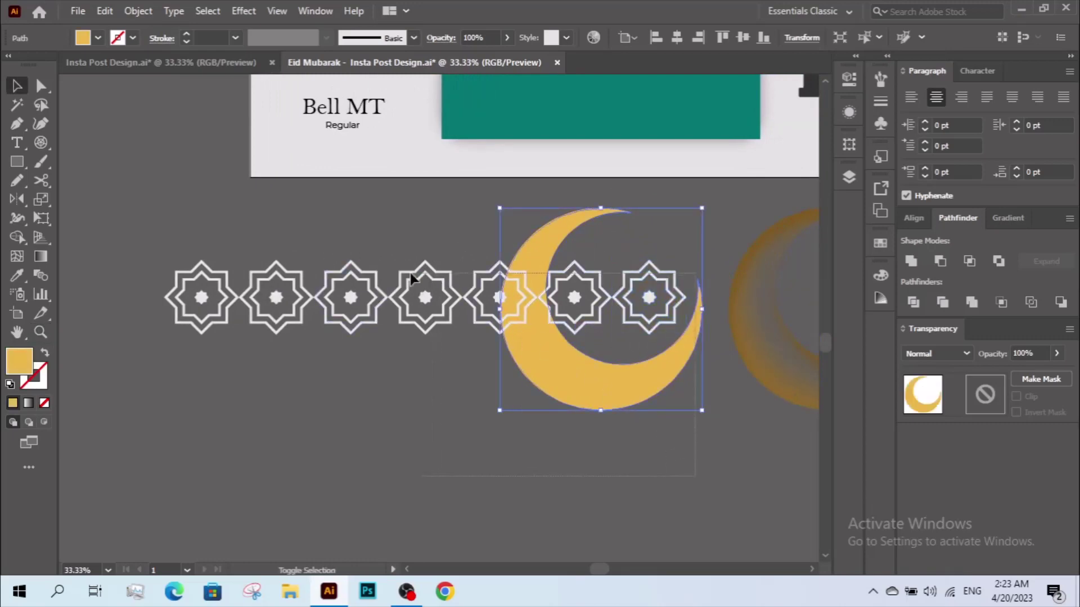
{"action": "left_click_drag", "start_coordinate": [124, 276], "coordinate": [124, 276]}
{"action": "left_click_drag", "start_coordinate": [570, 303], "coordinate": [68, 299]}
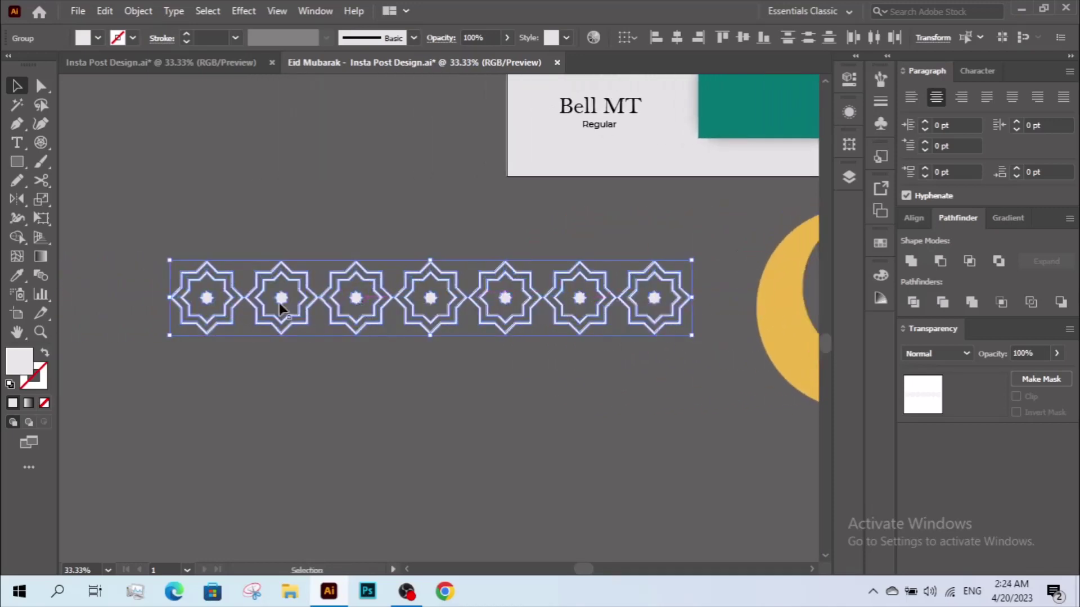
Copy the star row straight down and repeat with Ctrl+D into a seven-by-seven grid.
{"action": "left_click_drag", "start_coordinate": [254, 302], "coordinate": [238, 374]}
{"action": "key", "text": "ctrl+d"}
{"action": "scroll", "coordinate": [356, 374], "scroll_direction": "down", "scroll_amount": 3}
{"action": "key", "text": "a"}
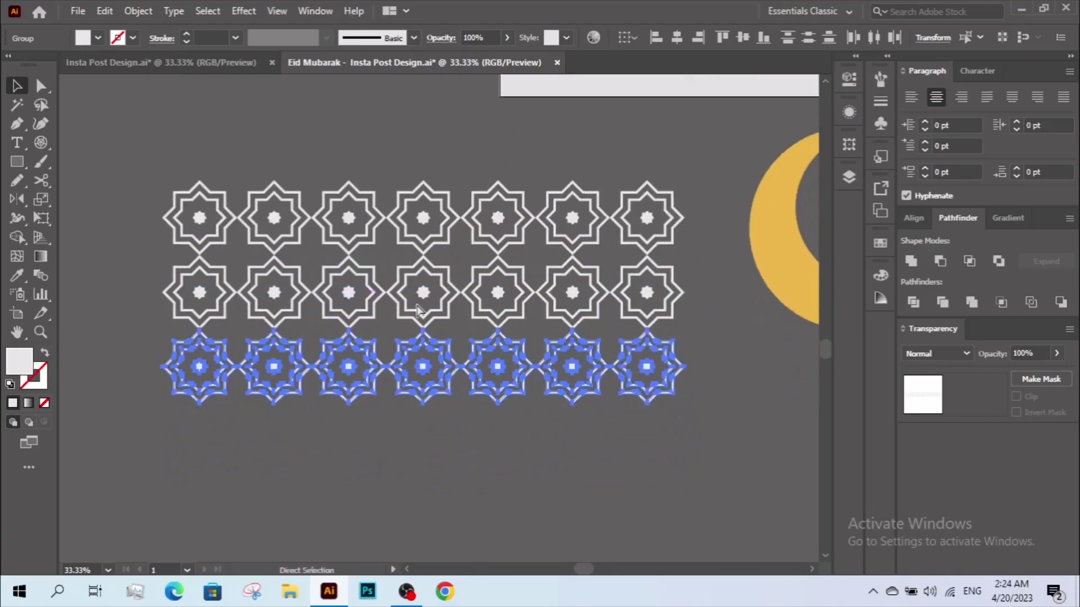
{"action": "key", "text": "ctrl+d"}
{"action": "key", "text": "ctrl+d"}
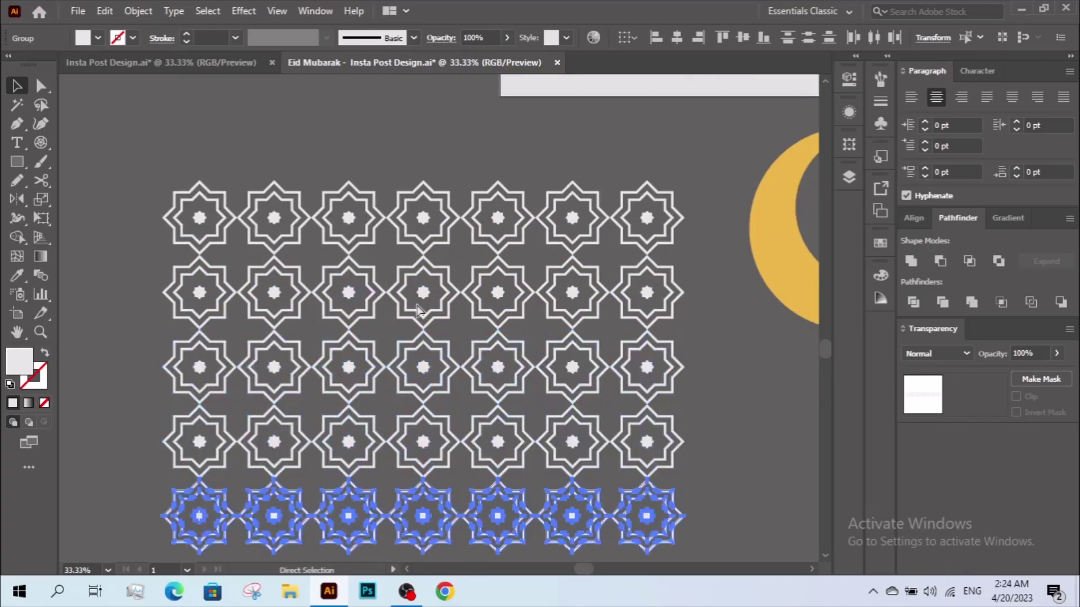
{"action": "key", "text": "ctrl+d"}
{"action": "key", "text": "v"}
{"action": "key", "text": "ctrl+minus"}
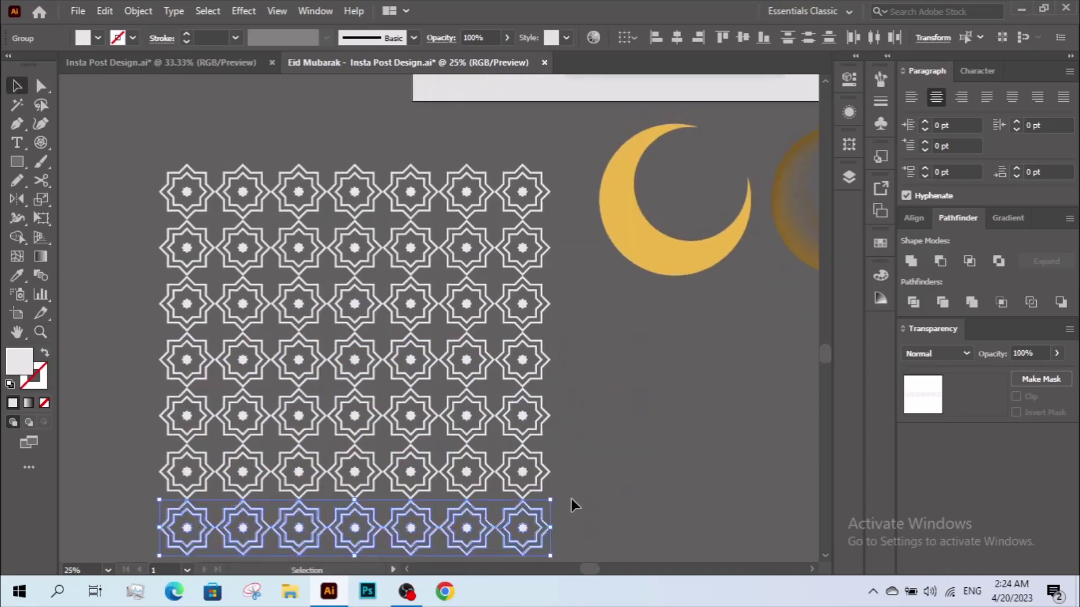
{"action": "left_click", "coordinate": [576, 554]}
Group the star grid, scale it down and move it up beside the crescents.
{"action": "left_click", "coordinate": [181, 195]}
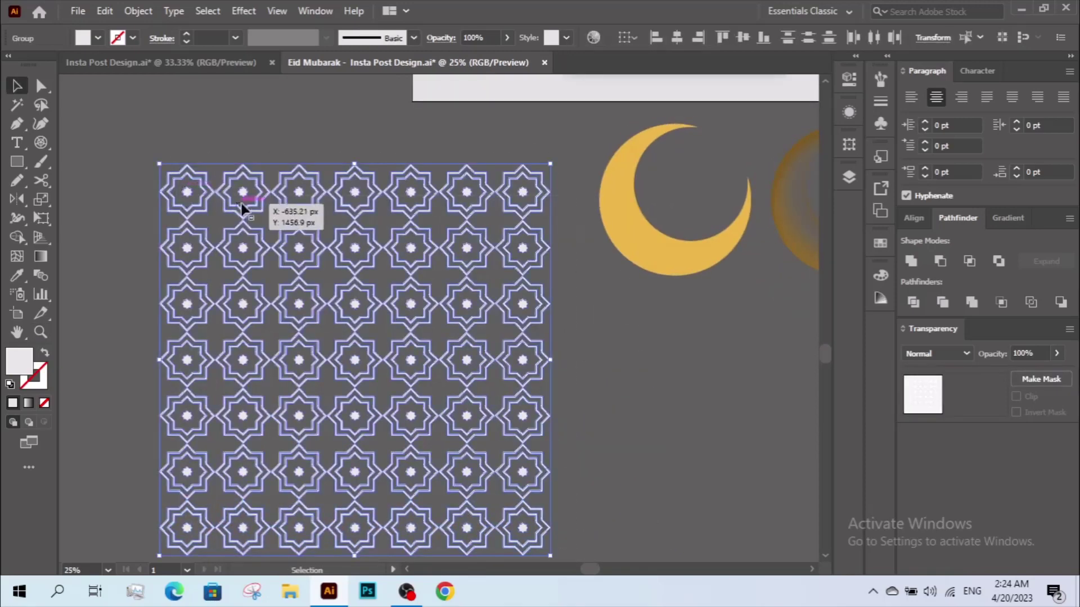
{"action": "left_click", "coordinate": [137, 11]}
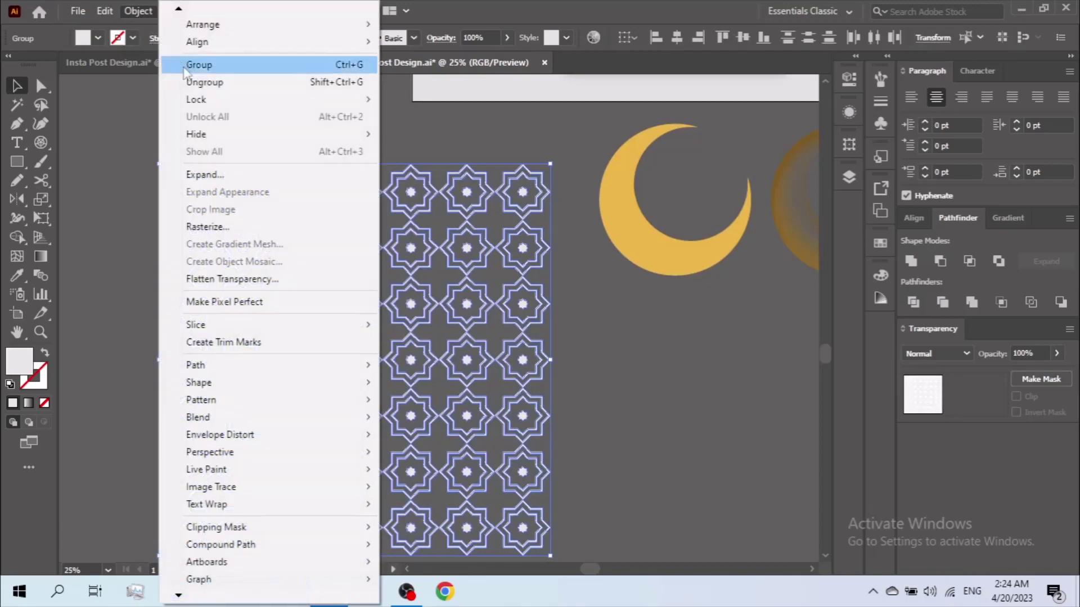
{"action": "left_click", "coordinate": [214, 68]}
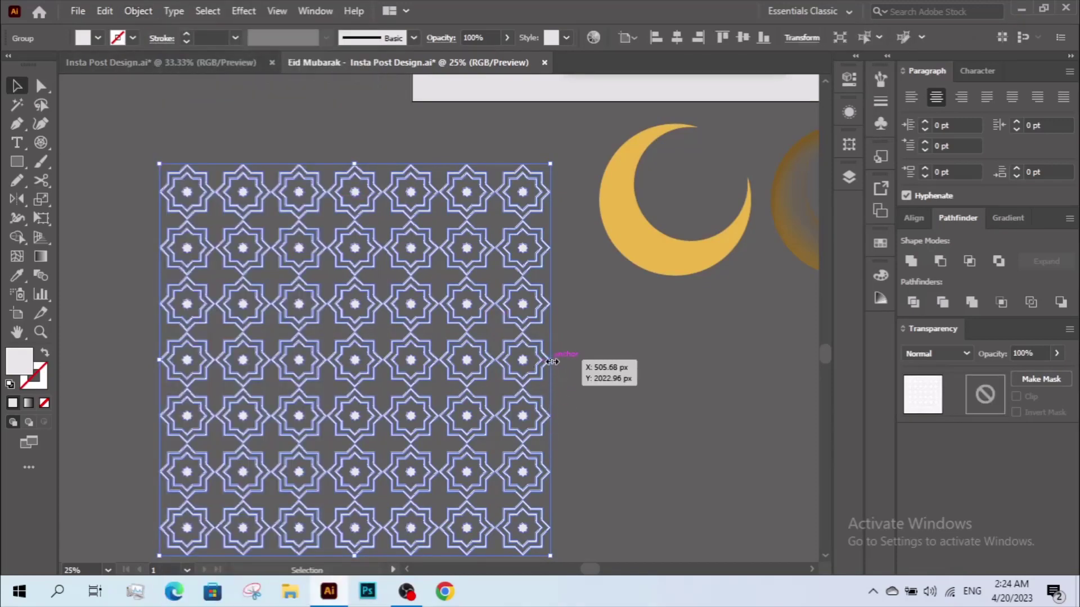
{"action": "mouse_move", "coordinate": [550, 360]}
{"action": "left_mouse_down"}
{"action": "mouse_move", "coordinate": [472, 349]}
{"action": "mouse_move", "coordinate": [447, 359]}
{"action": "mouse_move", "coordinate": [447, 267]}
{"action": "left_mouse_up"}
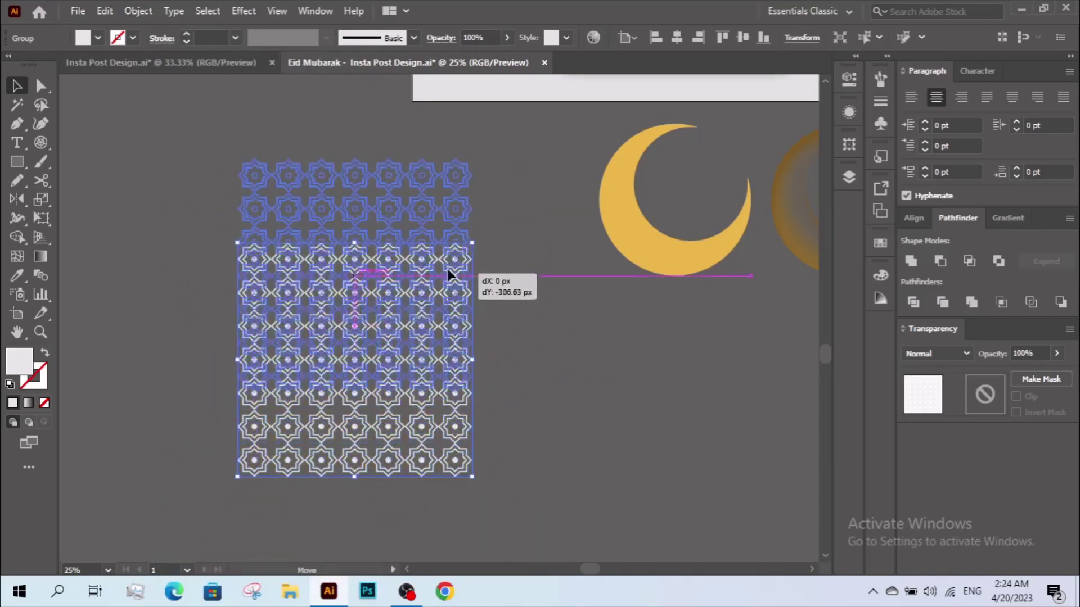
{"action": "mouse_move", "coordinate": [515, 245]}
{"action": "left_mouse_down"}
{"action": "mouse_move", "coordinate": [437, 328]}
{"action": "mouse_move", "coordinate": [426, 365]}
{"action": "left_mouse_up"}
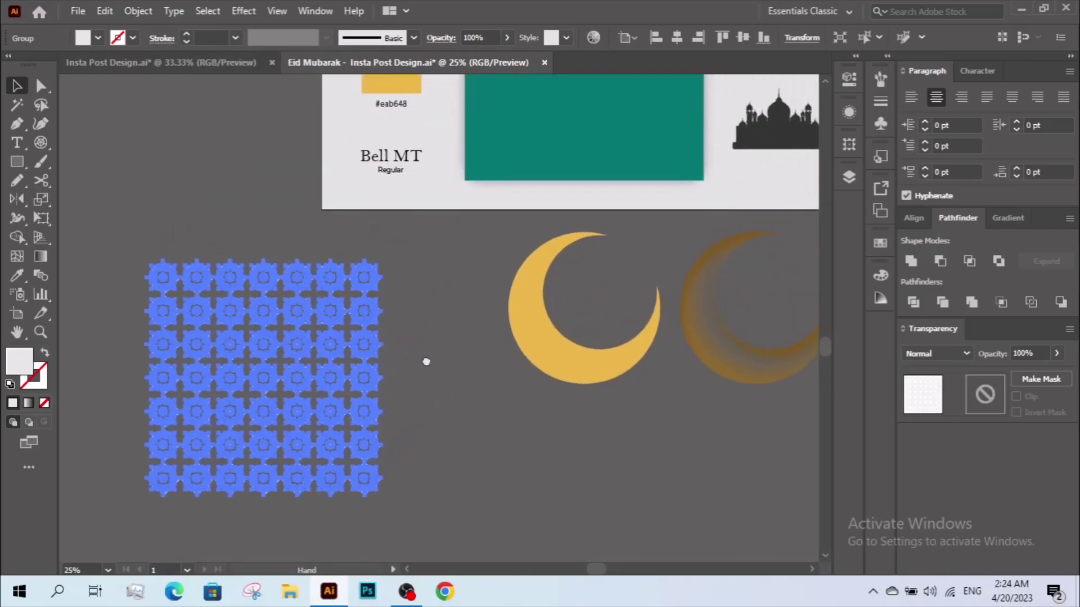
Recolour the star grid with the teal rectangle's colour using the Eyedropper.
{"action": "left_click", "coordinate": [34, 271]}
{"action": "left_click", "coordinate": [520, 159]}
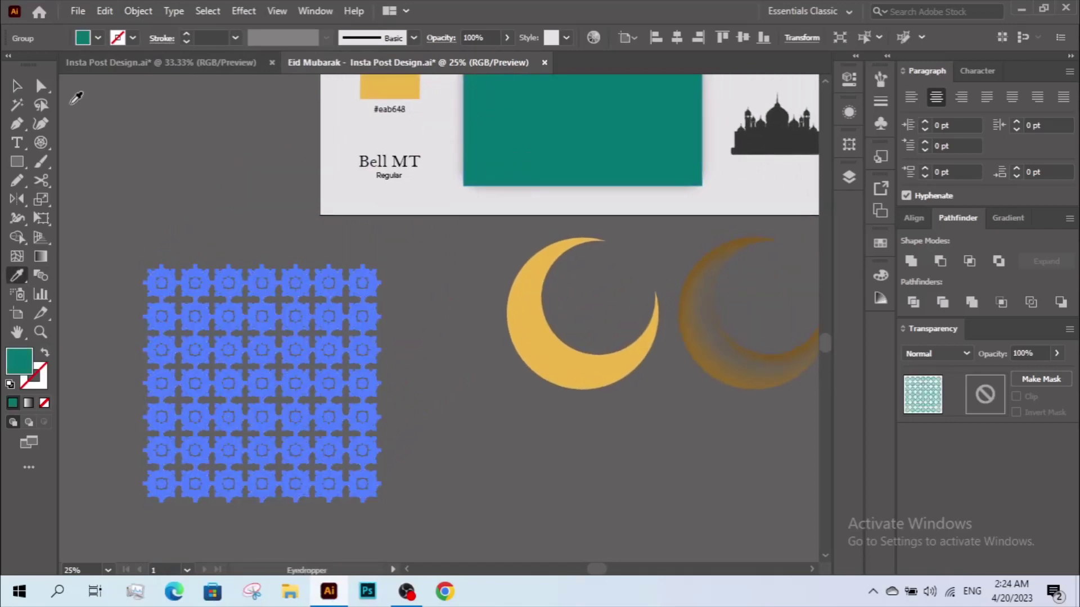
{"action": "key", "text": "v"}
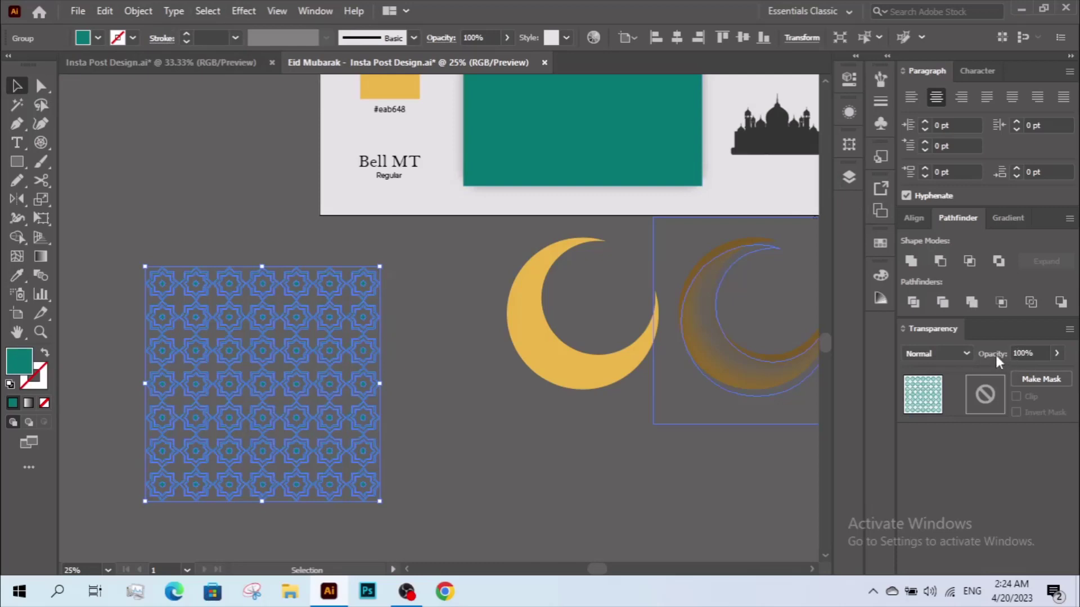
Dock the Transparency panel and set the blending mode to Multiply.
{"action": "left_click_drag", "start_coordinate": [934, 330], "coordinate": [940, 325]}
{"action": "left_click", "coordinate": [1022, 354]}
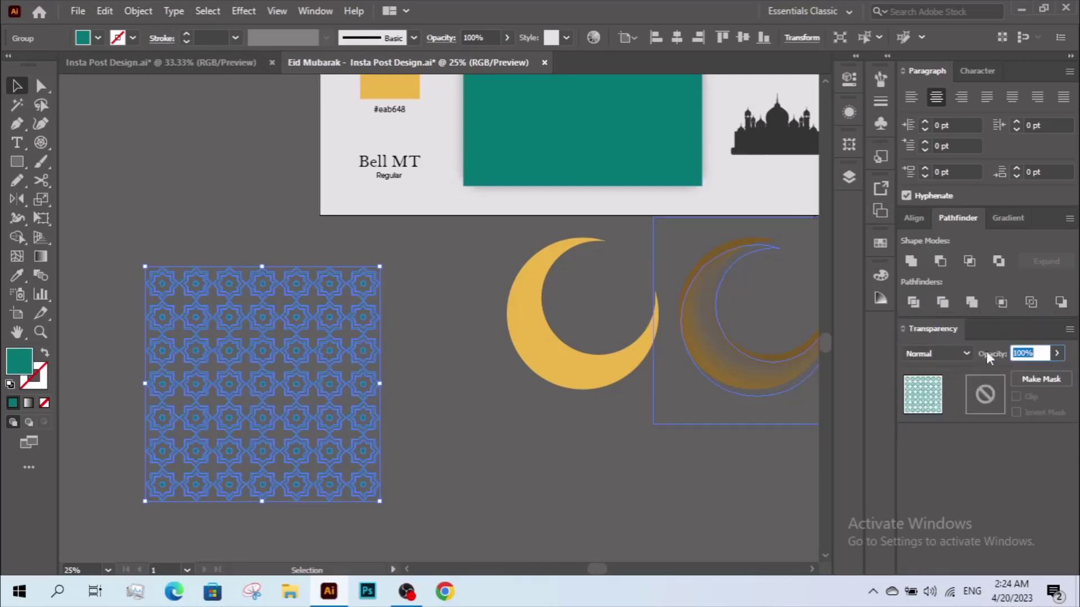
{"action": "left_click", "coordinate": [942, 356]}
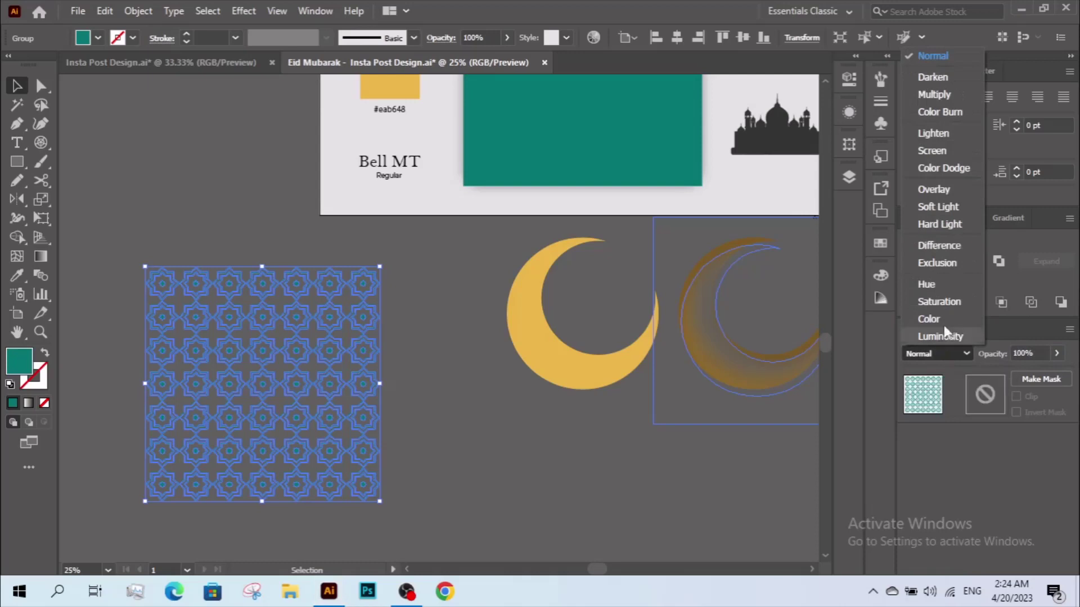
{"action": "left_click", "coordinate": [935, 94]}
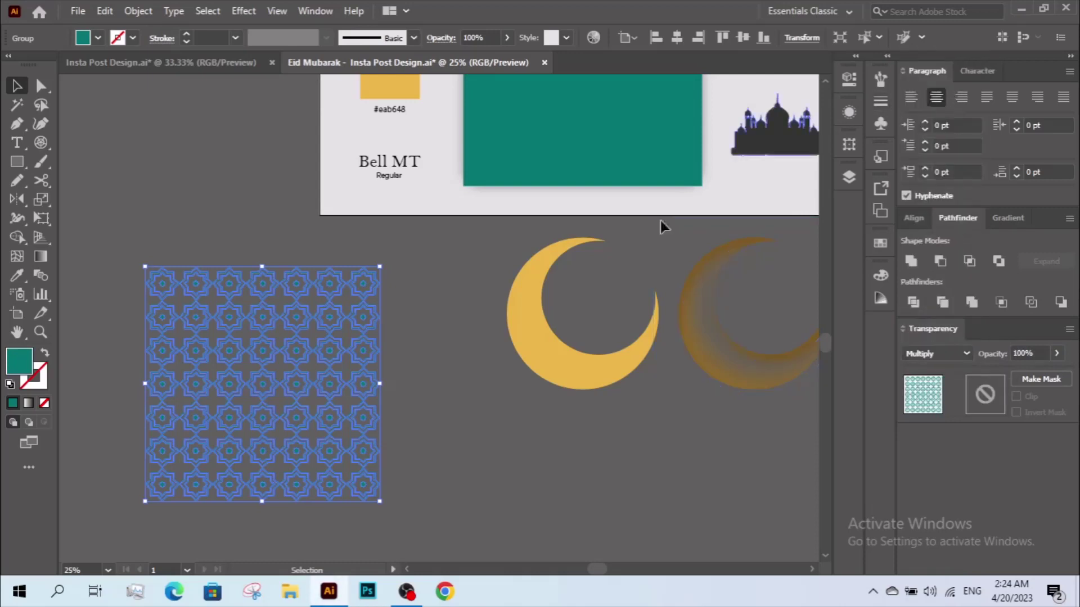
Centre the star pattern horizontally and vertically on the gold crescent.
{"action": "left_click", "coordinate": [563, 371], "text": "shift"}
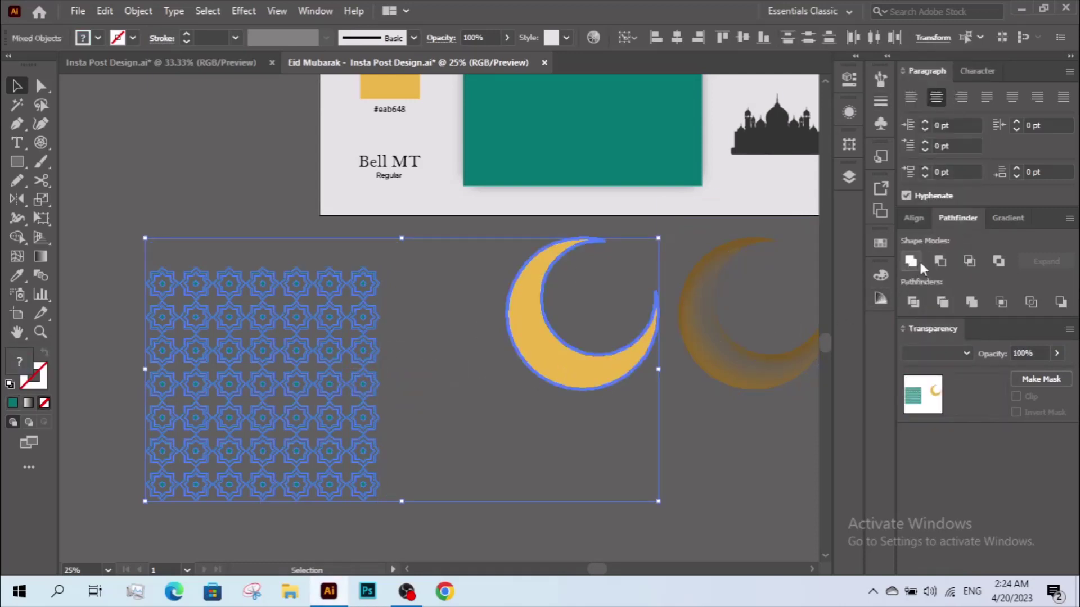
{"action": "left_click", "coordinate": [914, 218]}
{"action": "left_click", "coordinate": [938, 261]}
{"action": "left_click", "coordinate": [1035, 261]}
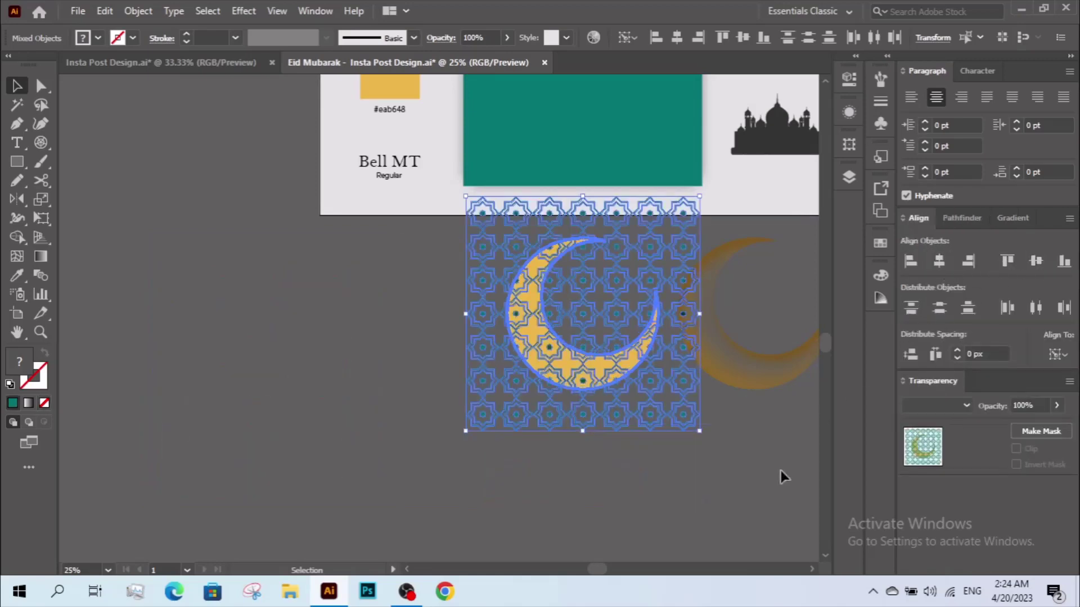
{"action": "left_click", "coordinate": [781, 476]}
Zoom in and cut the star pattern group out of the artwork.
{"action": "left_click", "coordinate": [592, 416]}
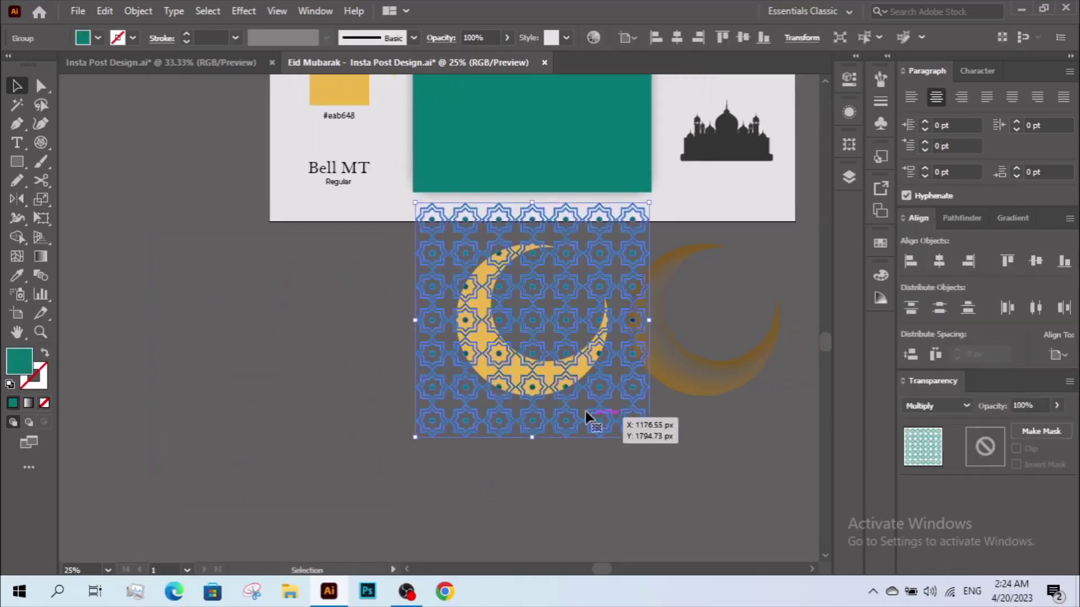
{"action": "key", "text": "z"}
{"action": "left_click_drag", "start_coordinate": [698, 449], "coordinate": [399, 222]}
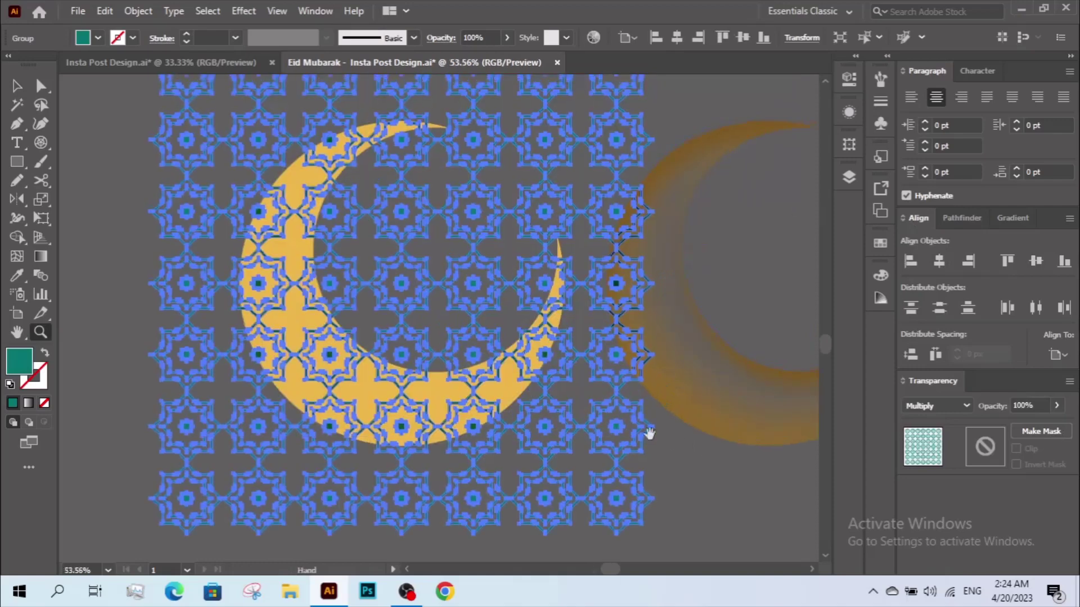
{"action": "key", "text": "v"}
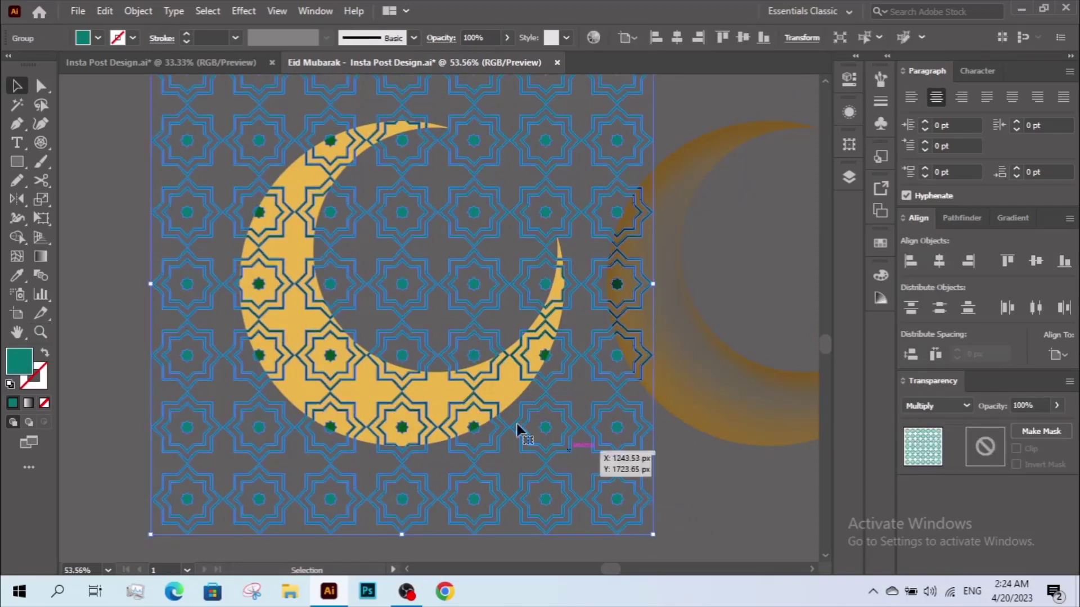
{"action": "left_click", "coordinate": [106, 12]}
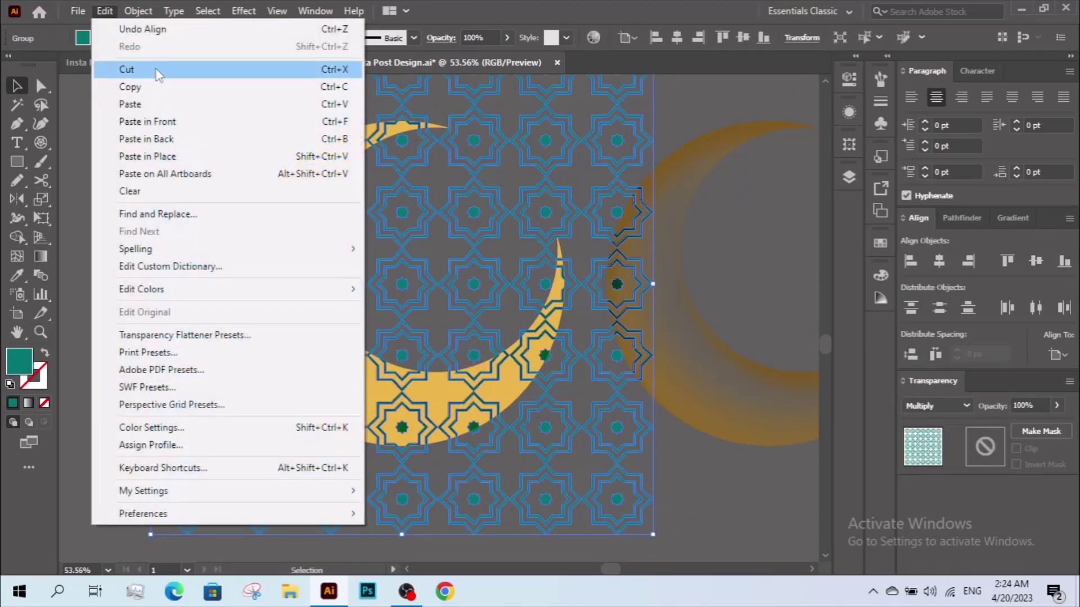
{"action": "left_click", "coordinate": [130, 69]}
Move the gradient crescent onto the flat crescent and paste the pattern in place inside its isolated clip group.
{"action": "left_click", "coordinate": [684, 378]}
{"action": "left_click_drag", "start_coordinate": [684, 378], "coordinate": [342, 383]}
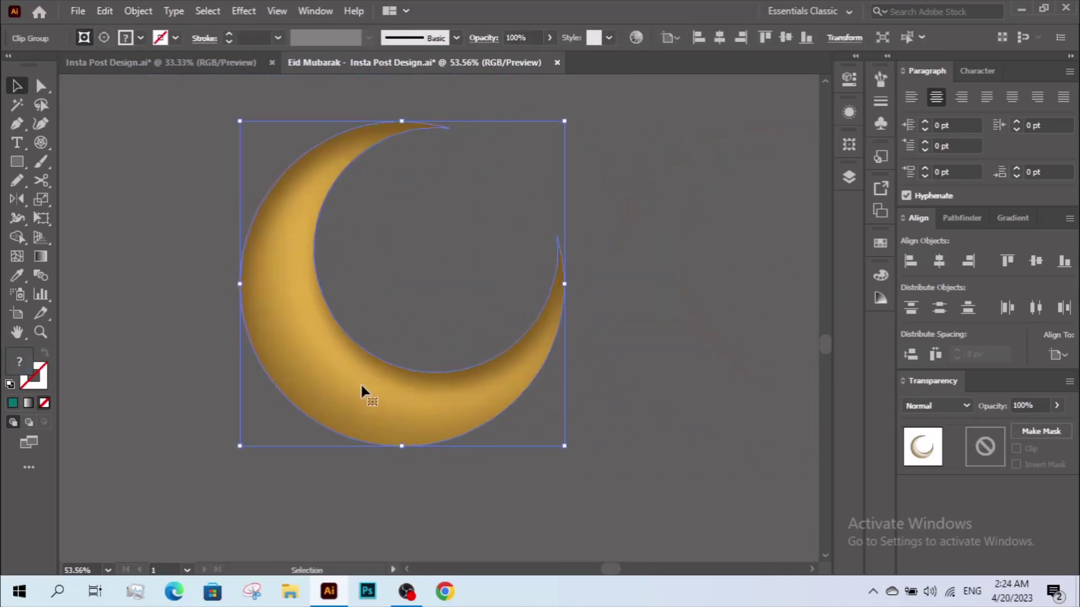
{"action": "right_click", "coordinate": [361, 391]}
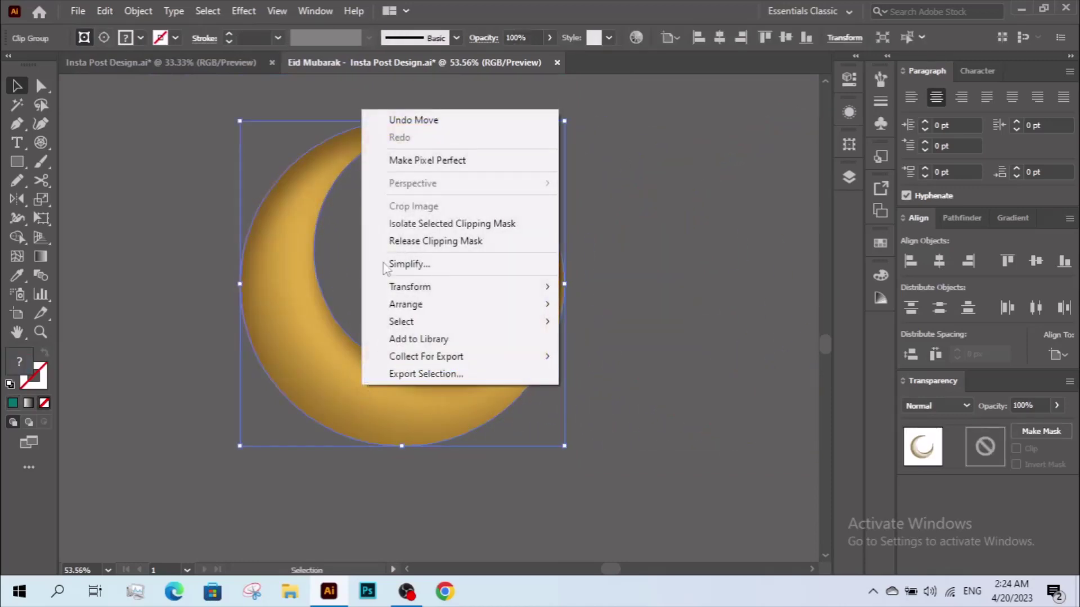
{"action": "left_click", "coordinate": [403, 222]}
{"action": "left_click", "coordinate": [105, 12]}
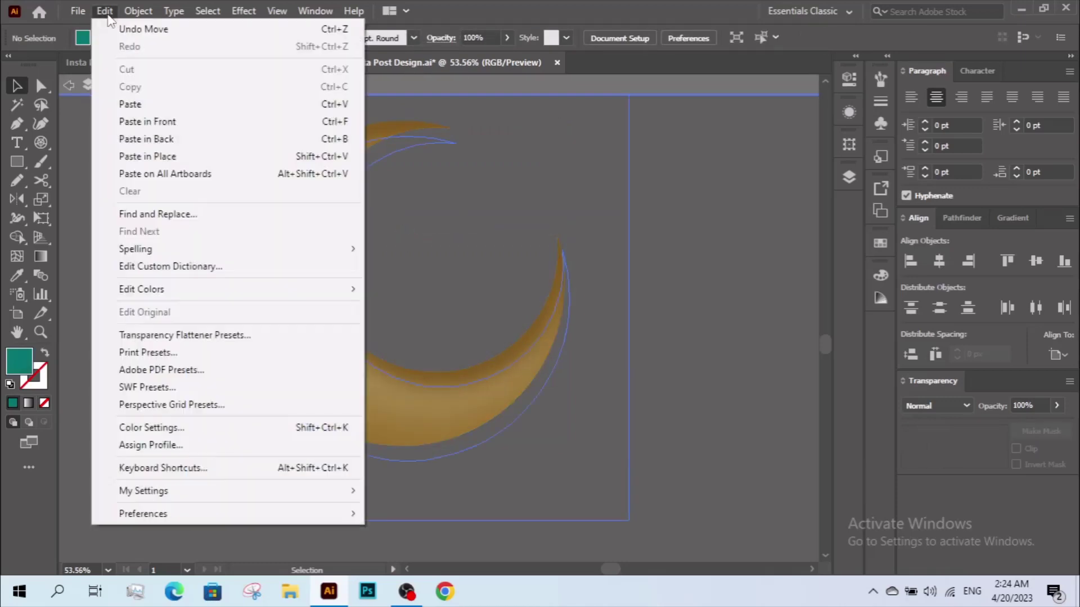
{"action": "left_click", "coordinate": [173, 156]}
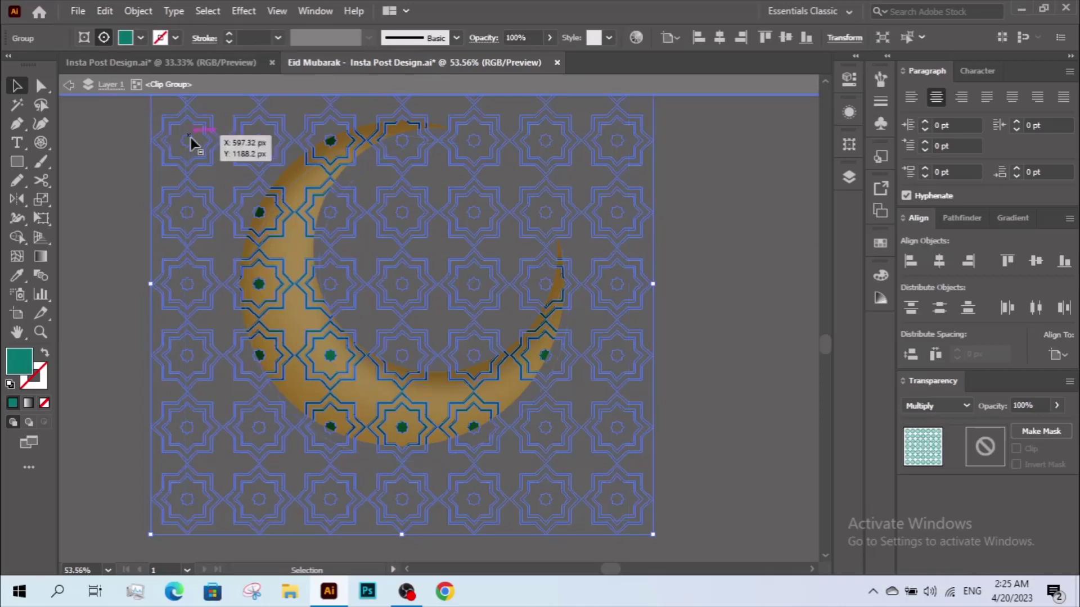
Send the star pattern to the back, set it to 40% opacity and recolour it grey.
{"action": "right_click", "coordinate": [180, 154]}
{"action": "mouse_move", "coordinate": [224, 366]}
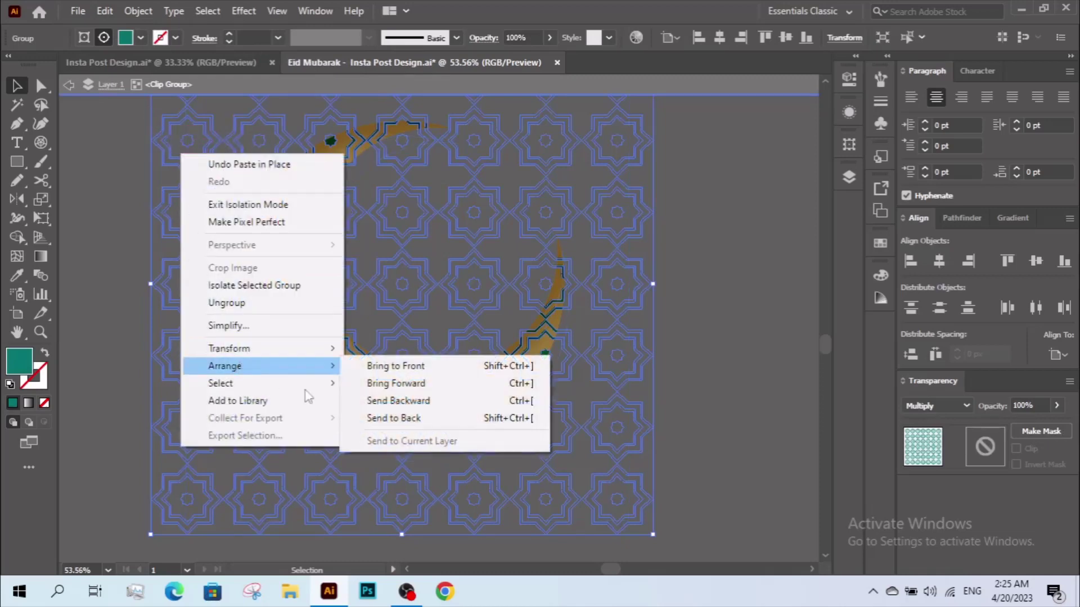
{"action": "left_click", "coordinate": [414, 421]}
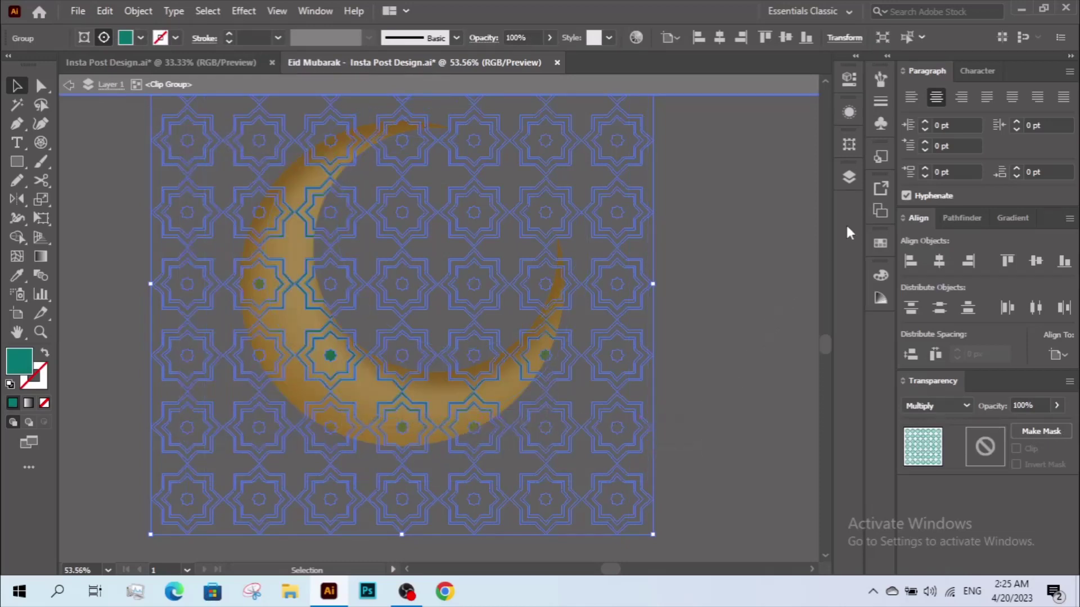
{"action": "left_click", "coordinate": [1048, 406]}
{"action": "type", "text": "40"}
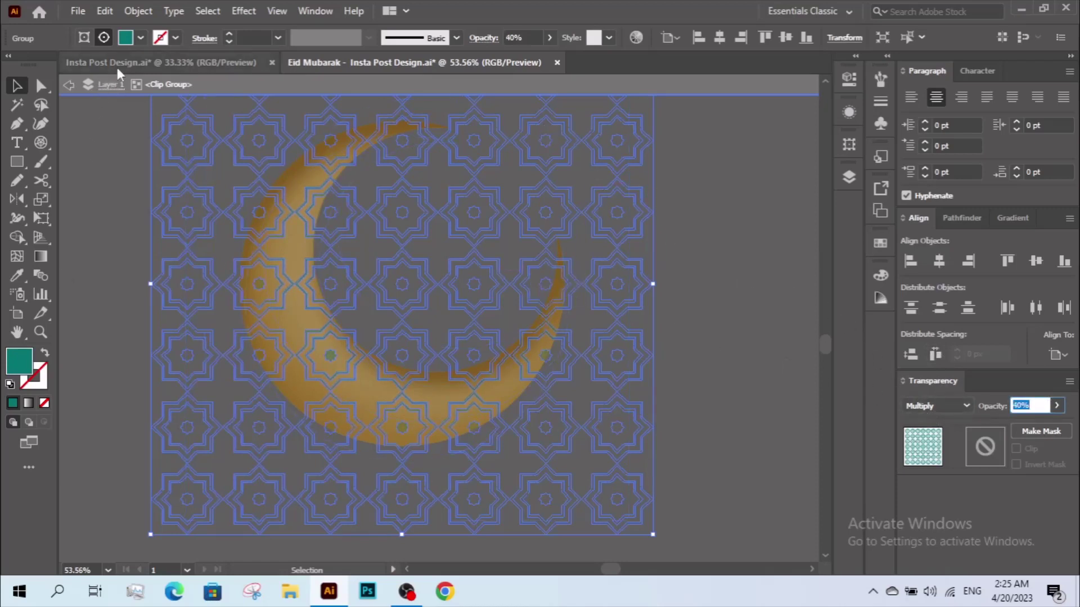
{"action": "left_click", "coordinate": [140, 38]}
{"action": "left_click", "coordinate": [63, 111]}
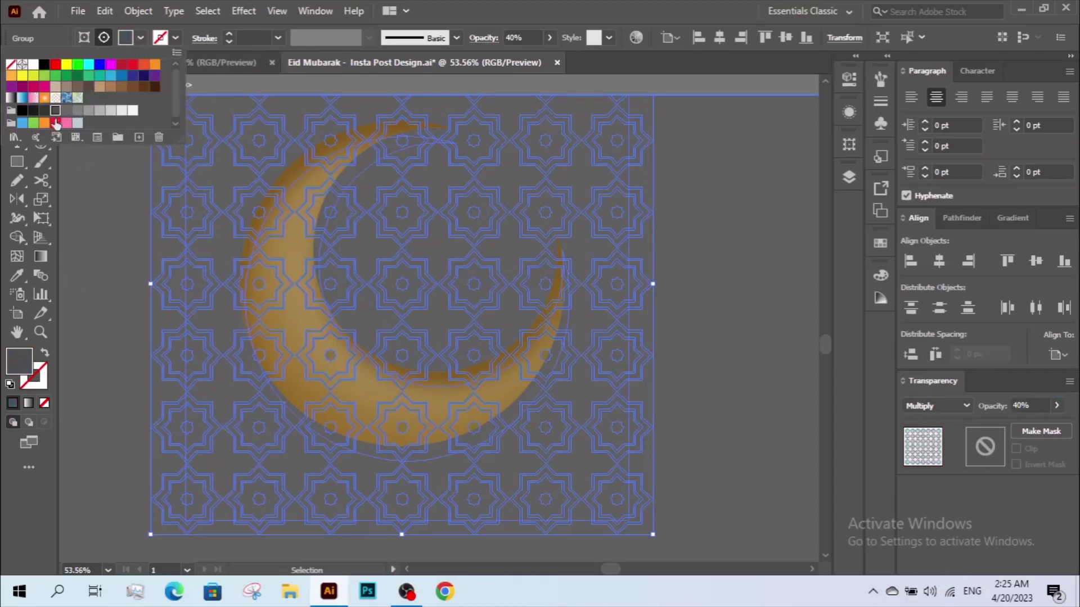
{"action": "left_click", "coordinate": [65, 327]}
{"action": "left_click", "coordinate": [79, 359]}
Try a light grey fill on the crescent, then undo it to keep the gold.
{"action": "left_click", "coordinate": [187, 408]}
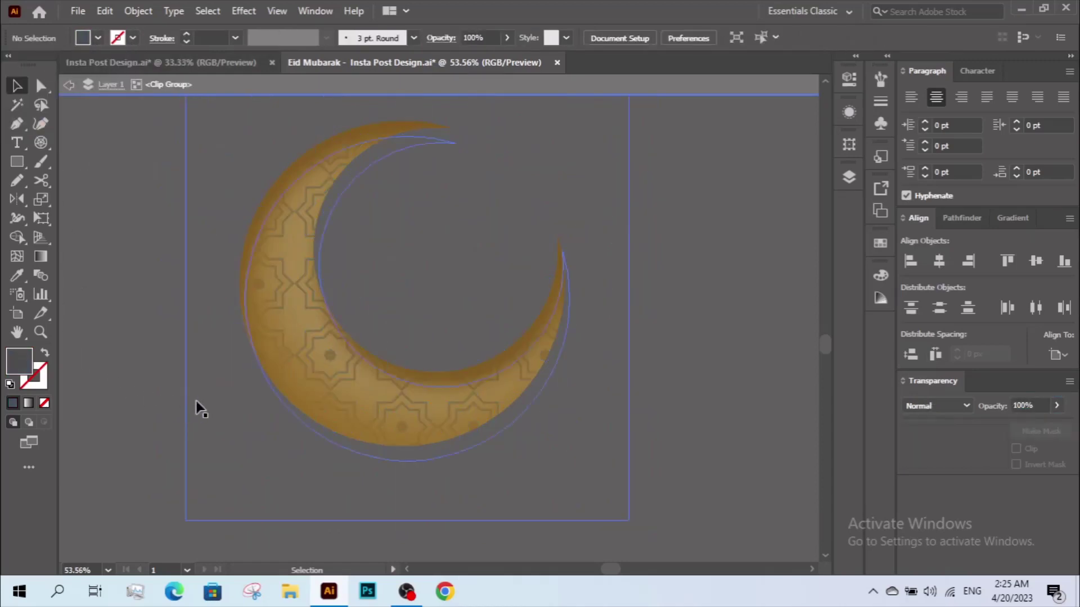
{"action": "left_click", "coordinate": [140, 38]}
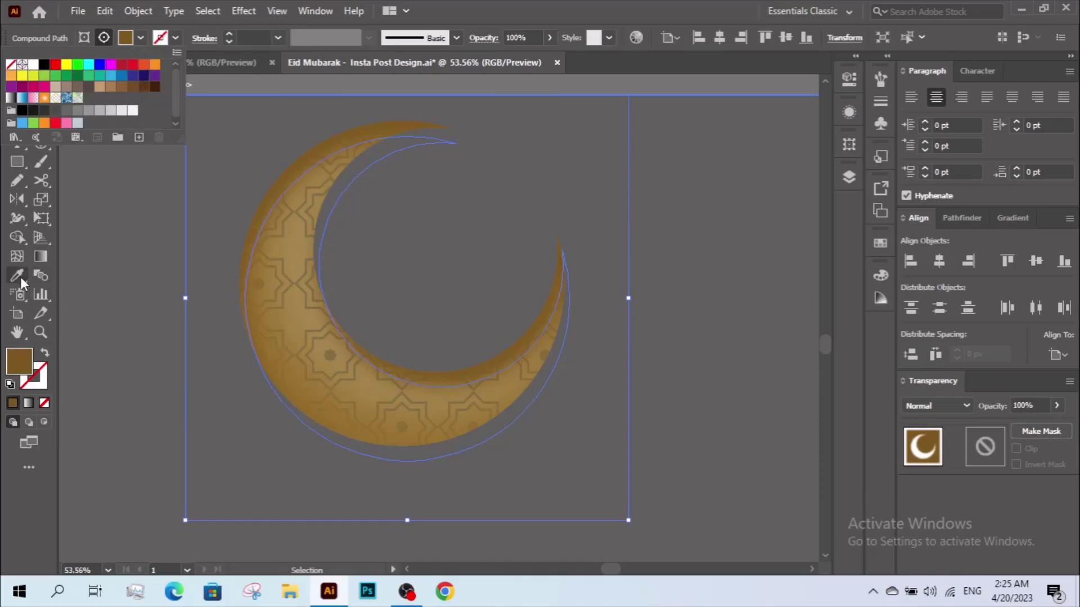
{"action": "left_click", "coordinate": [128, 221]}
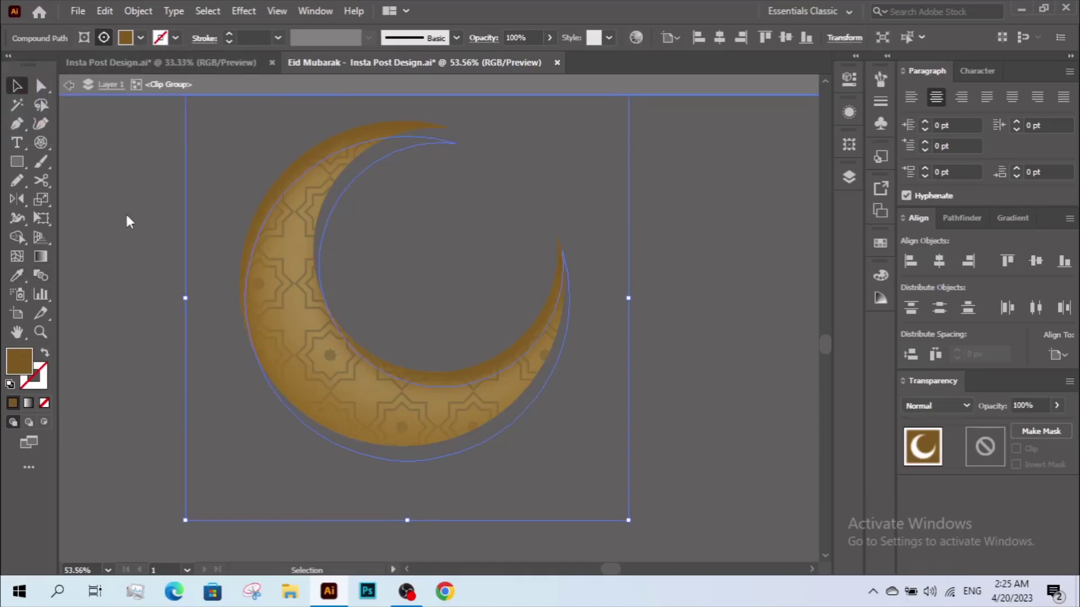
{"action": "left_click", "coordinate": [141, 37]}
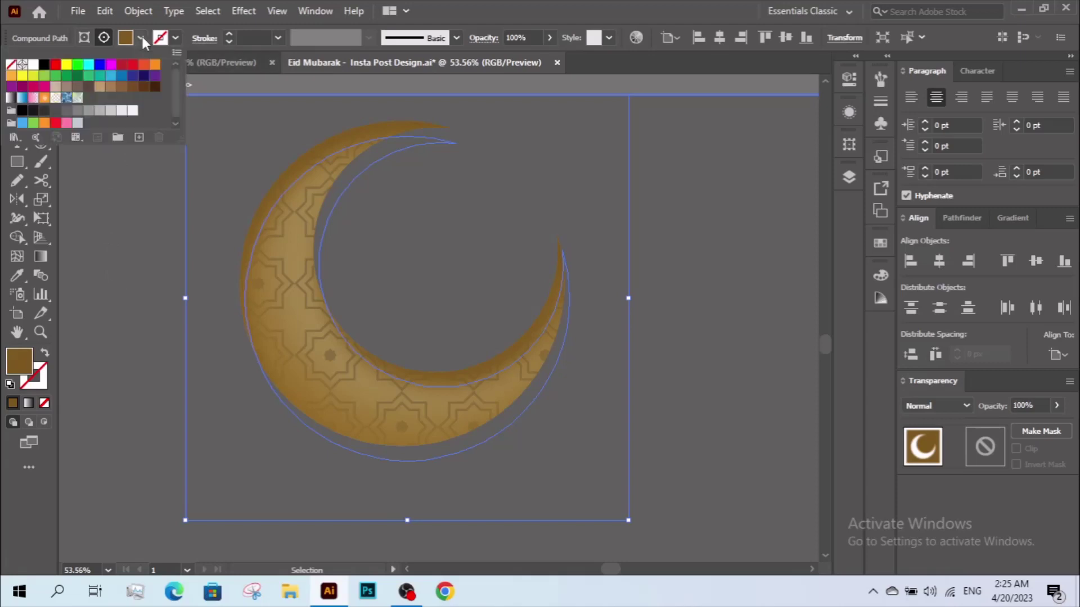
{"action": "left_click", "coordinate": [89, 111]}
{"action": "left_click", "coordinate": [157, 330]}
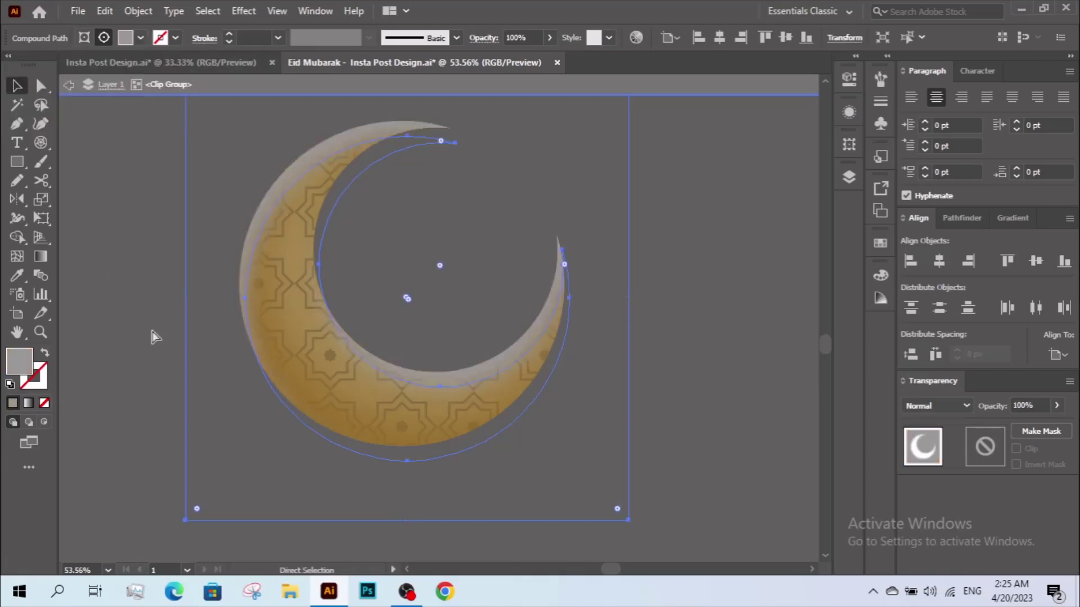
{"action": "key", "text": "ctrl+z"}
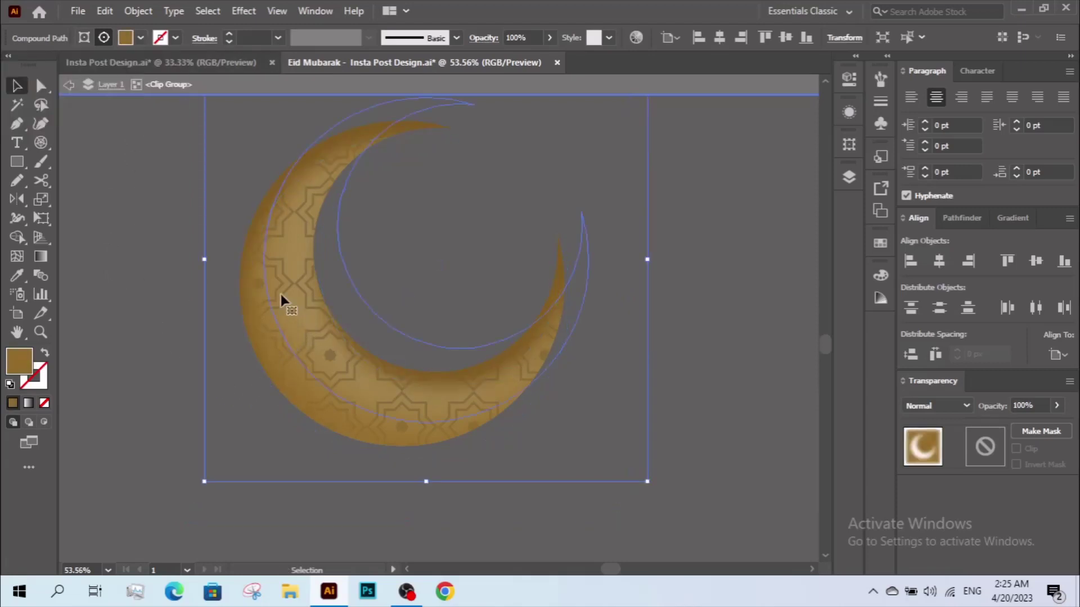
Zoom in on the crescent's star texture, then back out to the artboard and deselect.
{"action": "left_click_drag", "start_coordinate": [292, 268], "coordinate": [330, 352]}
{"action": "key", "text": "z"}
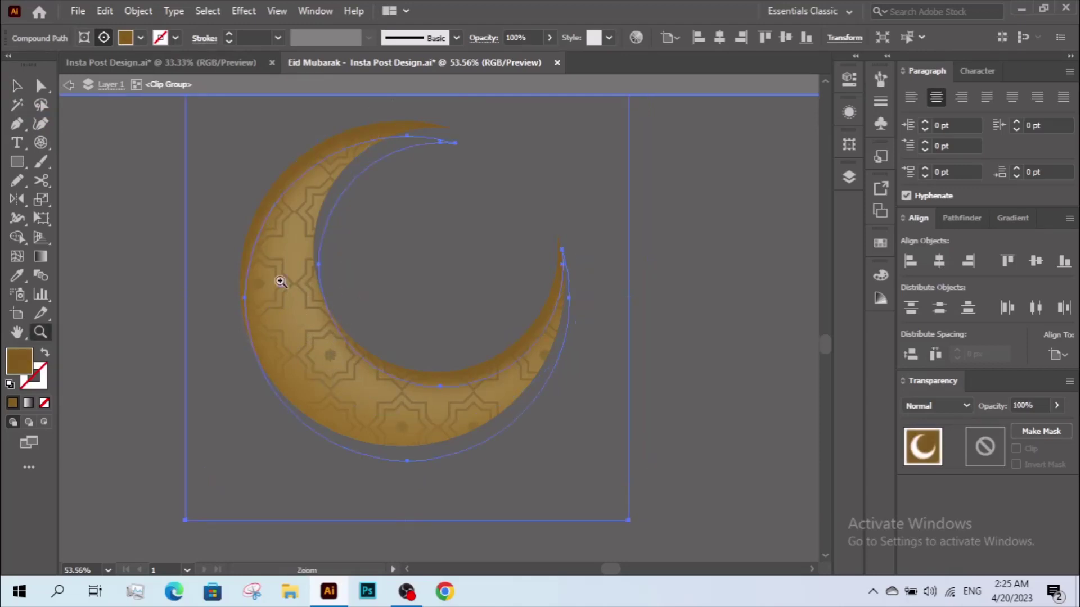
{"action": "left_click_drag", "start_coordinate": [281, 282], "coordinate": [371, 378]}
{"action": "left_click", "coordinate": [424, 319], "text": "alt"}
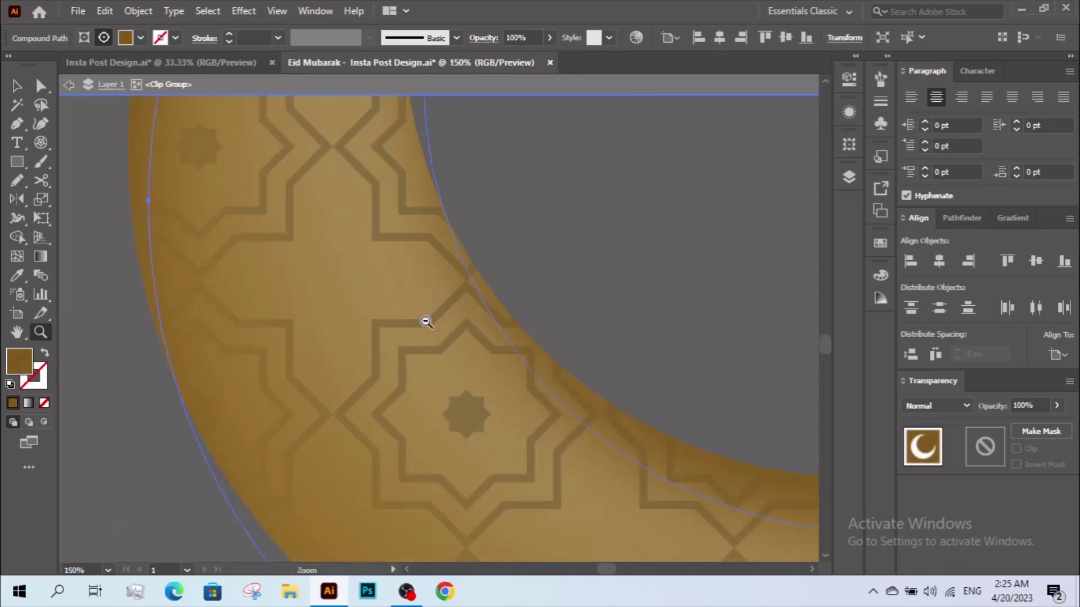
{"action": "left_click", "coordinate": [459, 324], "text": "alt"}
{"action": "key", "text": "v"}
{"action": "left_click", "coordinate": [633, 394]}
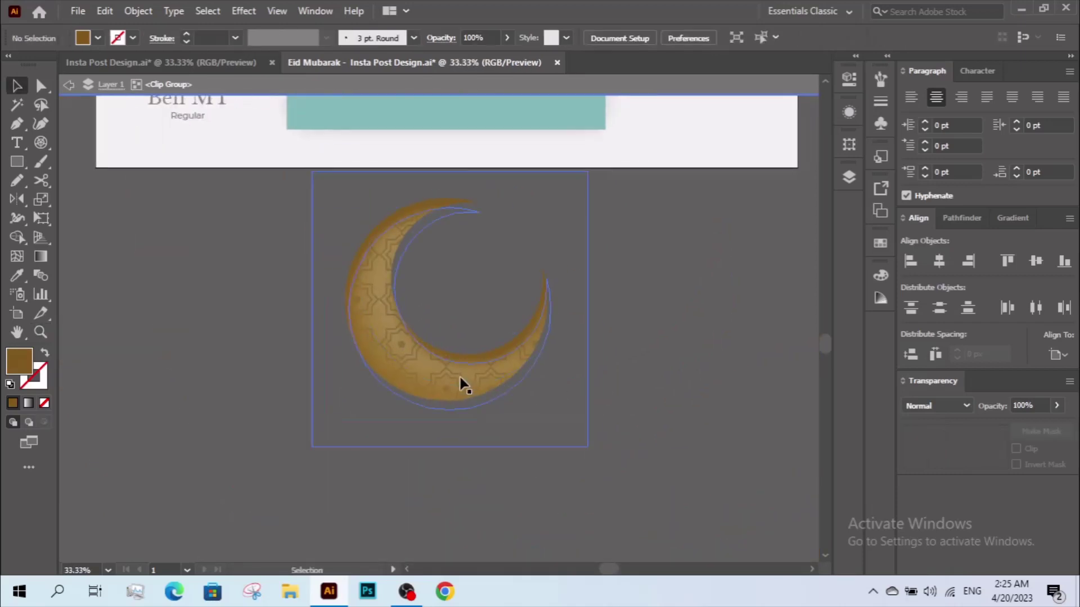
In the Layers panel, expand the crescent's clip group and select the star pattern group.
{"action": "left_click", "coordinate": [849, 177]}
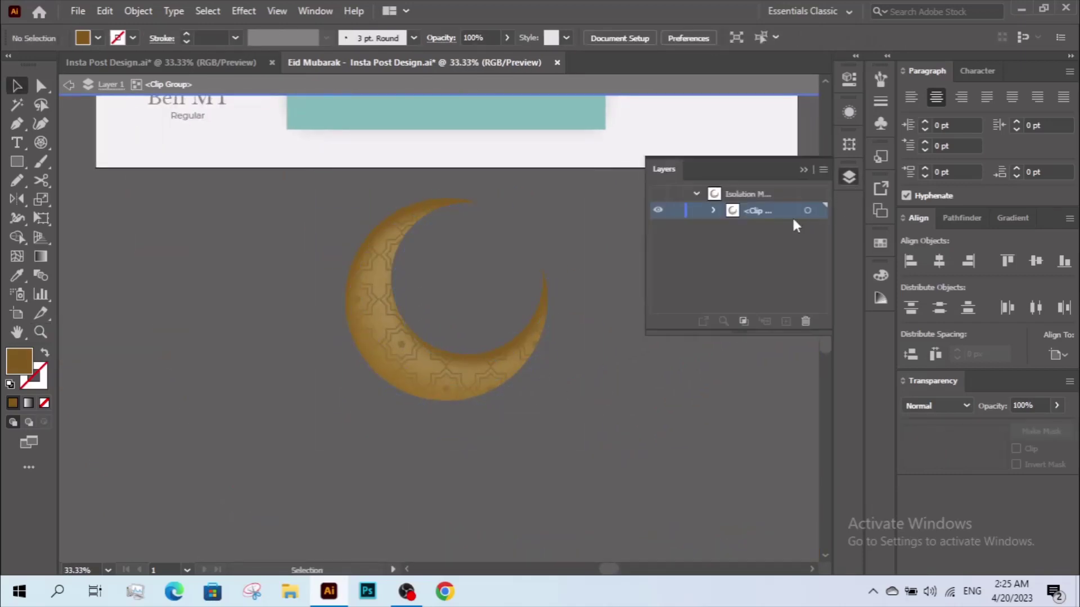
{"action": "left_click", "coordinate": [715, 211]}
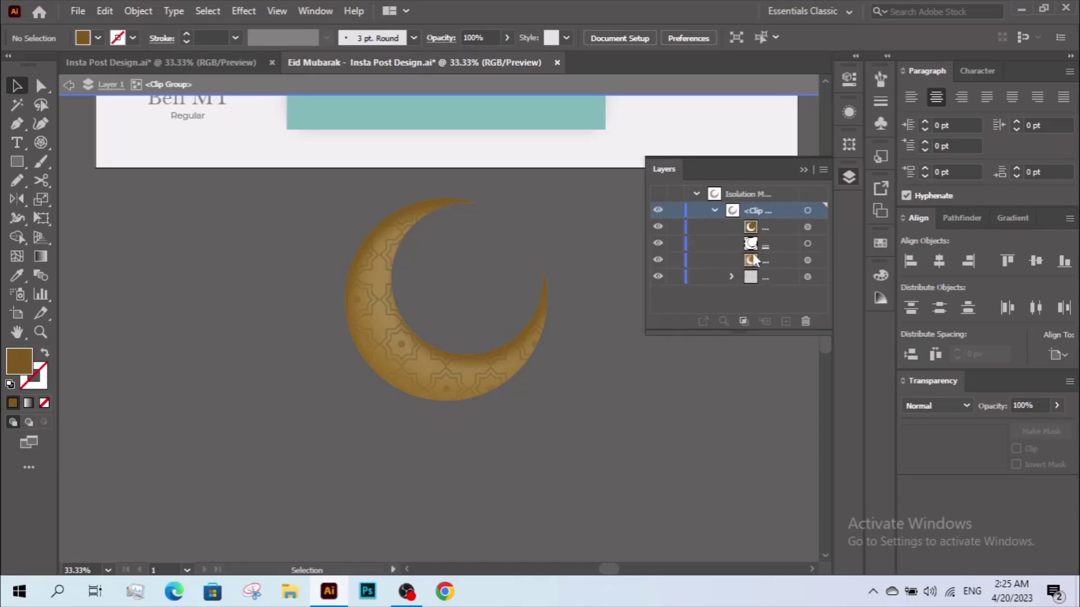
{"action": "left_click", "coordinate": [754, 276]}
{"action": "left_click", "coordinate": [658, 277]}
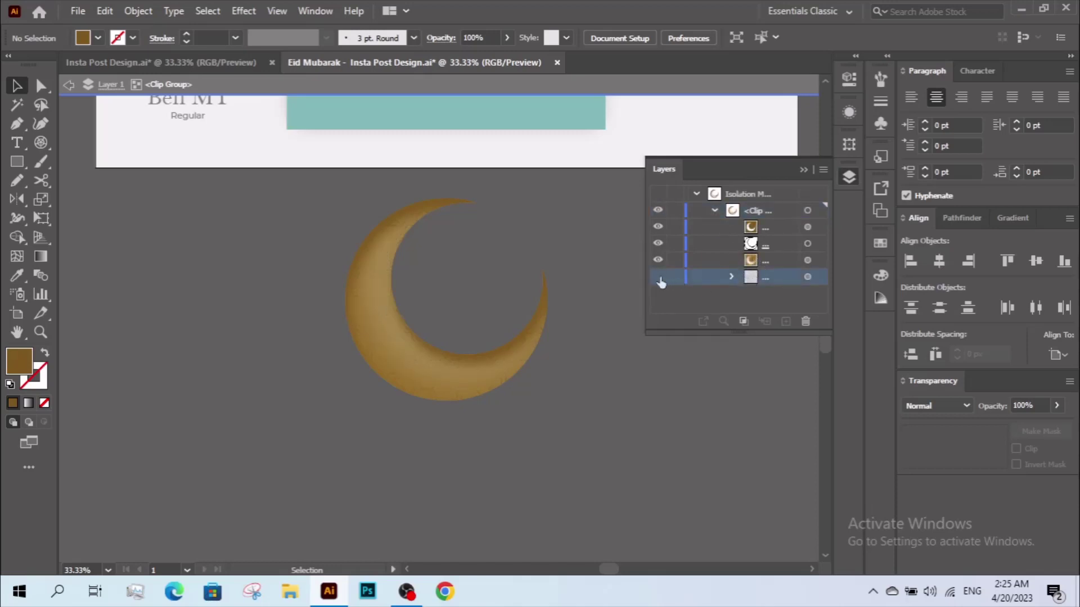
{"action": "left_click", "coordinate": [808, 277]}
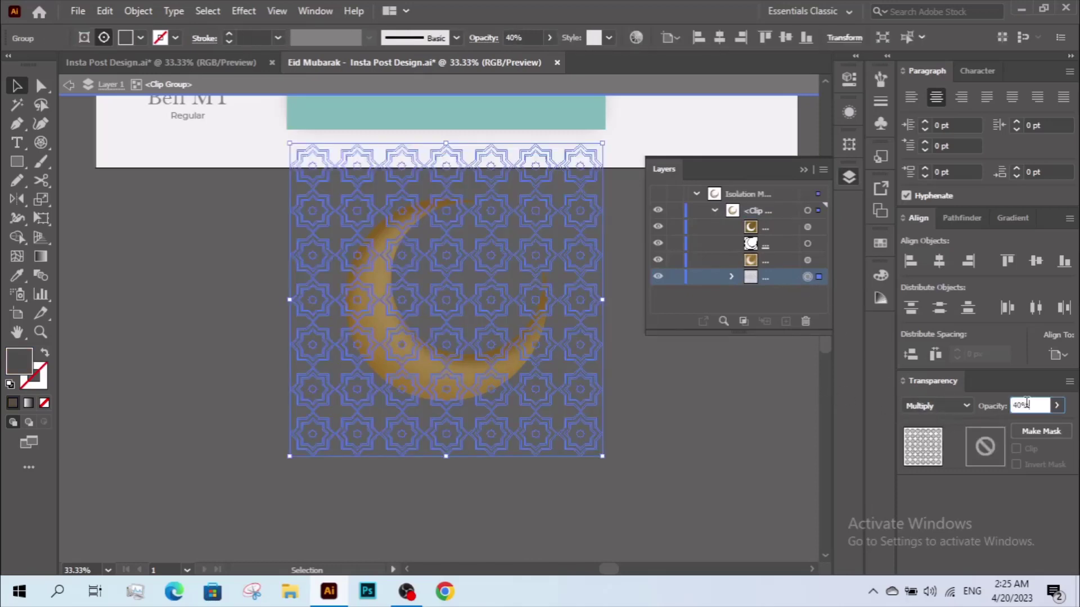
Change the star pattern's fill colour to black.
{"action": "left_click", "coordinate": [141, 38]}
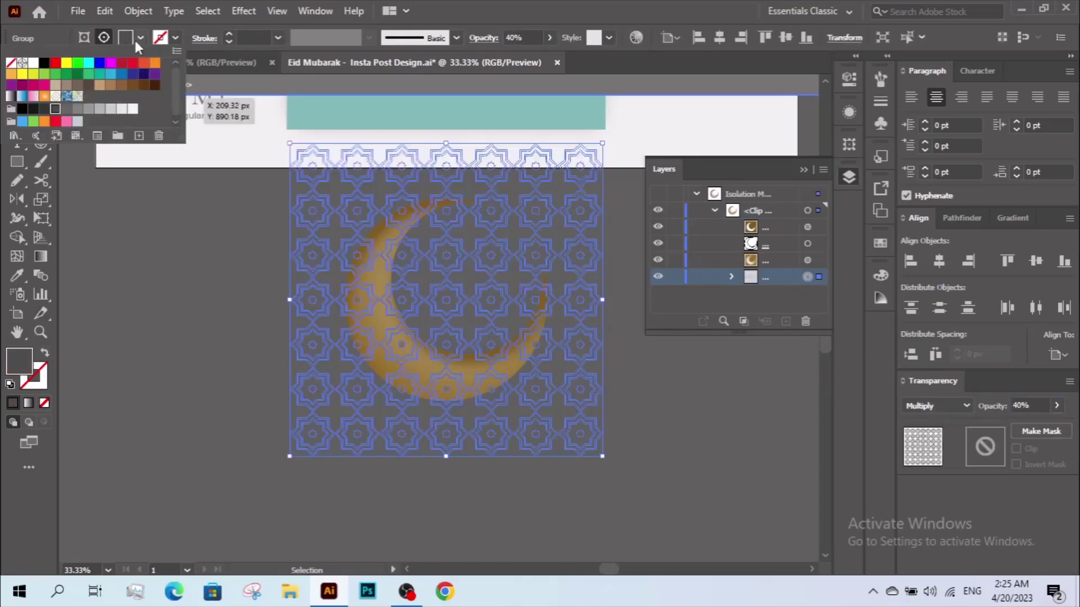
{"action": "left_click", "coordinate": [140, 38]}
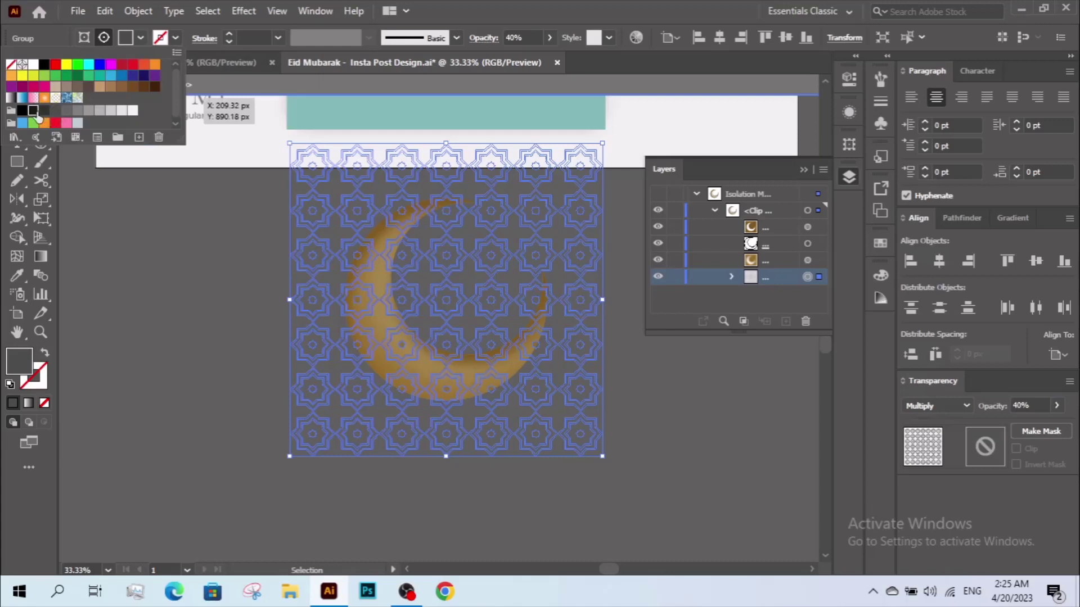
{"action": "left_click", "coordinate": [36, 113]}
{"action": "left_click", "coordinate": [24, 112]}
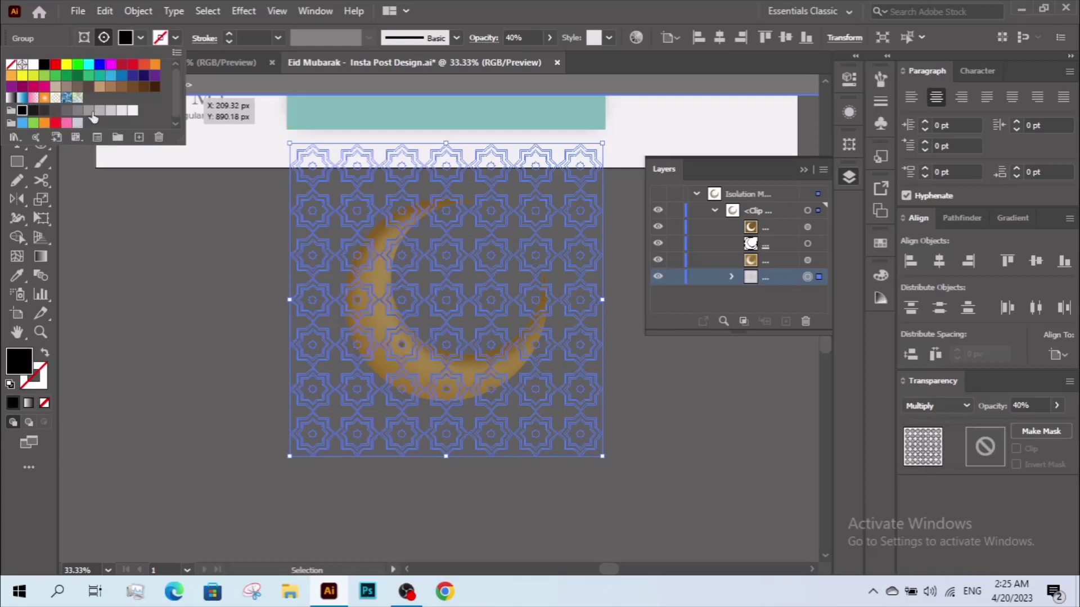
{"action": "left_click", "coordinate": [329, 366]}
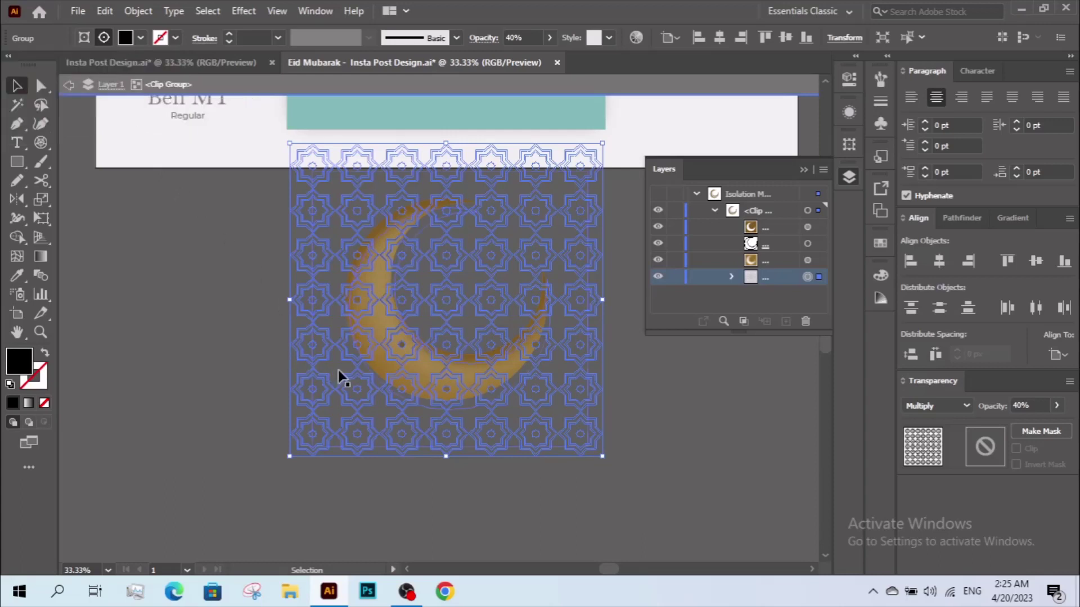
{"action": "left_click", "coordinate": [633, 475]}
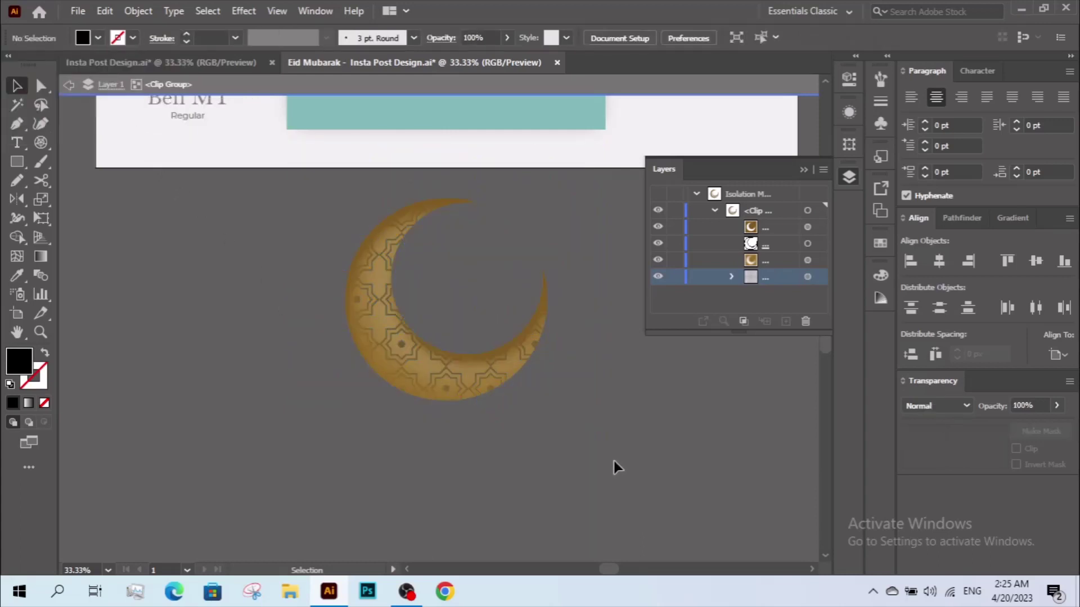
Lower the star pattern's opacity to 20%.
{"action": "left_click", "coordinate": [471, 380]}
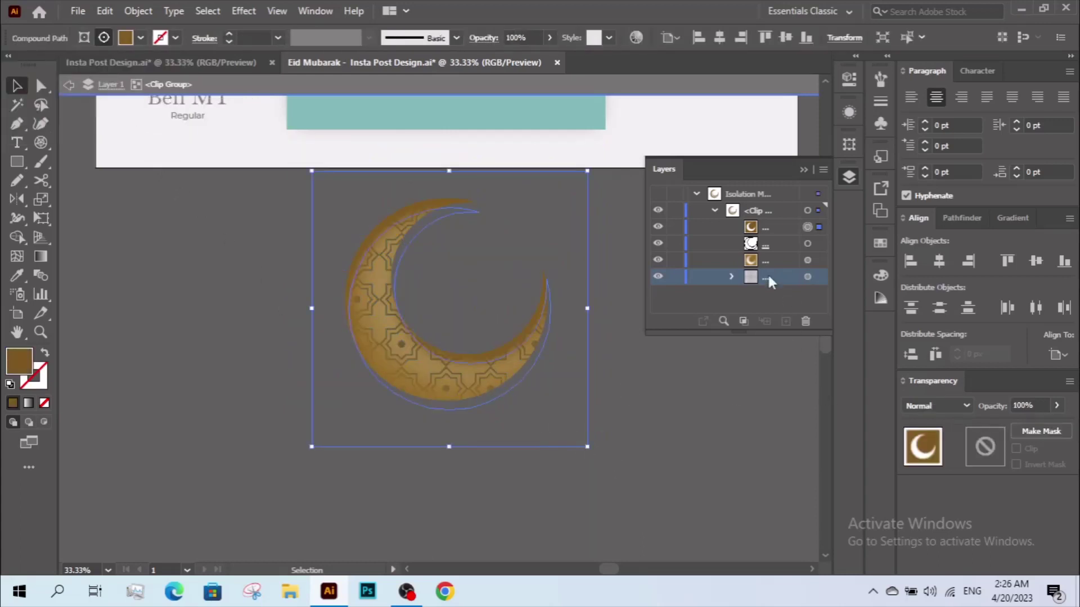
{"action": "left_click", "coordinate": [808, 277]}
{"action": "left_click", "coordinate": [1030, 406]}
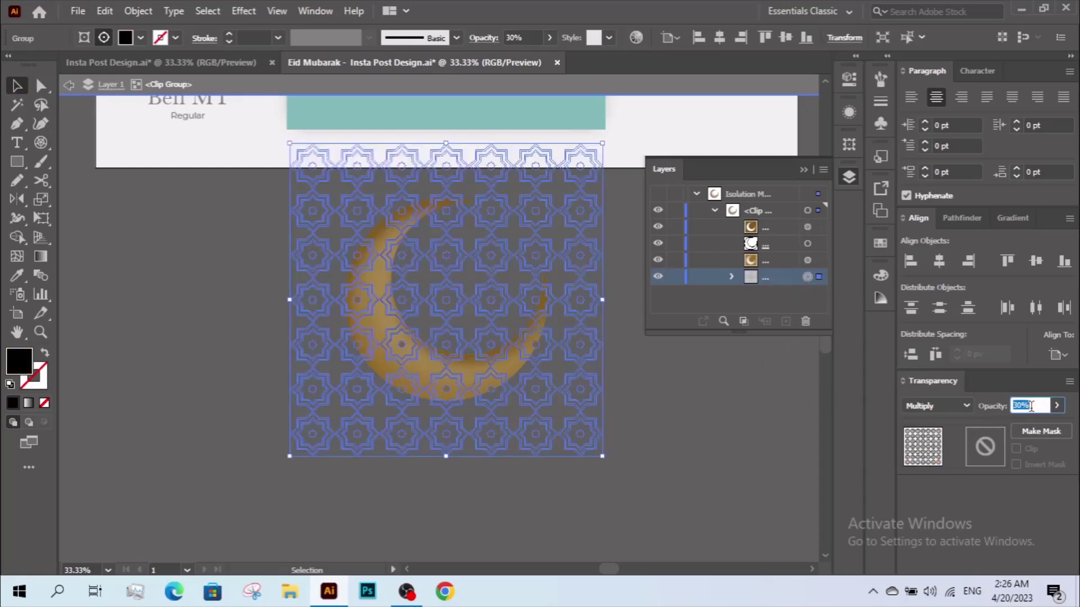
{"action": "type", "text": "0"}
{"action": "left_click", "coordinate": [703, 439]}
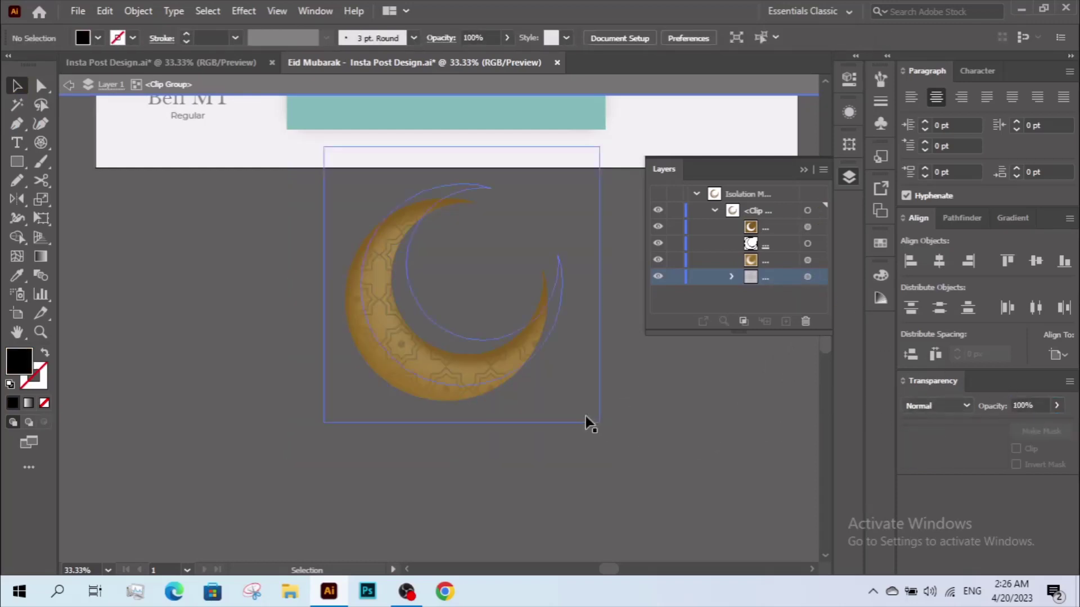
Shrink the star pattern to fit the crescent and exit isolation mode.
{"action": "key", "text": "z"}
{"action": "left_click", "coordinate": [543, 374], "text": "alt"}
{"action": "key", "text": "v"}
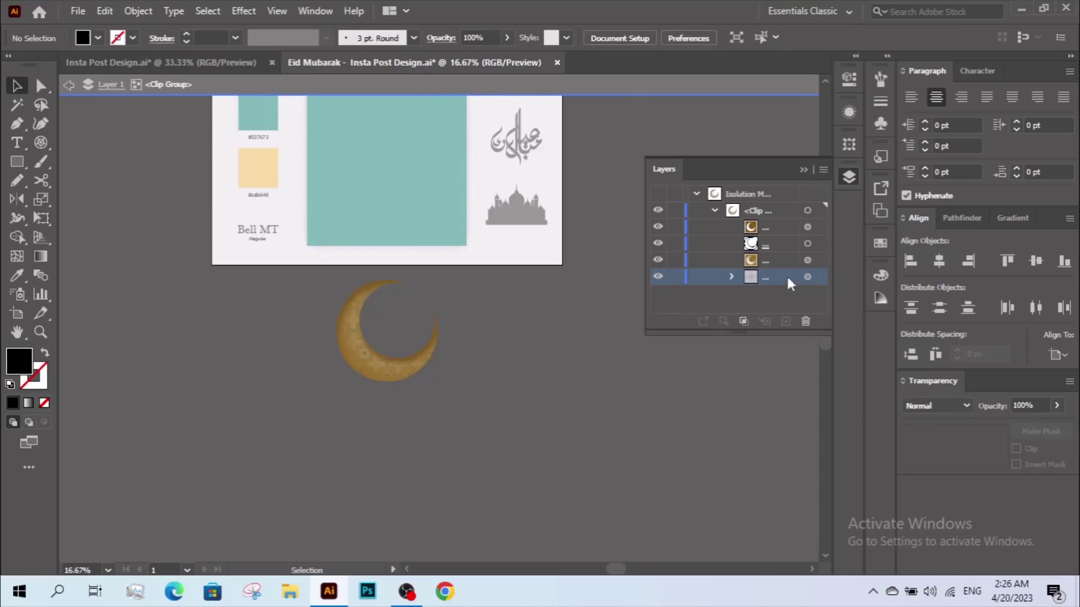
{"action": "left_click", "coordinate": [808, 276]}
{"action": "left_click", "coordinate": [457, 336]}
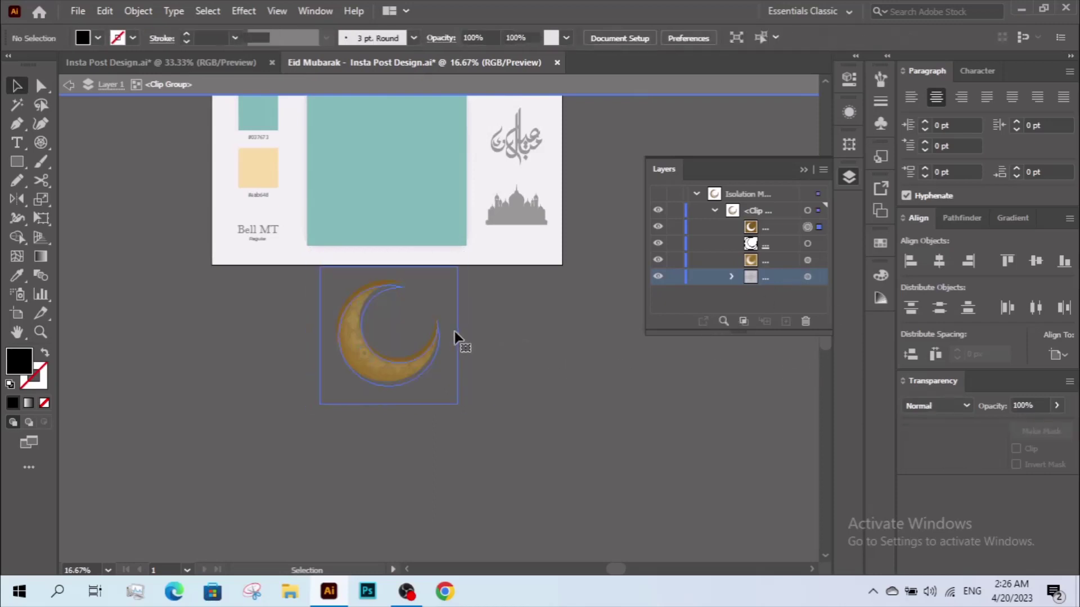
{"action": "left_click", "coordinate": [807, 277]}
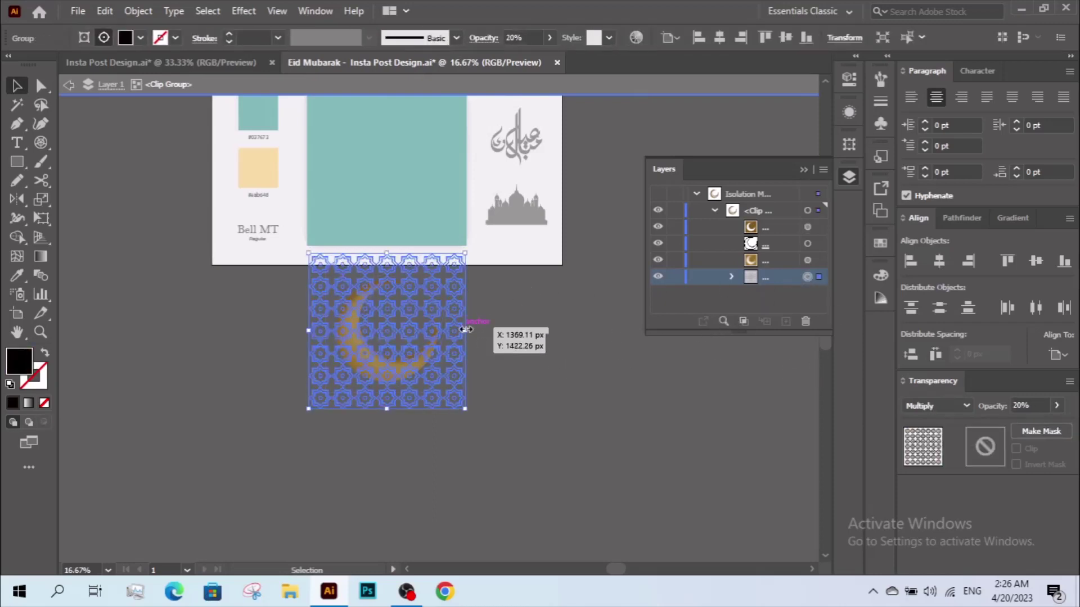
{"action": "left_click_drag", "start_coordinate": [467, 330], "coordinate": [453, 330]}
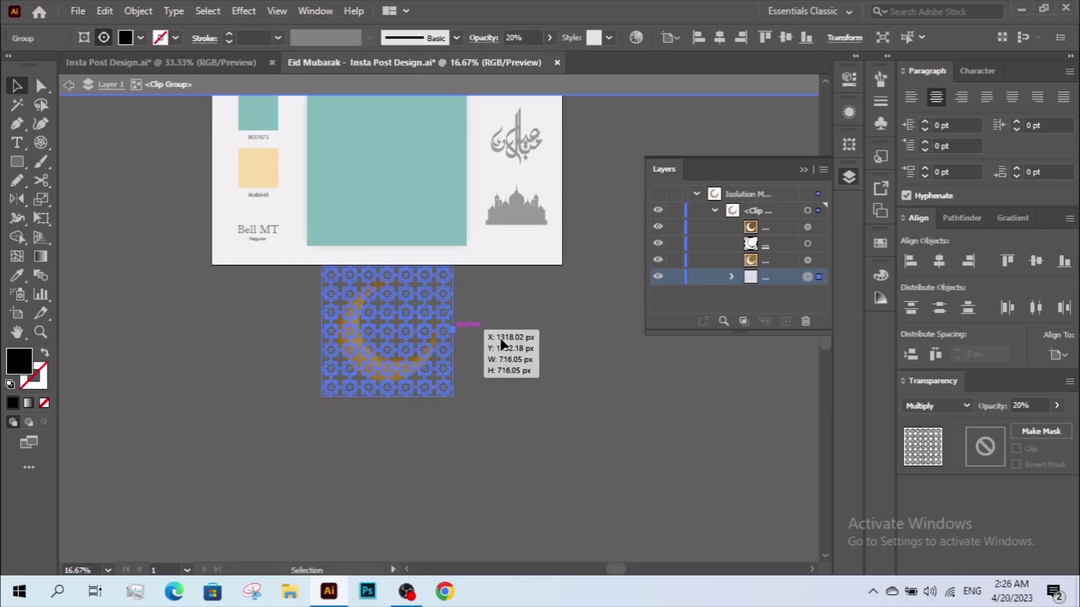
{"action": "left_click", "coordinate": [514, 353]}
{"action": "double_click", "coordinate": [514, 346]}
{"action": "scroll", "coordinate": [583, 479], "scroll_direction": "up", "scroll_amount": 2}
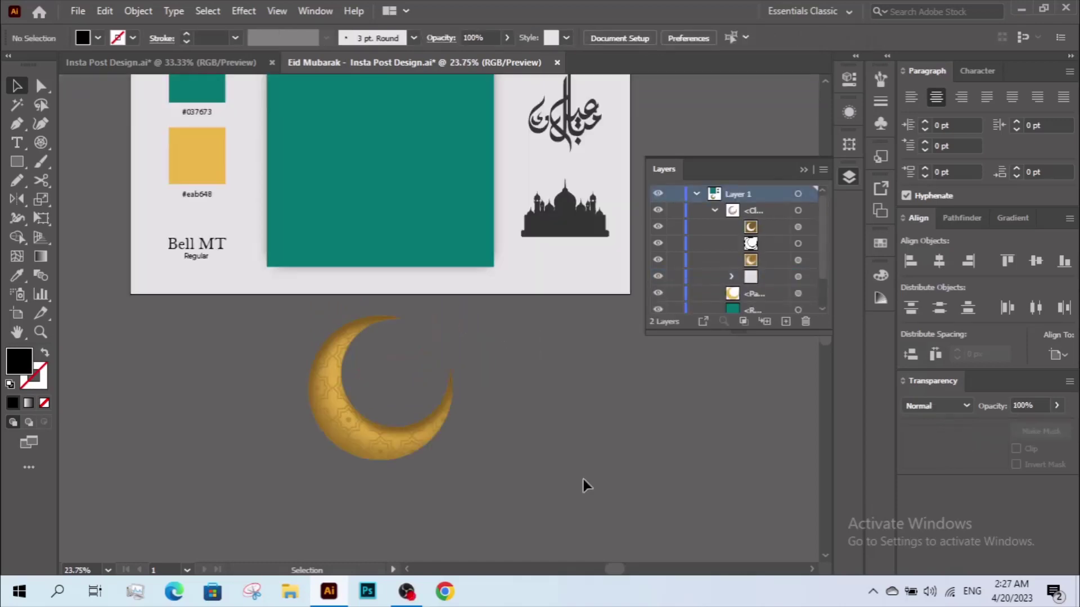
{"action": "scroll", "coordinate": [562, 410], "scroll_direction": "up", "scroll_amount": 1}
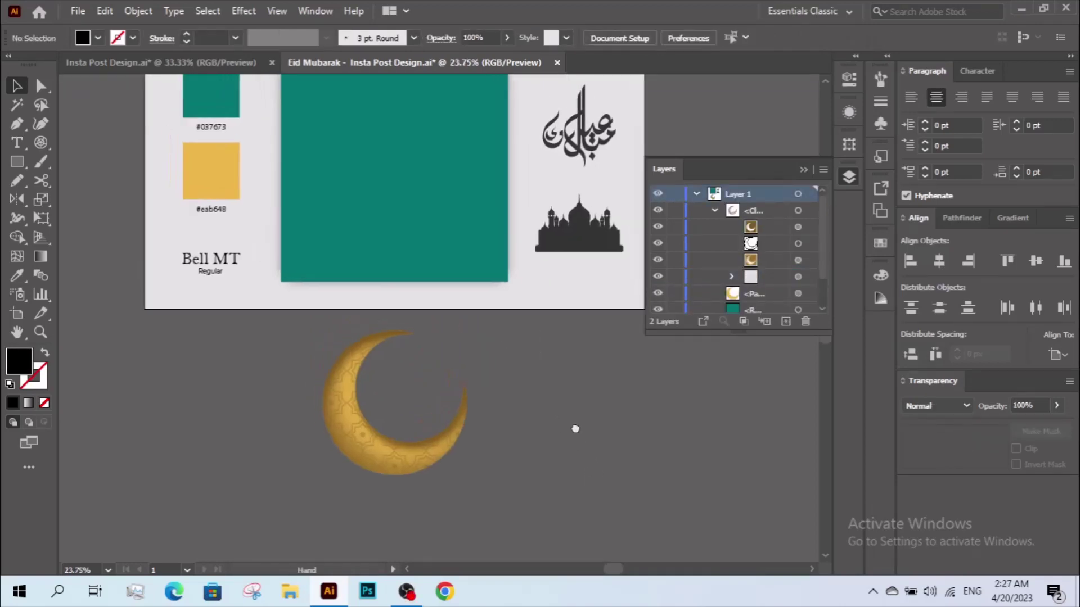
Group all the moon pieces and vertically centre the group on the teal square.
{"action": "left_click", "coordinate": [426, 445]}
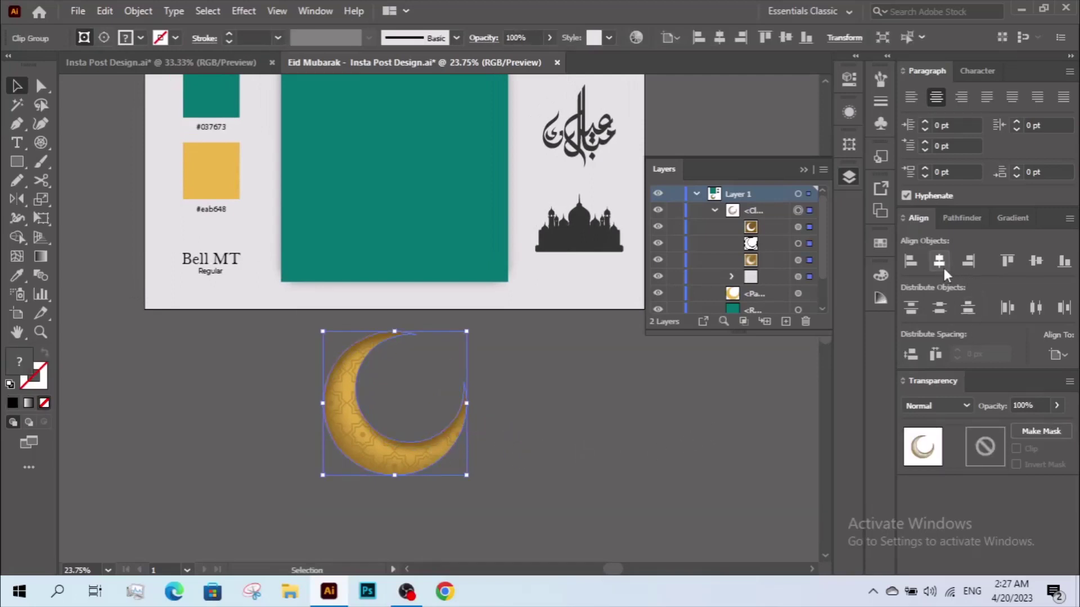
{"action": "left_click", "coordinate": [1023, 261]}
{"action": "key", "text": "ctrl+z"}
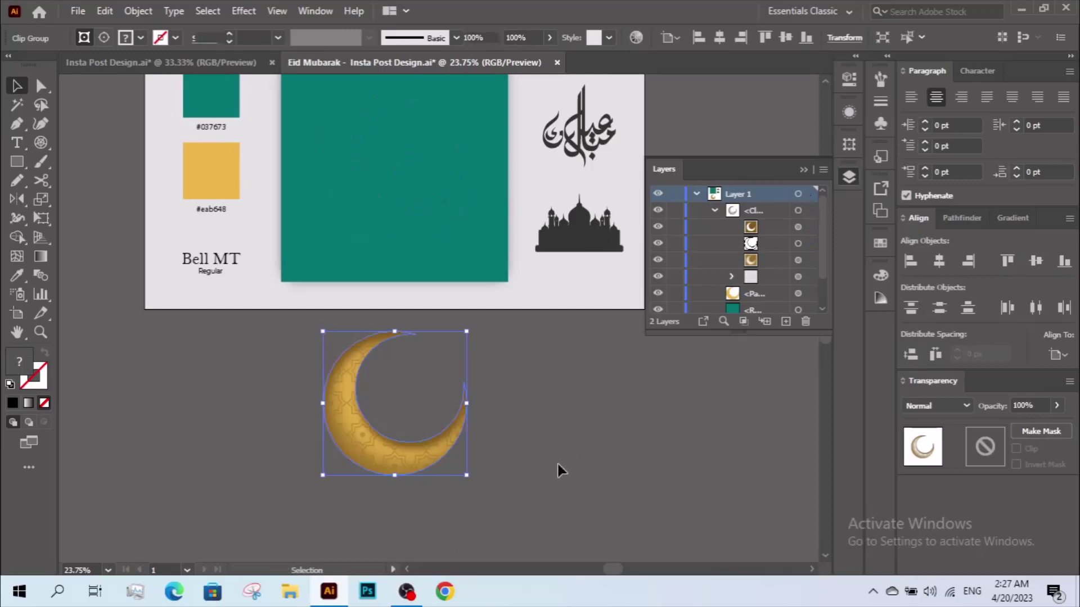
{"action": "left_click", "coordinate": [543, 462]}
{"action": "left_click_drag", "start_coordinate": [535, 365], "coordinate": [340, 506]}
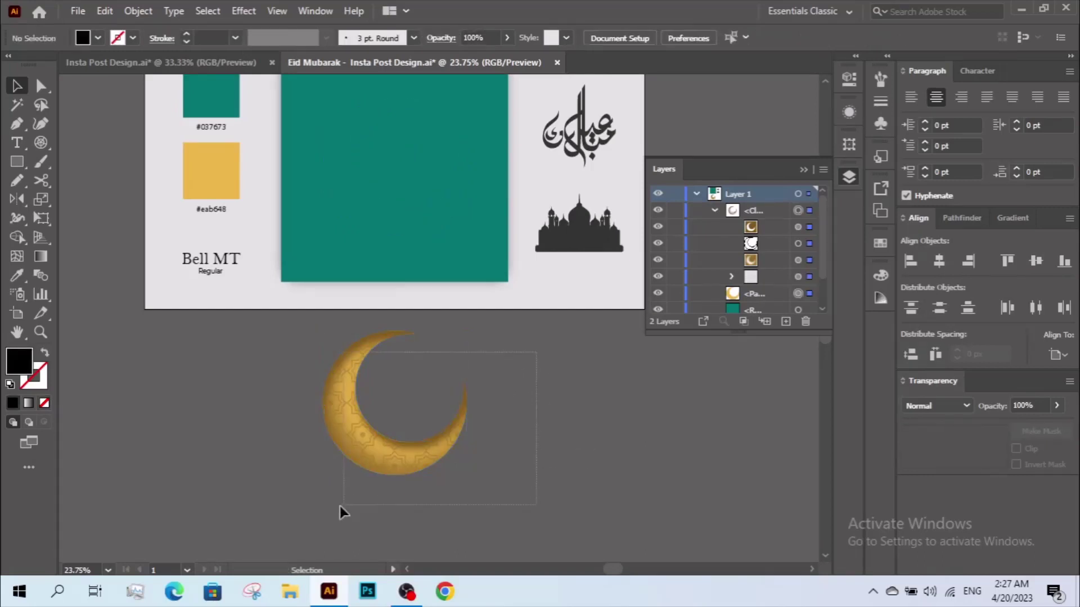
{"action": "right_click", "coordinate": [396, 407]}
{"action": "left_click", "coordinate": [440, 278]}
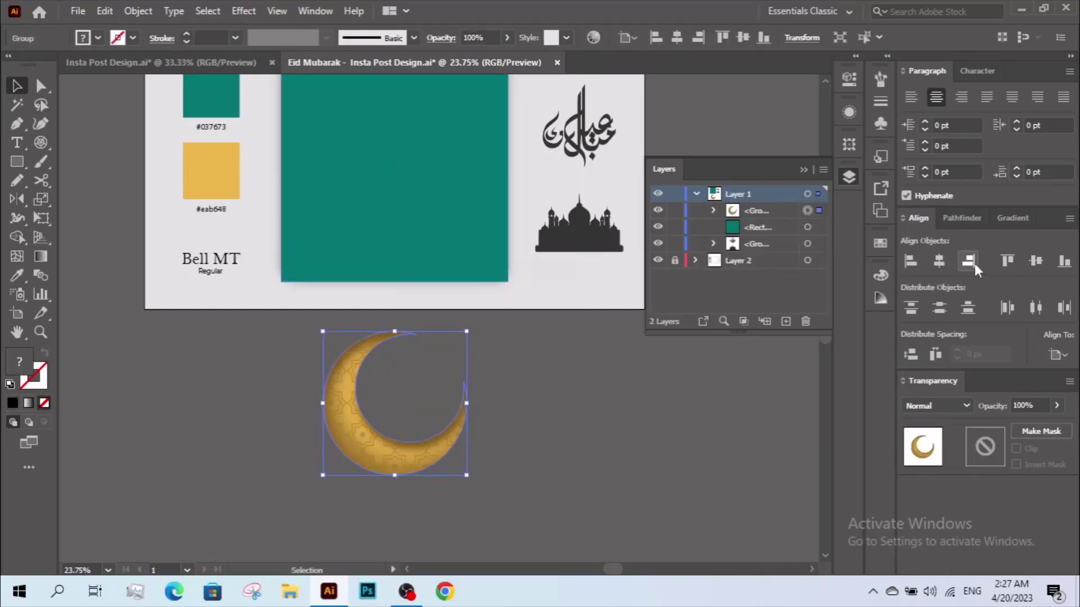
{"action": "left_click", "coordinate": [1036, 260]}
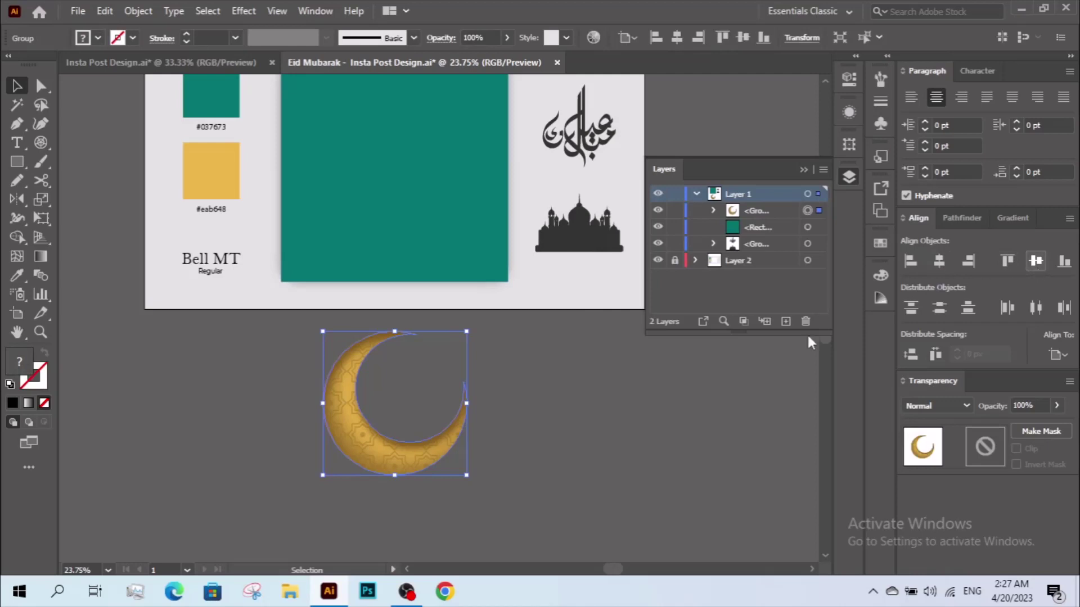
Scale the moon group down around its centre.
{"action": "left_click", "coordinate": [641, 378]}
{"action": "left_click_drag", "start_coordinate": [571, 375], "coordinate": [571, 406]}
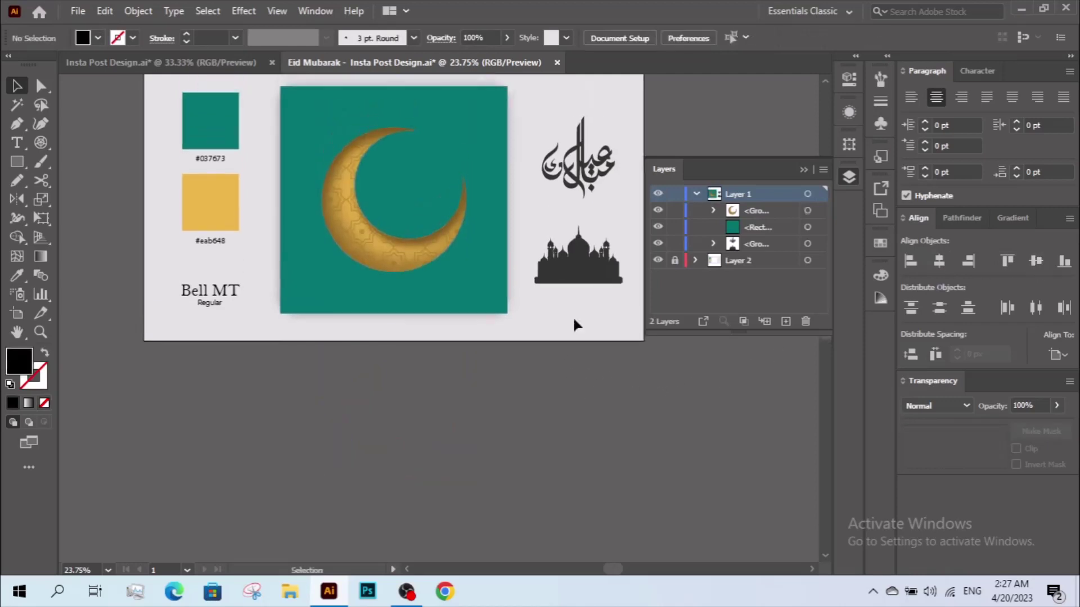
{"action": "left_click", "coordinate": [584, 179]}
{"action": "left_click", "coordinate": [527, 352]}
{"action": "left_click_drag", "start_coordinate": [527, 352], "coordinate": [521, 440]}
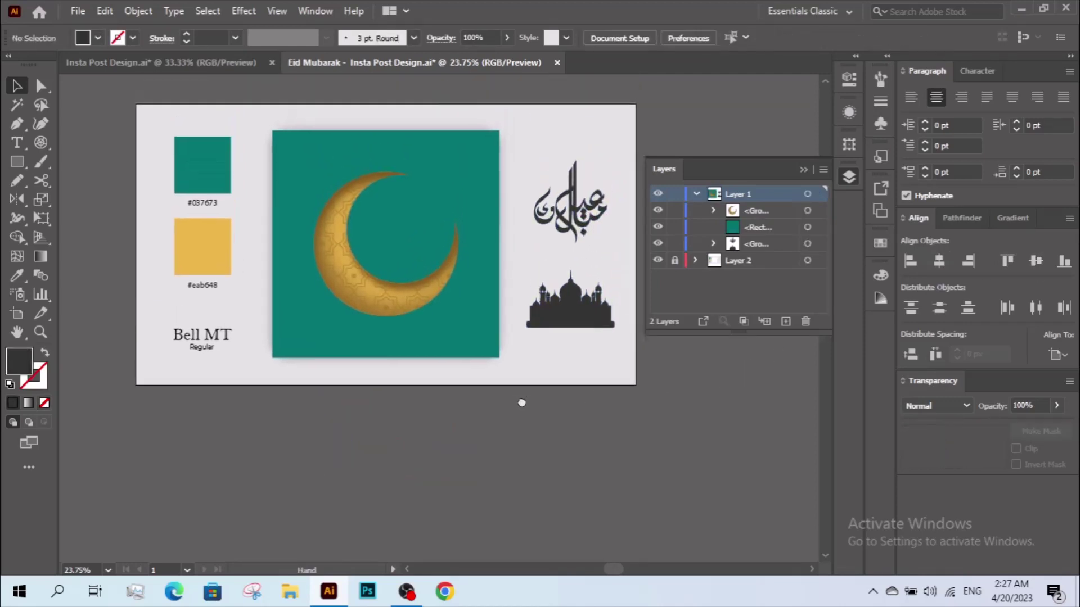
{"action": "left_click", "coordinate": [423, 341]}
{"action": "left_click_drag", "start_coordinate": [458, 290], "coordinate": [441, 291]}
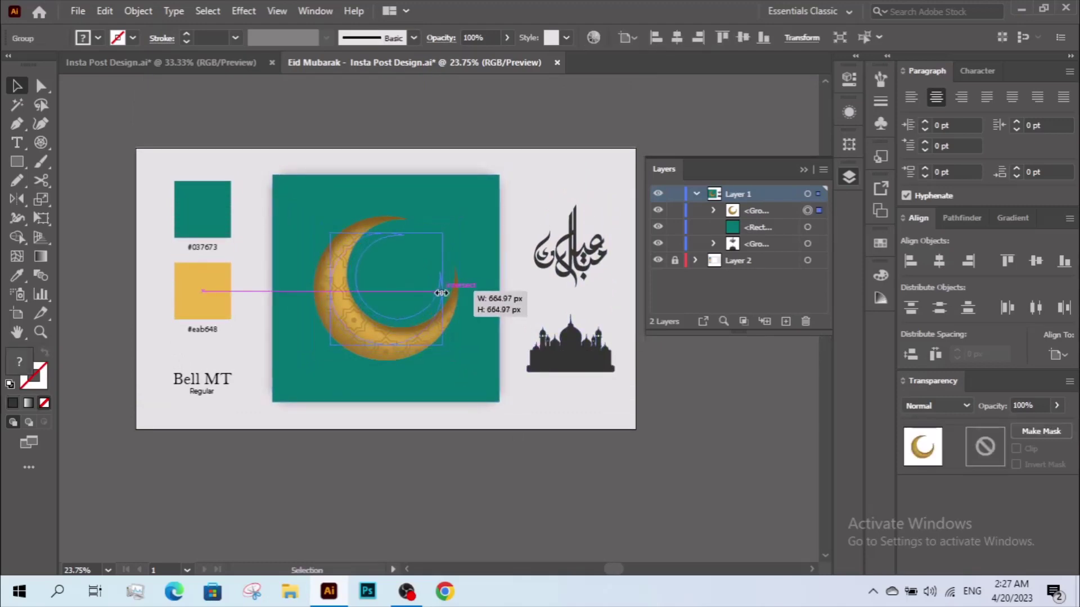
{"action": "left_click", "coordinate": [453, 421]}
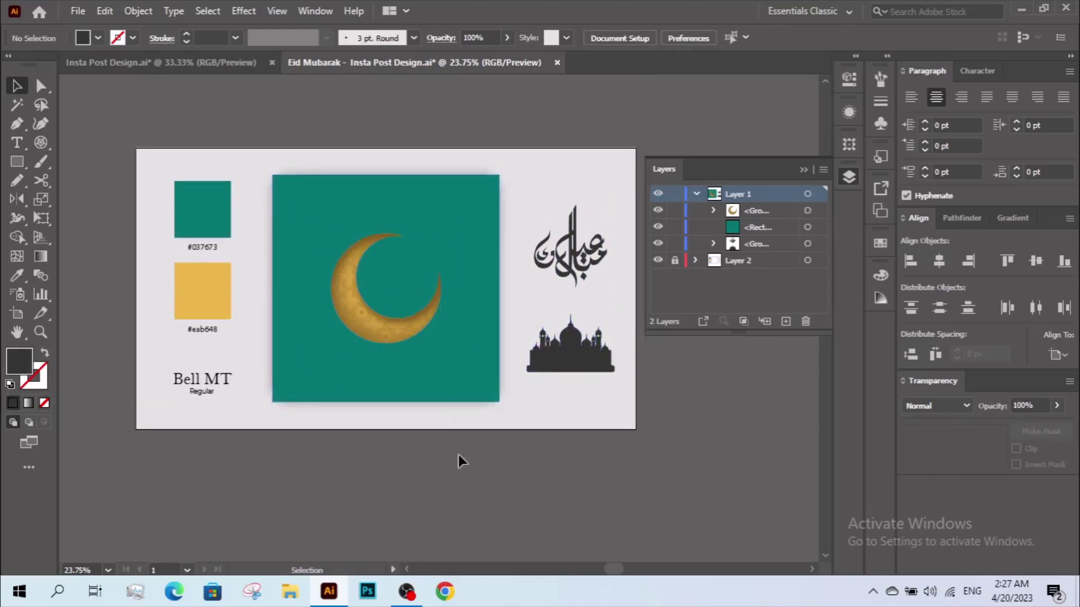
{"action": "scroll", "coordinate": [467, 469], "scroll_direction": "left", "scroll_amount": 2}
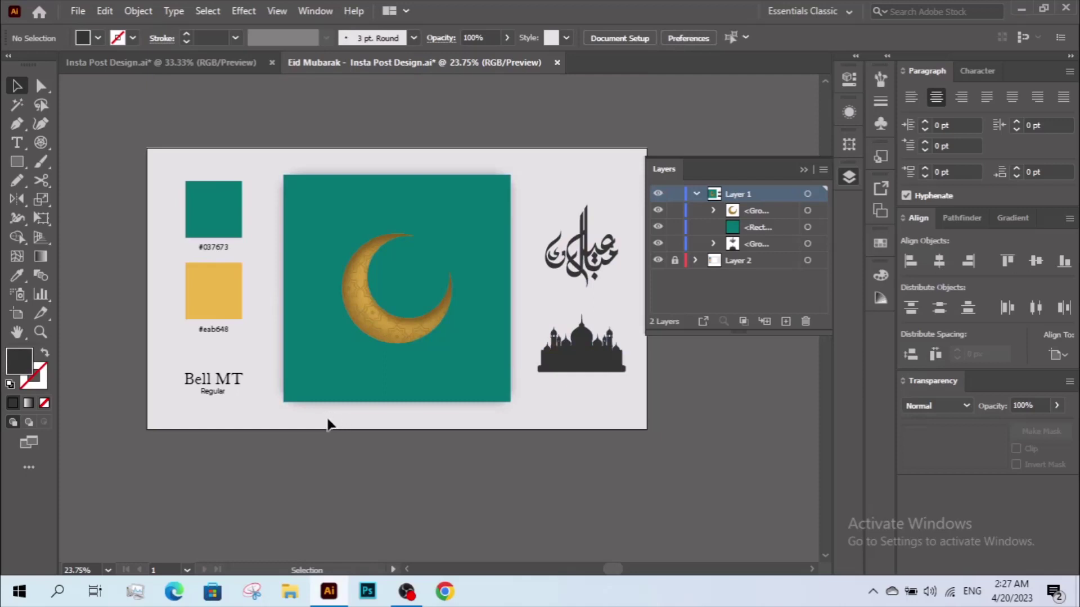
Ungroup the calligraphy from the mosque and duplicate the calligraphy below the artboard.
{"action": "scroll", "coordinate": [371, 449], "scroll_direction": "right", "scroll_amount": 3}
{"action": "left_click", "coordinate": [571, 248]}
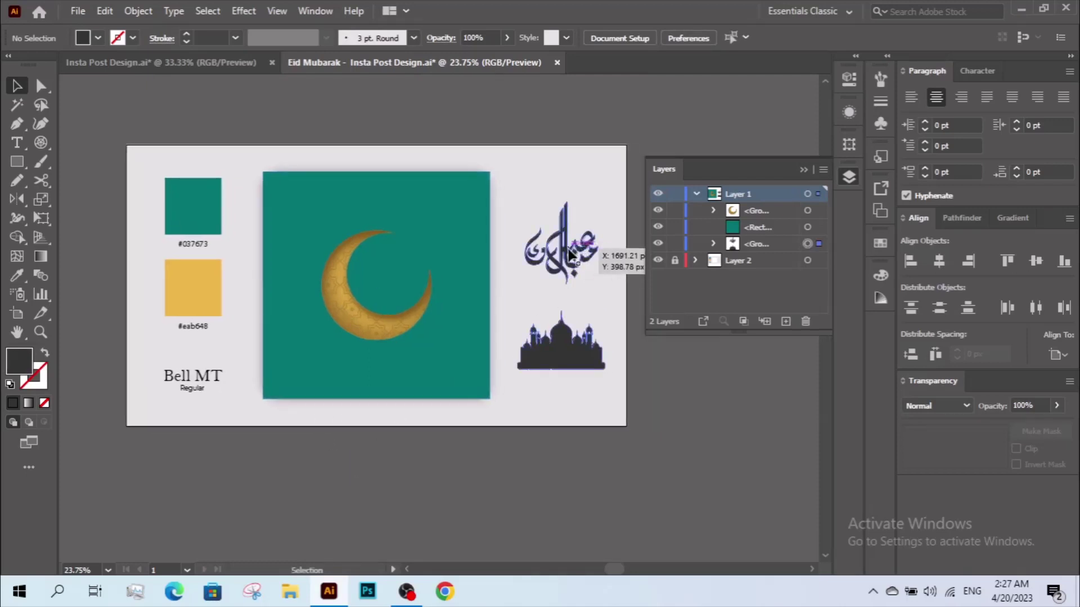
{"action": "right_click", "coordinate": [571, 247]}
{"action": "left_click", "coordinate": [614, 380]}
{"action": "left_click", "coordinate": [619, 414]}
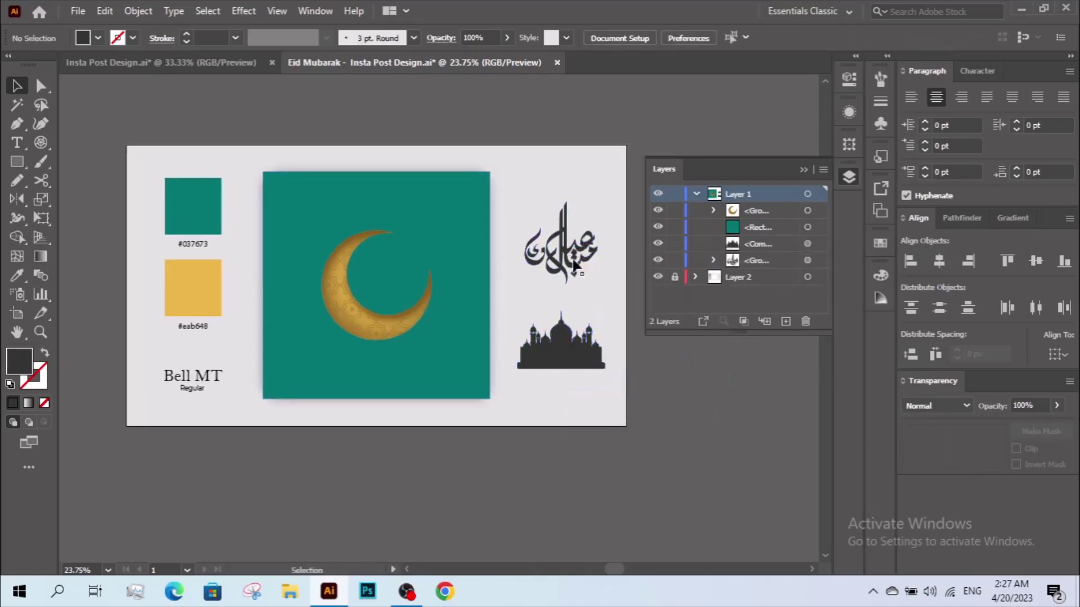
{"action": "left_click", "coordinate": [567, 271]}
{"action": "left_click_drag", "start_coordinate": [566, 272], "coordinate": [380, 535]}
Reposition the calligraphy copy below the artboard and enlarge it.
{"action": "scroll", "coordinate": [482, 405], "scroll_direction": "down", "scroll_amount": 5}
{"action": "key", "text": "z"}
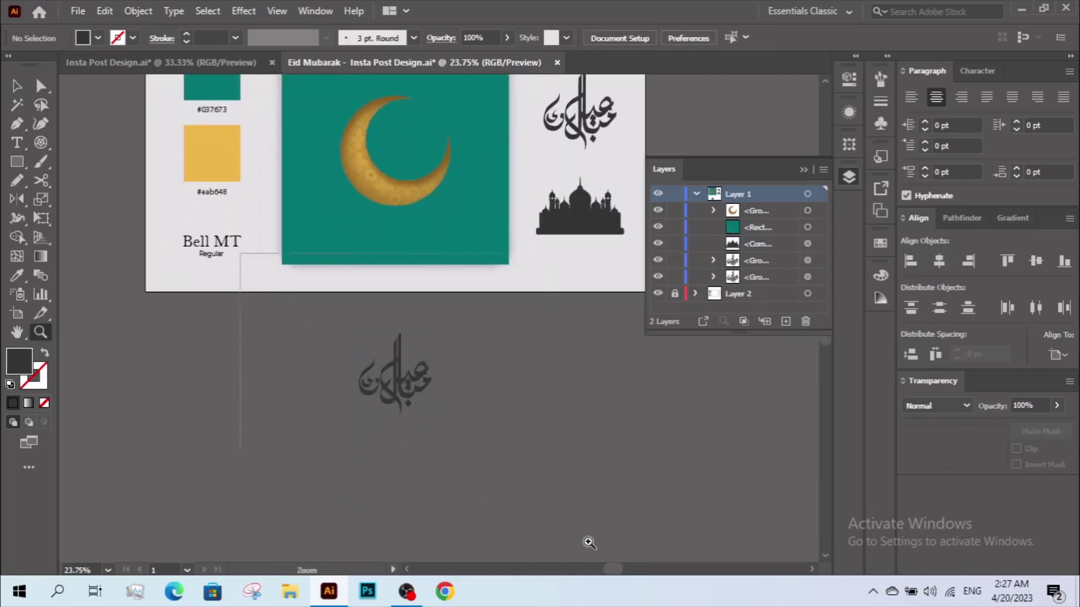
{"action": "scroll", "coordinate": [586, 546], "scroll_direction": "up", "scroll_amount": 2}
{"action": "scroll", "coordinate": [590, 444], "scroll_direction": "up", "scroll_amount": 2}
{"action": "key", "text": "v"}
{"action": "mouse_move", "coordinate": [425, 309]}
{"action": "left_mouse_down"}
{"action": "mouse_move", "coordinate": [402, 298]}
{"action": "mouse_move", "coordinate": [373, 371]}
{"action": "left_mouse_up"}
{"action": "mouse_move", "coordinate": [322, 284]}
{"action": "left_mouse_down"}
{"action": "mouse_move", "coordinate": [323, 349]}
{"action": "mouse_move", "coordinate": [388, 416]}
{"action": "left_mouse_up"}
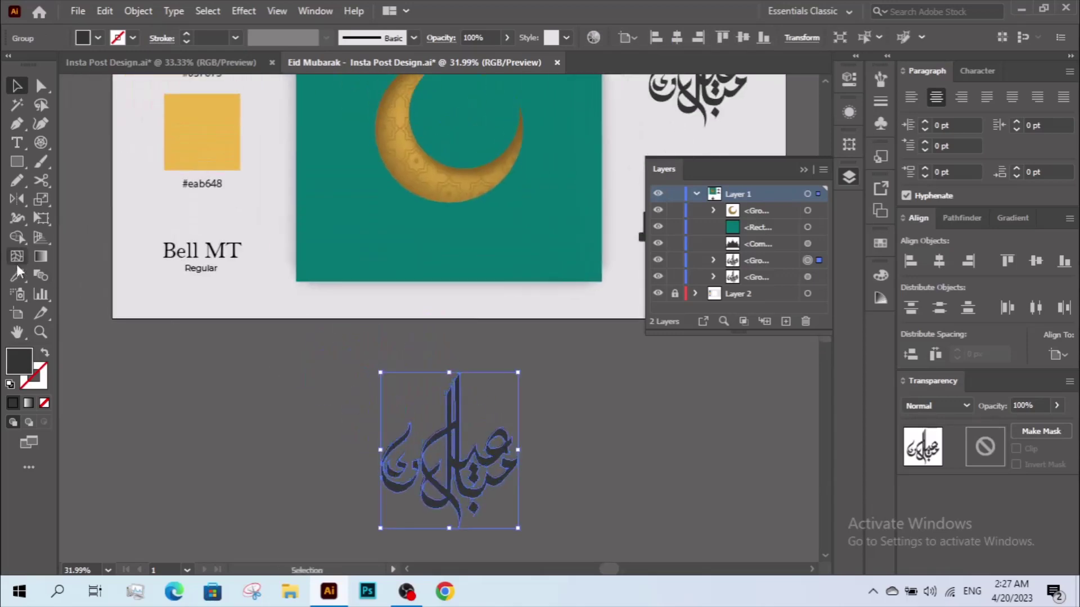
Colour the calligraphy copy gold #eab648 with the eyedropper and inspect it up close.
{"action": "key", "text": "i"}
{"action": "left_click", "coordinate": [210, 150]}
{"action": "scroll", "coordinate": [366, 391], "scroll_direction": "down", "scroll_amount": 1}
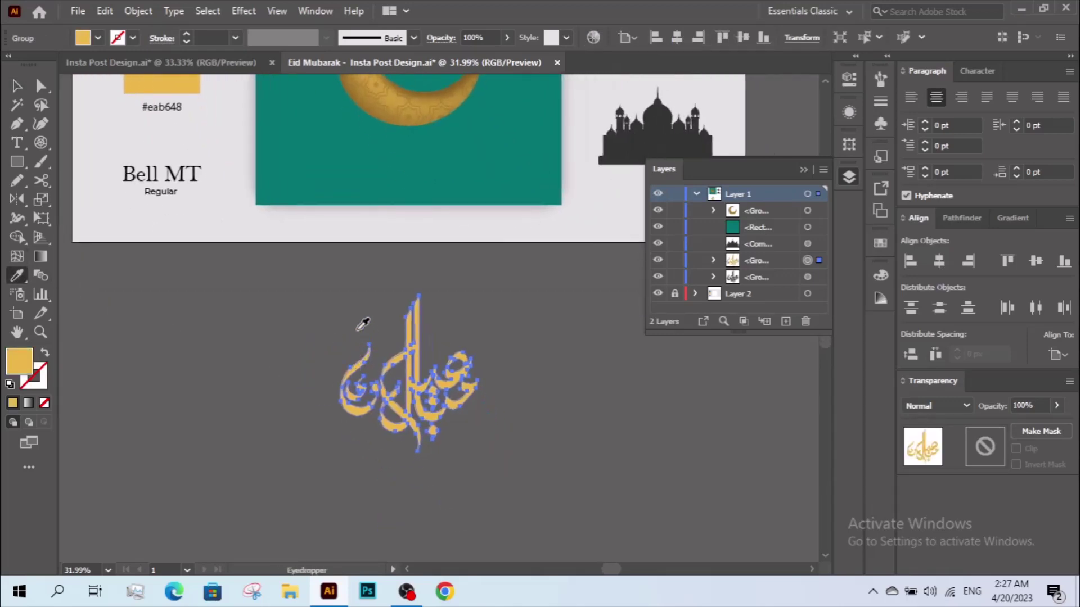
{"action": "key", "text": "v"}
{"action": "left_click", "coordinate": [286, 269]}
{"action": "mouse_move", "coordinate": [385, 389]}
{"action": "left_mouse_down"}
{"action": "mouse_move", "coordinate": [520, 461]}
{"action": "mouse_move", "coordinate": [453, 459]}
{"action": "left_mouse_up"}
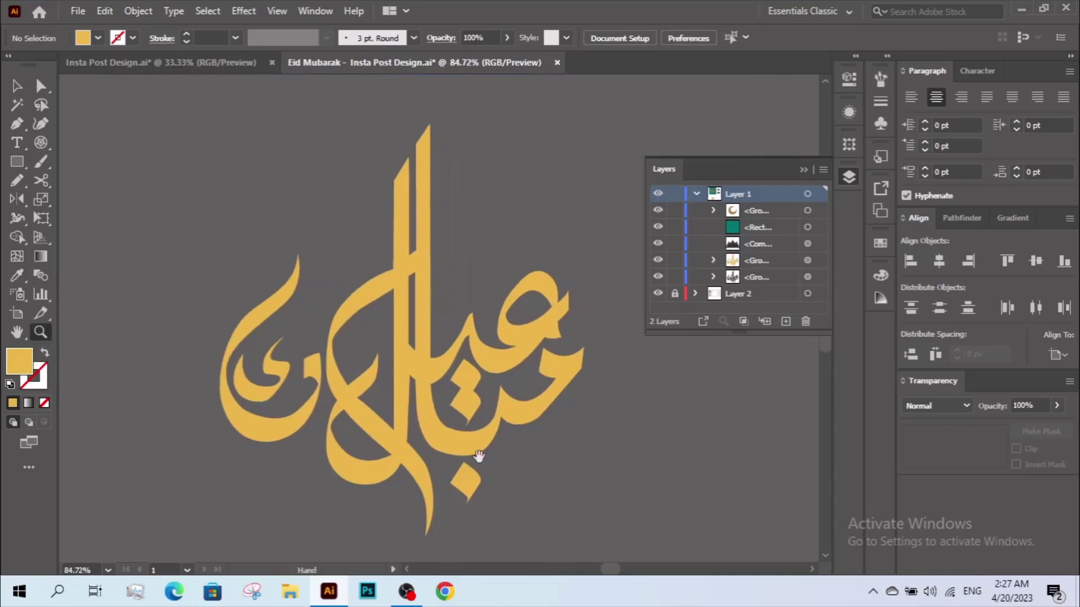
{"action": "key", "text": "ctrl+minus"}
{"action": "key", "text": "ctrl+minus"}
Duplicate the gold calligraphy to the left.
{"action": "left_click_drag", "start_coordinate": [469, 423], "coordinate": [508, 510]}
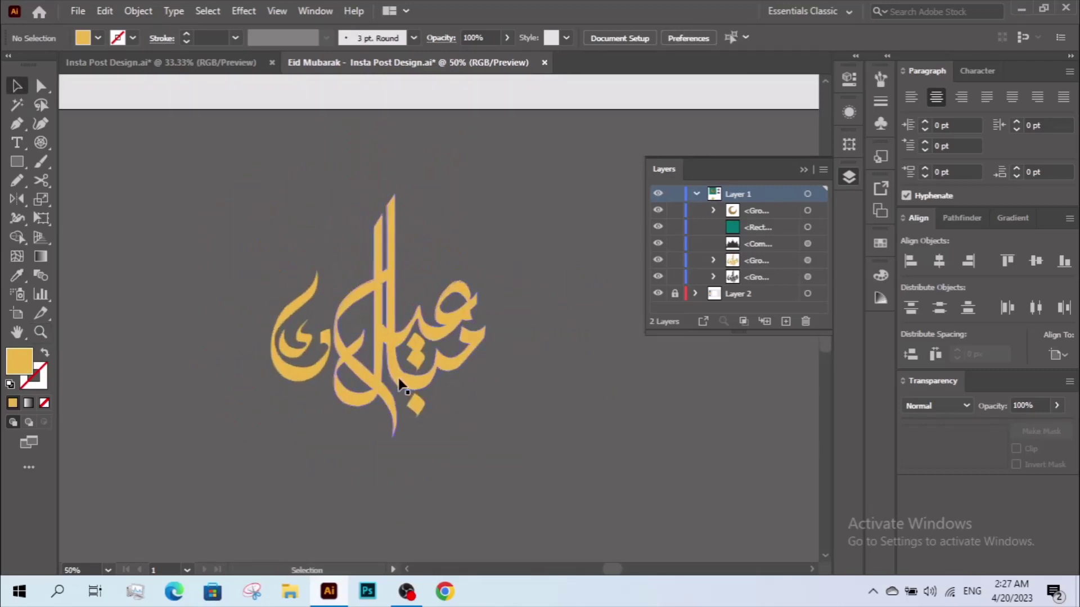
{"action": "left_click", "coordinate": [404, 387]}
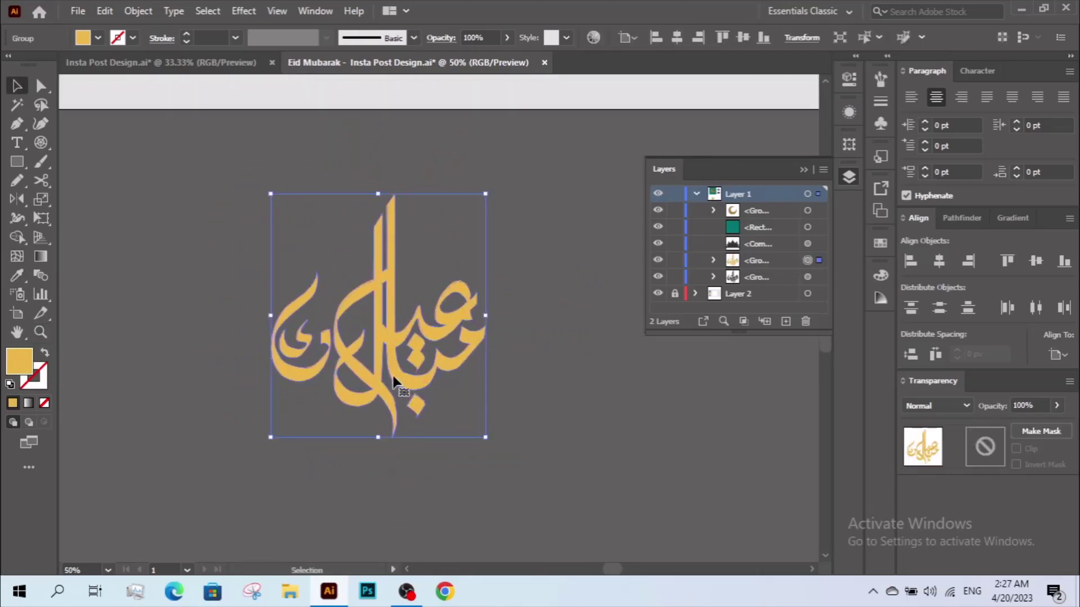
{"action": "left_click_drag", "start_coordinate": [350, 368], "coordinate": [592, 405]}
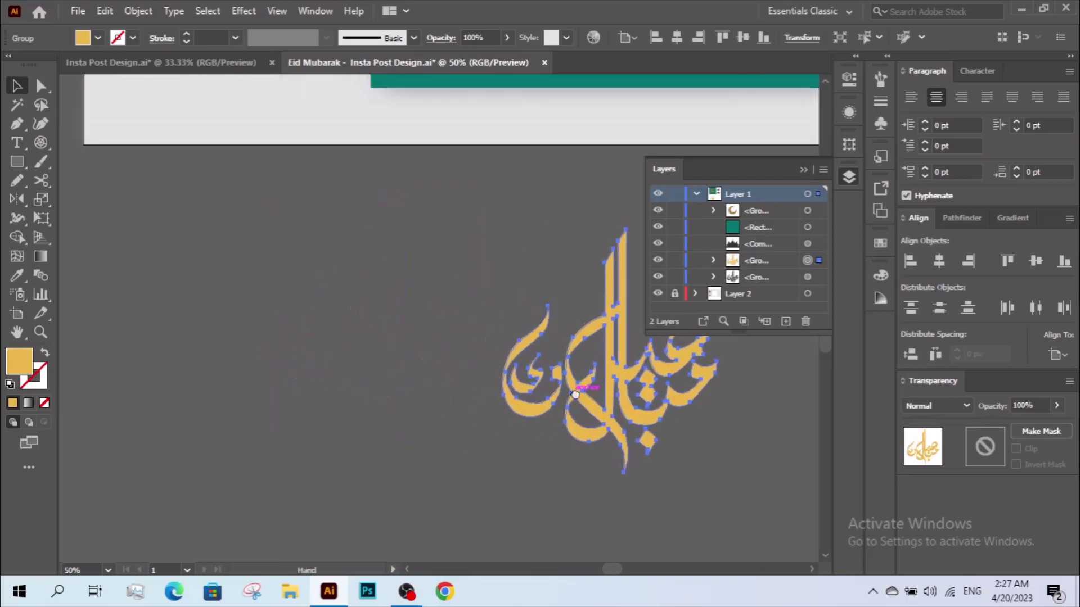
{"action": "left_click_drag", "start_coordinate": [701, 404], "coordinate": [379, 461]}
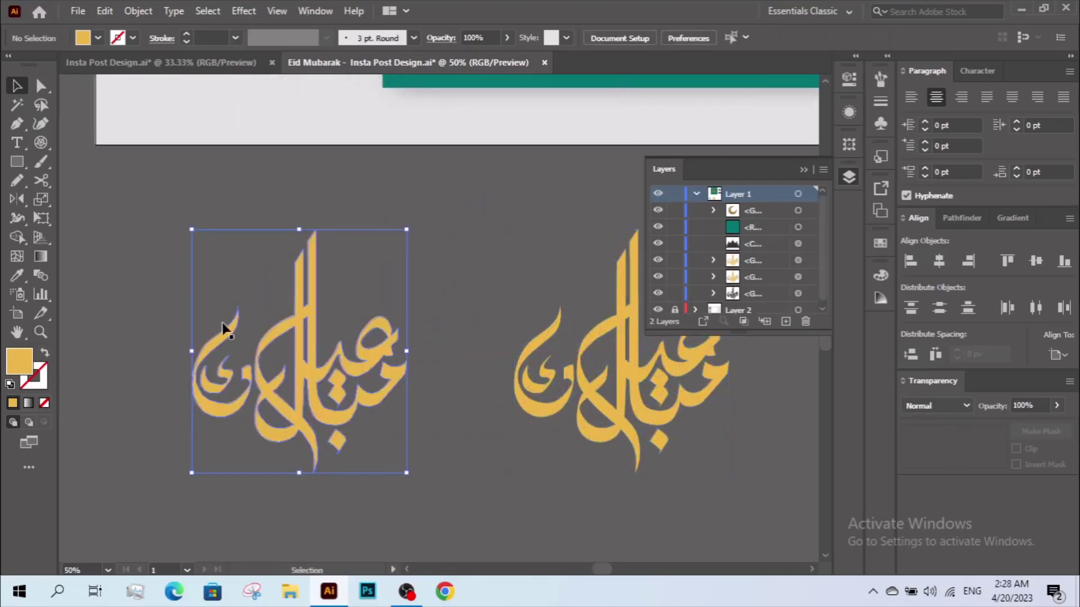
{"action": "left_click", "coordinate": [129, 259]}
Draw a square over the copy and centre it horizontally and vertically on the calligraphy.
{"action": "left_click", "coordinate": [26, 168]}
{"action": "left_click_drag", "start_coordinate": [166, 198], "coordinate": [453, 434]}
{"action": "key", "text": "v"}
{"action": "left_click_drag", "start_coordinate": [289, 381], "coordinate": [382, 415]}
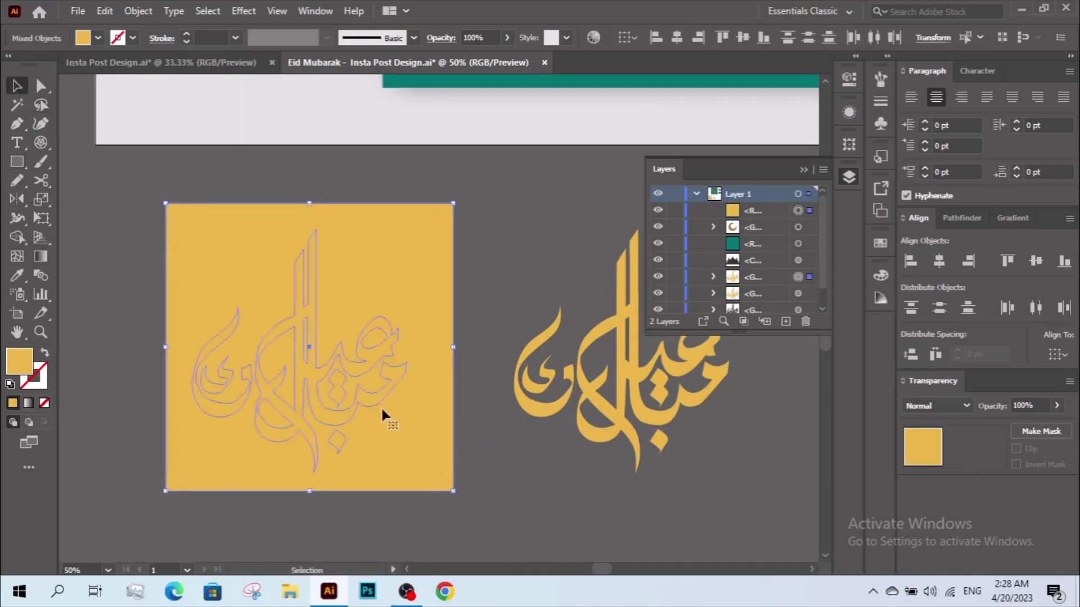
{"action": "left_click", "coordinate": [392, 339]}
{"action": "left_click", "coordinate": [939, 260]}
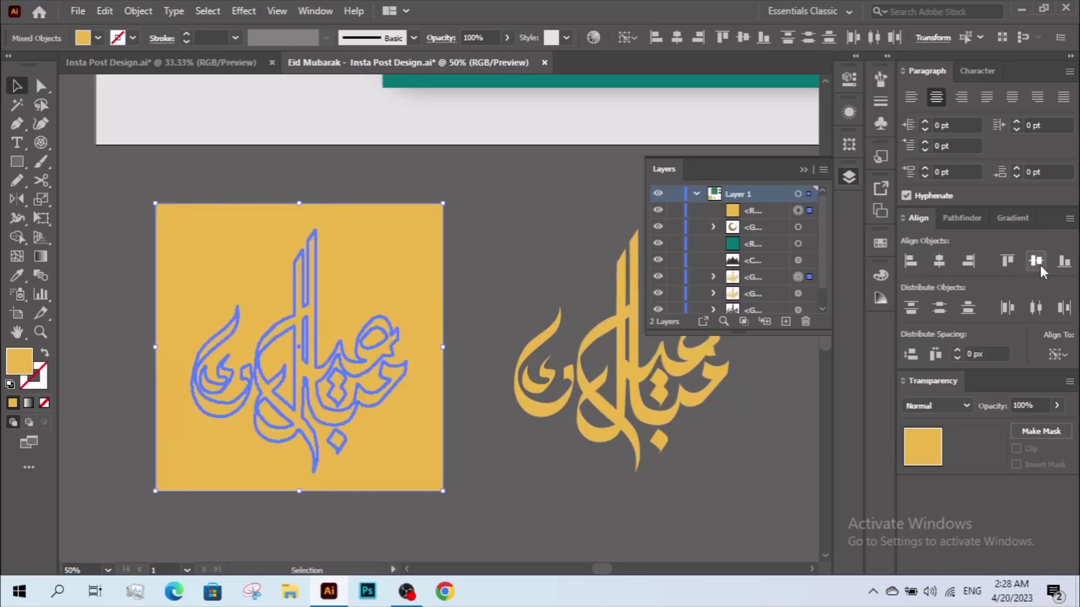
{"action": "left_click", "coordinate": [1035, 260]}
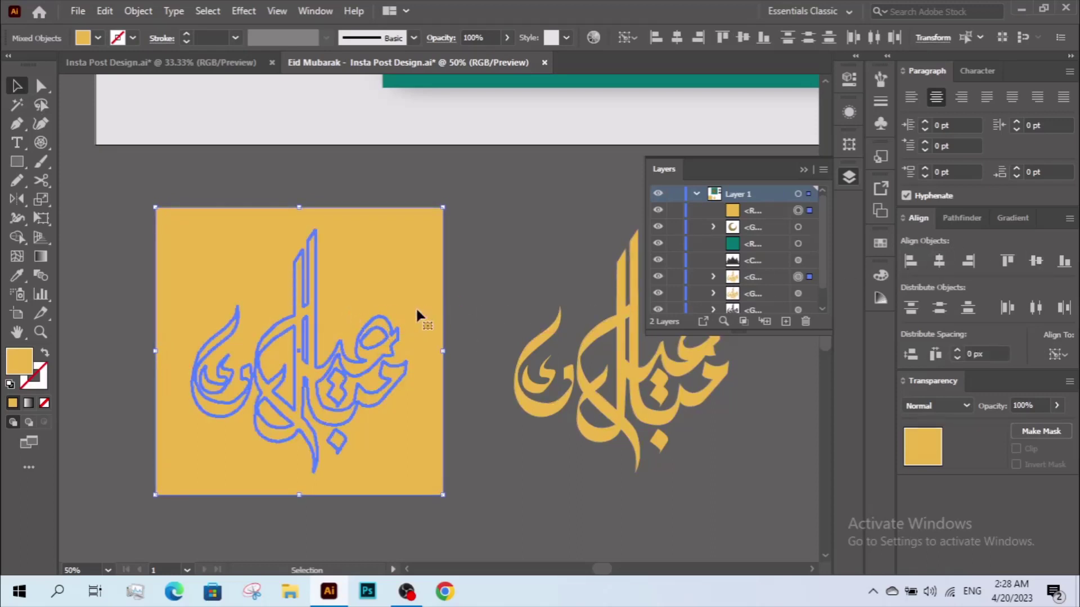
Cut the calligraphy shape out of the square with Pathfinder Minus Front.
{"action": "left_click", "coordinate": [962, 217]}
{"action": "left_click", "coordinate": [940, 261]}
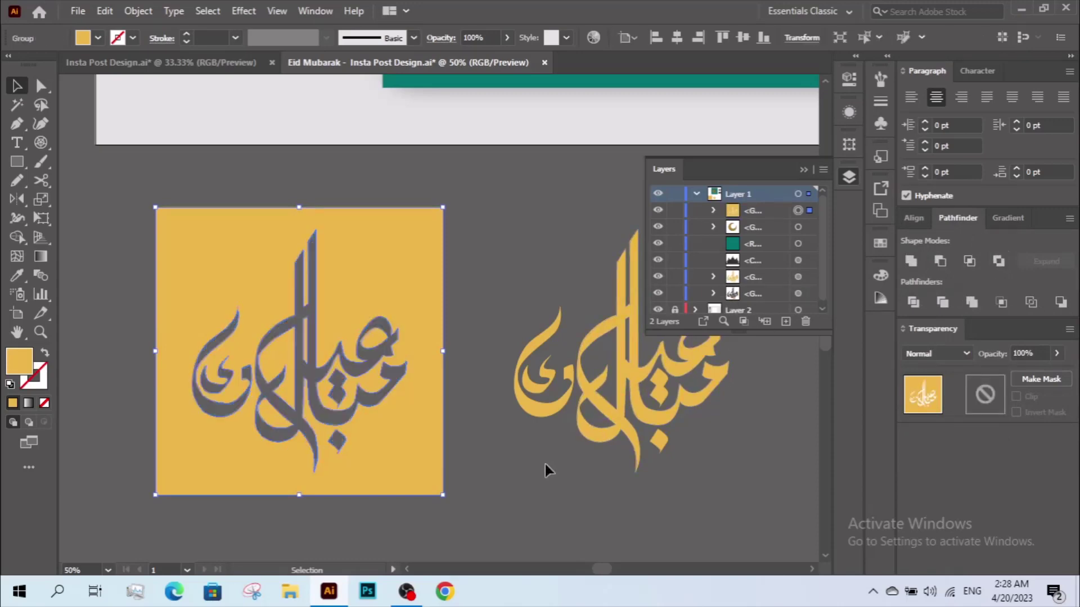
{"action": "left_click", "coordinate": [501, 489]}
{"action": "left_click_drag", "start_coordinate": [523, 481], "coordinate": [470, 480]}
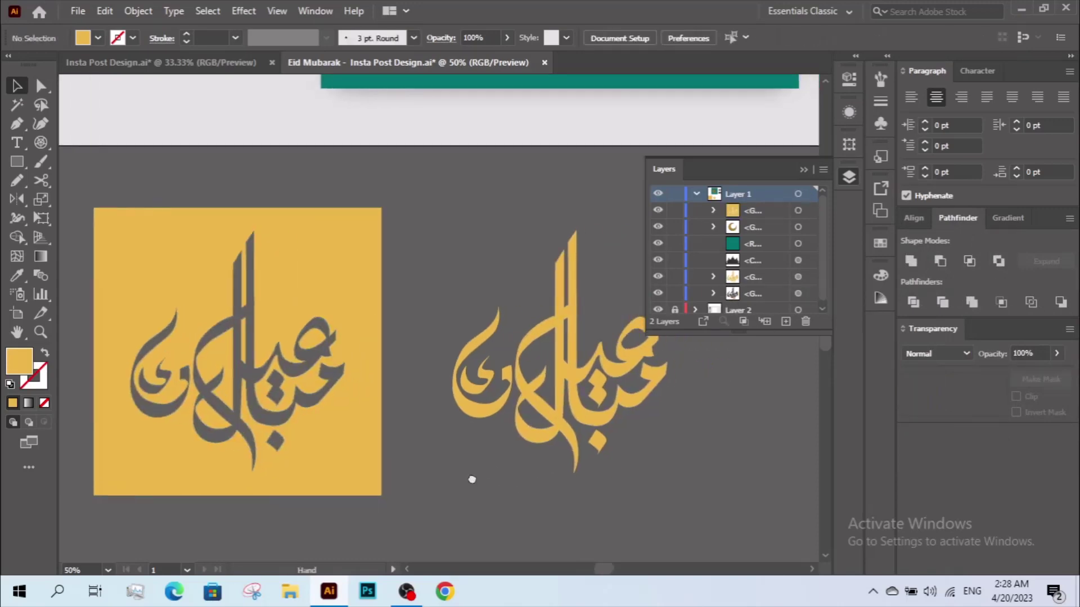
{"action": "left_click", "coordinate": [568, 431]}
Regroup the calligraphy, paste a copy in place and move it to the right.
{"action": "scroll", "coordinate": [534, 430], "scroll_direction": "right", "scroll_amount": 3}
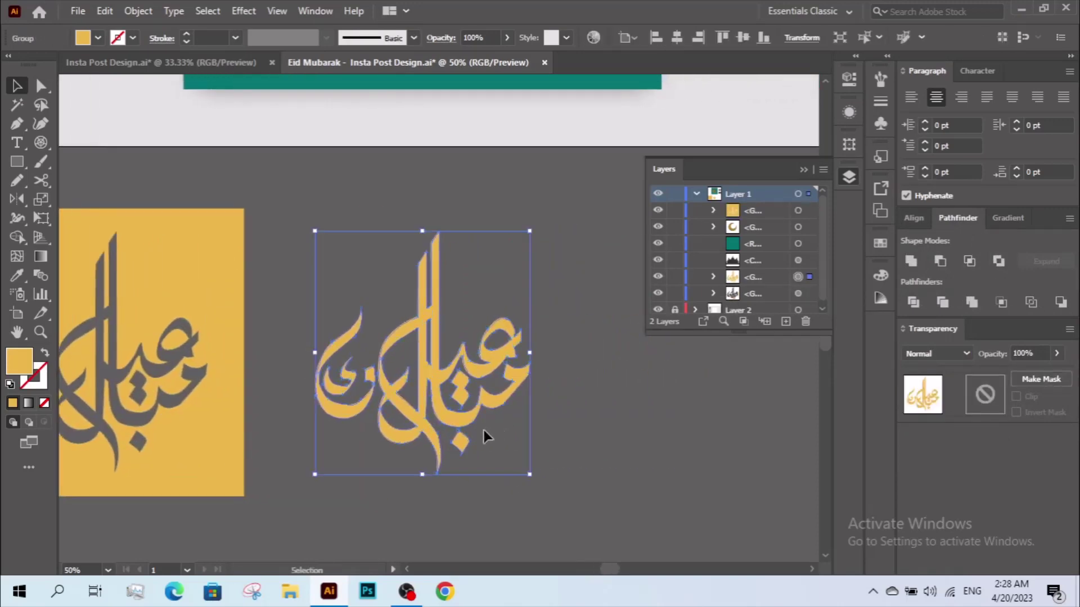
{"action": "right_click", "coordinate": [429, 436]}
{"action": "left_click", "coordinate": [480, 288]}
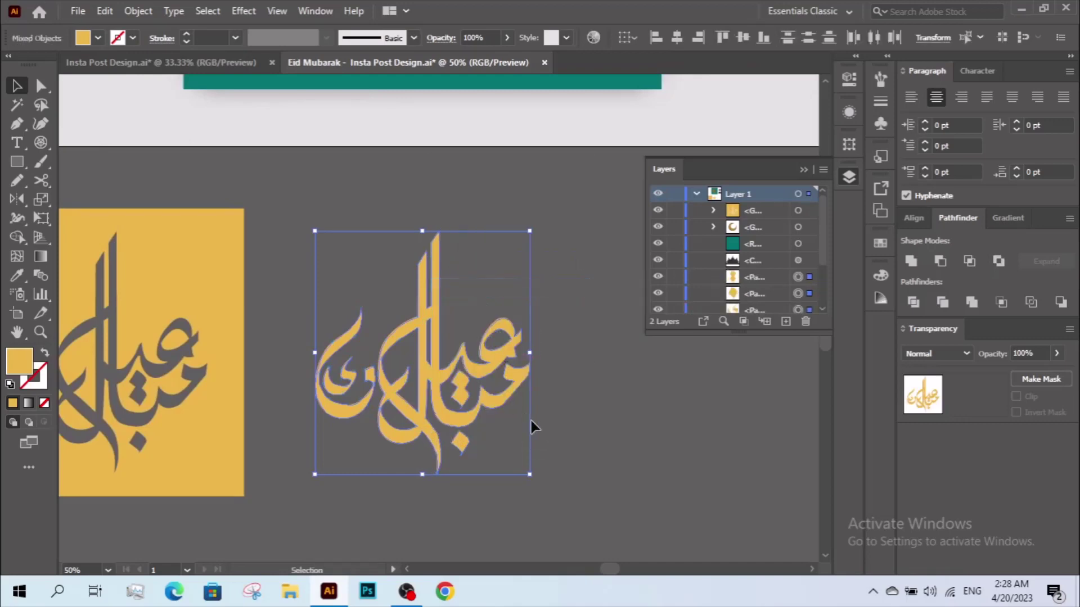
{"action": "key", "text": "ctrl+g"}
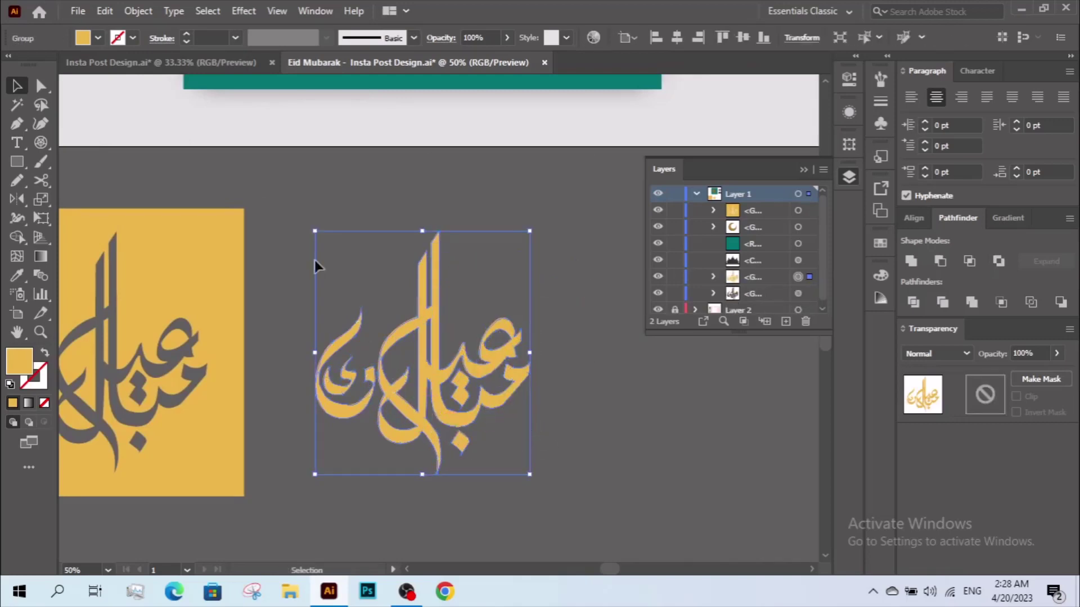
{"action": "left_click", "coordinate": [105, 10]}
{"action": "left_click", "coordinate": [147, 87]}
{"action": "left_click", "coordinate": [105, 10]}
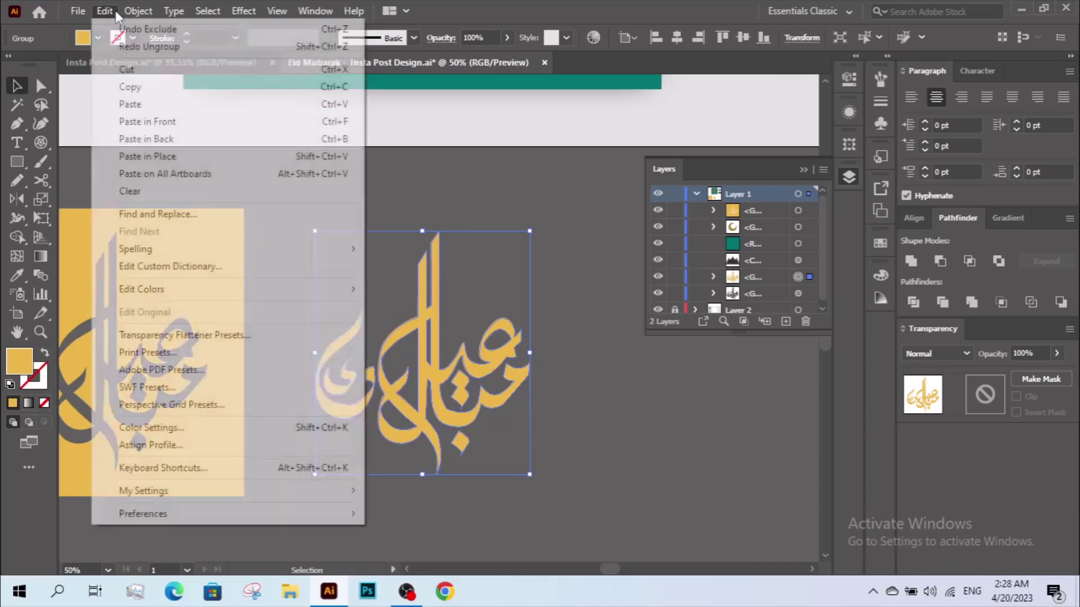
{"action": "left_click", "coordinate": [188, 156]}
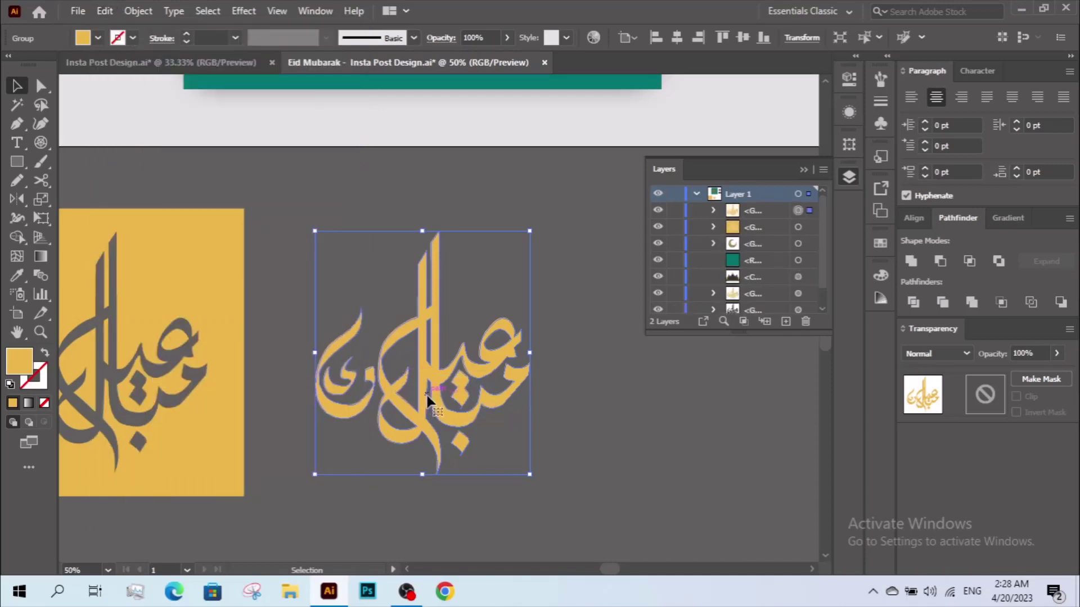
{"action": "left_click_drag", "start_coordinate": [425, 393], "coordinate": [700, 412]}
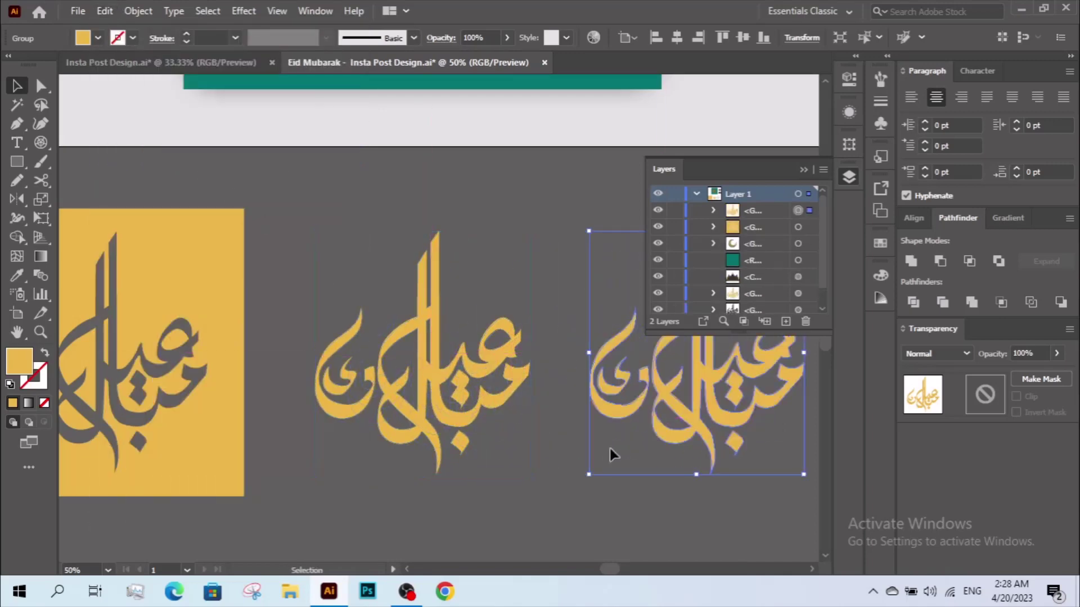
Ungroup the middle calligraphy and move the cut-out gold square over it.
{"action": "left_click", "coordinate": [494, 407]}
{"action": "scroll", "coordinate": [489, 394], "scroll_direction": "left", "scroll_amount": 2}
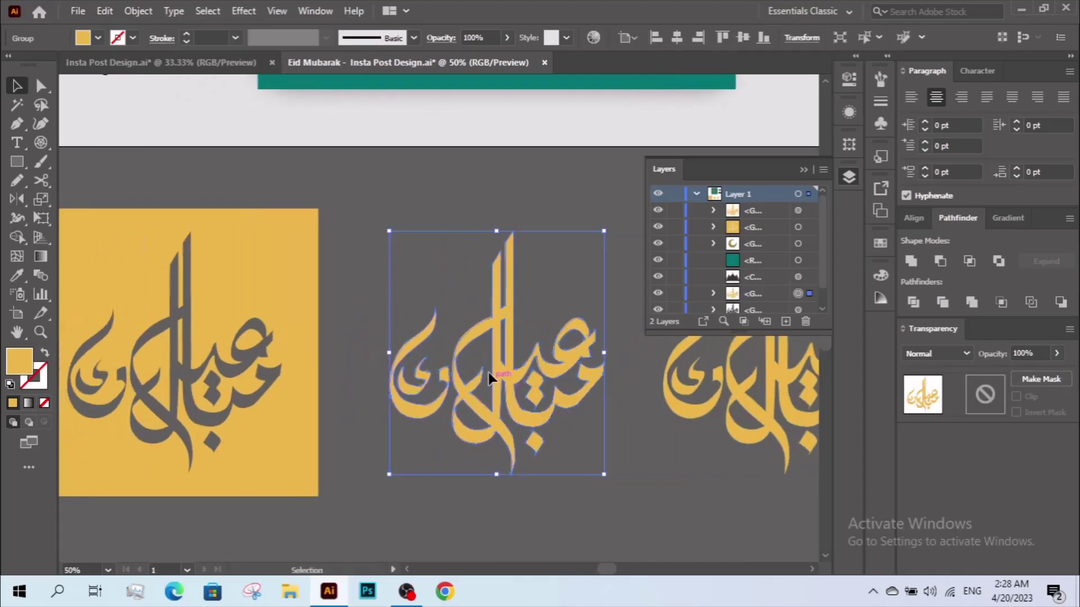
{"action": "right_click", "coordinate": [490, 376]}
{"action": "left_click", "coordinate": [535, 227]}
{"action": "left_click", "coordinate": [571, 453]}
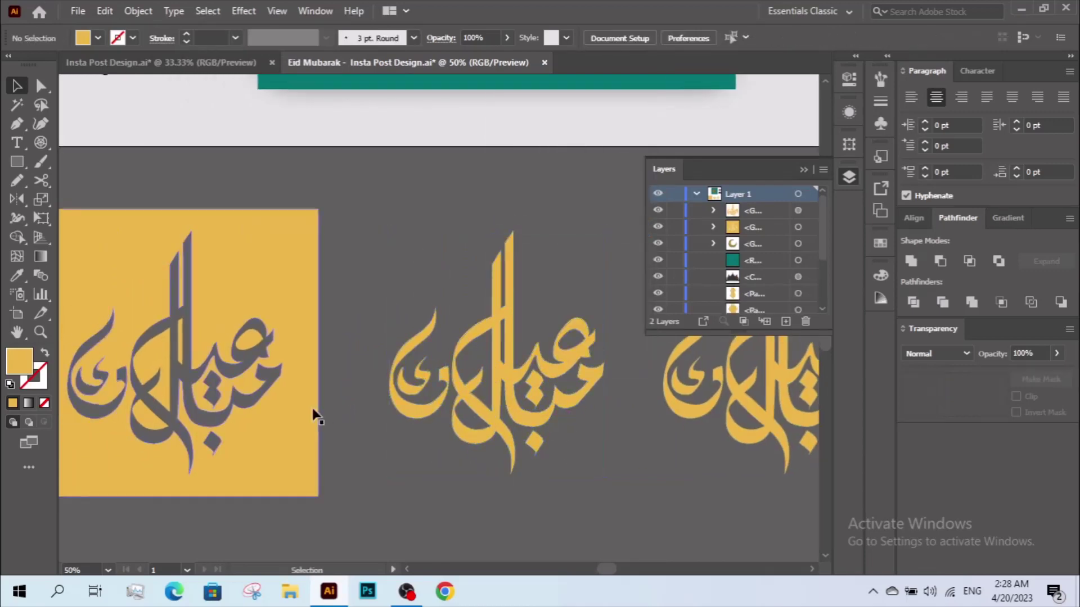
{"action": "left_click", "coordinate": [291, 409]}
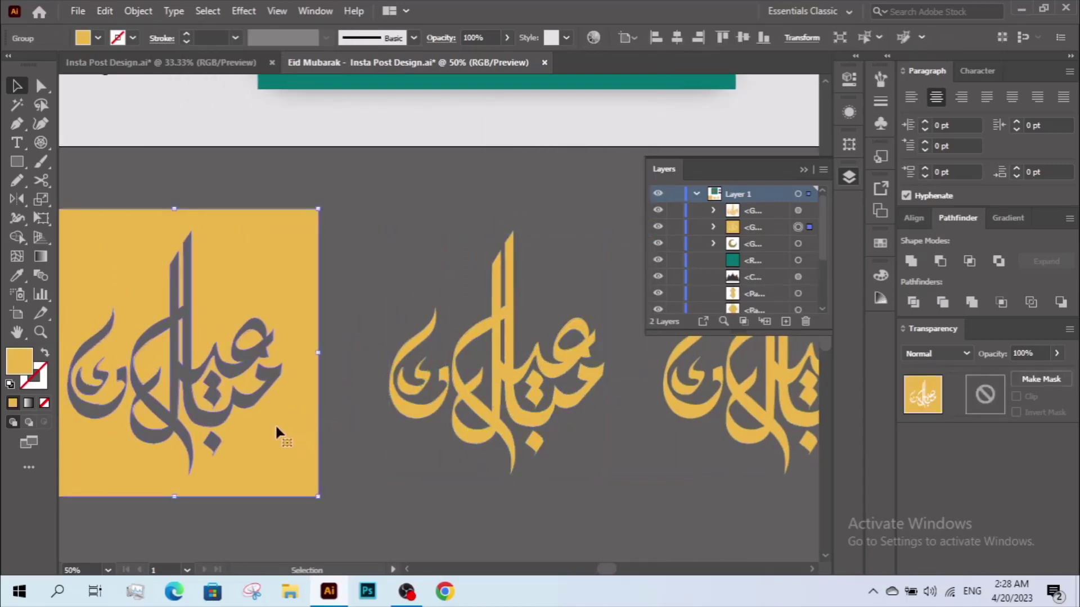
{"action": "left_click_drag", "start_coordinate": [275, 423], "coordinate": [596, 426]}
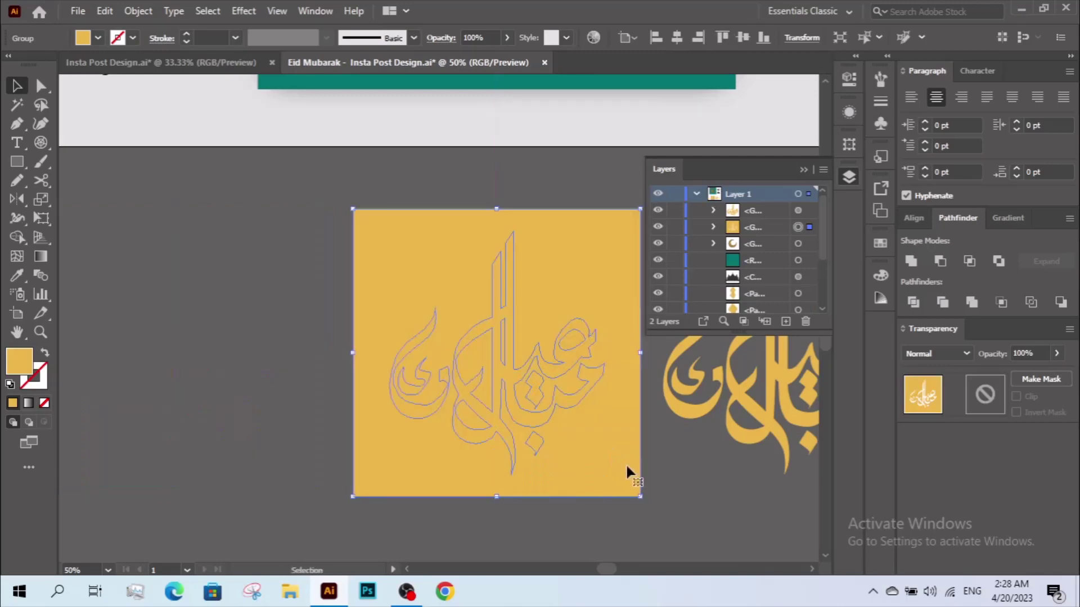
Fill the cut-out square with the darker gold #b28432.
{"action": "left_click_drag", "start_coordinate": [660, 470], "coordinate": [623, 470]}
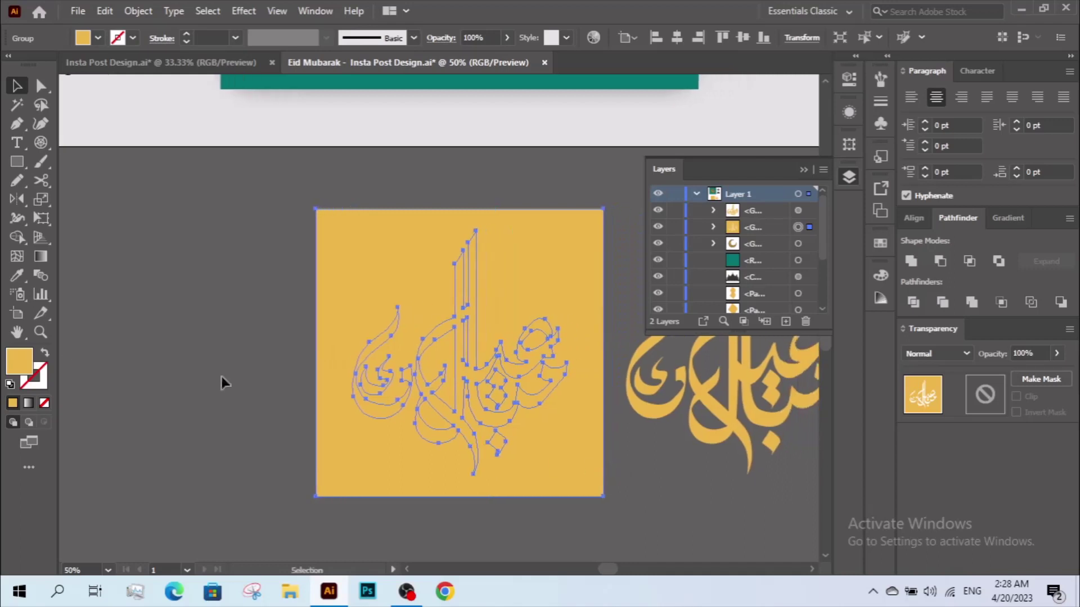
{"action": "double_click", "coordinate": [35, 364]}
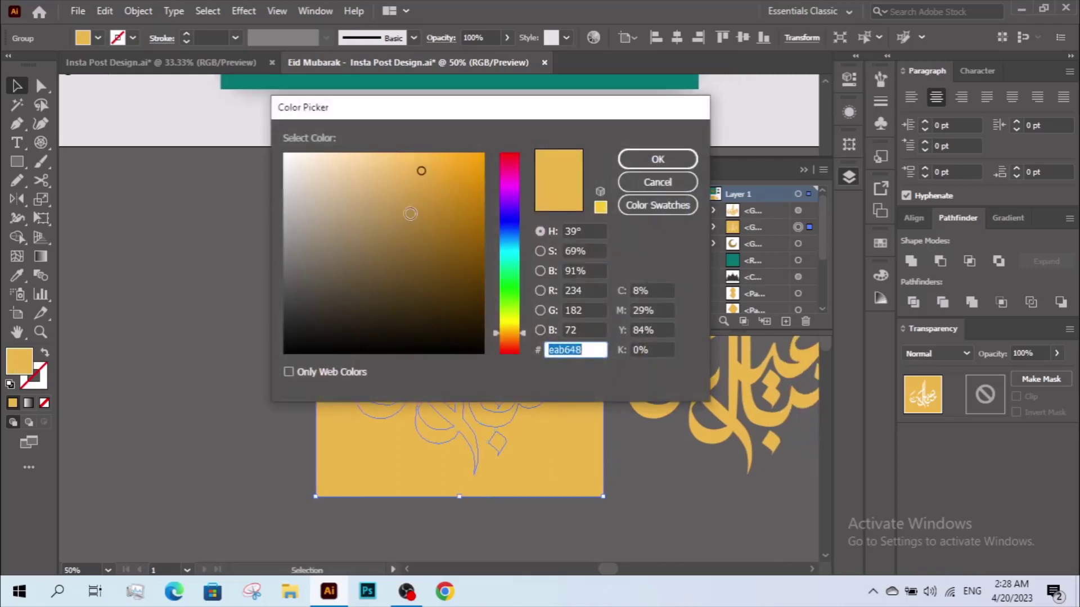
{"action": "left_click_drag", "start_coordinate": [424, 188], "coordinate": [429, 212]}
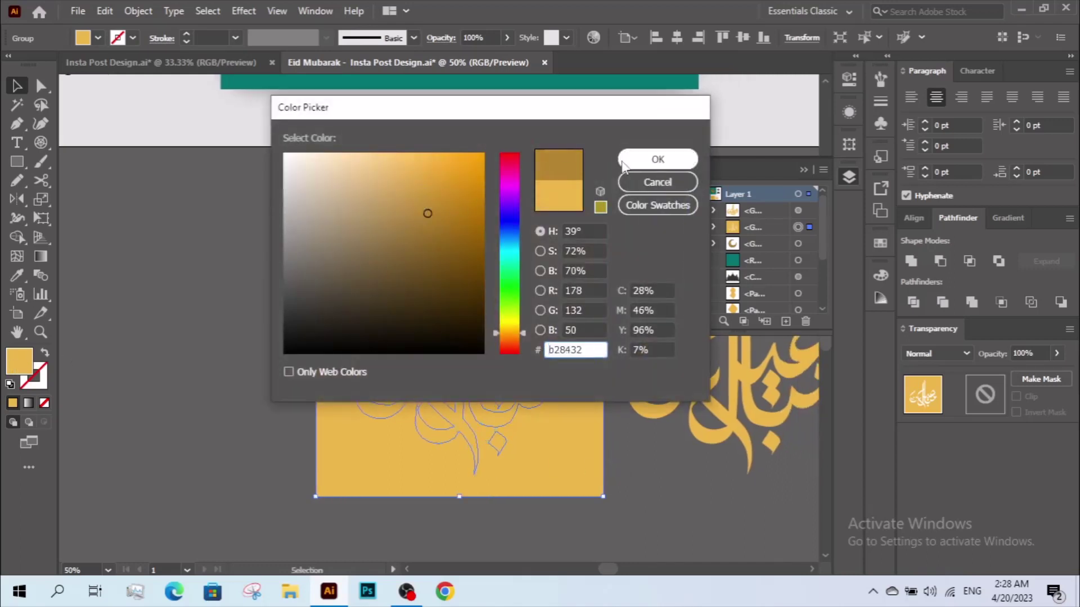
{"action": "left_click", "coordinate": [658, 159]}
Zoom in and nudge the square to test a shadow offset, then undo the move.
{"action": "left_click_drag", "start_coordinate": [410, 241], "coordinate": [397, 235]}
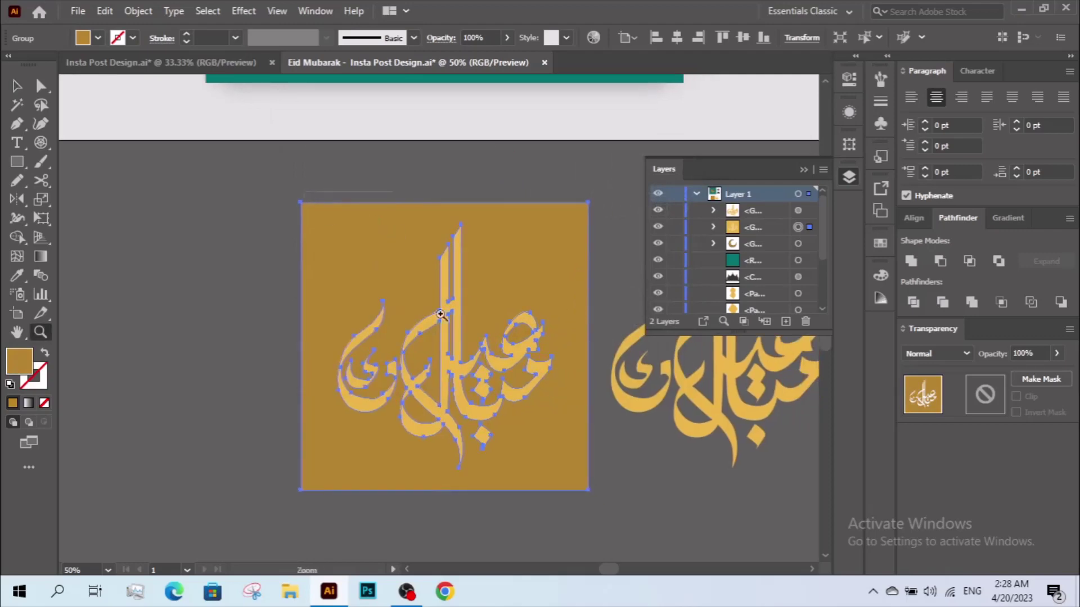
{"action": "left_click_drag", "start_coordinate": [618, 514], "coordinate": [601, 497]}
{"action": "key", "text": "v"}
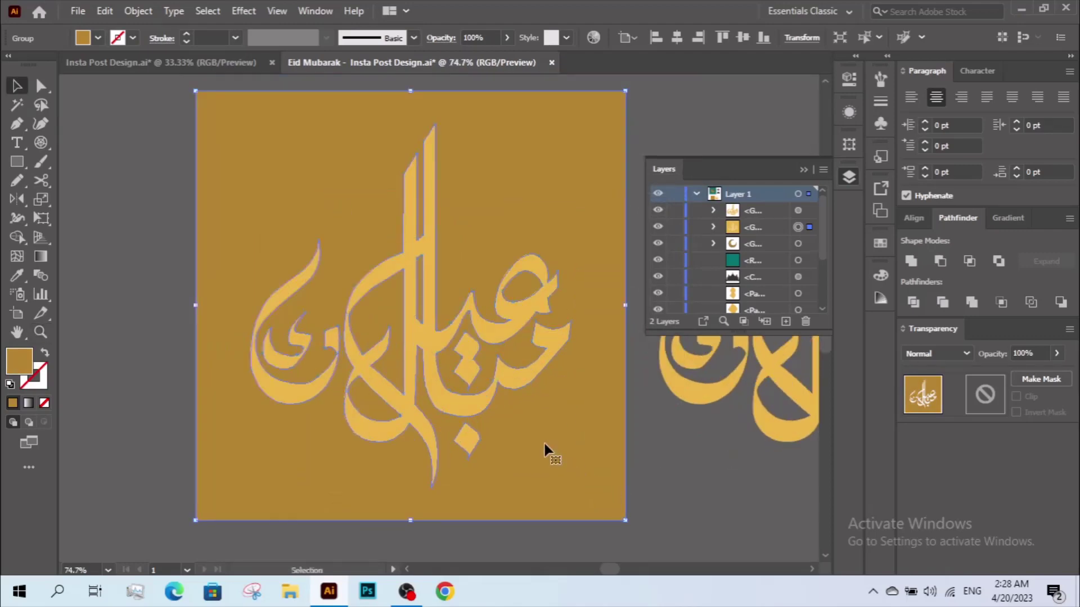
{"action": "left_click_drag", "start_coordinate": [540, 444], "coordinate": [539, 439]}
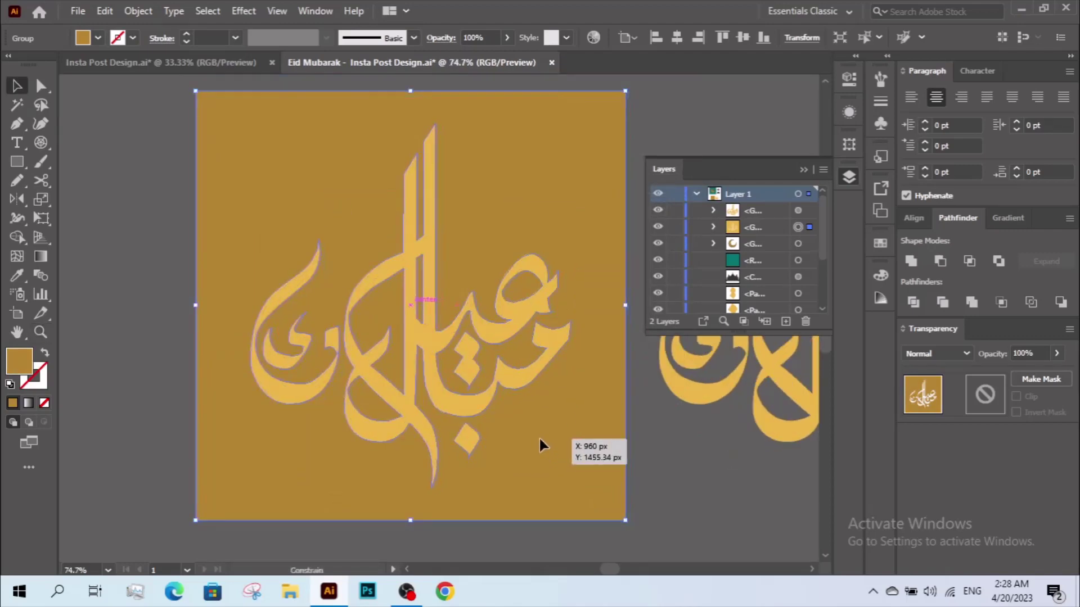
{"action": "left_click_drag", "start_coordinate": [540, 439], "coordinate": [541, 443]}
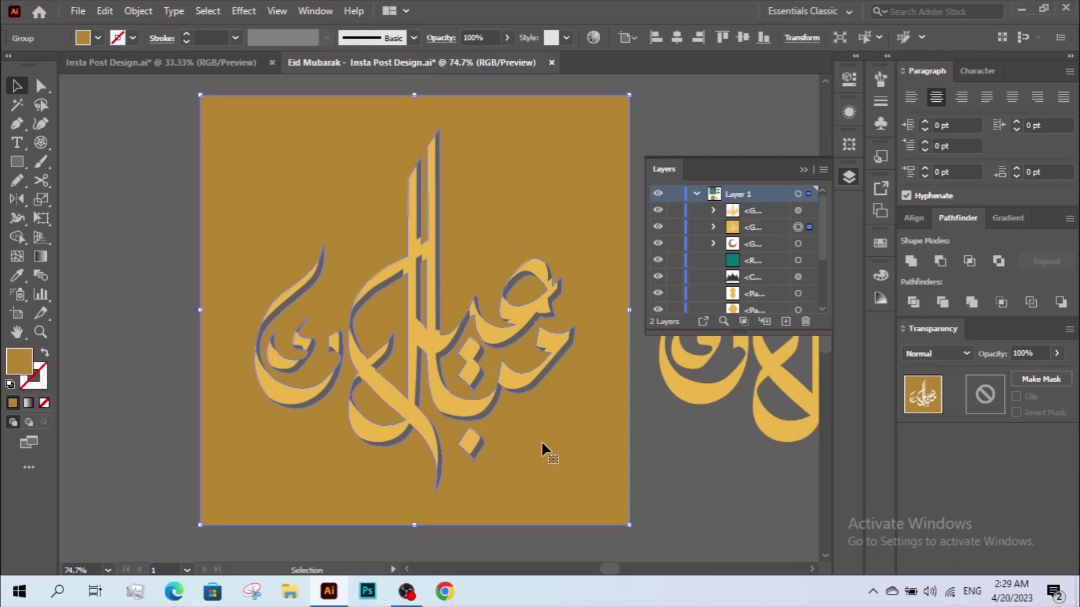
{"action": "key", "text": "ctrl+z"}
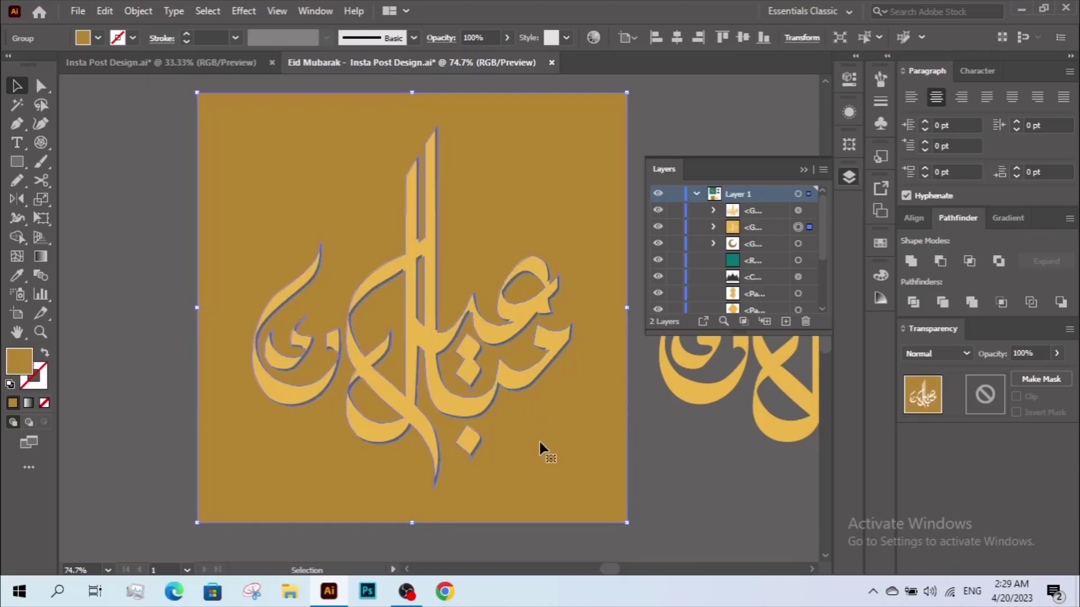
Apply a Gaussian Blur with a 3-pixel radius to the golden square and calligraphy shadow.
{"action": "left_click", "coordinate": [243, 11]}
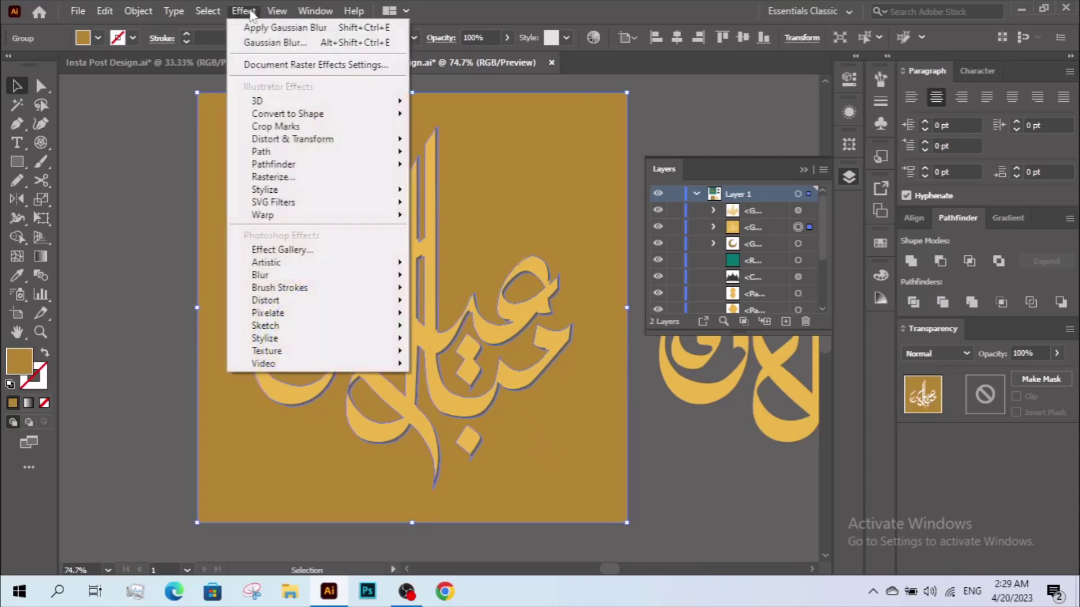
{"action": "left_click", "coordinate": [456, 277]}
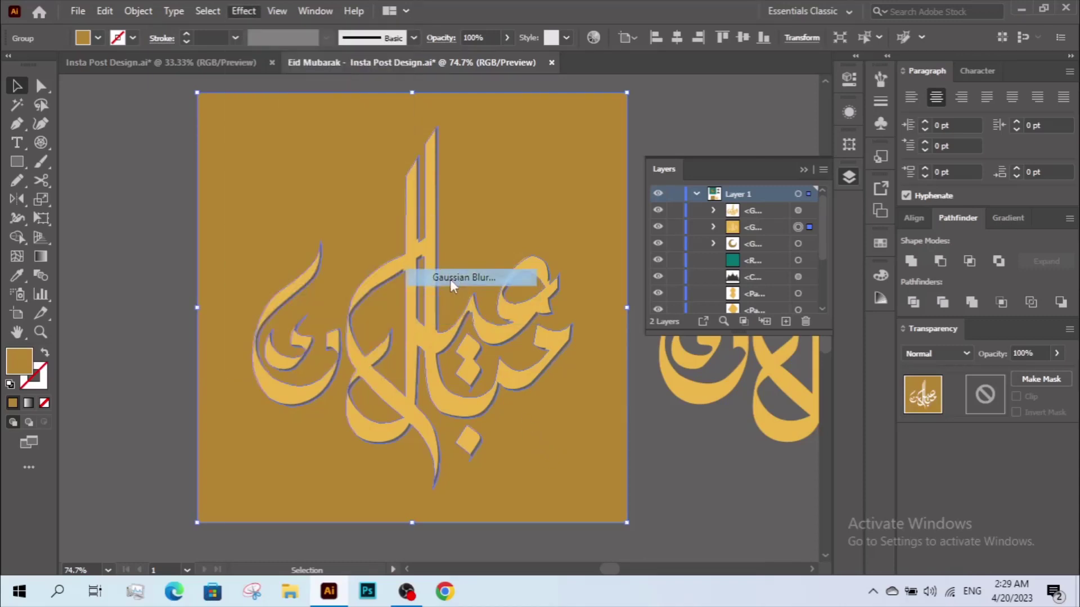
{"action": "left_click_drag", "start_coordinate": [805, 269], "coordinate": [797, 269]}
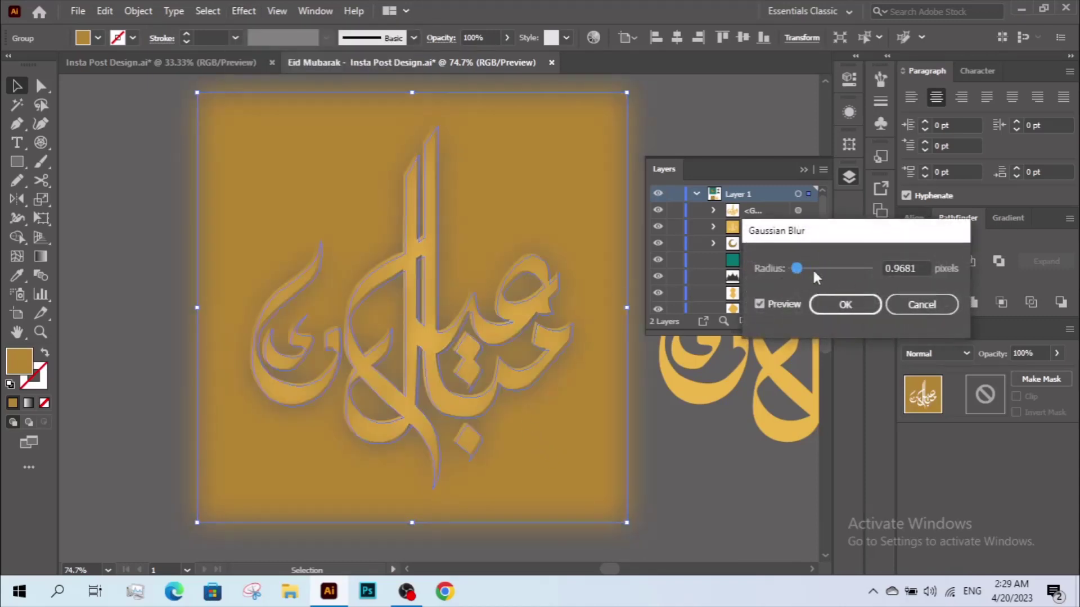
{"action": "left_click", "coordinate": [914, 269]}
{"action": "type", "text": "3"}
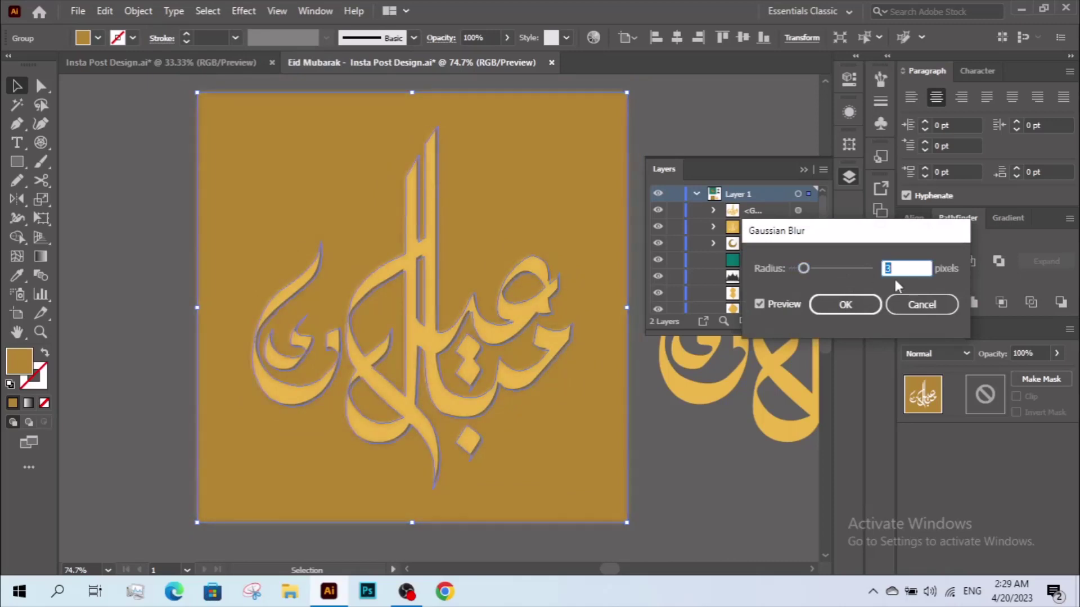
{"action": "left_click", "coordinate": [845, 304]}
{"action": "left_click", "coordinate": [690, 452]}
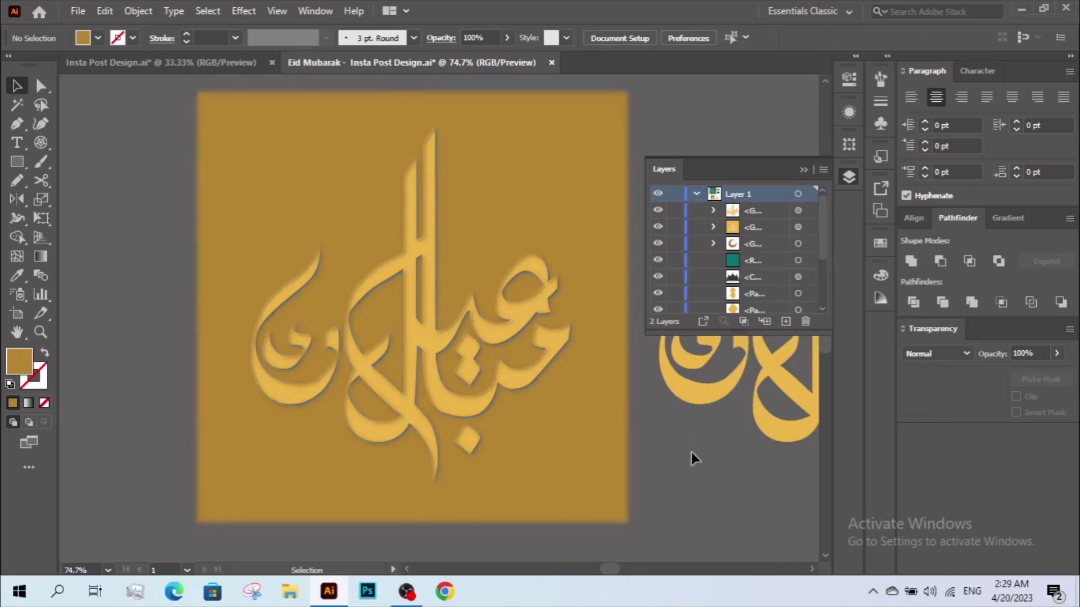
Duplicate and reorder the golden background group in Layers, keeping a hidden copy.
{"action": "left_click", "coordinate": [470, 408]}
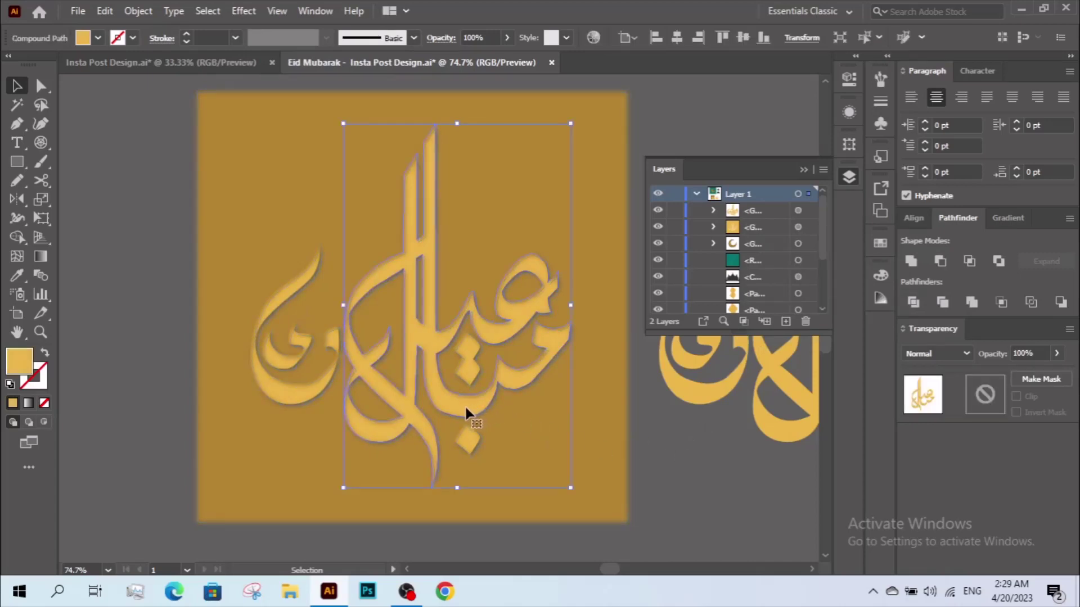
{"action": "left_click", "coordinate": [537, 439]}
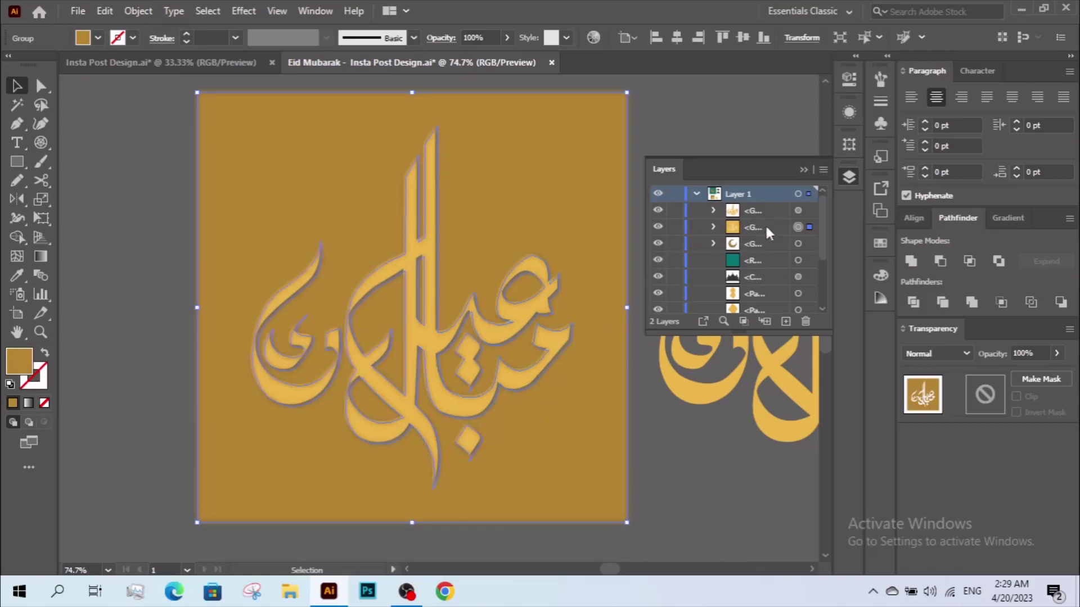
{"action": "left_click_drag", "start_coordinate": [765, 225], "coordinate": [765, 207]}
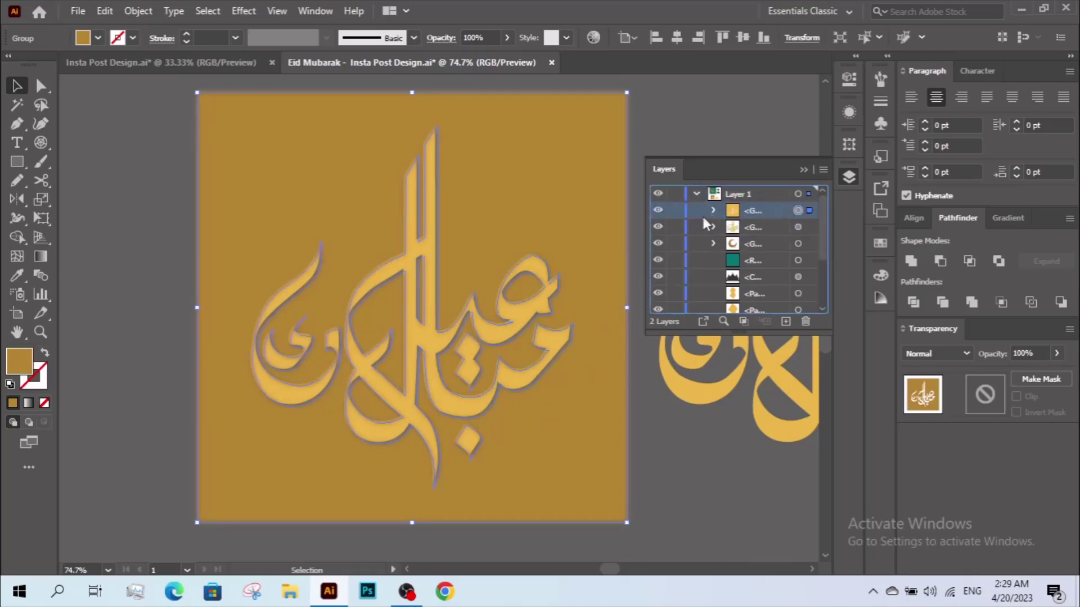
{"action": "left_click", "coordinate": [658, 210]}
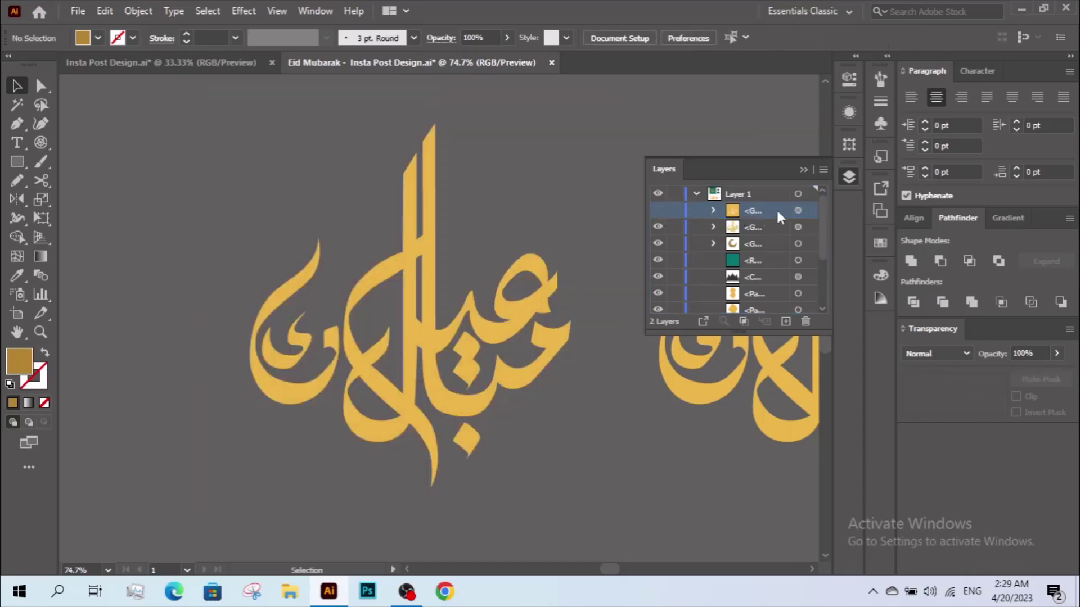
{"action": "left_click_drag", "start_coordinate": [776, 208], "coordinate": [786, 321]}
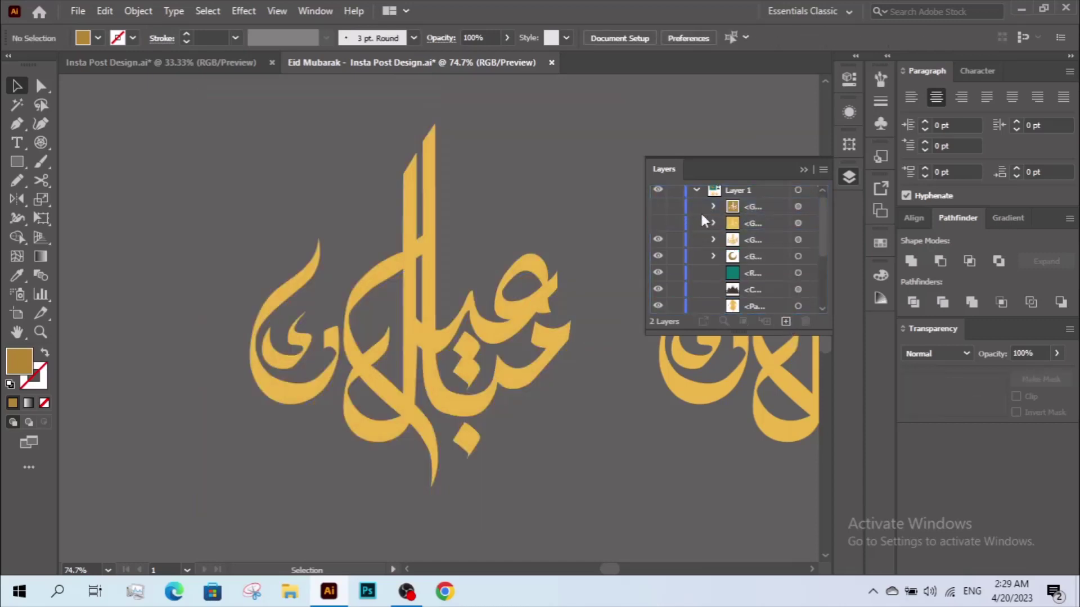
{"action": "left_click", "coordinate": [657, 223]}
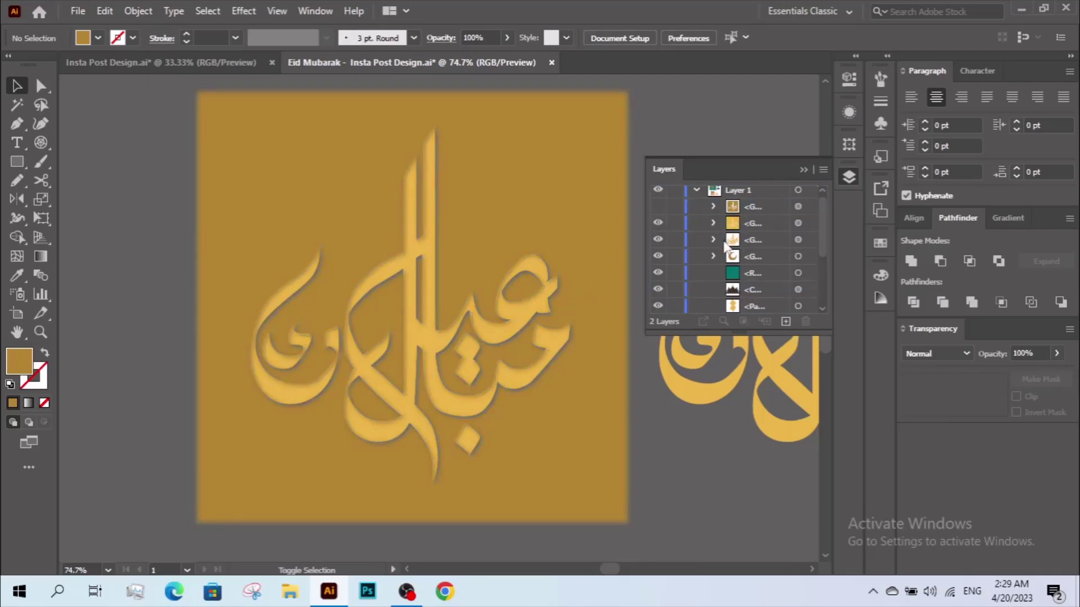
Send the golden background square to the back and clip it to the calligraphy shape.
{"action": "left_click", "coordinate": [529, 318]}
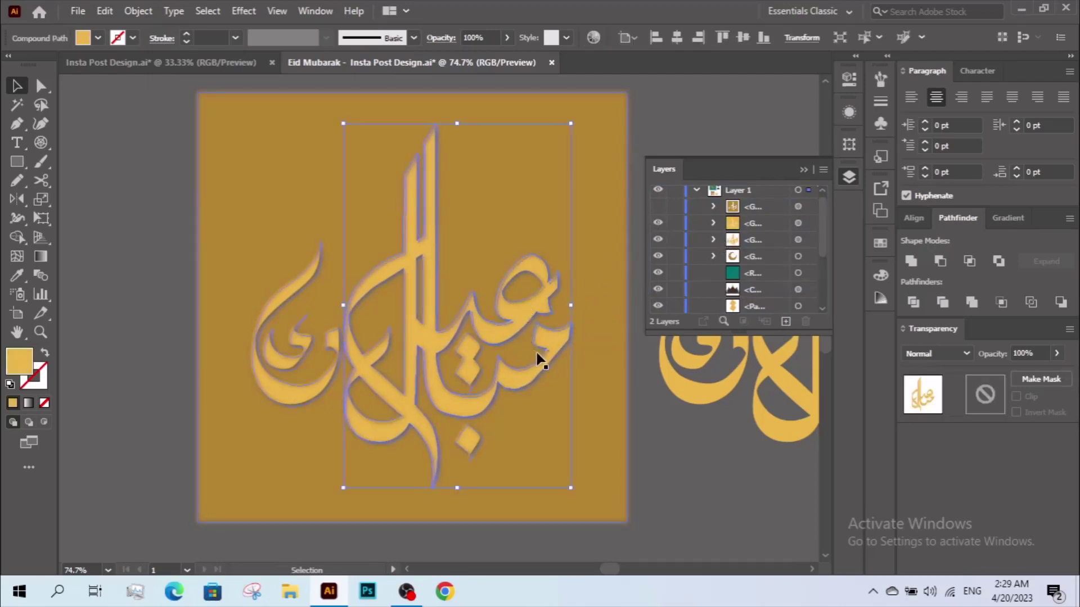
{"action": "left_click", "coordinate": [597, 247], "text": "shift"}
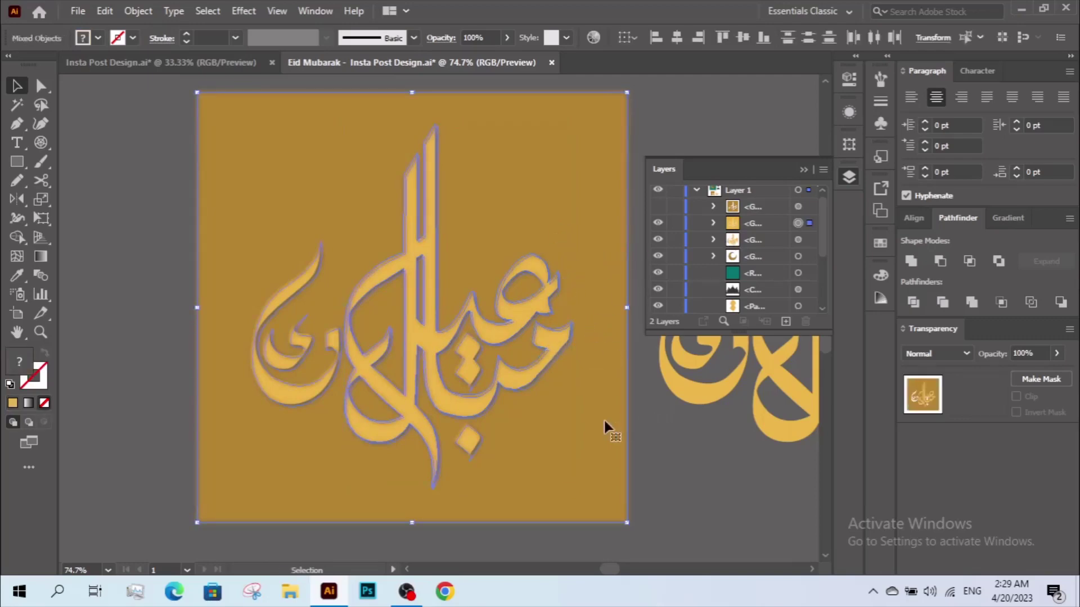
{"action": "left_click", "coordinate": [648, 457]}
{"action": "right_click", "coordinate": [564, 403]}
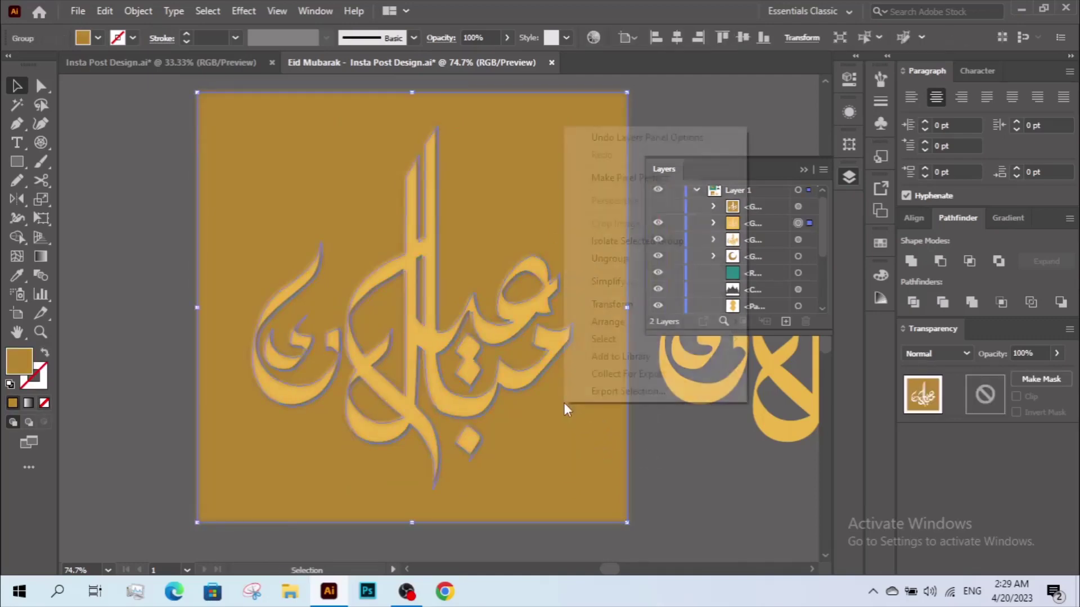
{"action": "left_click", "coordinate": [786, 378]}
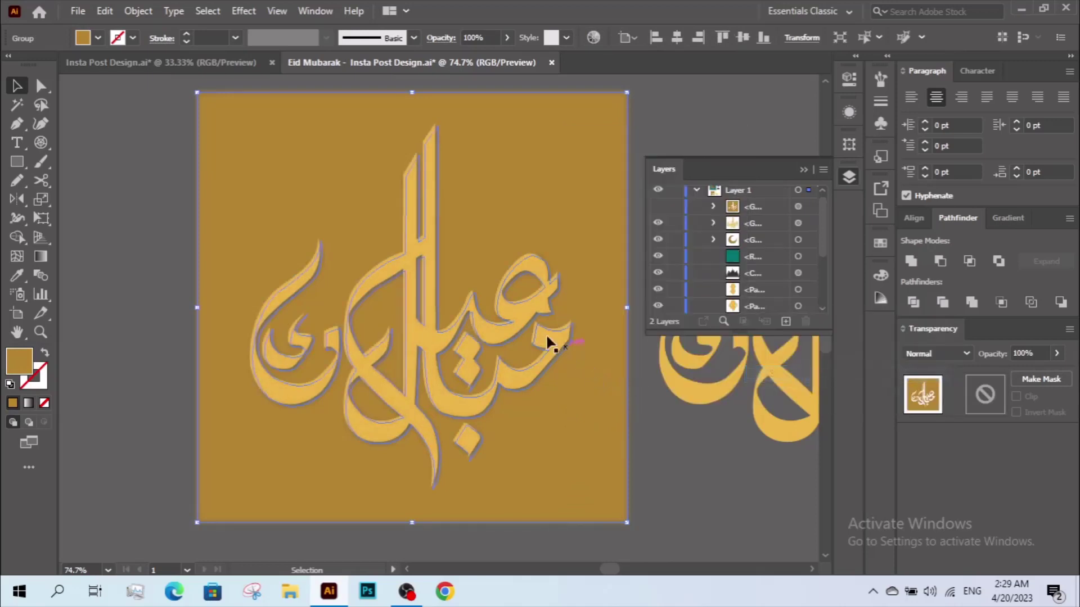
{"action": "left_click", "coordinate": [522, 315], "text": "shift"}
{"action": "right_click", "coordinate": [522, 315]}
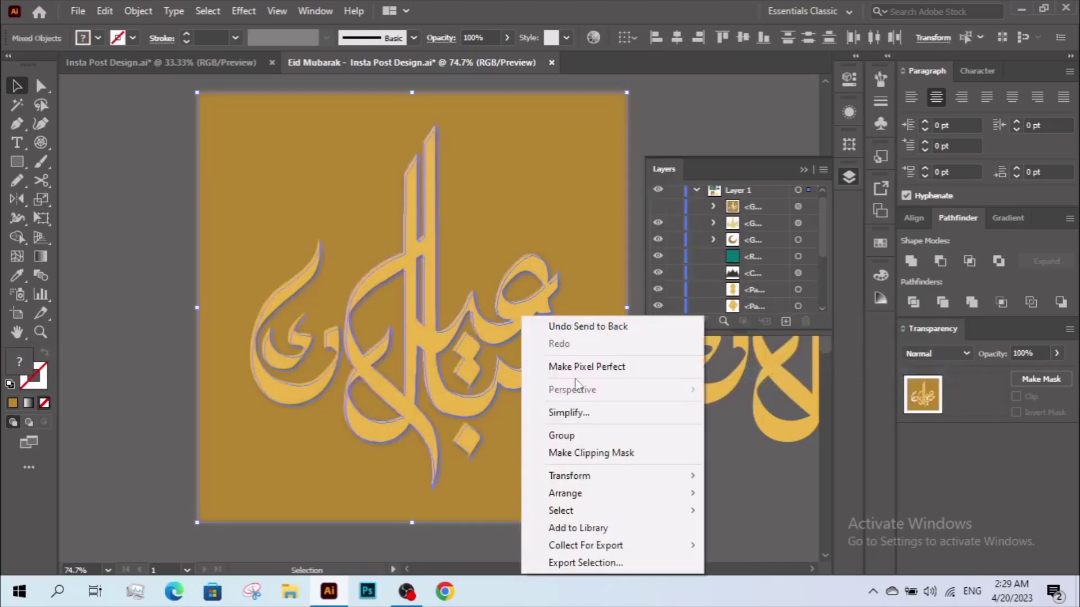
{"action": "left_click", "coordinate": [590, 453]}
{"action": "left_click", "coordinate": [632, 465]}
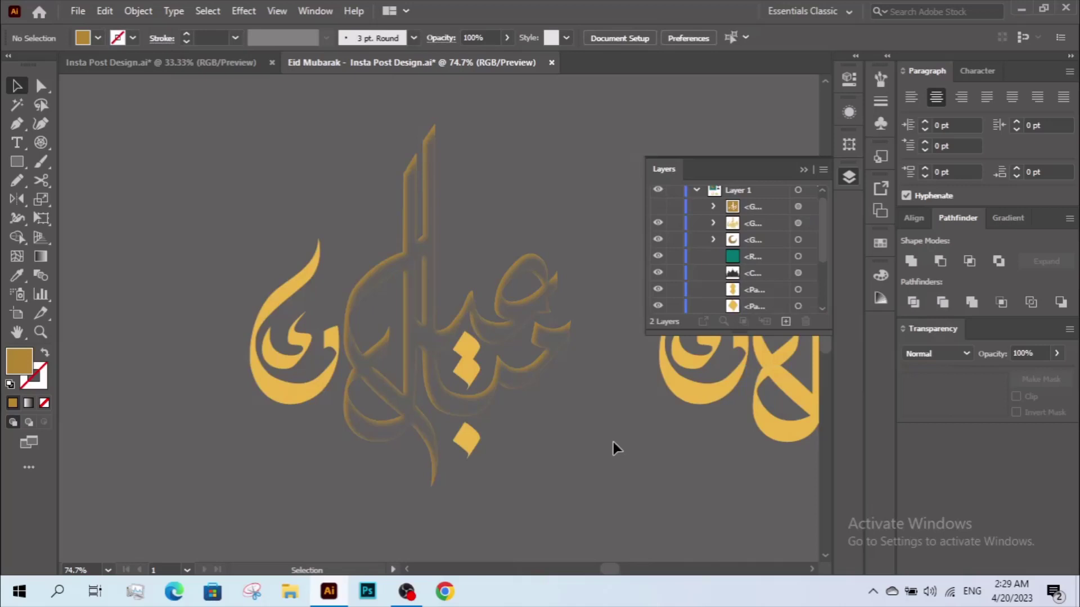
Select the diamond dot and reveal the hidden golden background copy, undoing an accidental move.
{"action": "scroll", "coordinate": [596, 443], "scroll_direction": "up", "scroll_amount": 1}
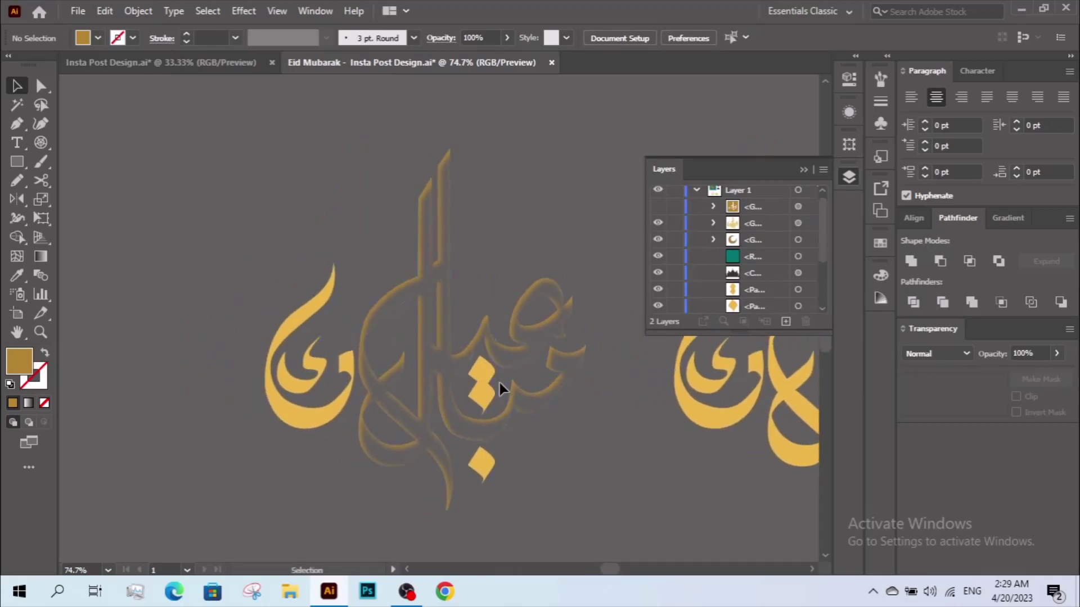
{"action": "left_click", "coordinate": [483, 378]}
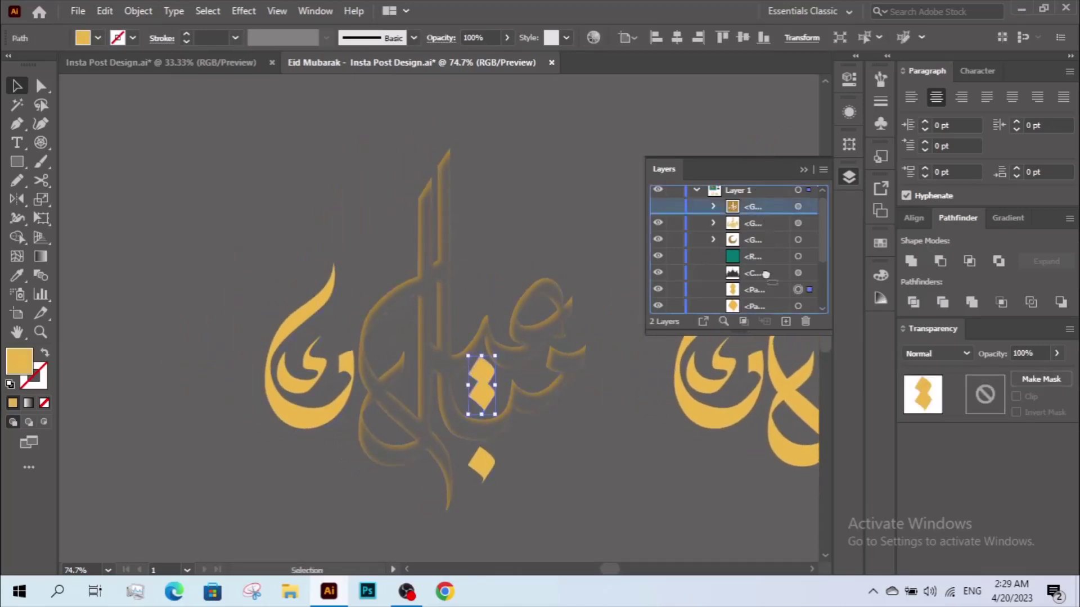
{"action": "left_click", "coordinate": [658, 229]}
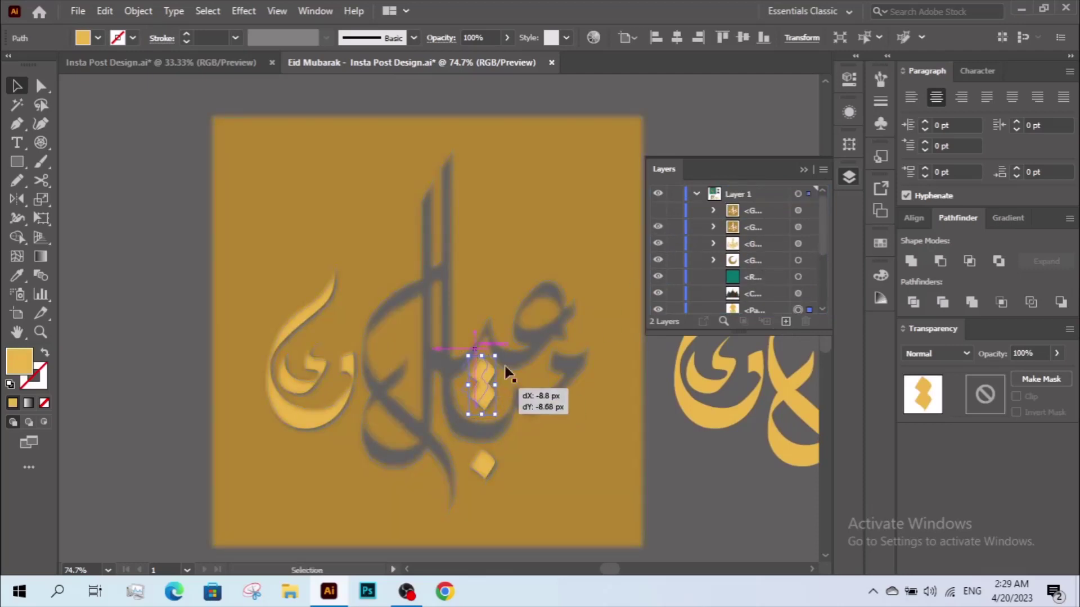
{"action": "left_click_drag", "start_coordinate": [489, 394], "coordinate": [481, 386]}
{"action": "key", "text": "ctrl+z"}
{"action": "left_click", "coordinate": [680, 499]}
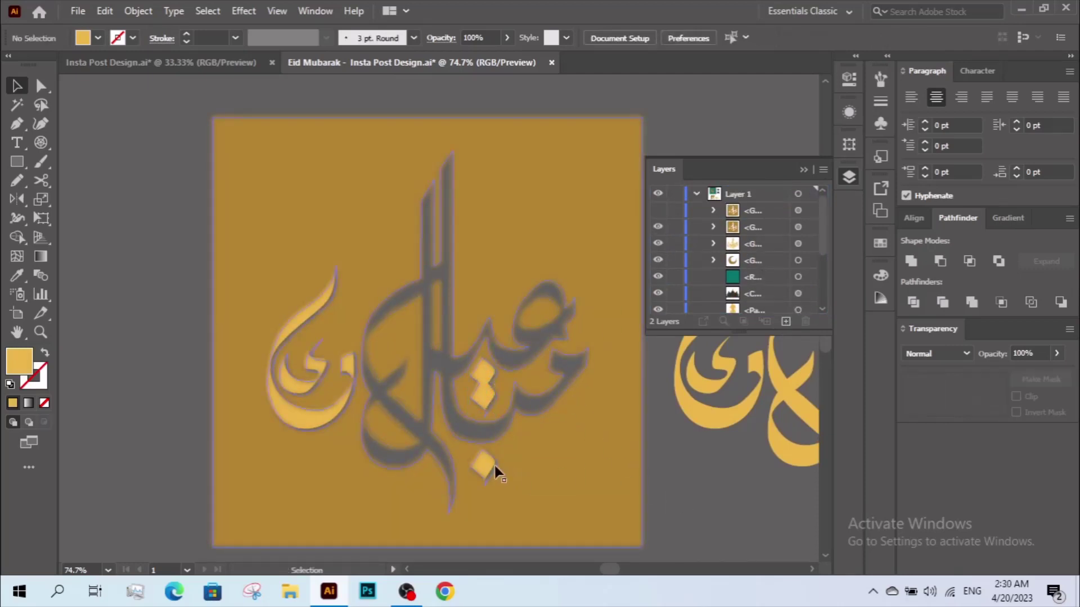
{"action": "left_click", "coordinate": [658, 257]}
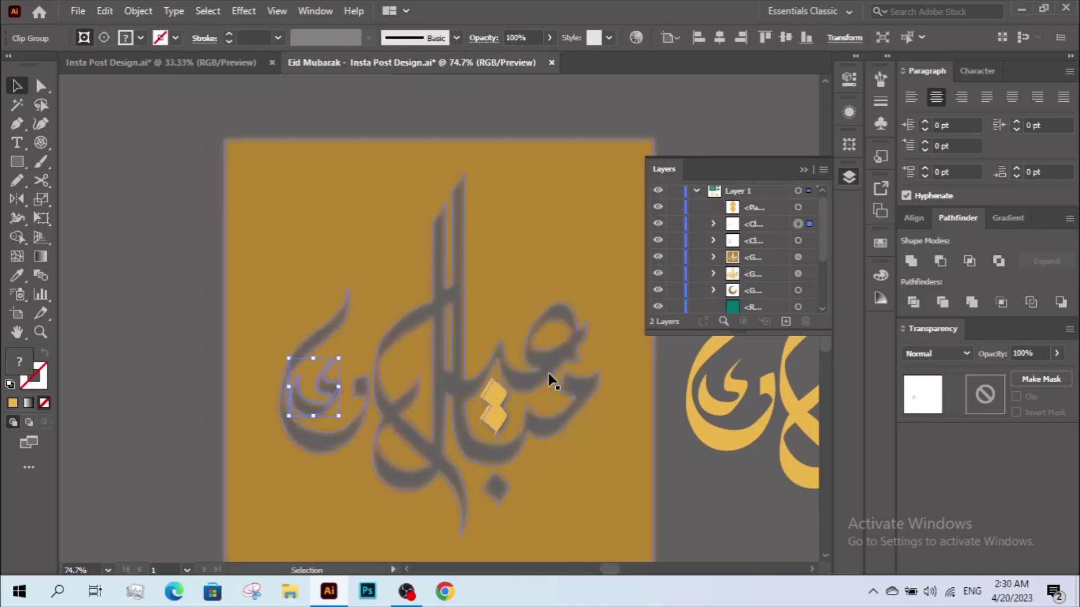
Clip the background copy to the diamond dot, then select all the artwork for grouping.
{"action": "left_click", "coordinate": [497, 404]}
{"action": "left_click", "coordinate": [501, 288], "text": "shift"}
{"action": "right_click", "coordinate": [500, 288]}
{"action": "left_click", "coordinate": [572, 426]}
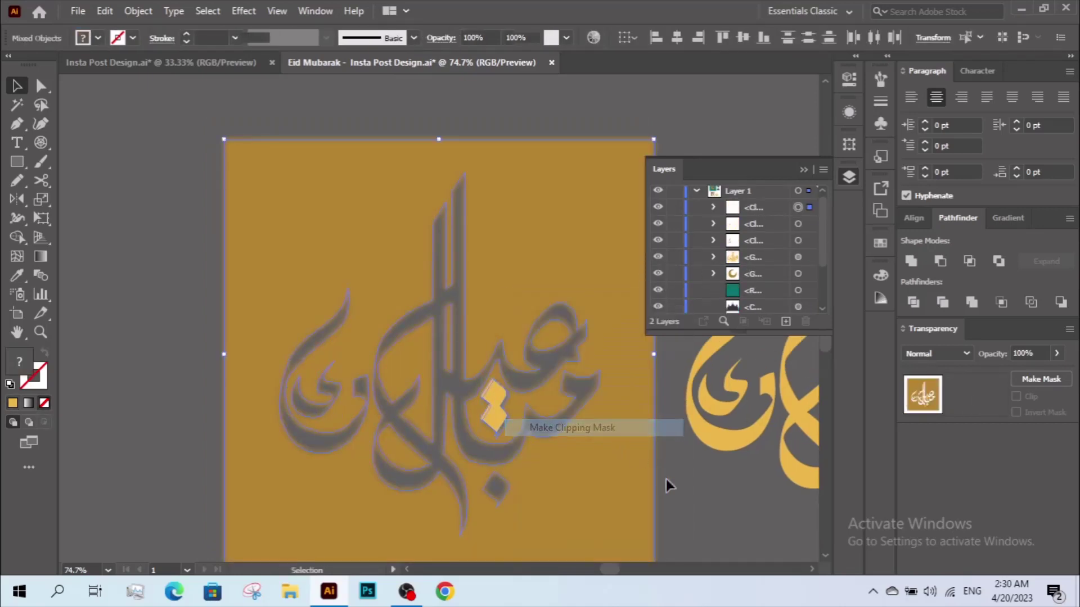
{"action": "left_click", "coordinate": [673, 481]}
{"action": "left_click_drag", "start_coordinate": [673, 481], "coordinate": [624, 459]}
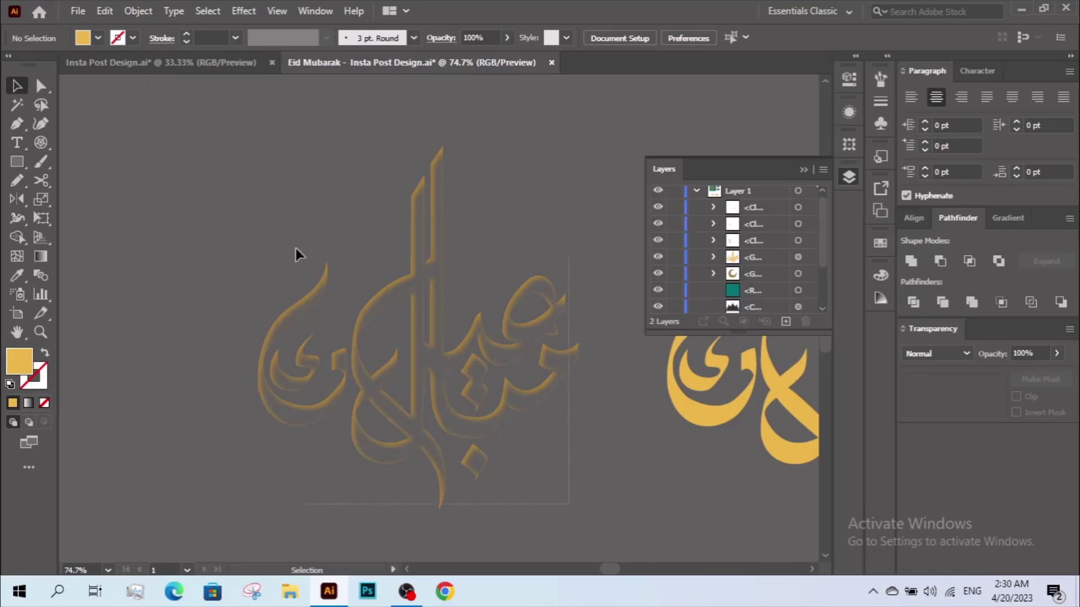
{"action": "key", "text": "ctrl+a"}
{"action": "left_click", "coordinate": [134, 11]}
Group the artwork and align the left calligraphy group onto the right one.
{"action": "left_click", "coordinate": [194, 66]}
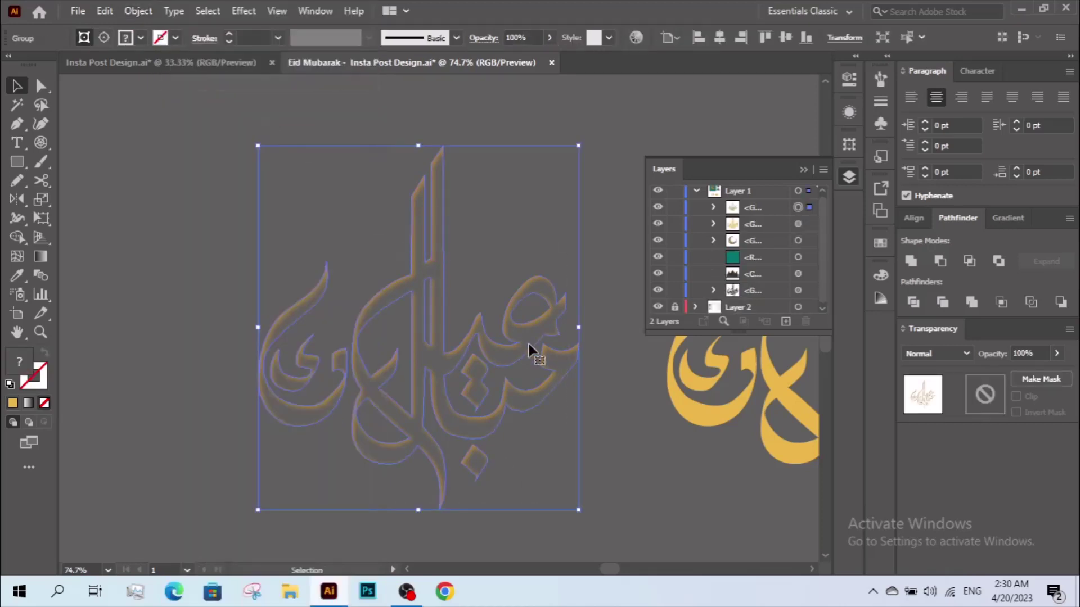
{"action": "scroll", "coordinate": [501, 308], "scroll_direction": "down", "scroll_amount": 1, "text": "alt"}
{"action": "left_click_drag", "start_coordinate": [482, 308], "coordinate": [456, 297]}
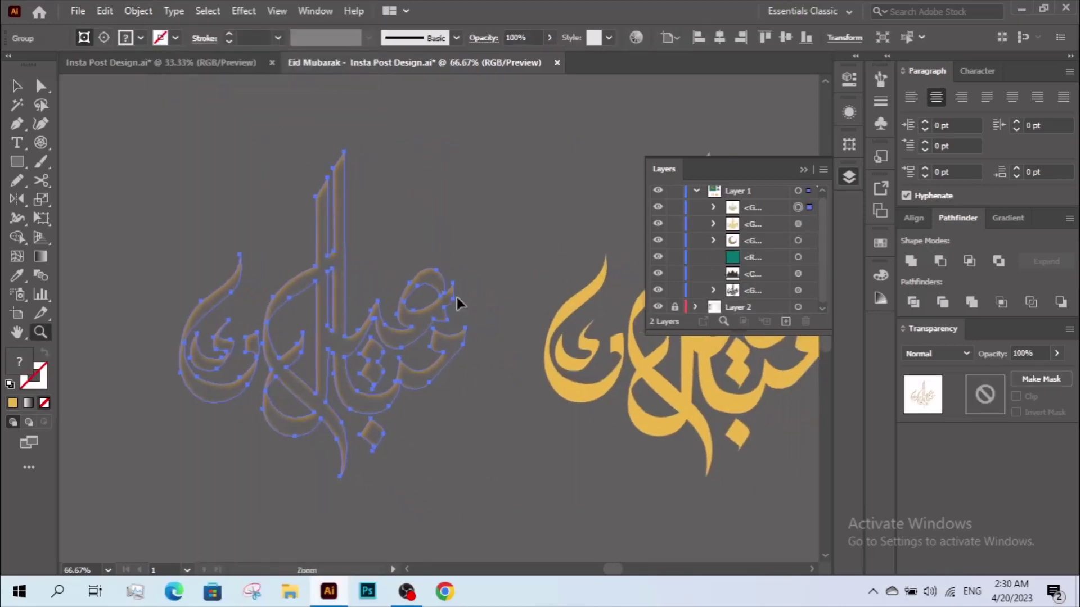
{"action": "left_click", "coordinate": [574, 396], "text": "shift"}
{"action": "left_click", "coordinate": [915, 218]}
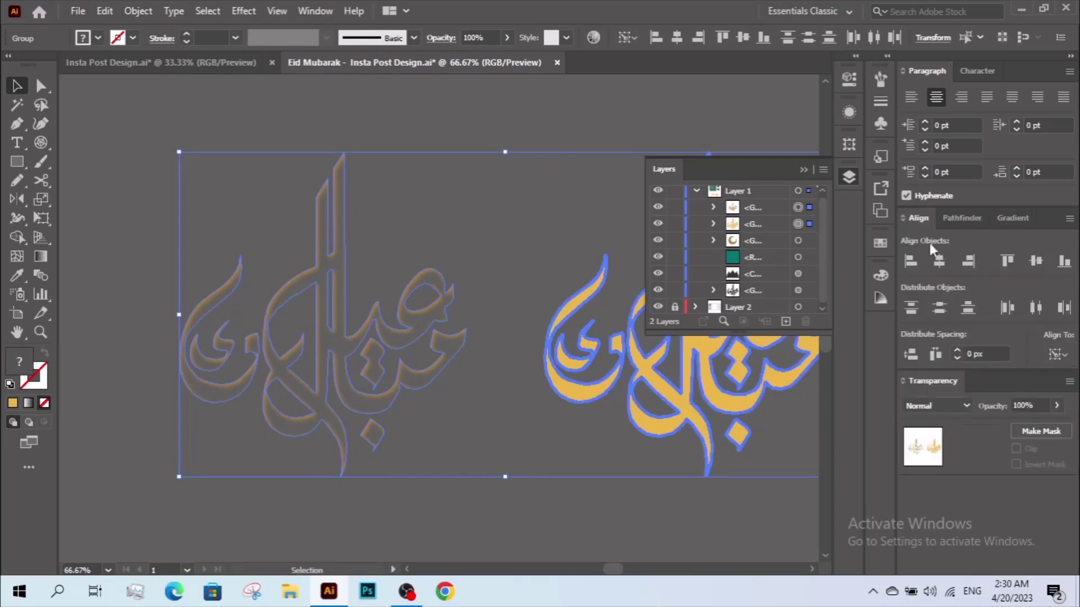
{"action": "left_click", "coordinate": [1032, 265]}
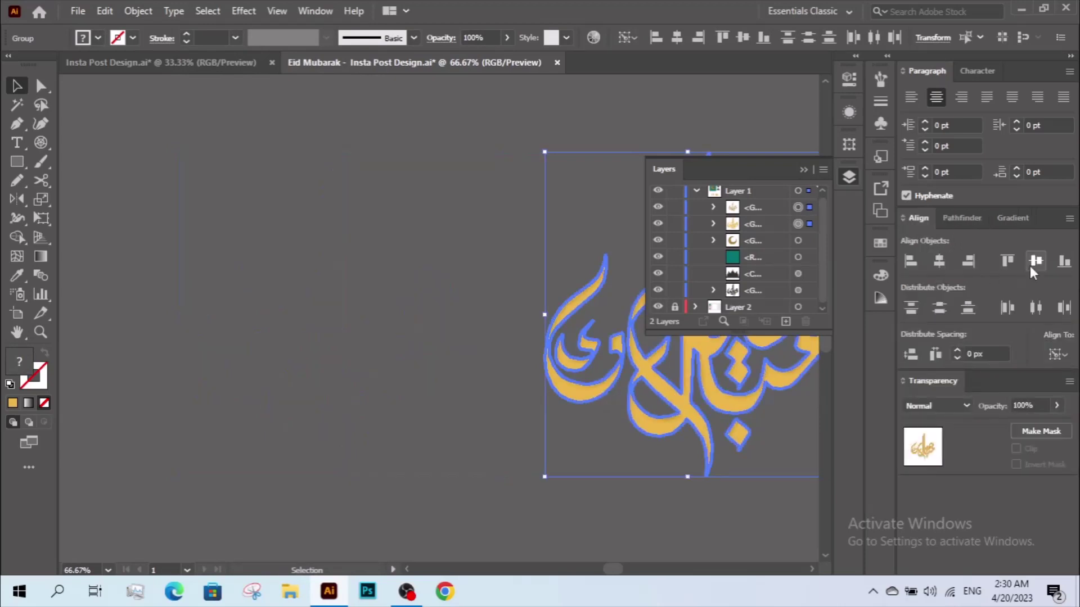
{"action": "left_click", "coordinate": [805, 170]}
Select the whole calligraphy and ungroup it.
{"action": "scroll", "coordinate": [699, 258], "scroll_direction": "right", "scroll_amount": 2}
{"action": "left_click", "coordinate": [661, 222]}
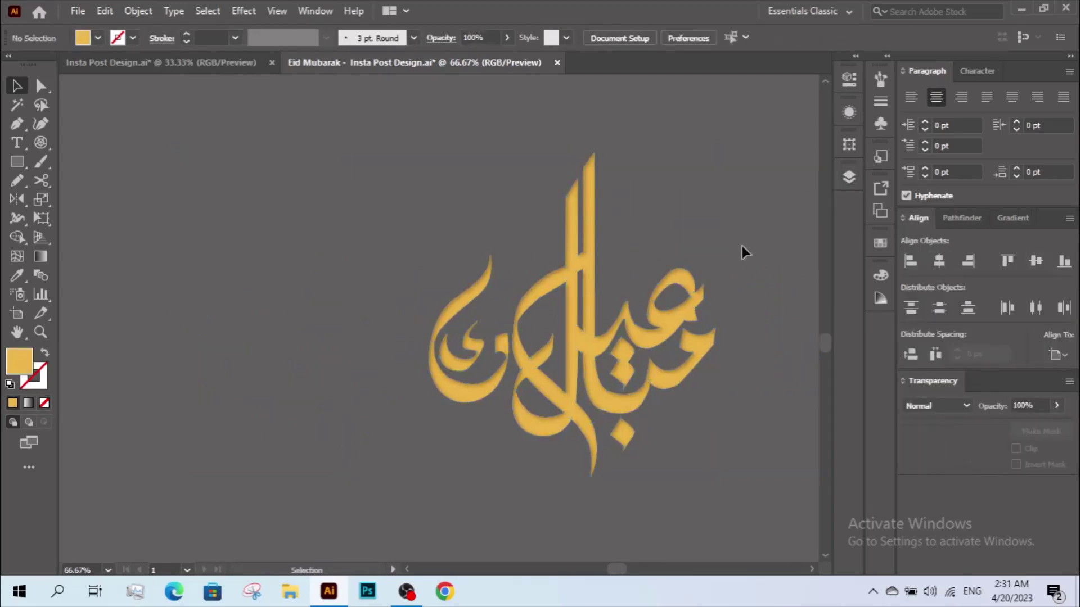
{"action": "left_click_drag", "start_coordinate": [750, 205], "coordinate": [319, 459]}
{"action": "right_click", "coordinate": [471, 292]}
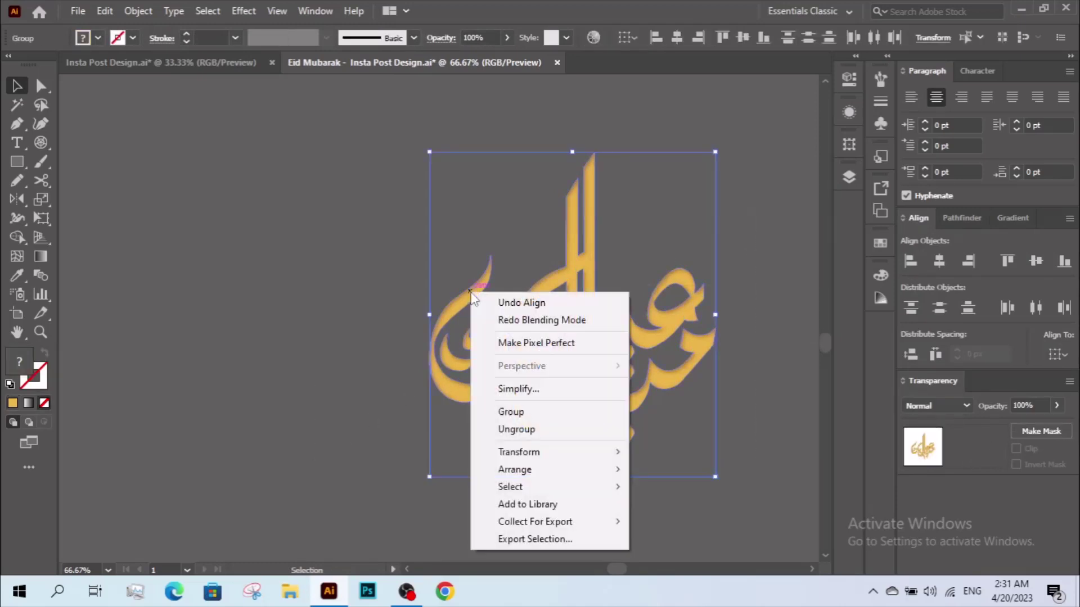
{"action": "left_click", "coordinate": [517, 429]}
{"action": "key", "text": "ctrl+minus"}
{"action": "key", "text": "ctrl+minus"}
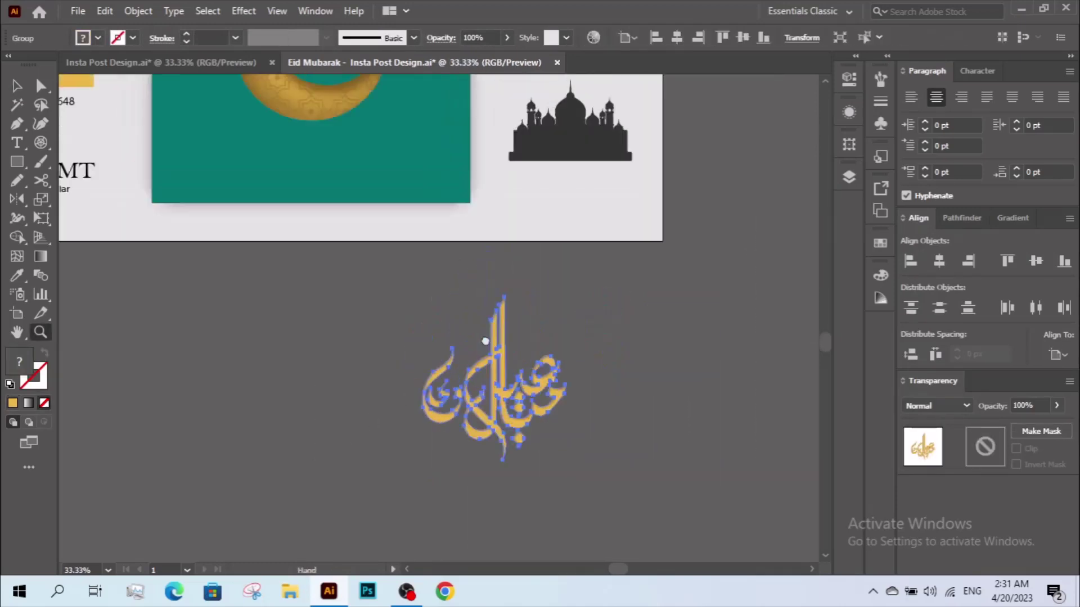
{"action": "key", "text": "v"}
Move the calligraphy onto the crescent, shrink it to about half size, and lower it inside.
{"action": "mouse_move", "coordinate": [487, 354]}
{"action": "left_mouse_down"}
{"action": "mouse_move", "coordinate": [401, 360]}
{"action": "mouse_move", "coordinate": [392, 276]}
{"action": "left_mouse_up"}
{"action": "scroll", "coordinate": [485, 369], "scroll_direction": "up", "scroll_amount": 5}
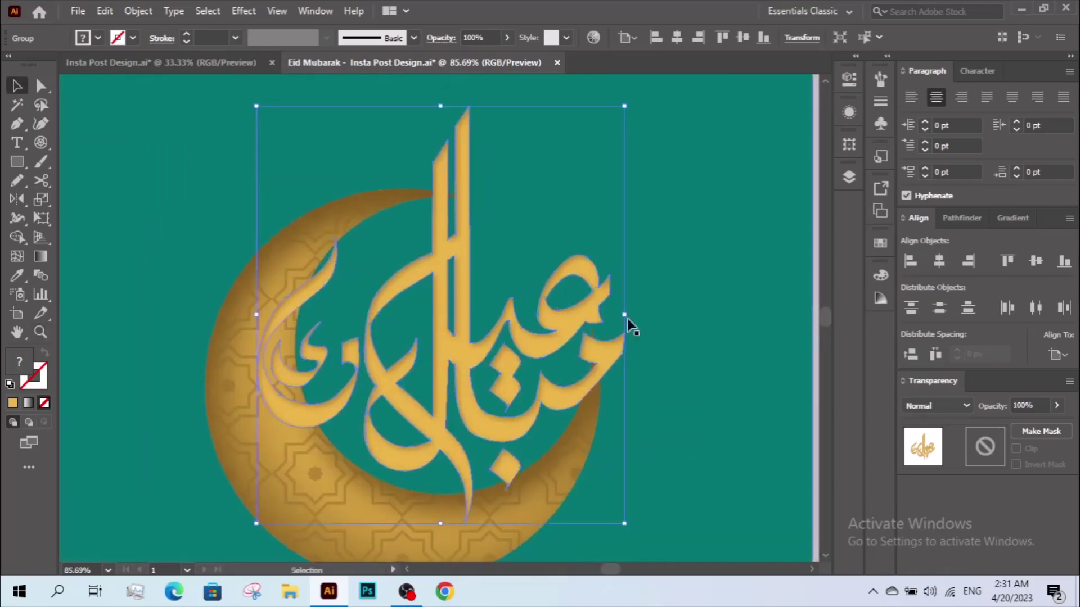
{"action": "mouse_move", "coordinate": [627, 318]}
{"action": "left_mouse_down"}
{"action": "mouse_move", "coordinate": [533, 315]}
{"action": "mouse_move", "coordinate": [498, 355]}
{"action": "left_mouse_up"}
{"action": "left_click_drag", "start_coordinate": [455, 459], "coordinate": [580, 411]}
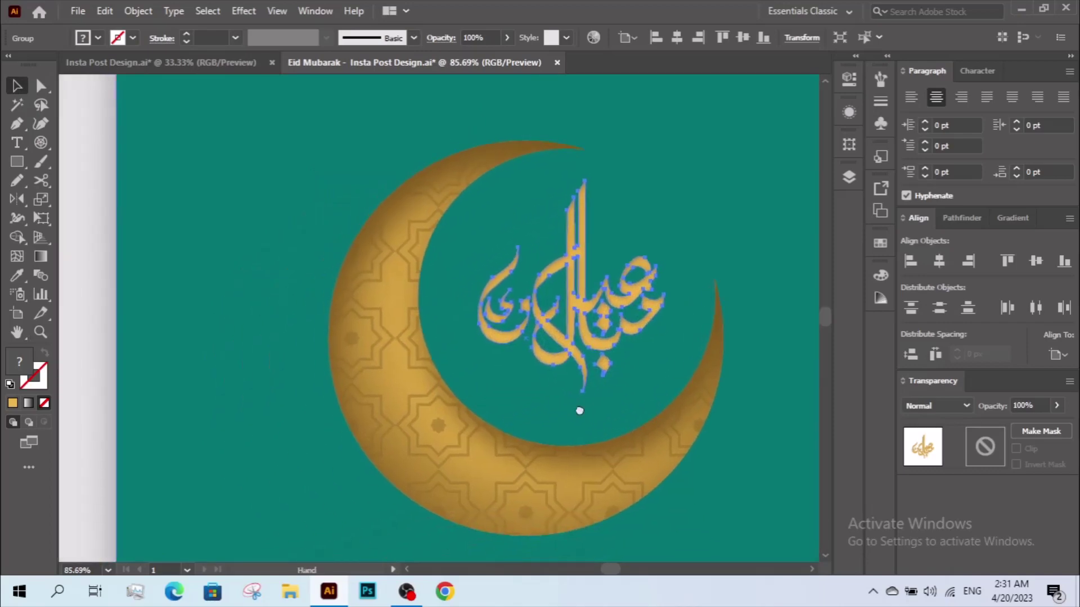
{"action": "left_click", "coordinate": [580, 411]}
Draw a hollow, black-stroked circle over the crescent's inner curve.
{"action": "left_click_drag", "start_coordinate": [16, 162], "coordinate": [67, 205]}
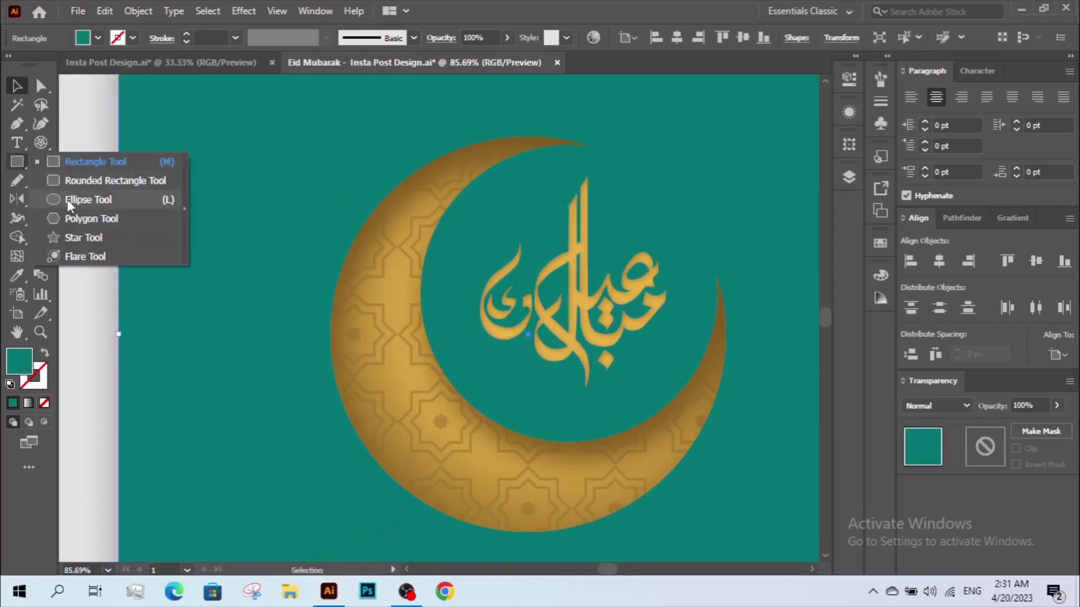
{"action": "left_click_drag", "start_coordinate": [454, 149], "coordinate": [700, 441]}
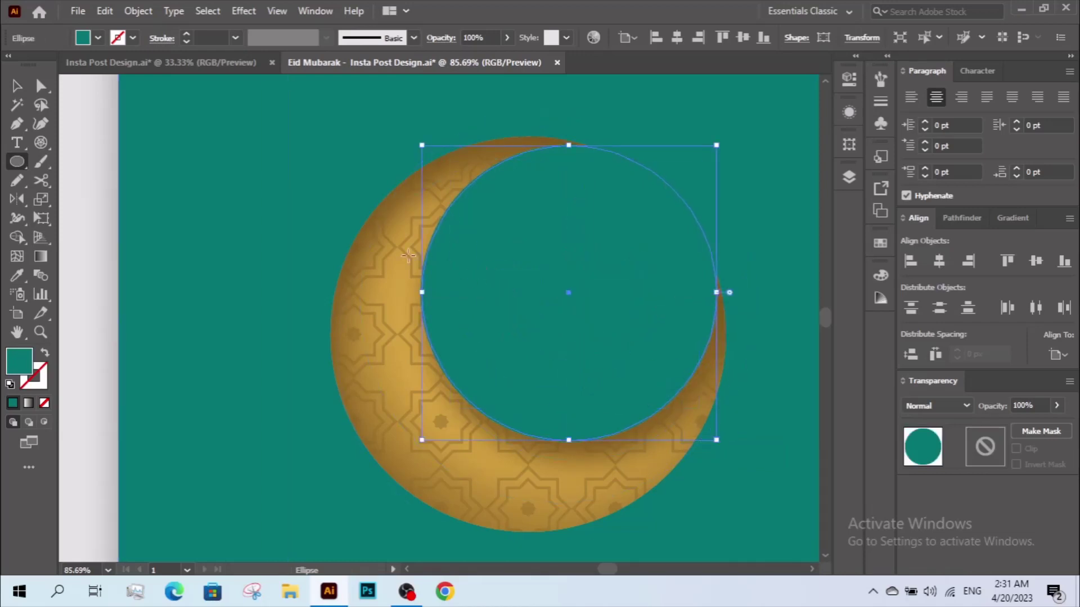
{"action": "left_click", "coordinate": [6, 90]}
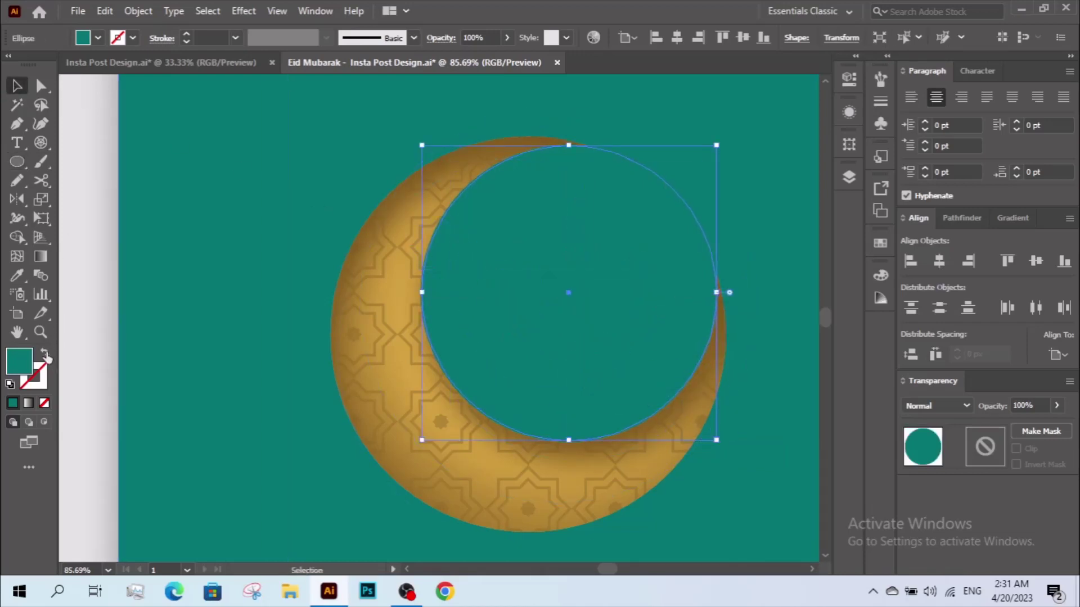
{"action": "left_click", "coordinate": [99, 39]}
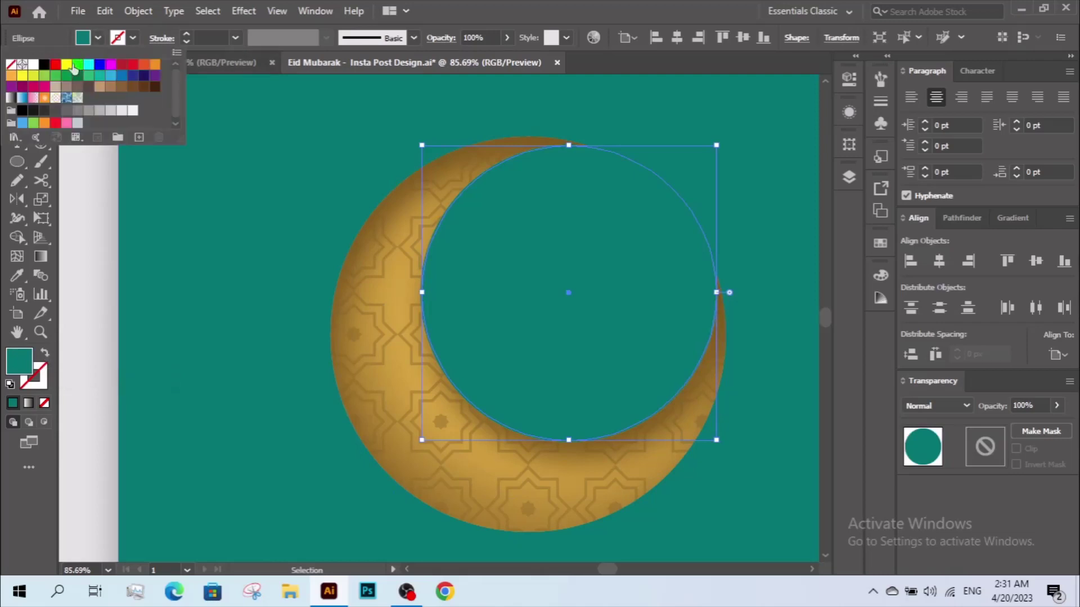
{"action": "left_click", "coordinate": [44, 65]}
{"action": "left_click", "coordinate": [45, 354]}
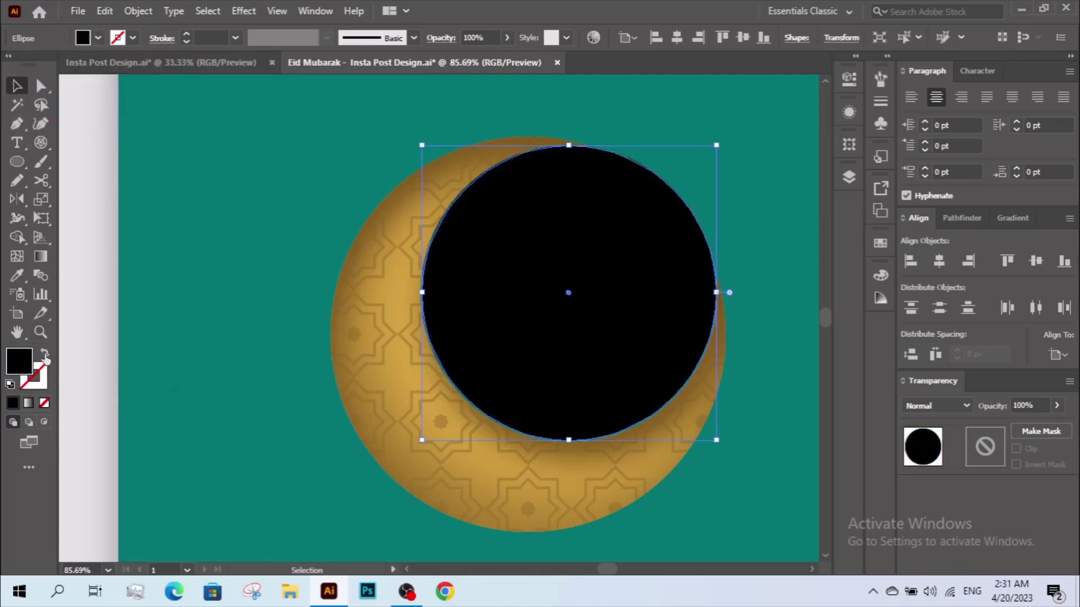
Centre the calligraphy horizontally and vertically on the circle as key object, then deselect.
{"action": "left_click", "coordinate": [541, 321], "text": "shift"}
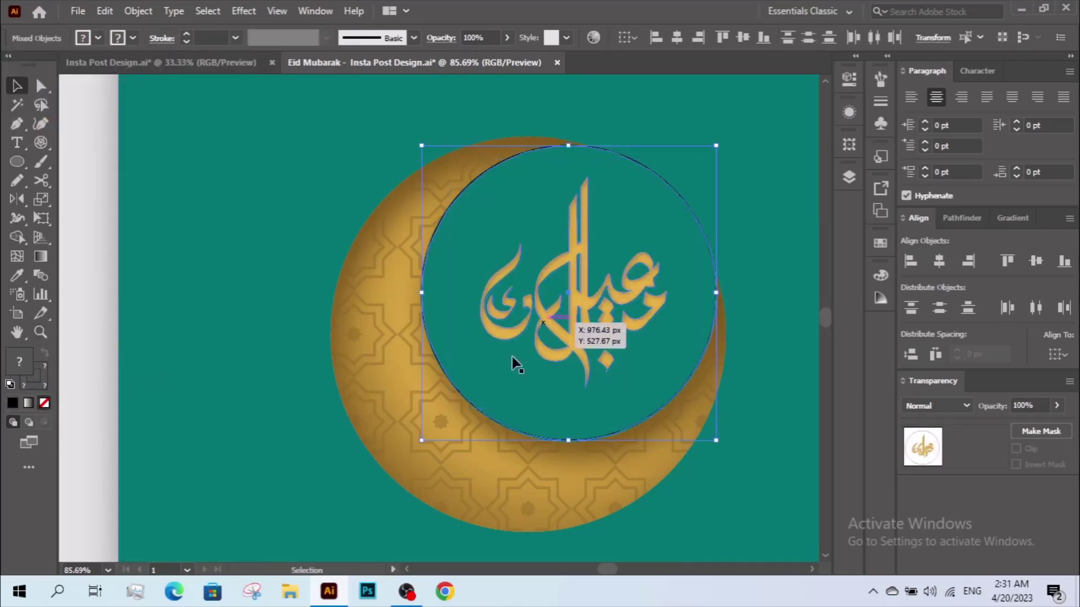
{"action": "left_click", "coordinate": [472, 410]}
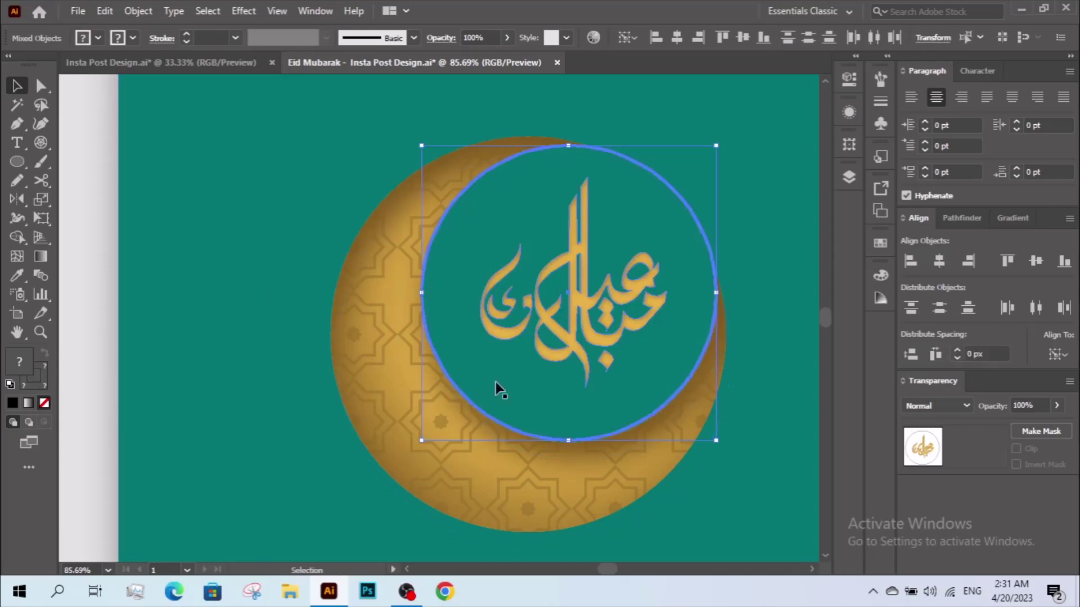
{"action": "left_click", "coordinate": [939, 261]}
{"action": "left_click", "coordinate": [1033, 261]}
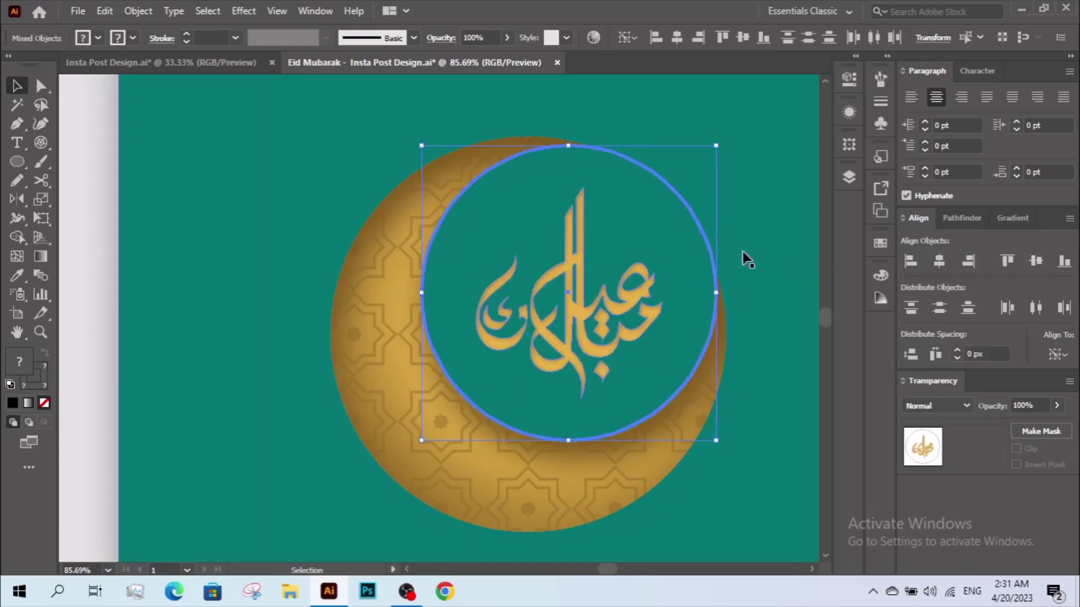
{"action": "left_click", "coordinate": [645, 295], "text": "shift"}
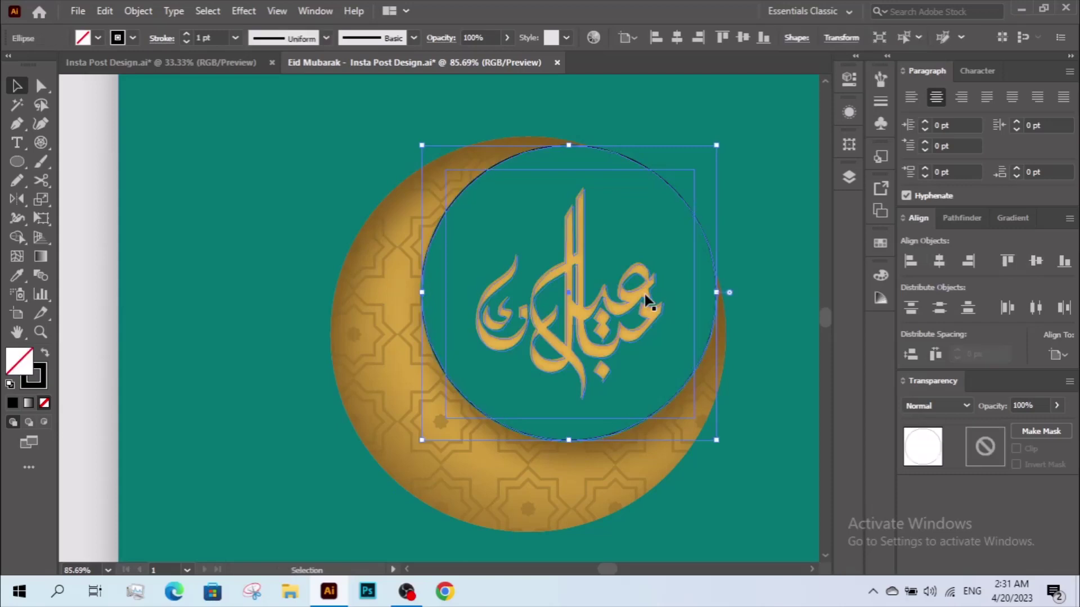
{"action": "key", "text": "ctrl+shift+a"}
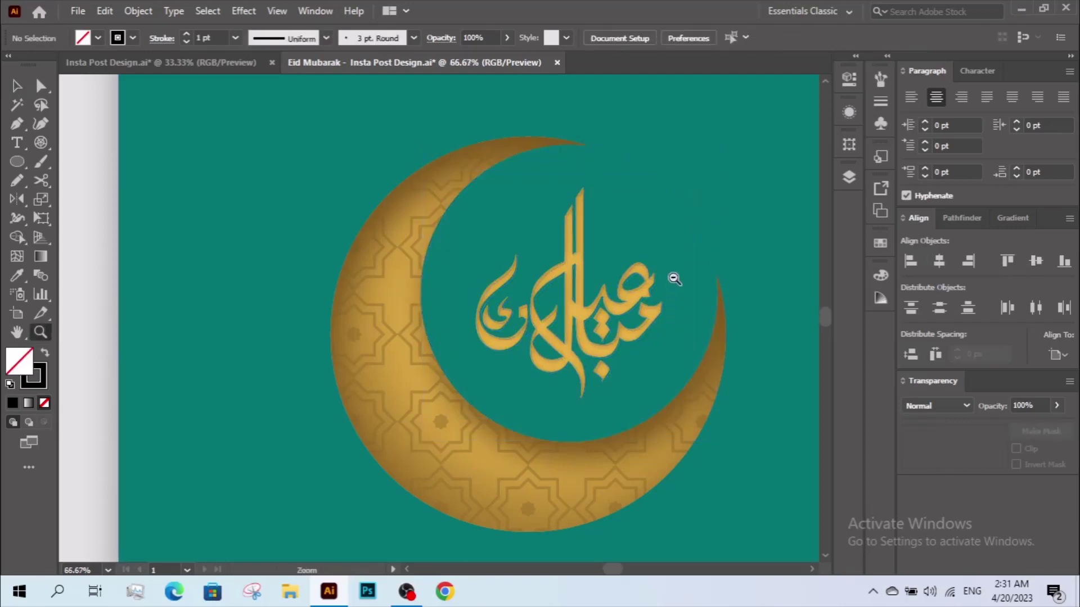
Zoom out to the artboard and group the crescent with its calligraphy.
{"action": "key", "text": "ctrl+minus"}
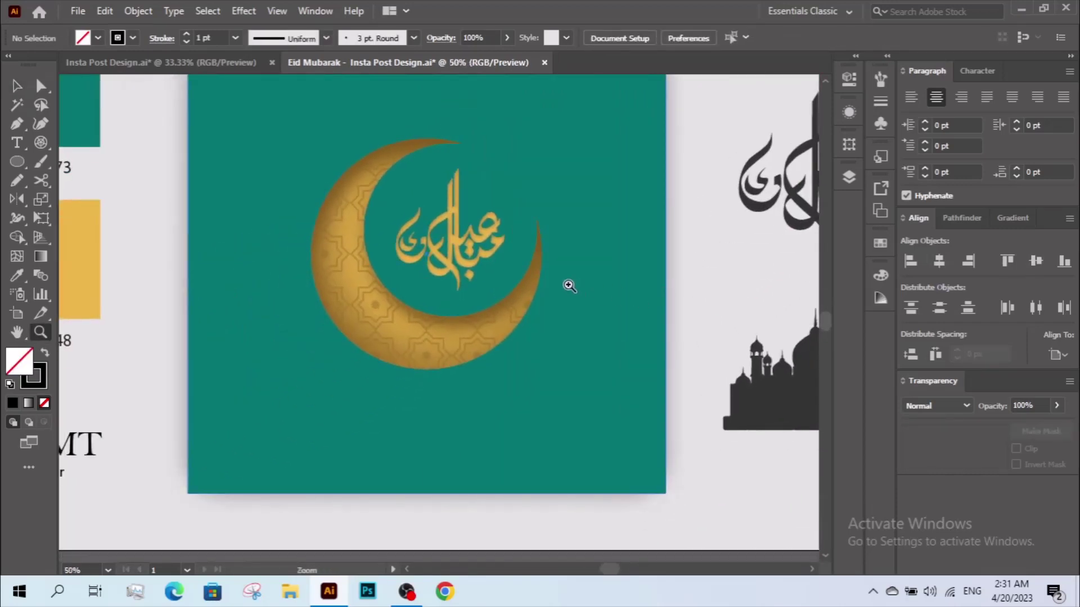
{"action": "left_click", "coordinate": [568, 285], "text": "alt"}
{"action": "key", "text": "v"}
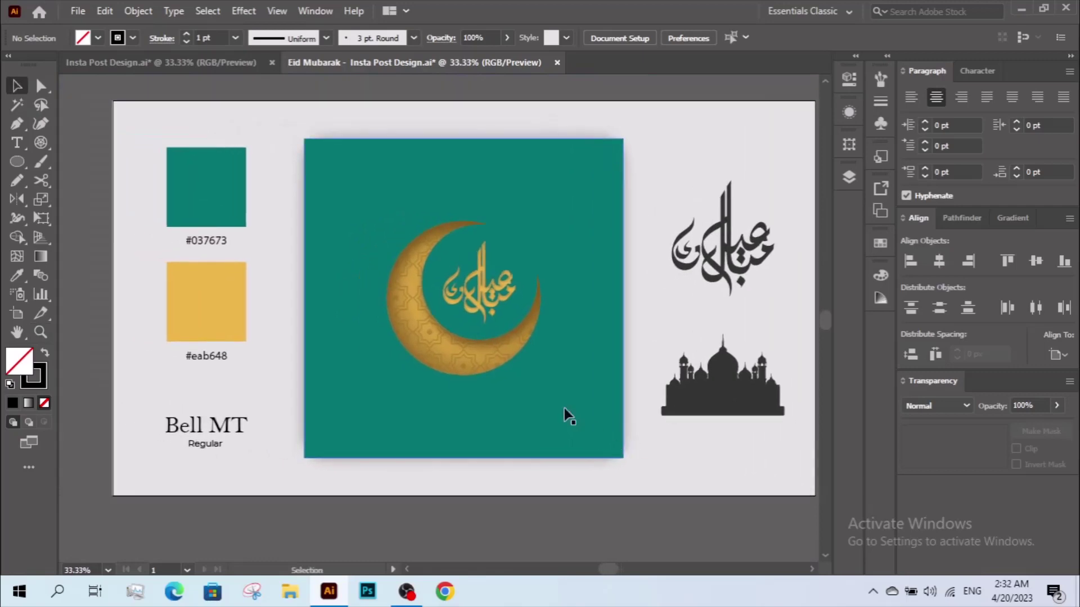
{"action": "left_click", "coordinate": [484, 307]}
{"action": "right_click", "coordinate": [482, 304]}
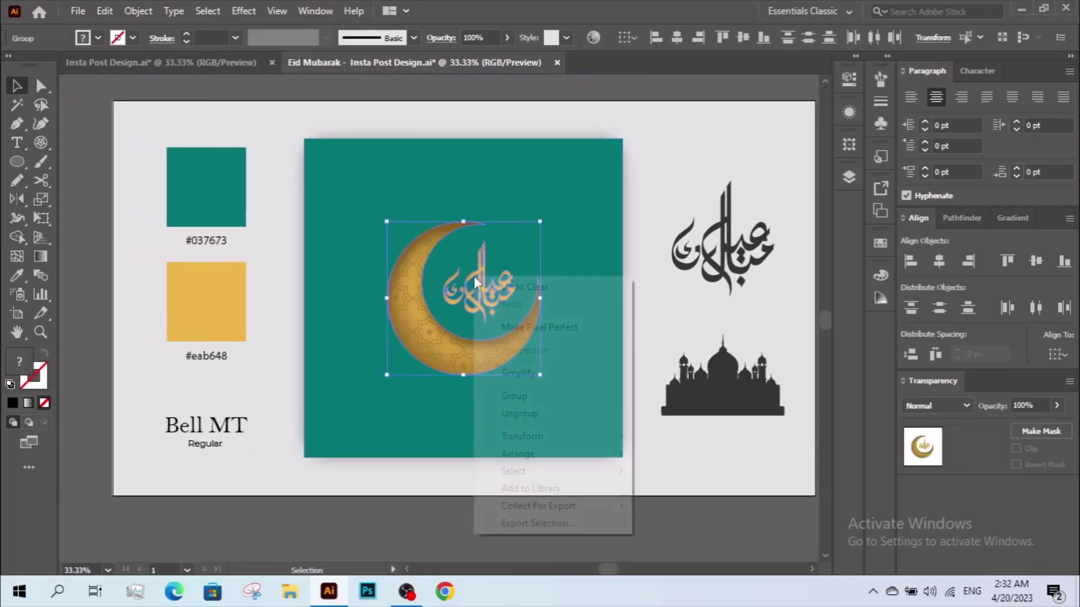
{"action": "left_click", "coordinate": [529, 397]}
{"action": "left_click", "coordinate": [526, 498]}
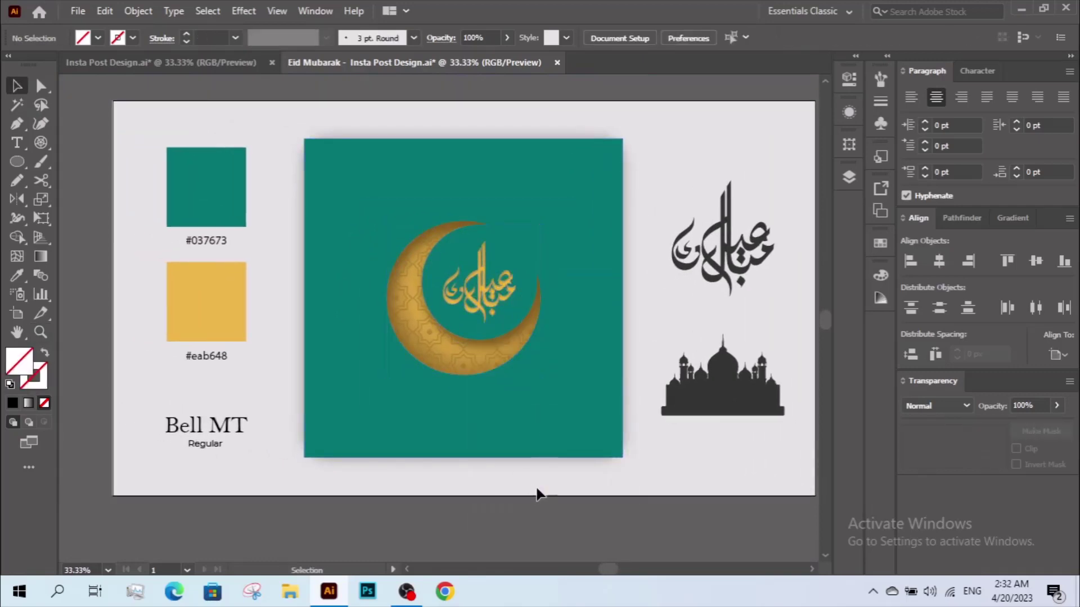
{"action": "scroll", "coordinate": [545, 477], "scroll_direction": "right", "scroll_amount": 1}
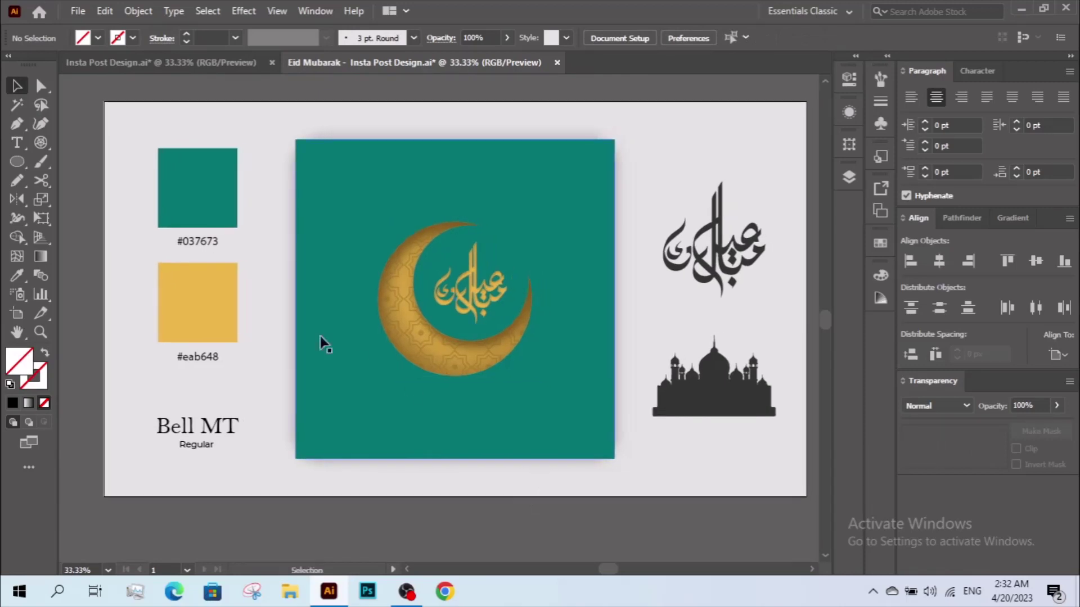
Paste the greeting 'Wish you a very happy and peaceful EID' below the crescent and enlarge it.
{"action": "left_click", "coordinate": [21, 145]}
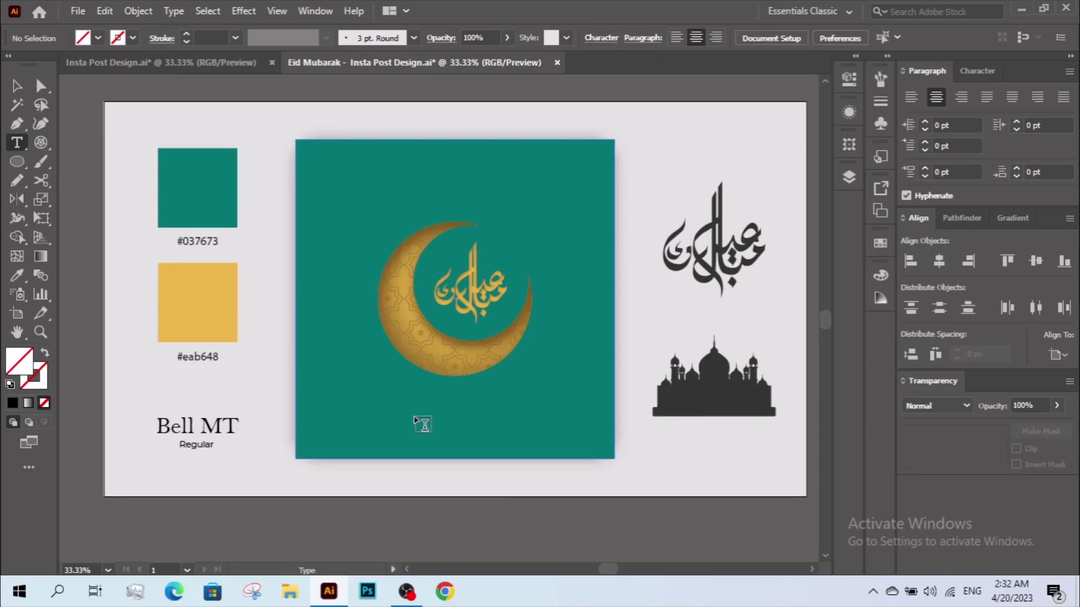
{"action": "left_click", "coordinate": [414, 415]}
{"action": "type", "text": "WISH YOU A VERY HAPPY AND PEACEFUL EID"}
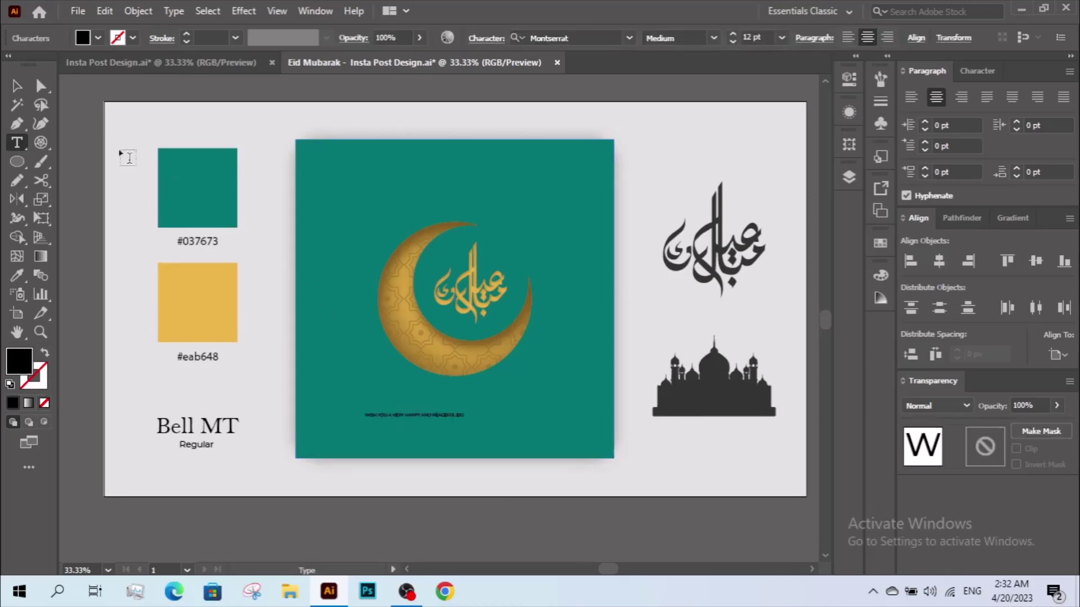
{"action": "left_click", "coordinate": [15, 86]}
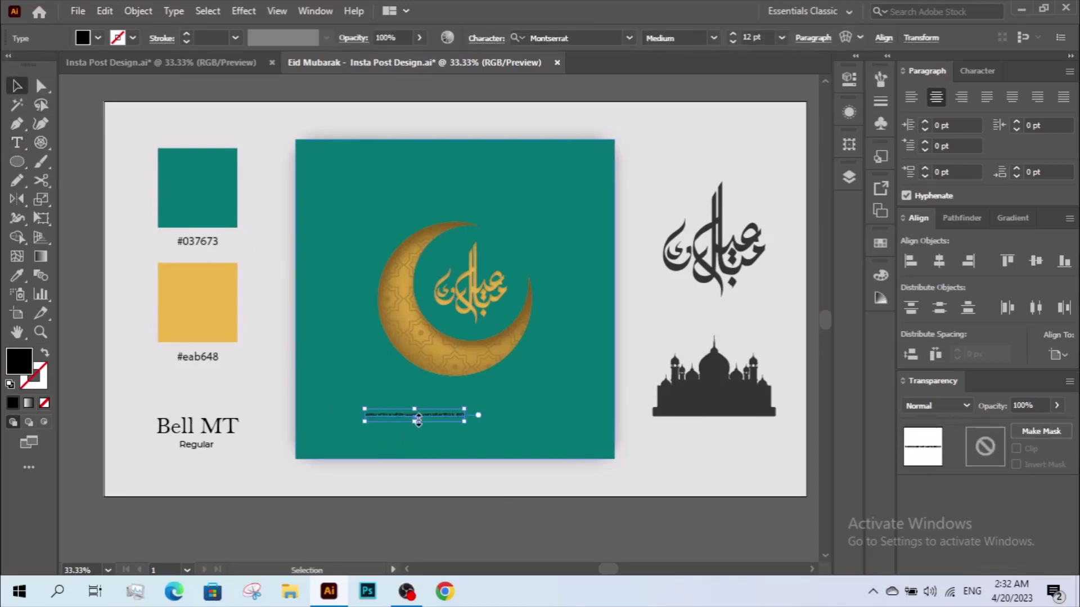
{"action": "mouse_move", "coordinate": [415, 420]}
{"action": "left_mouse_down"}
{"action": "mouse_move", "coordinate": [419, 433]}
{"action": "mouse_move", "coordinate": [462, 425]}
{"action": "left_mouse_up"}
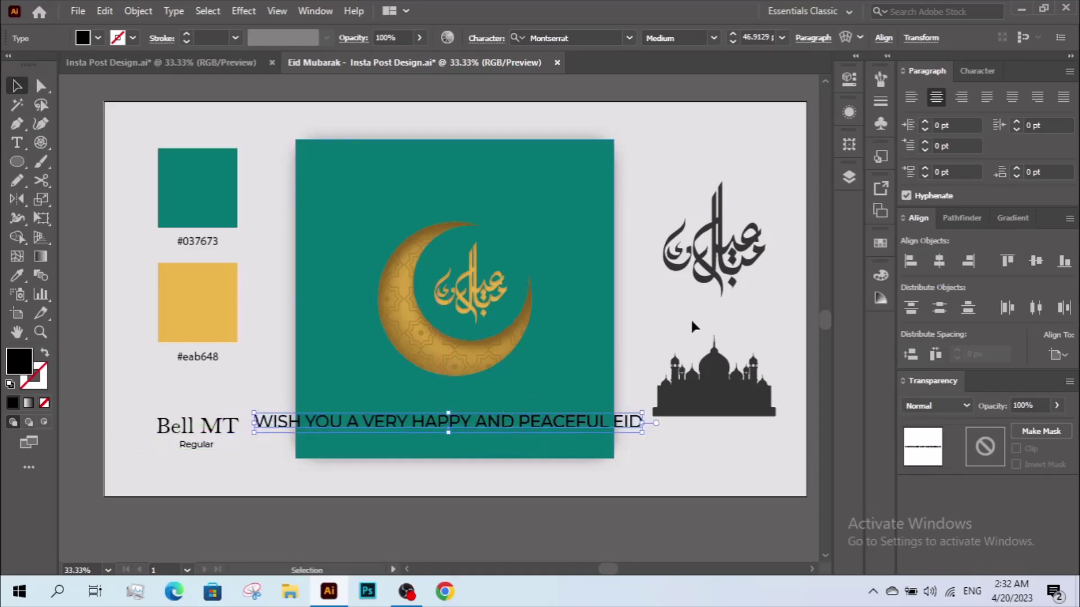
Turn off All Caps and set the greeting's font to Bell MT Regular.
{"action": "left_click", "coordinate": [977, 71]}
{"action": "left_click", "coordinate": [939, 94]}
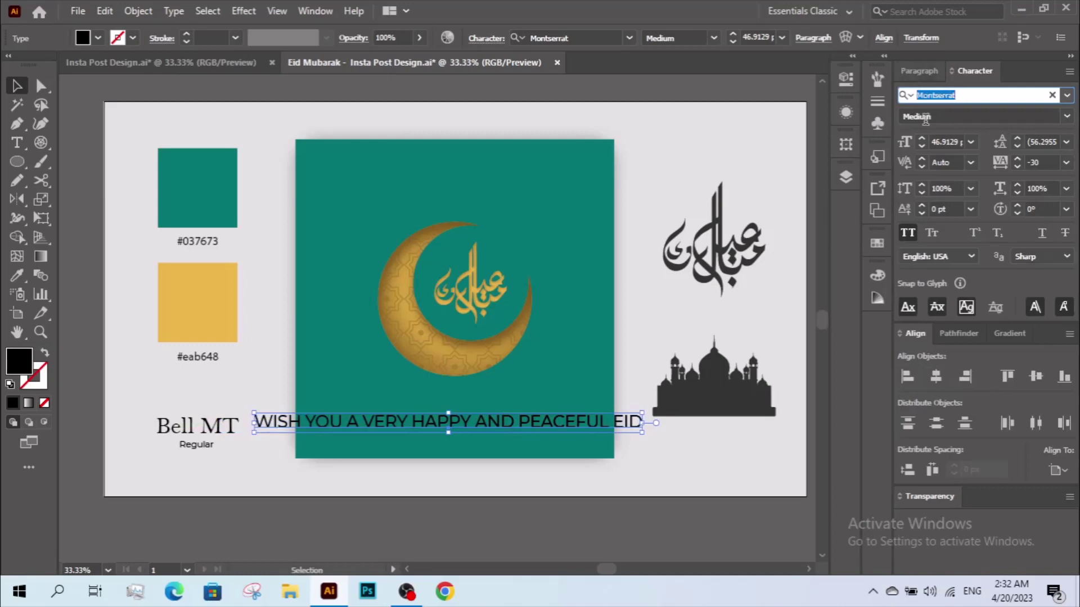
{"action": "left_click", "coordinate": [910, 230]}
{"action": "left_click", "coordinate": [961, 95]}
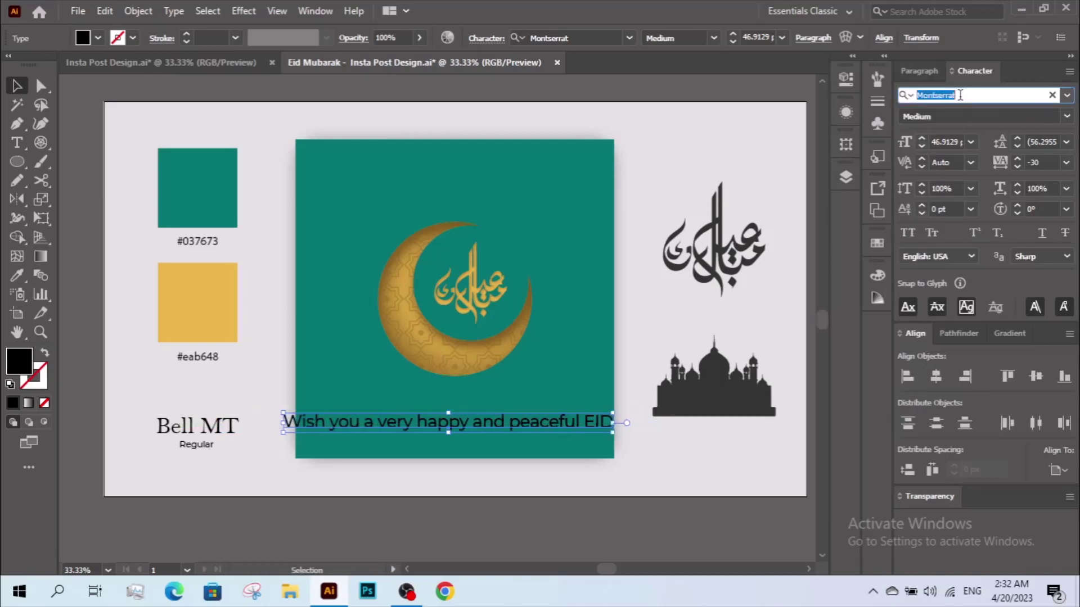
{"action": "type", "text": "be"}
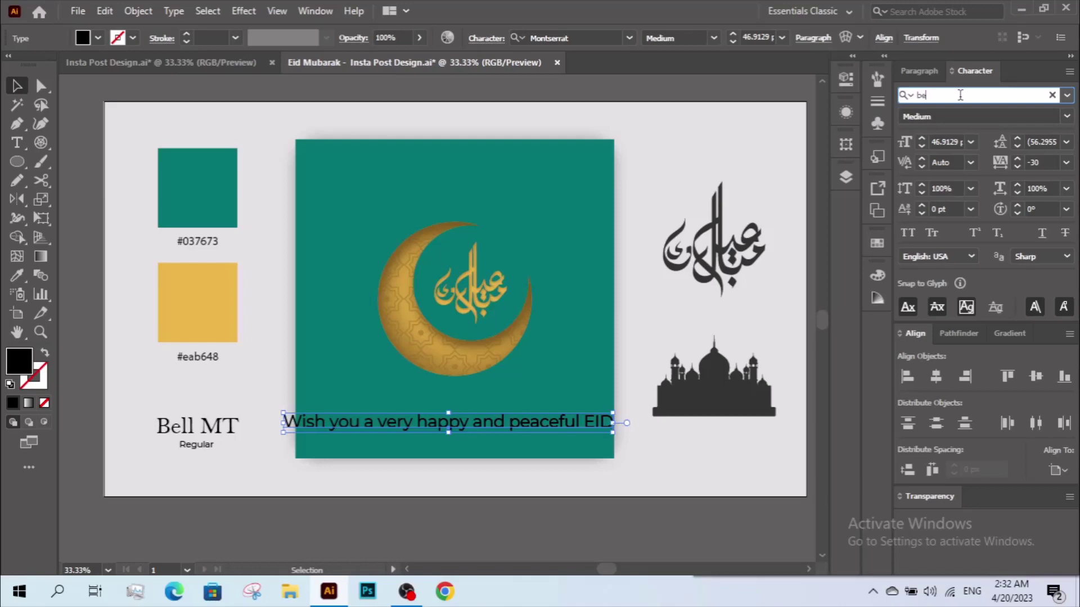
{"action": "type", "text": "ll"}
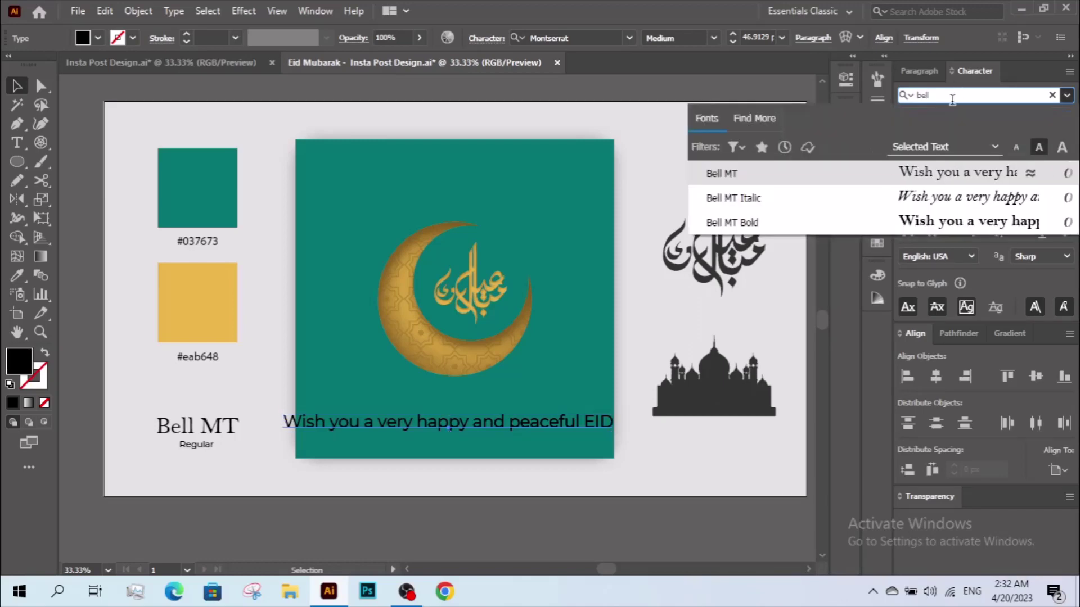
{"action": "left_click", "coordinate": [884, 175]}
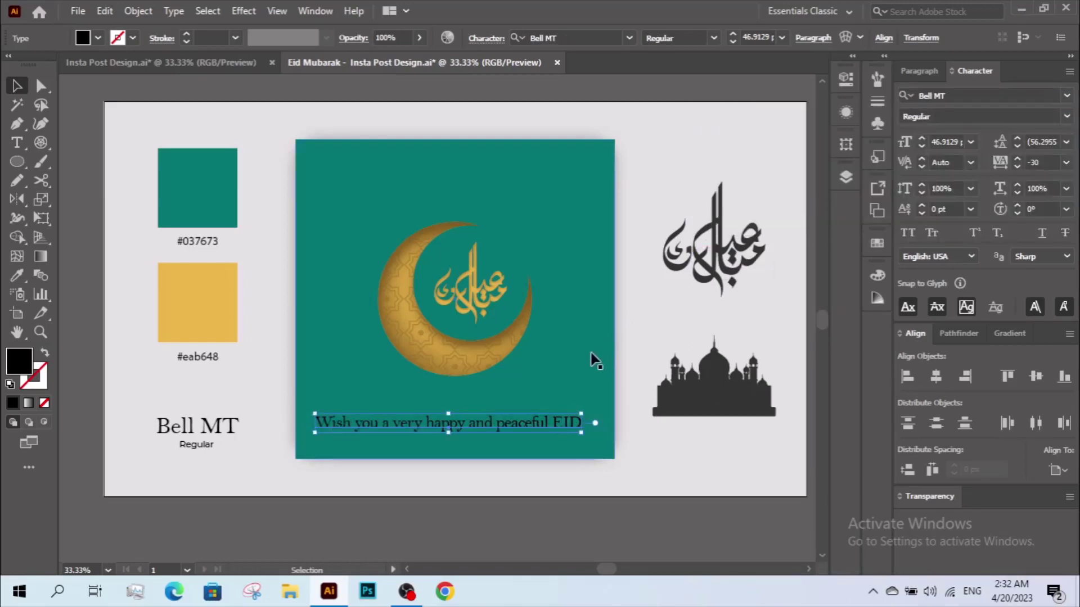
{"action": "double_click", "coordinate": [485, 426]}
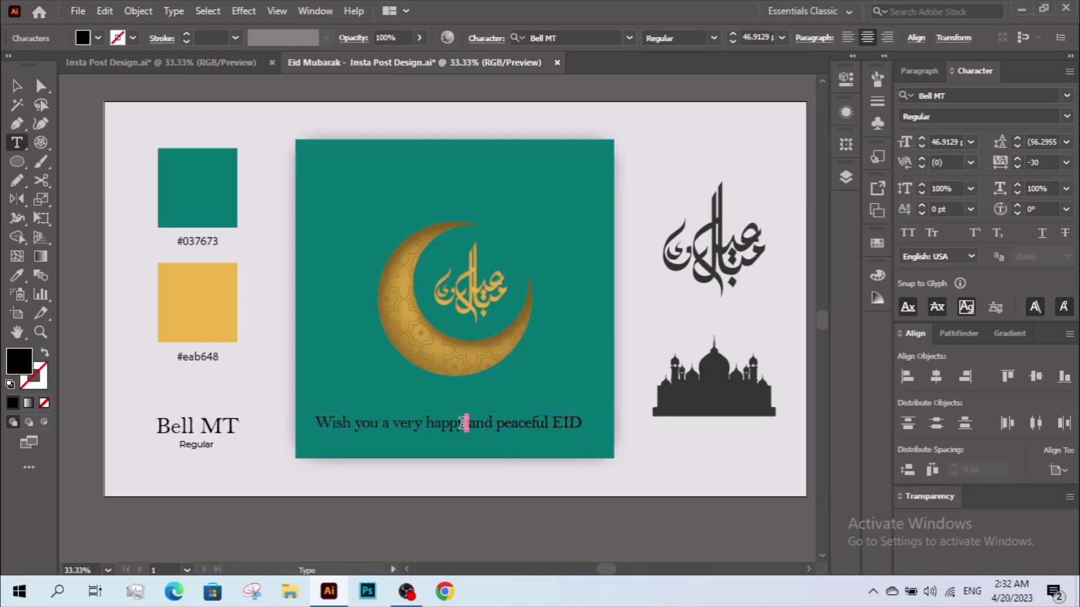
Break the greeting onto two lines before 'and' and select the text object.
{"action": "key", "text": "Return"}
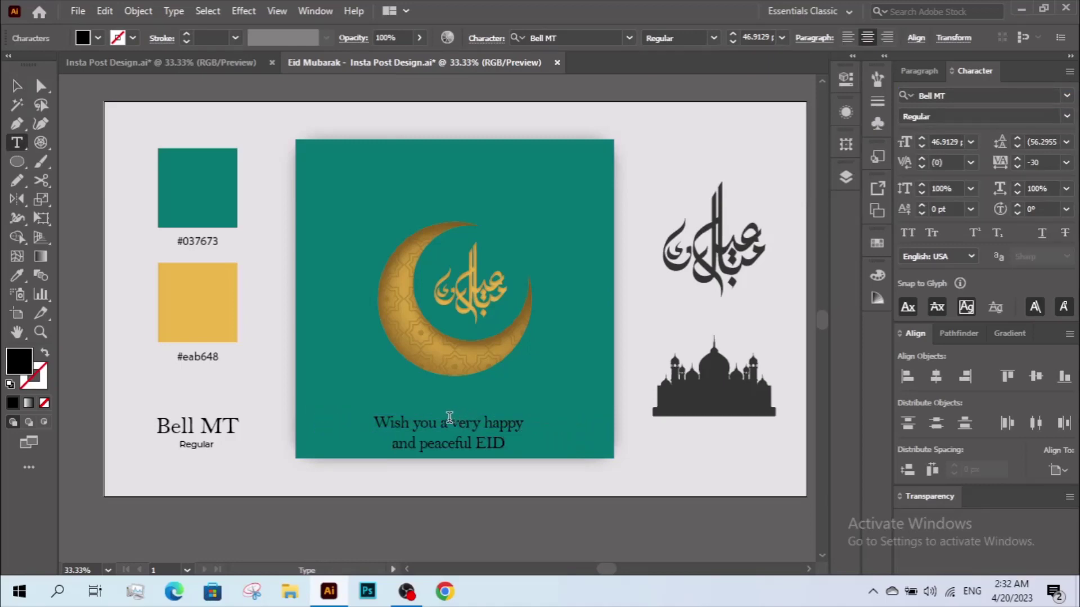
{"action": "left_click", "coordinate": [17, 87]}
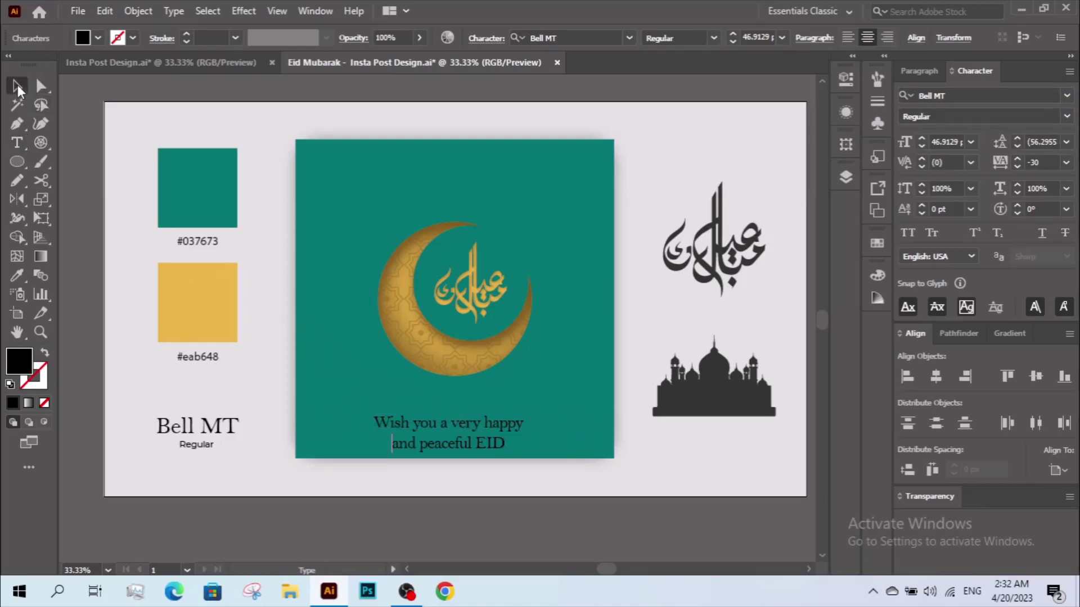
{"action": "mouse_move", "coordinate": [339, 324]}
{"action": "left_mouse_down"}
{"action": "mouse_move", "coordinate": [581, 485]}
{"action": "mouse_move", "coordinate": [561, 498]}
{"action": "left_mouse_up"}
{"action": "scroll", "coordinate": [581, 485], "scroll_direction": "up", "scroll_amount": 5}
{"action": "left_click", "coordinate": [557, 523]}
{"action": "left_click", "coordinate": [506, 433]}
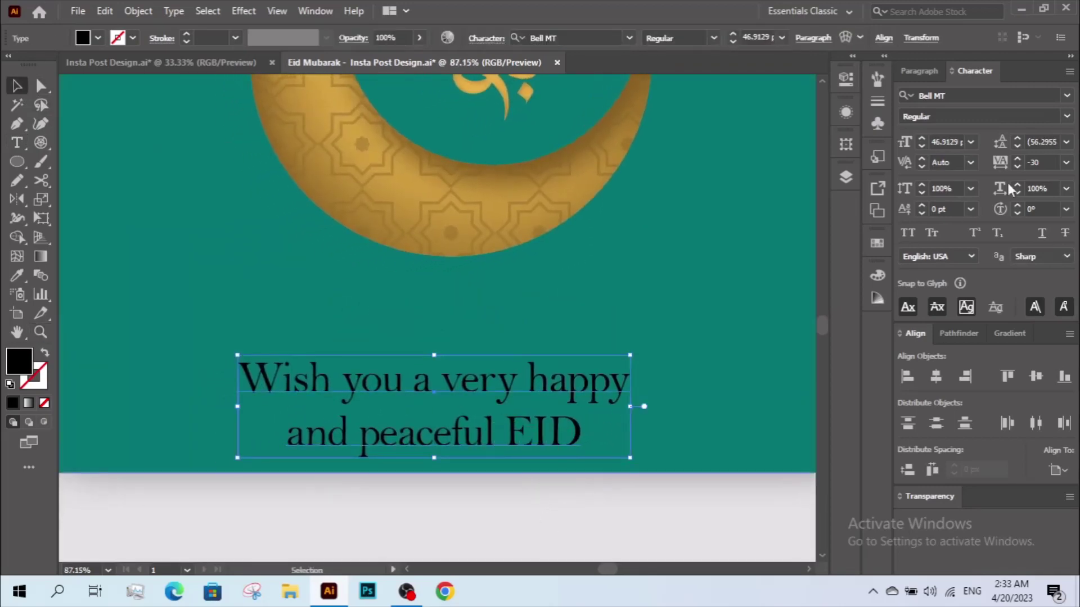
Adjust the greeting's leading to 50 pt and scale the text down around its centre.
{"action": "left_click", "coordinate": [1017, 147]}
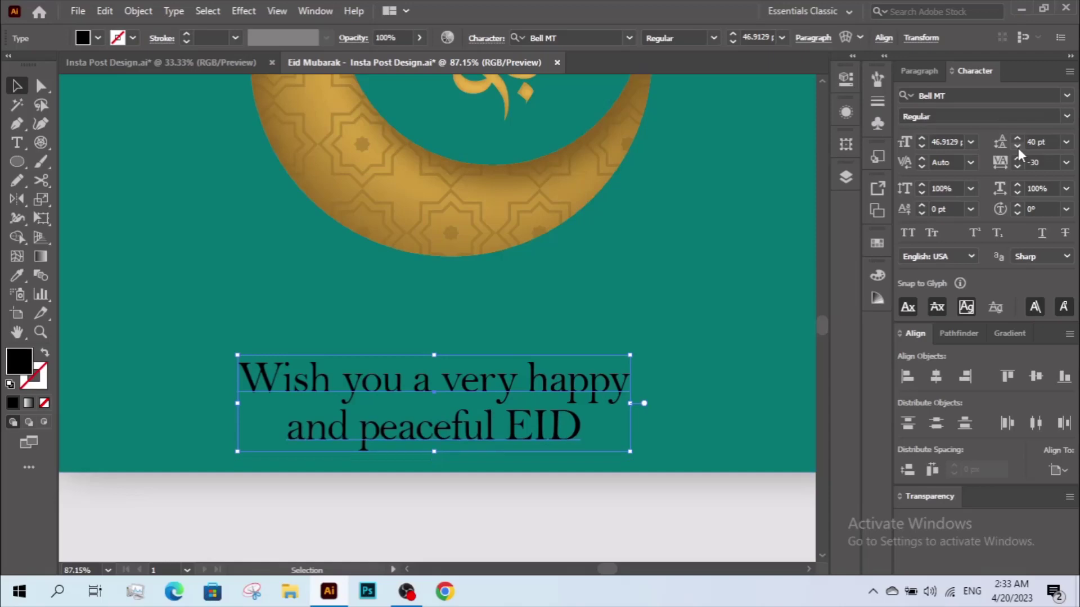
{"action": "left_click", "coordinate": [1017, 138]}
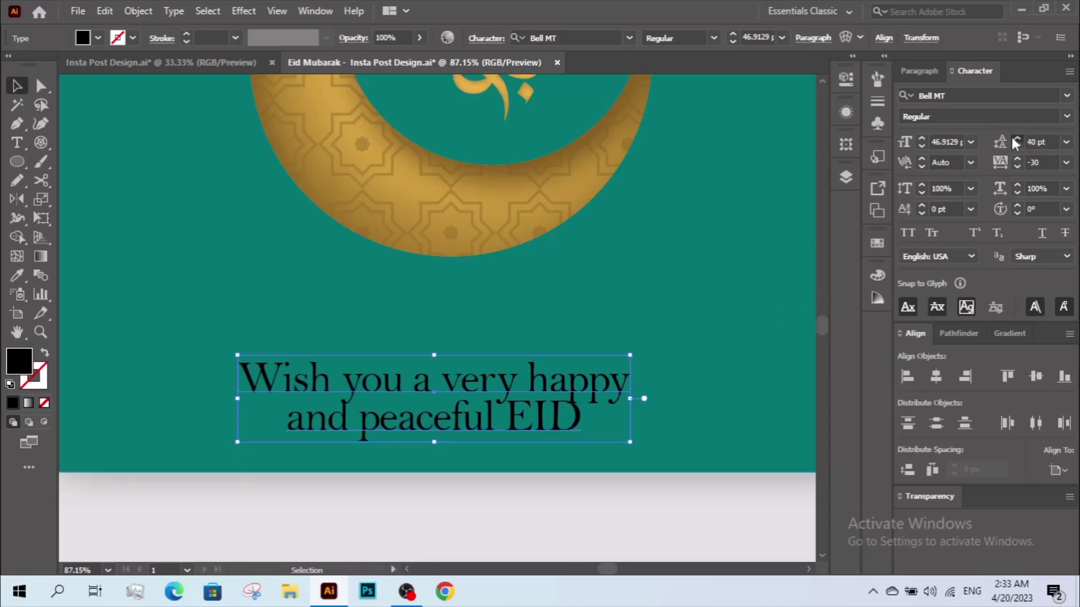
{"action": "left_click_drag", "start_coordinate": [634, 403], "coordinate": [574, 386]}
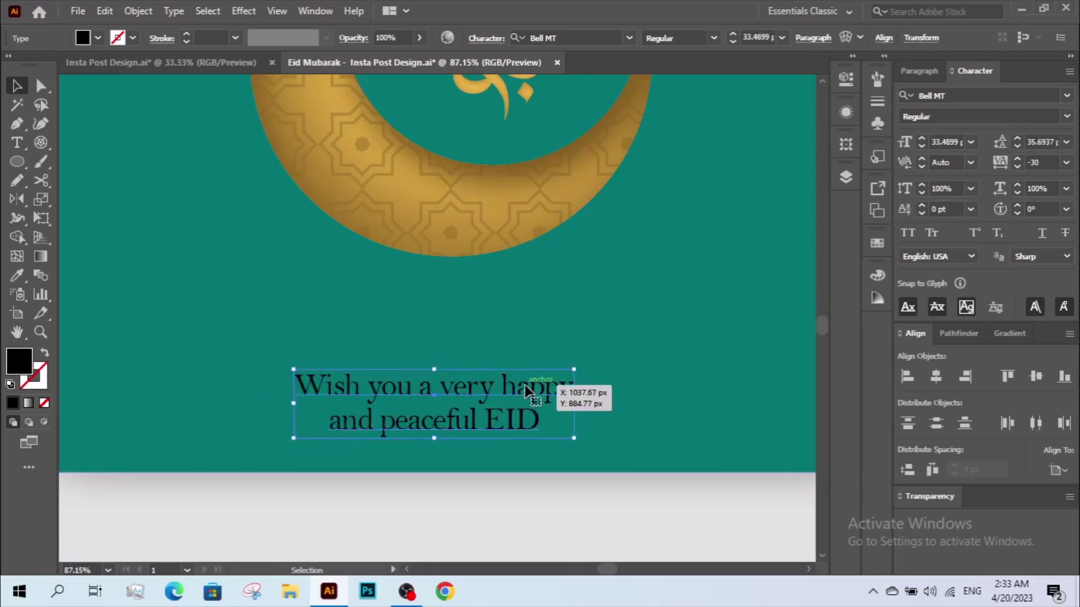
{"action": "key", "text": "z"}
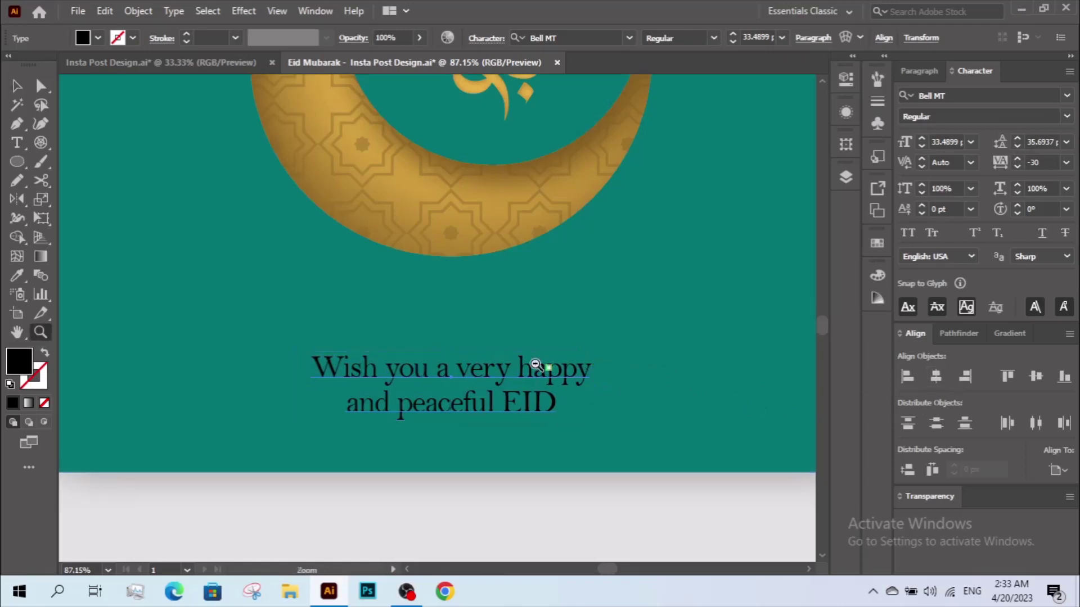
{"action": "left_click", "coordinate": [542, 369], "text": "alt"}
{"action": "left_click_drag", "start_coordinate": [522, 340], "coordinate": [602, 434]}
{"action": "key", "text": "v"}
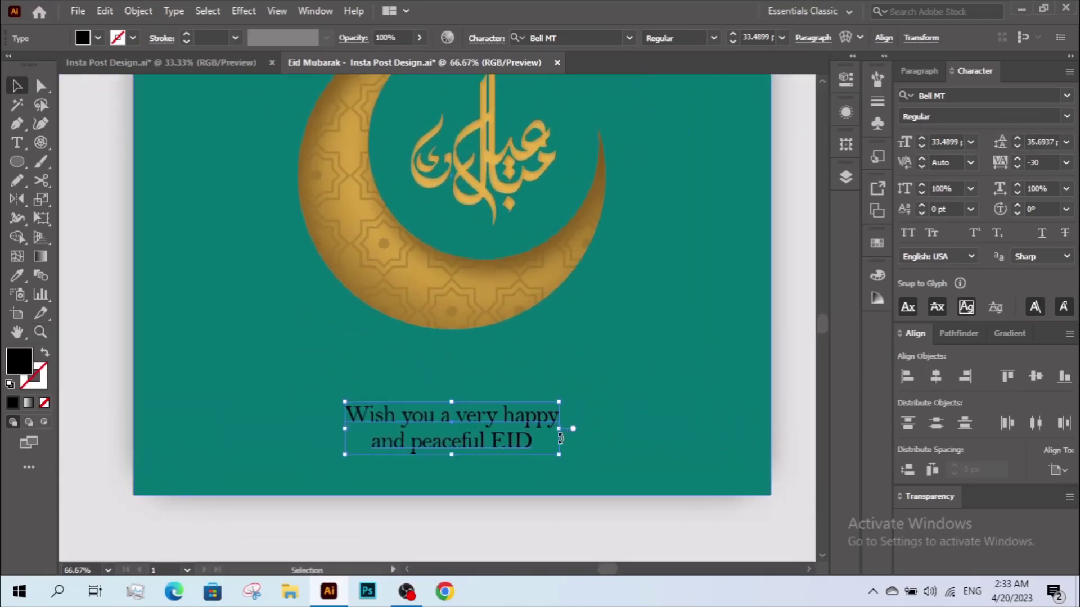
Reset tracking to 0 and shrink the greeting to about 30 pt with 30 pt leading.
{"action": "left_click", "coordinate": [1019, 159]}
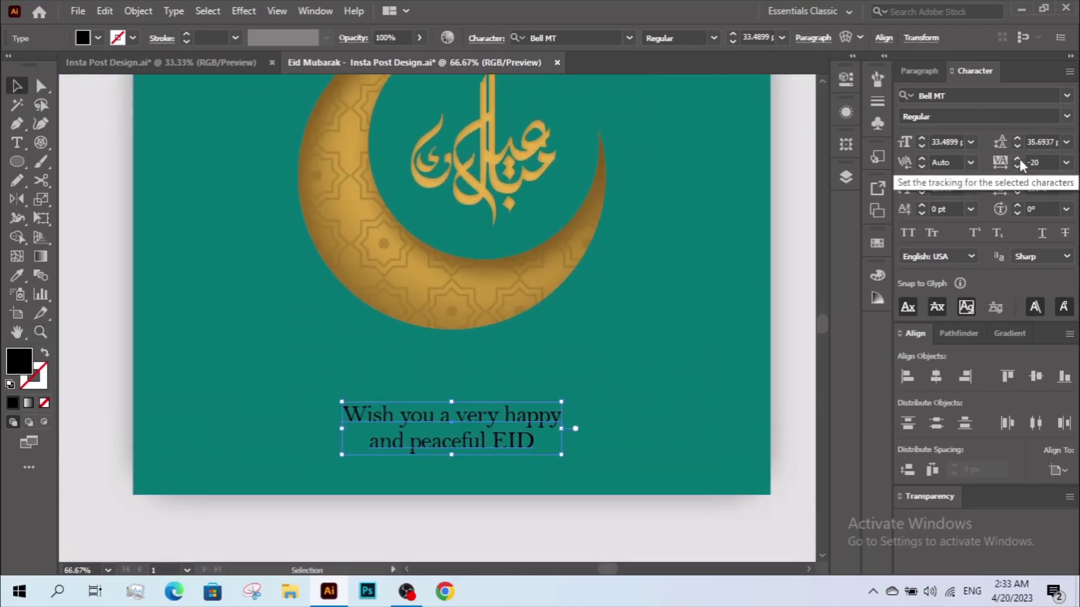
{"action": "left_click", "coordinate": [1019, 159]}
{"action": "left_click", "coordinate": [1019, 159]}
{"action": "left_click", "coordinate": [1019, 160]}
{"action": "left_click", "coordinate": [1019, 159]}
{"action": "left_click", "coordinate": [1019, 159]}
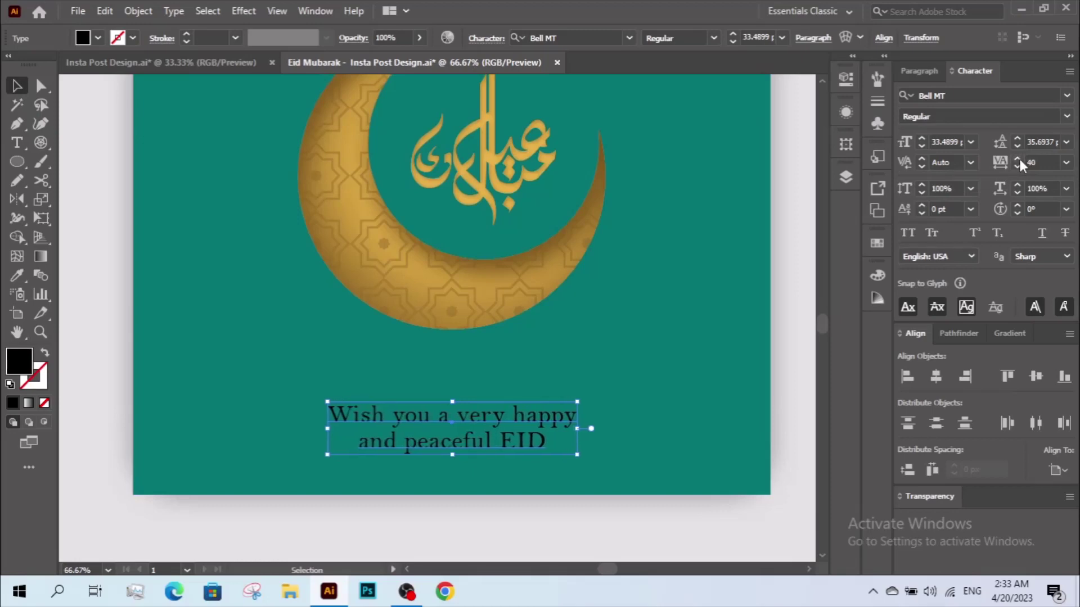
{"action": "left_click", "coordinate": [1016, 167]}
{"action": "left_click", "coordinate": [1017, 167]}
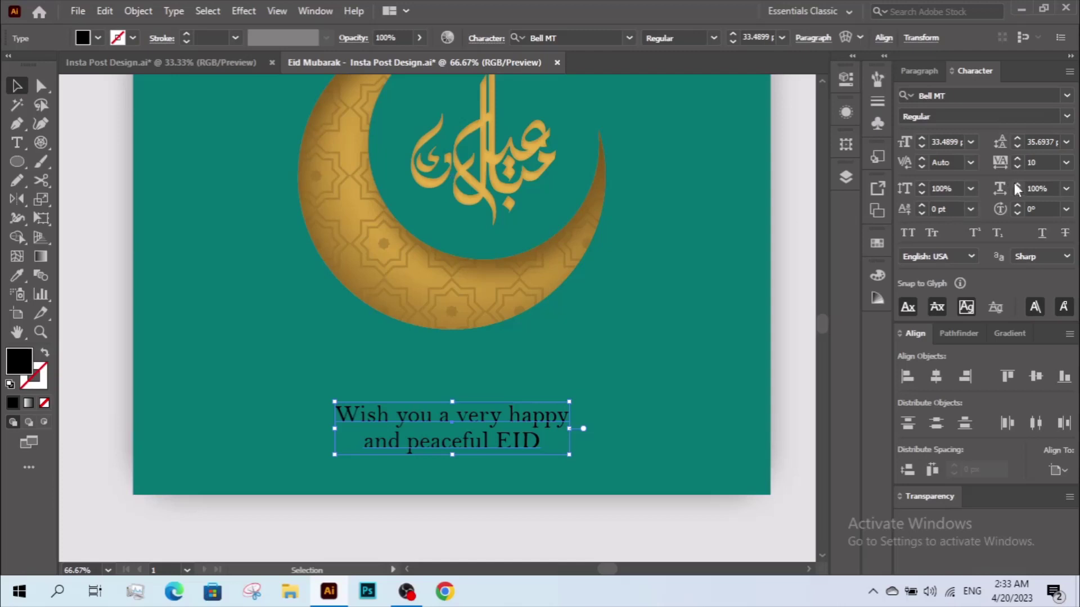
{"action": "left_click", "coordinate": [1017, 167]}
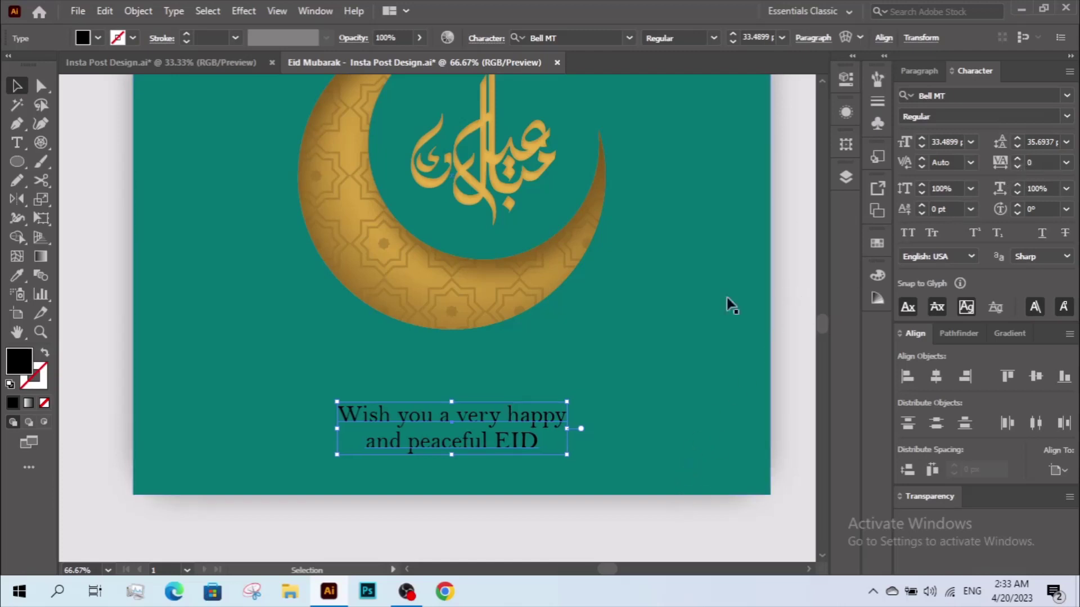
{"action": "left_click_drag", "start_coordinate": [568, 428], "coordinate": [556, 429]}
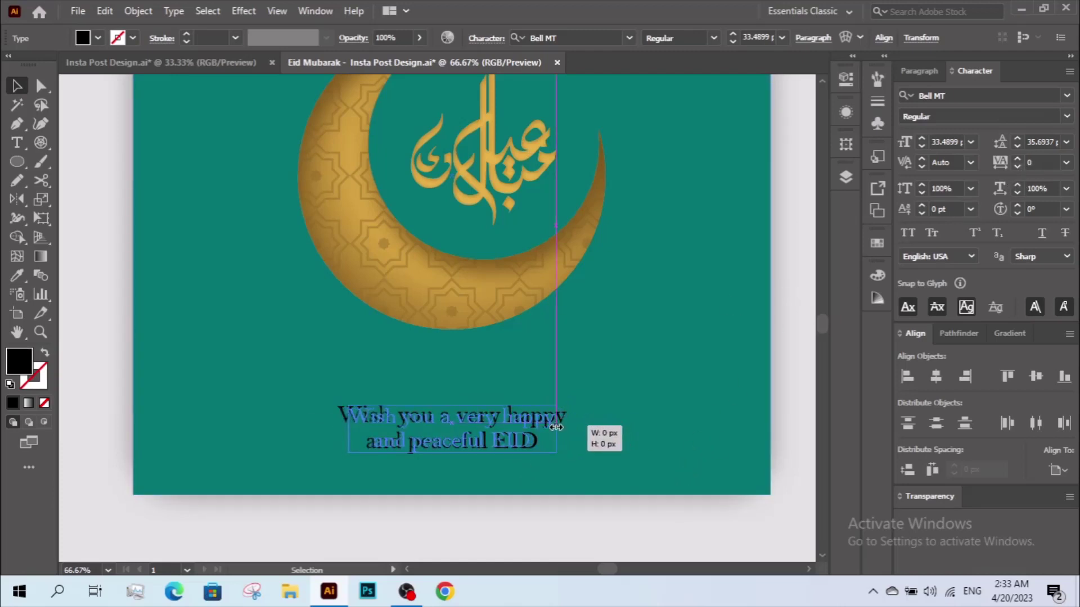
{"action": "left_click", "coordinate": [1016, 147]}
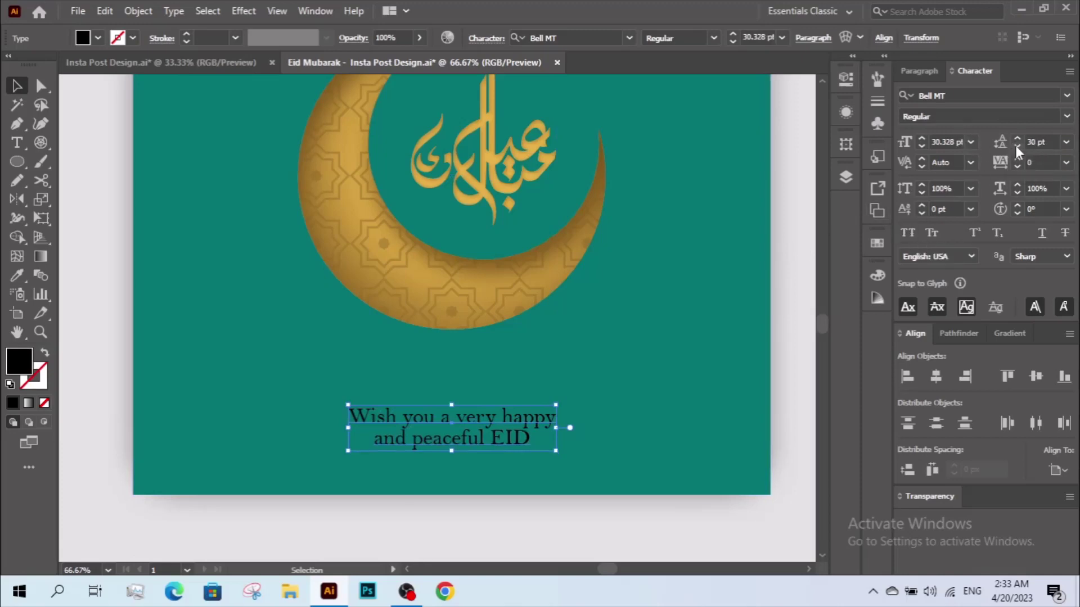
{"action": "left_click", "coordinate": [667, 523]}
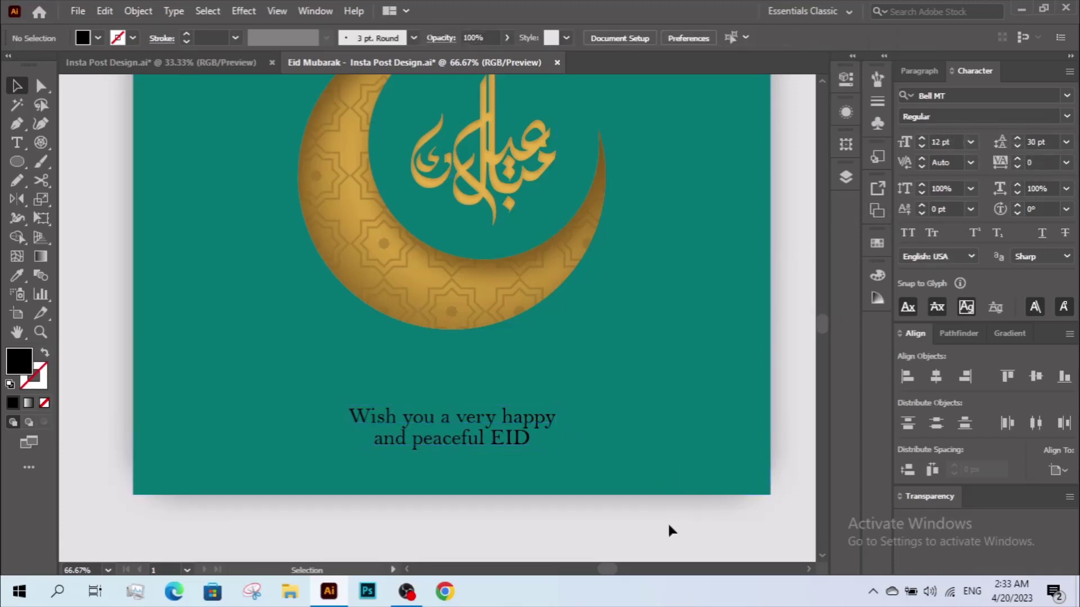
Make the greeting text white.
{"action": "left_click", "coordinate": [527, 443]}
{"action": "left_click", "coordinate": [99, 39]}
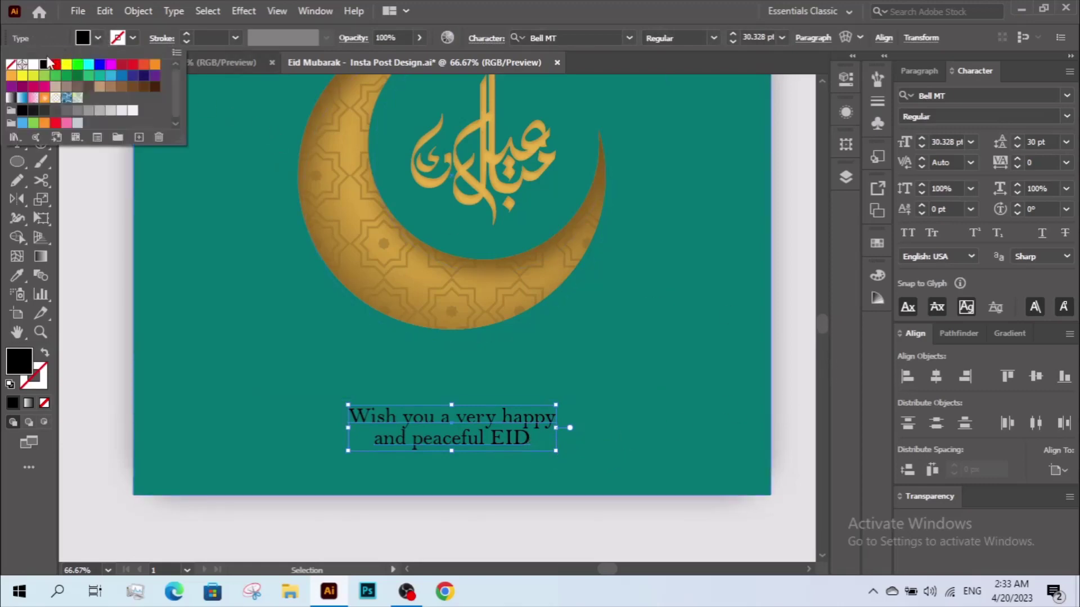
{"action": "left_click", "coordinate": [32, 66]}
{"action": "left_click", "coordinate": [563, 534]}
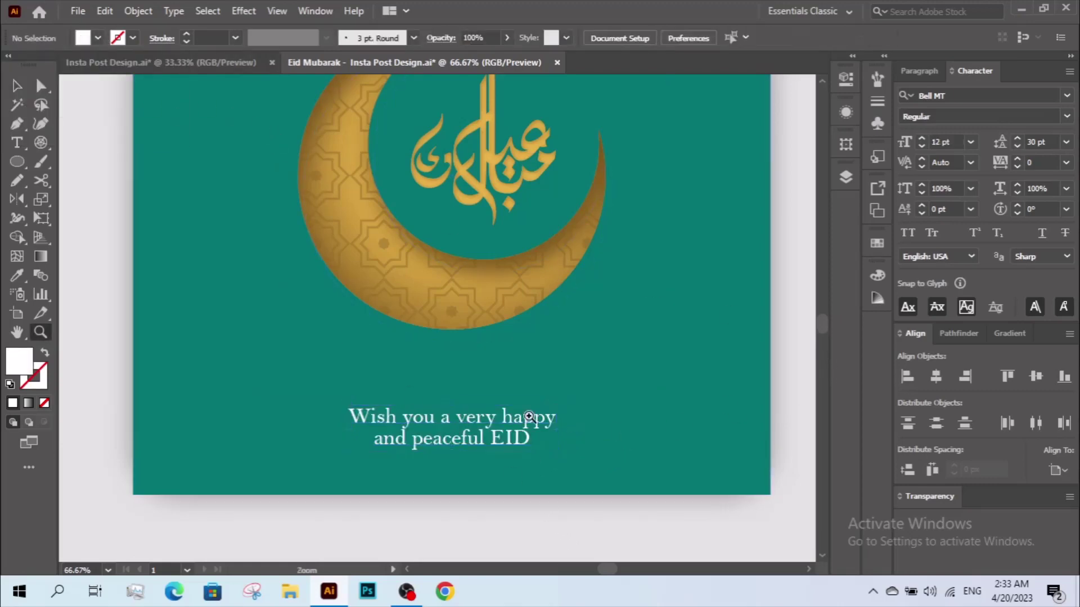
Scale the golden crescent group up slightly.
{"action": "scroll", "coordinate": [514, 374], "scroll_direction": "down", "scroll_amount": 1}
{"action": "left_click_drag", "start_coordinate": [514, 374], "coordinate": [550, 451]}
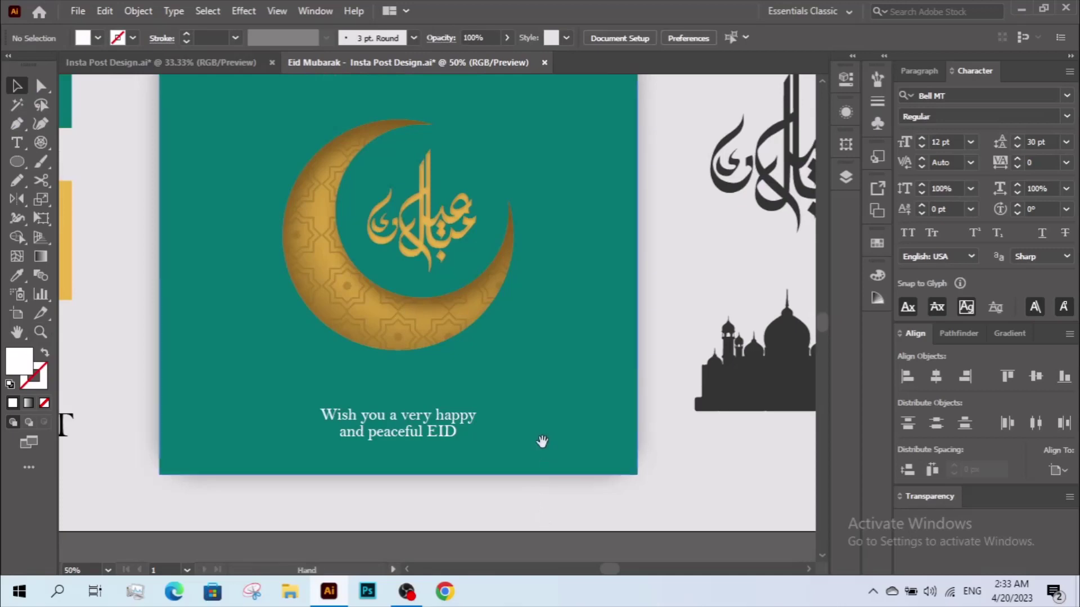
{"action": "scroll", "coordinate": [489, 393], "scroll_direction": "down", "scroll_amount": 1}
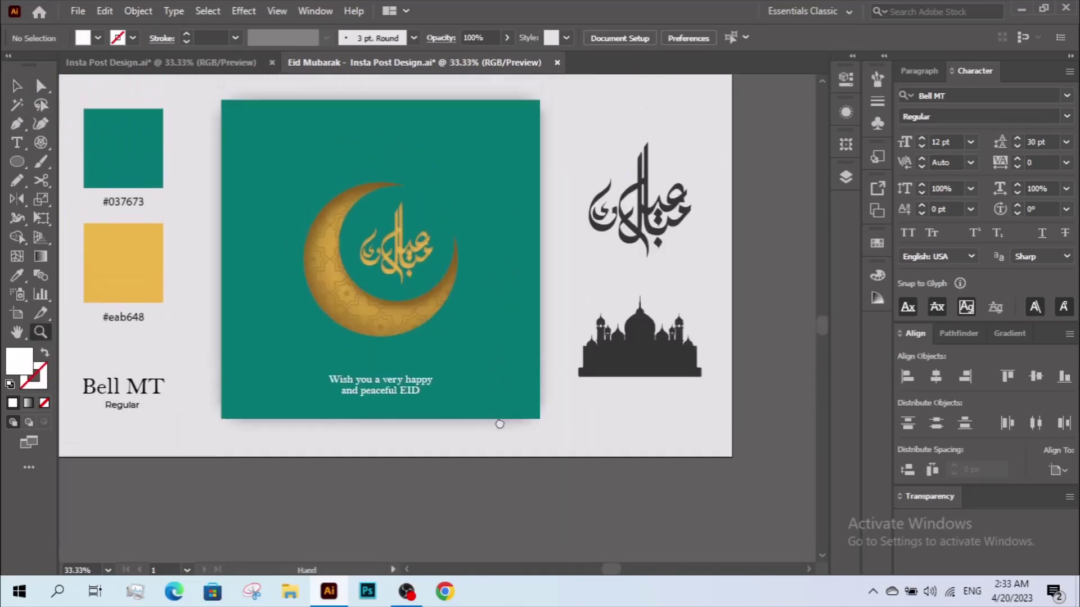
{"action": "key", "text": "v"}
{"action": "left_click_drag", "start_coordinate": [508, 494], "coordinate": [521, 481]}
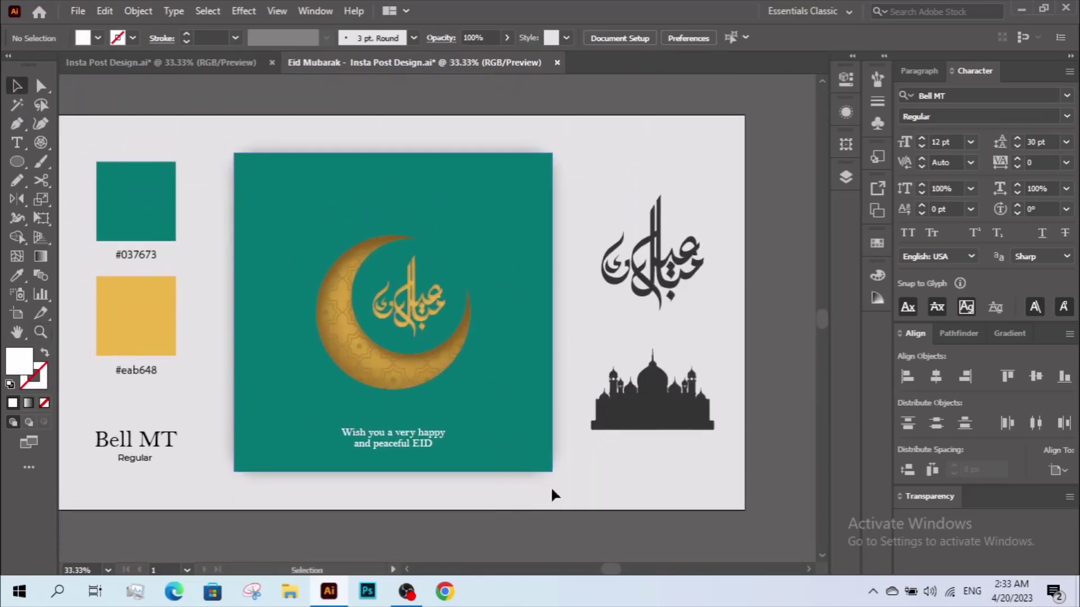
{"action": "left_click", "coordinate": [438, 385]}
{"action": "left_click_drag", "start_coordinate": [501, 320], "coordinate": [496, 316]}
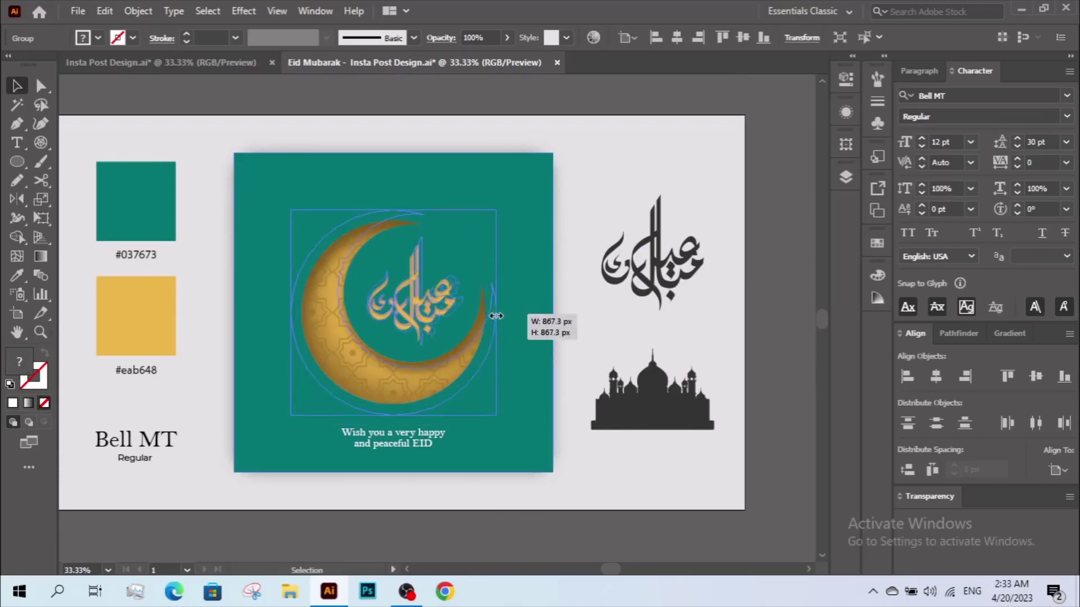
{"action": "left_click", "coordinate": [496, 506]}
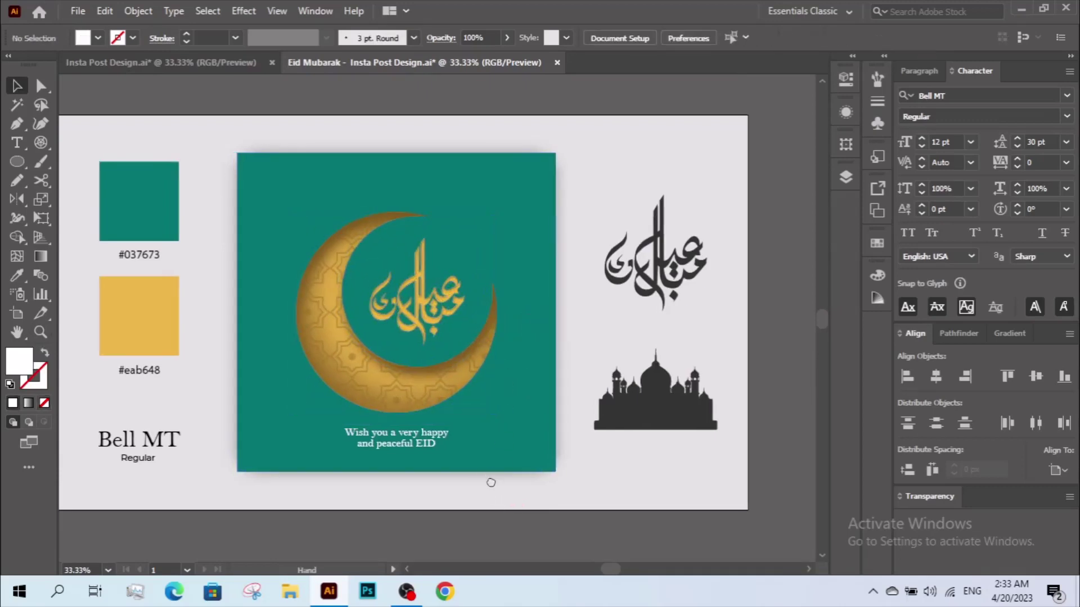
{"action": "left_click_drag", "start_coordinate": [487, 495], "coordinate": [495, 479]}
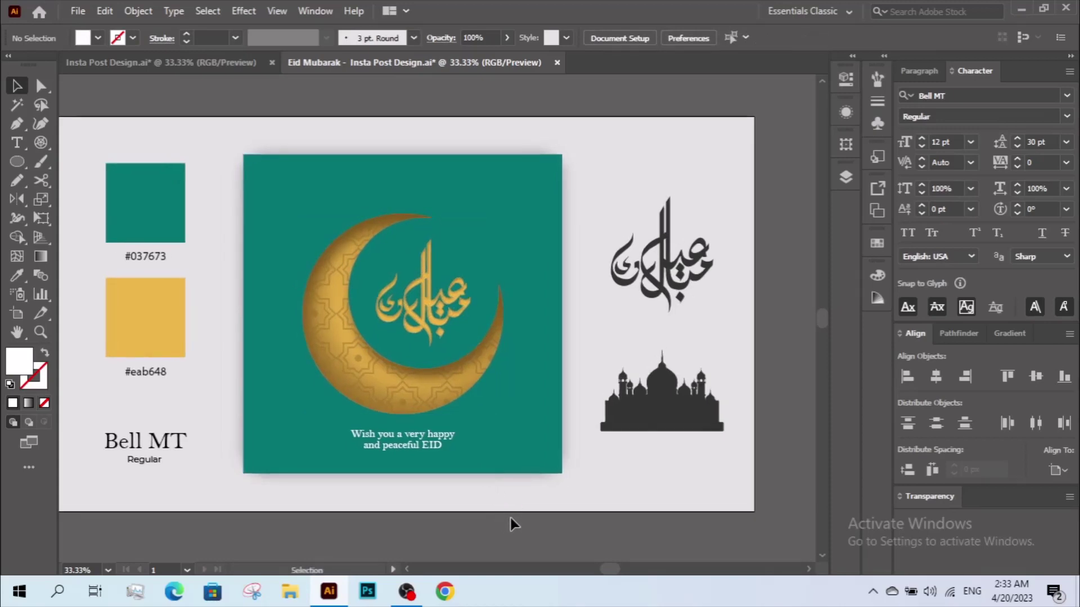
Copy the mosque silhouette onto the card, bring it to front, and set it at lower-left.
{"action": "mouse_move", "coordinate": [651, 423]}
{"action": "left_mouse_down"}
{"action": "mouse_move", "coordinate": [662, 415]}
{"action": "mouse_move", "coordinate": [291, 467]}
{"action": "left_mouse_up"}
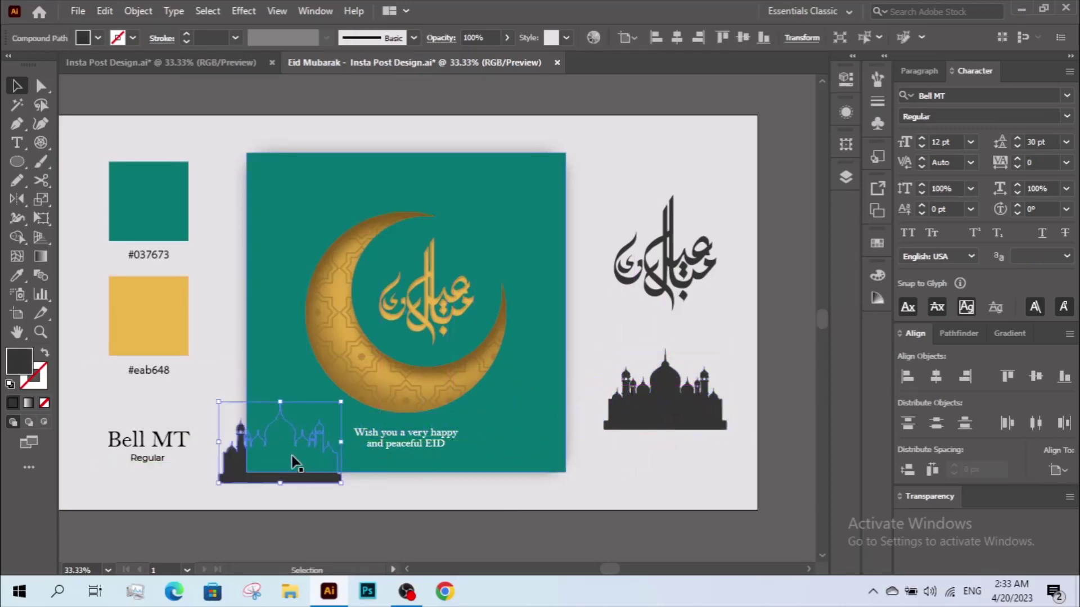
{"action": "right_click", "coordinate": [289, 484]}
{"action": "left_click", "coordinate": [545, 403]}
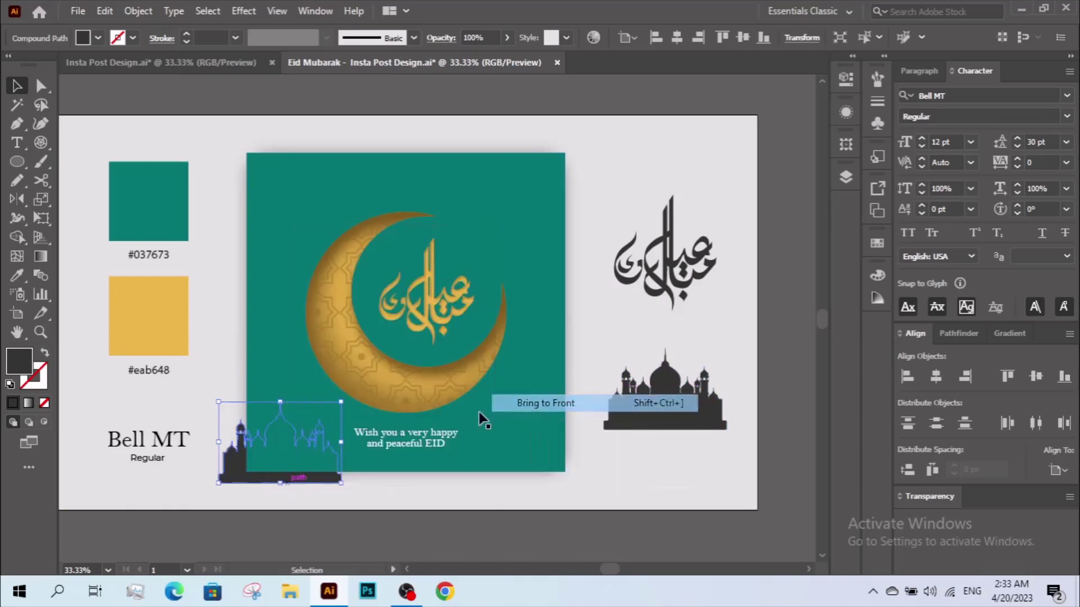
{"action": "mouse_move", "coordinate": [329, 433]}
{"action": "left_mouse_down"}
{"action": "mouse_move", "coordinate": [307, 432]}
{"action": "mouse_move", "coordinate": [337, 389]}
{"action": "left_mouse_up"}
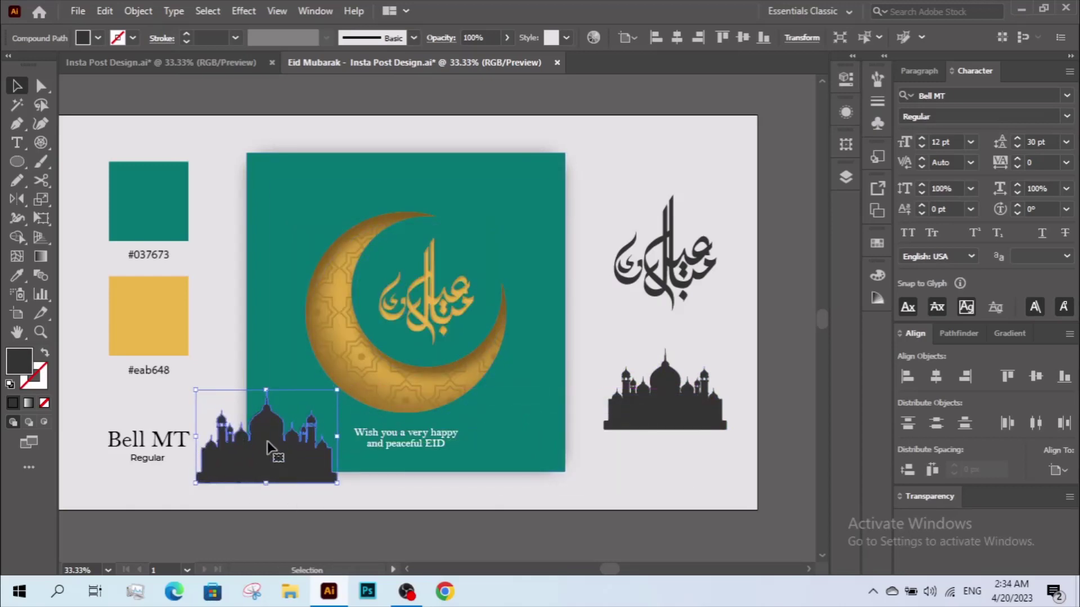
Give the mosque copy a white-to-black gradient at a -90° angle.
{"action": "left_click", "coordinate": [1010, 342]}
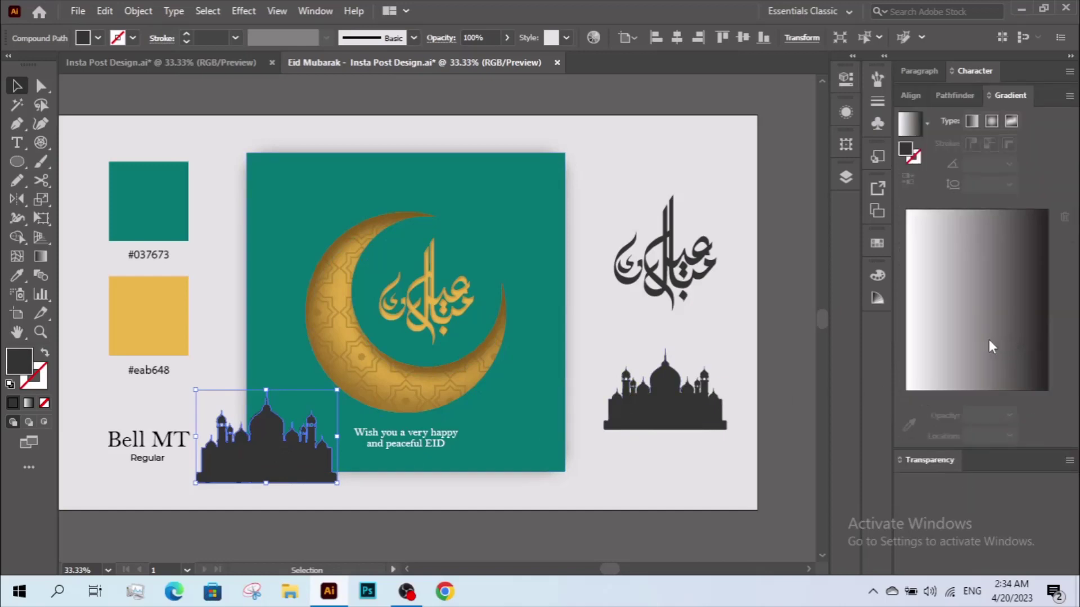
{"action": "left_click", "coordinate": [973, 336]}
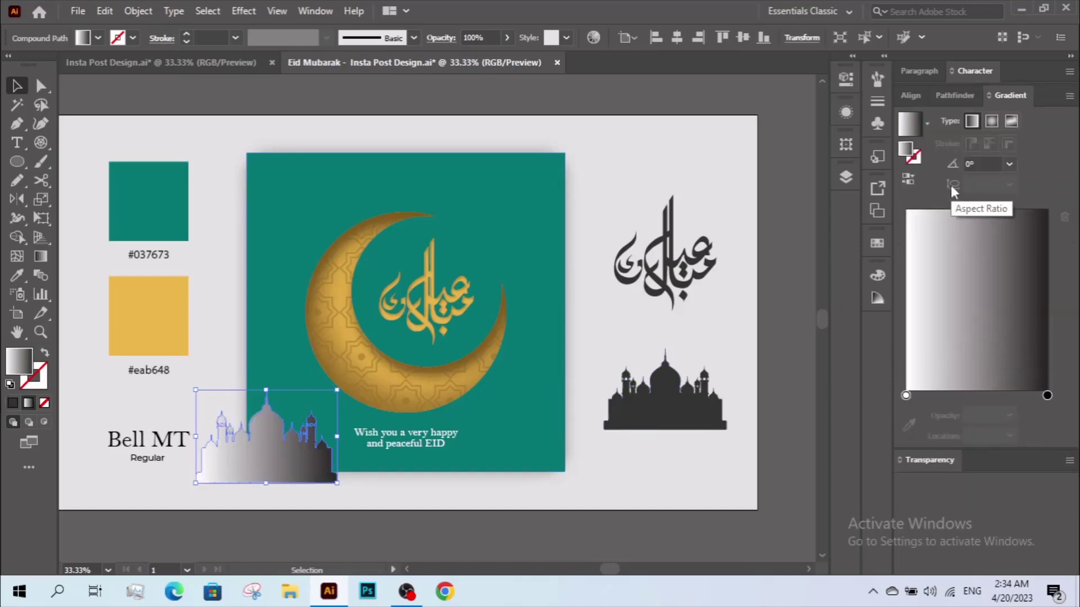
{"action": "scroll", "coordinate": [979, 163], "scroll_direction": "down", "scroll_amount": 2}
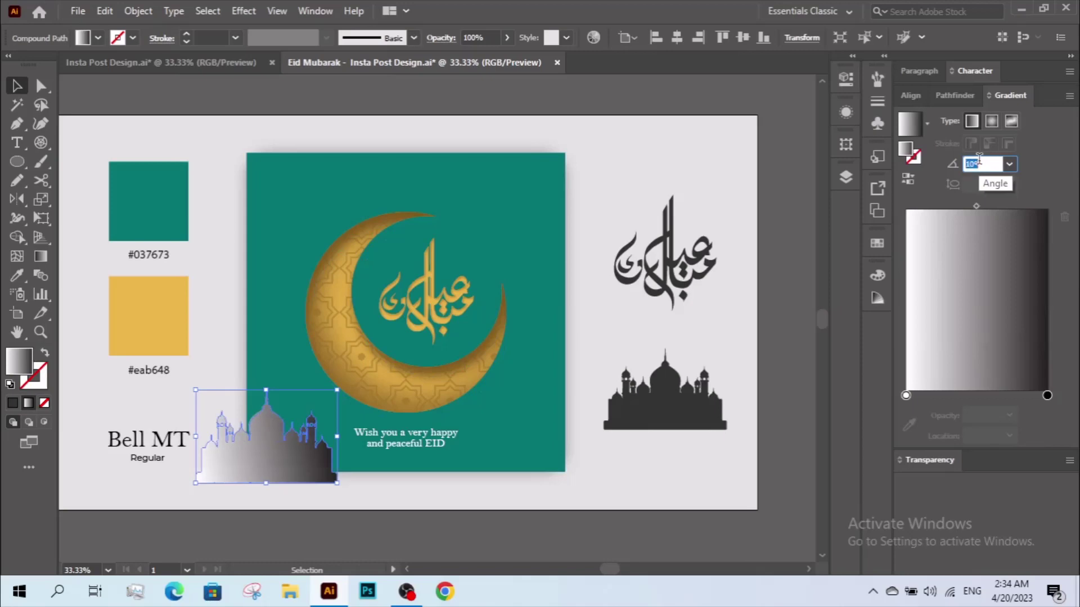
{"action": "scroll", "coordinate": [979, 163], "scroll_direction": "down", "scroll_amount": 1}
{"action": "scroll", "coordinate": [979, 163], "scroll_direction": "down", "scroll_amount": 1}
{"action": "scroll", "coordinate": [979, 163], "scroll_direction": "down", "scroll_amount": 1}
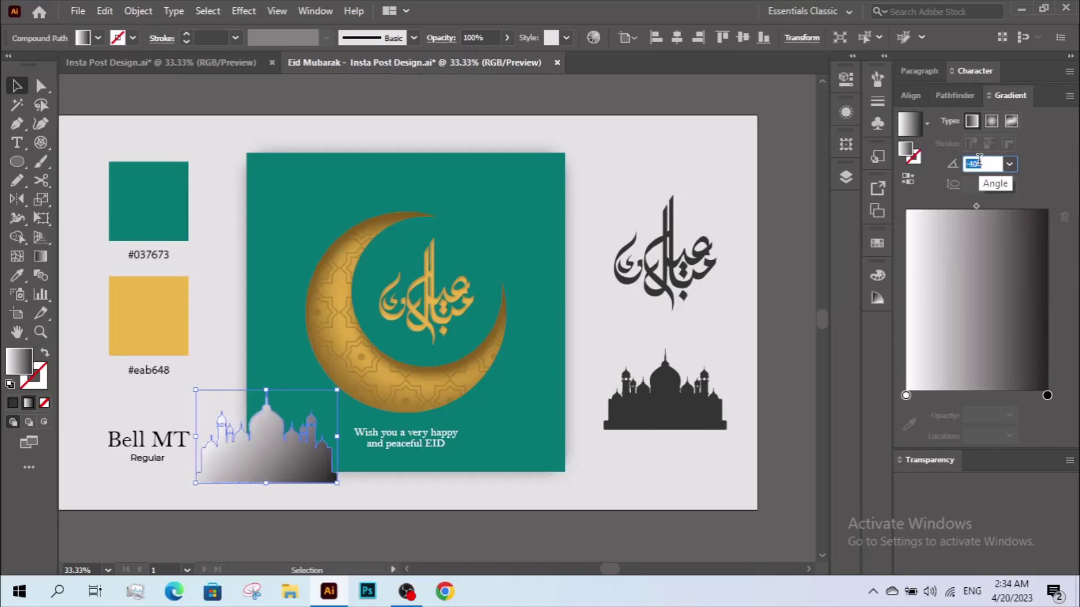
{"action": "scroll", "coordinate": [979, 163], "scroll_direction": "down", "scroll_amount": 1}
{"action": "scroll", "coordinate": [979, 163], "scroll_direction": "down", "scroll_amount": 2}
{"action": "scroll", "coordinate": [979, 164], "scroll_direction": "down", "scroll_amount": 2}
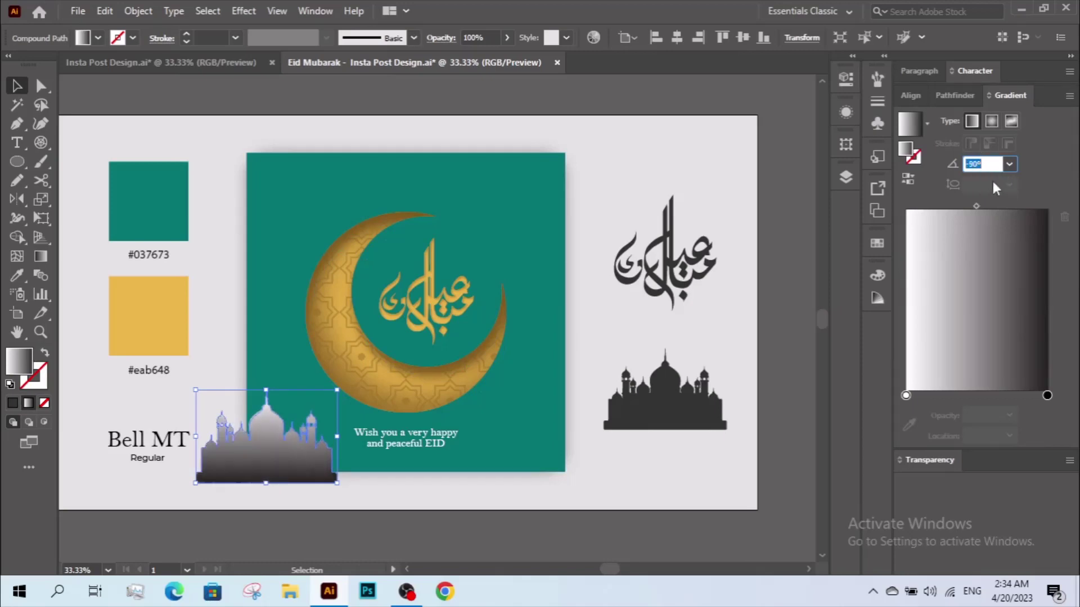
{"action": "left_click", "coordinate": [1028, 194]}
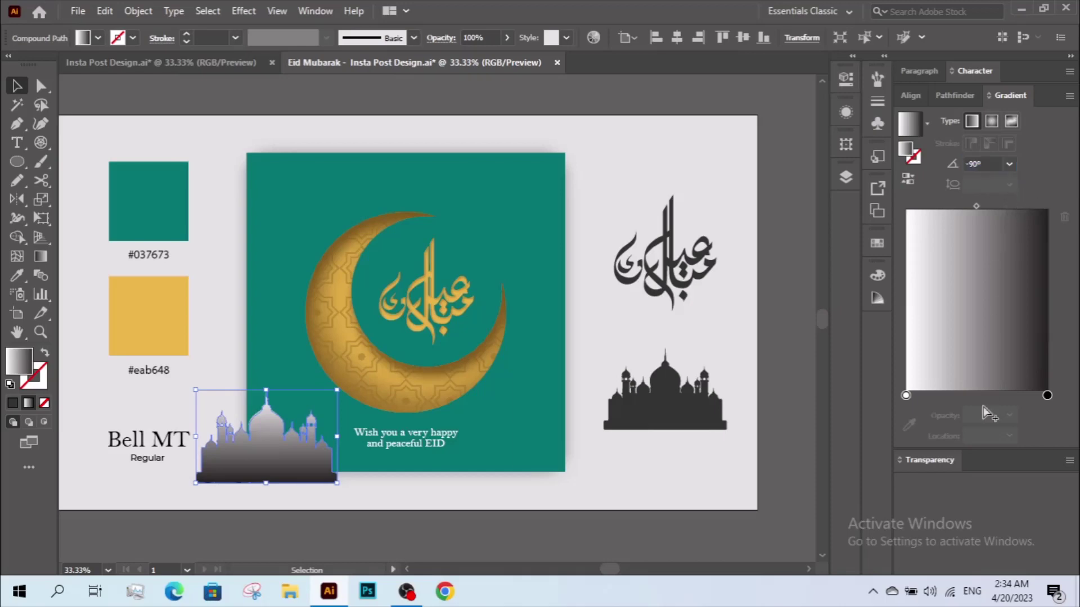
Set the mosque's blend mode to Multiply with 90% opacity.
{"action": "left_click", "coordinate": [938, 467]}
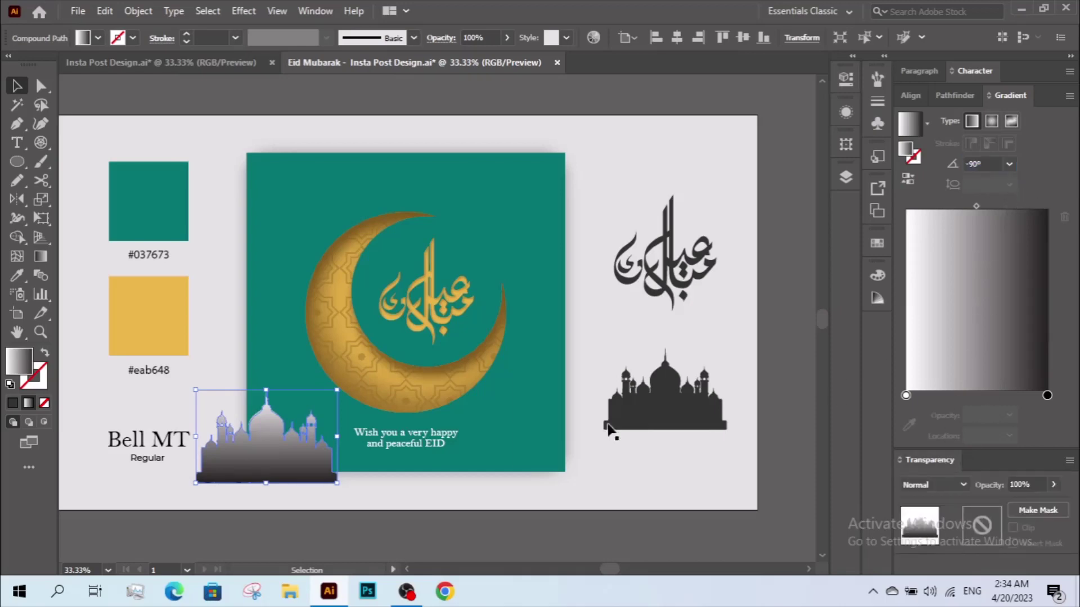
{"action": "left_click", "coordinate": [950, 490]}
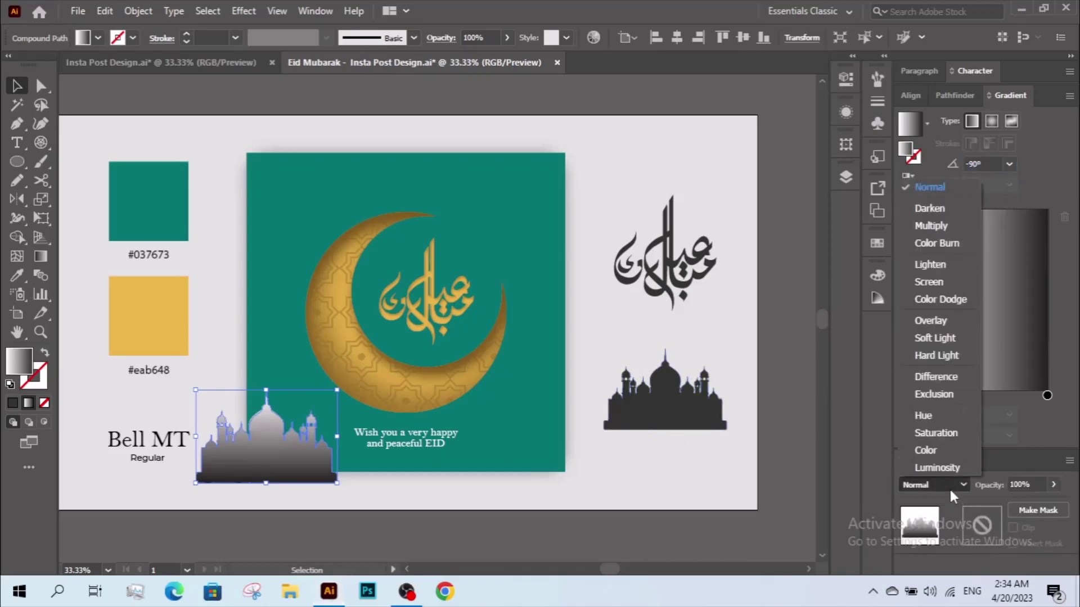
{"action": "left_click", "coordinate": [948, 230]}
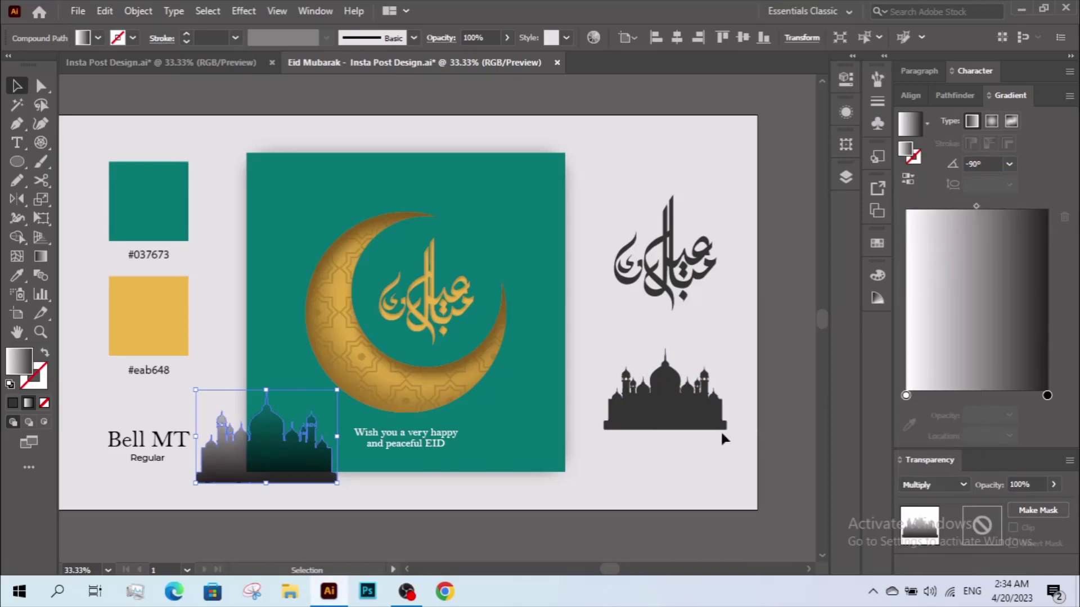
{"action": "left_click", "coordinate": [1019, 484]}
{"action": "type", "text": "80"}
{"action": "key", "text": "Return"}
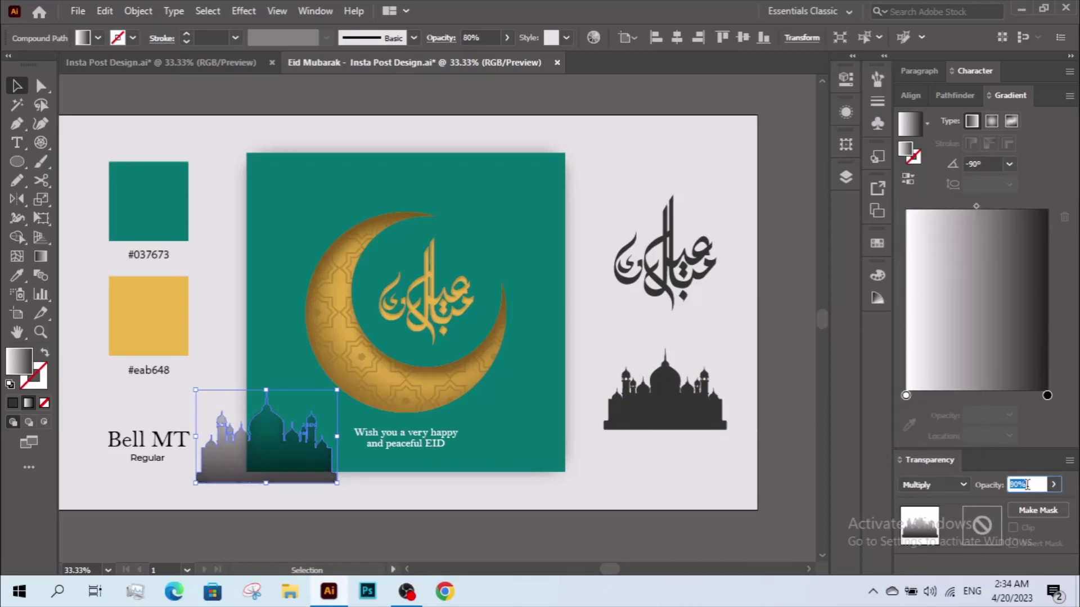
{"action": "type", "text": "90"}
{"action": "key", "text": "Return"}
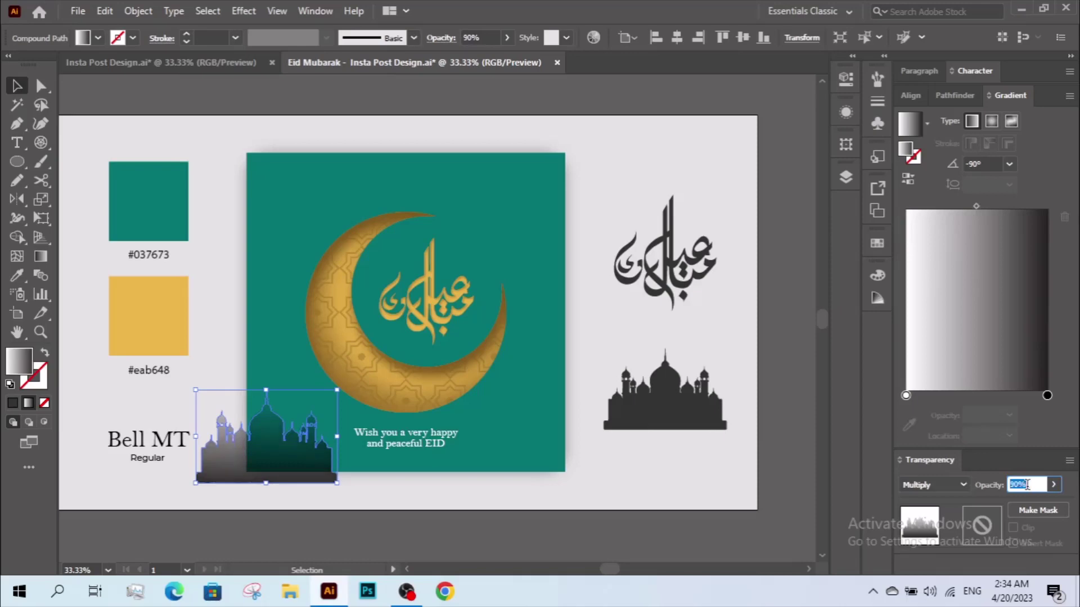
Enlarge the gradient mosque and move it to the artboard's lower left.
{"action": "left_click", "coordinate": [718, 516]}
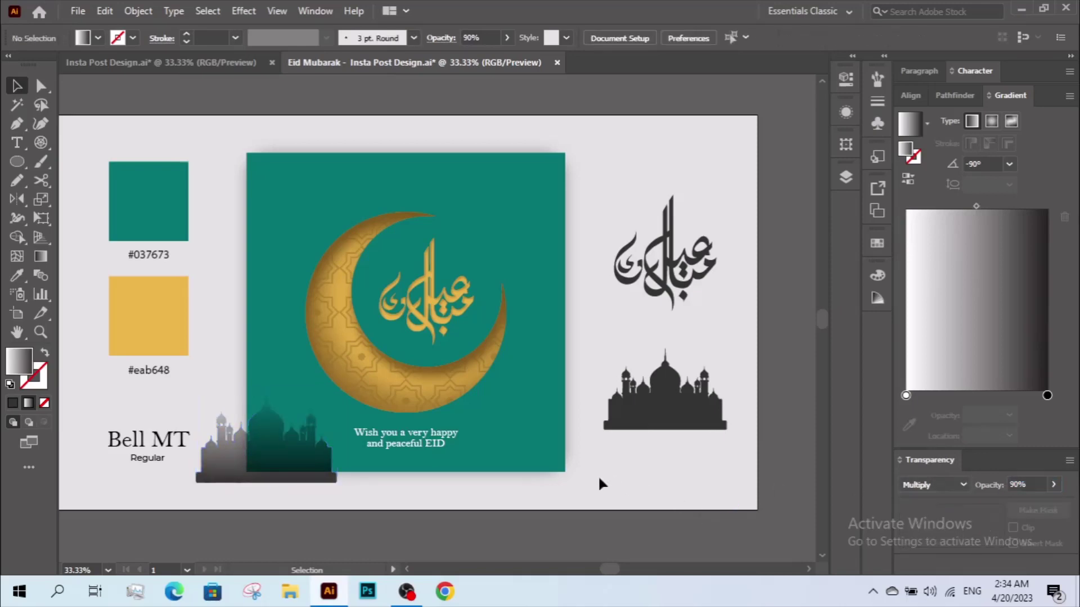
{"action": "left_click", "coordinate": [302, 482]}
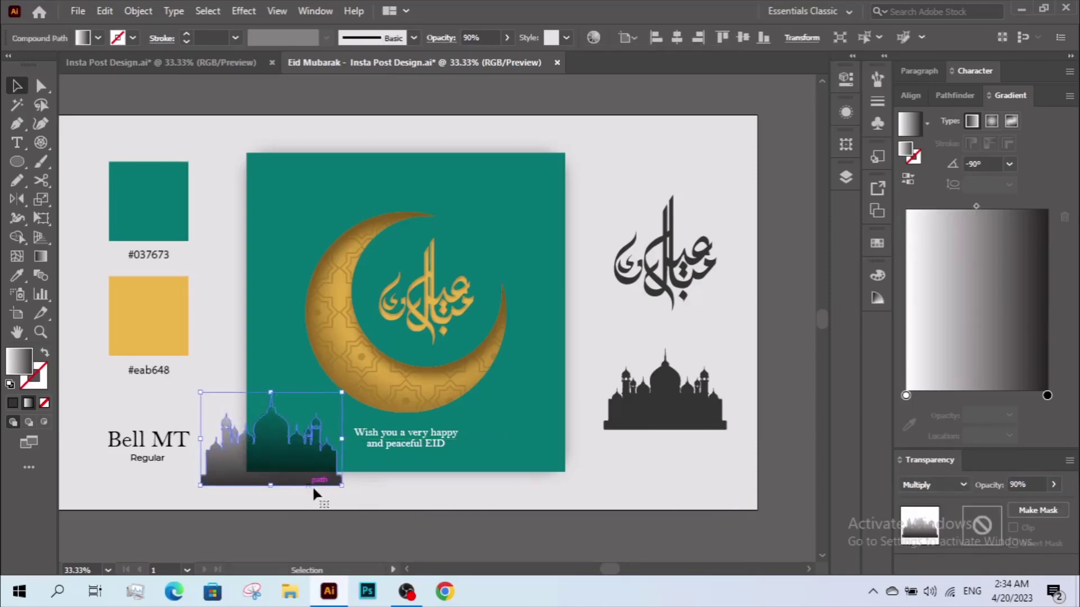
{"action": "key", "text": "z"}
{"action": "left_click_drag", "start_coordinate": [205, 292], "coordinate": [573, 472]}
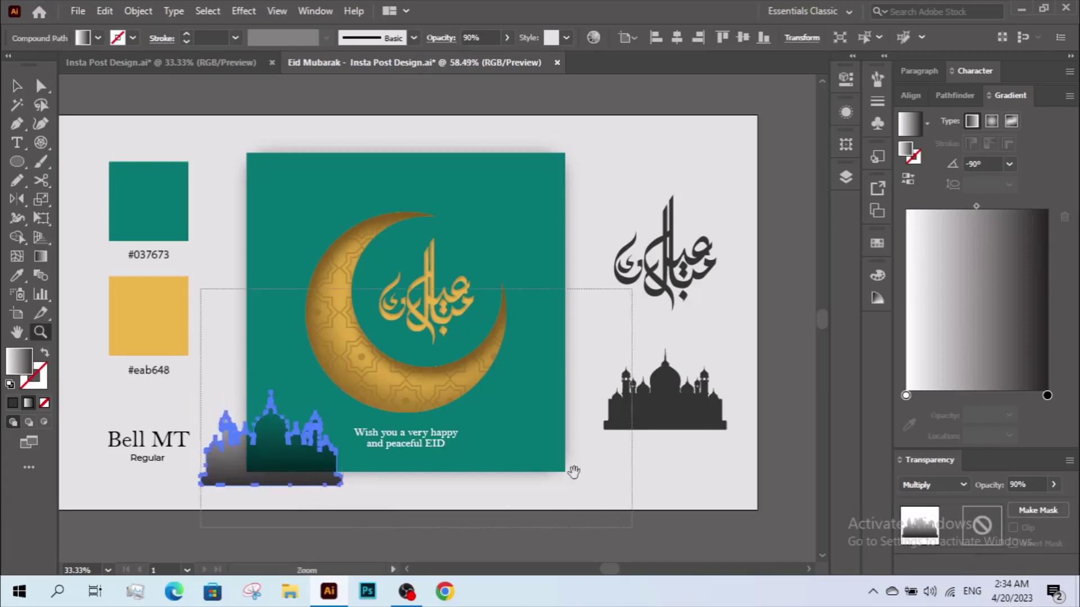
{"action": "key", "text": "v"}
{"action": "left_click_drag", "start_coordinate": [372, 385], "coordinate": [441, 388]}
{"action": "left_click_drag", "start_coordinate": [373, 482], "coordinate": [355, 488]}
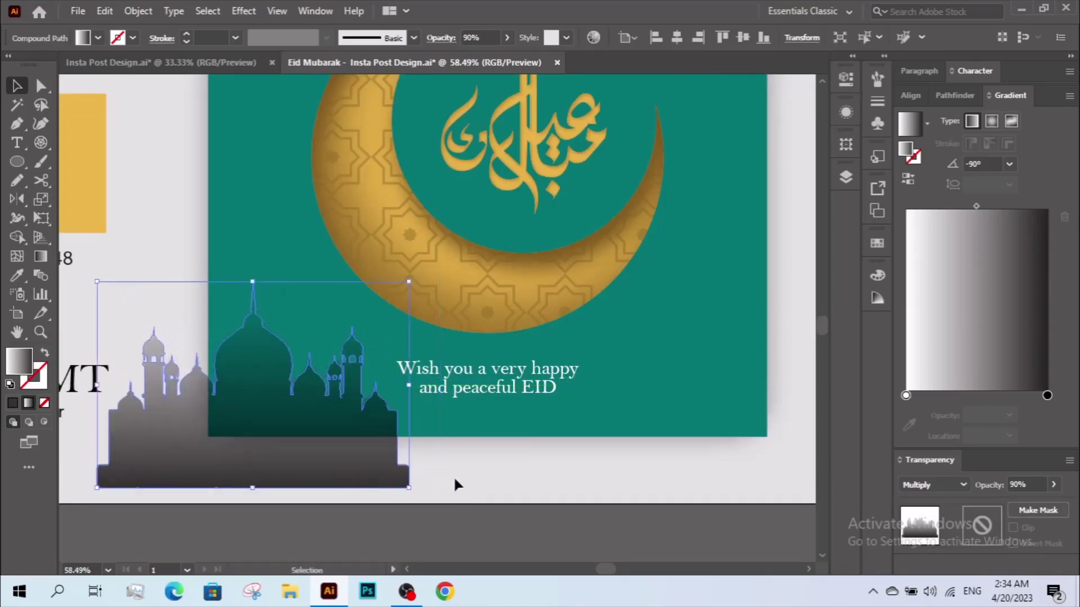
{"action": "left_click", "coordinate": [453, 476]}
Copy the mosque to the lower right, group both mosques, and nudge them lower.
{"action": "left_click_drag", "start_coordinate": [484, 470], "coordinate": [453, 471]}
{"action": "mouse_move", "coordinate": [317, 468]}
{"action": "left_mouse_down"}
{"action": "mouse_move", "coordinate": [740, 468]}
{"action": "mouse_move", "coordinate": [721, 470]}
{"action": "left_mouse_up"}
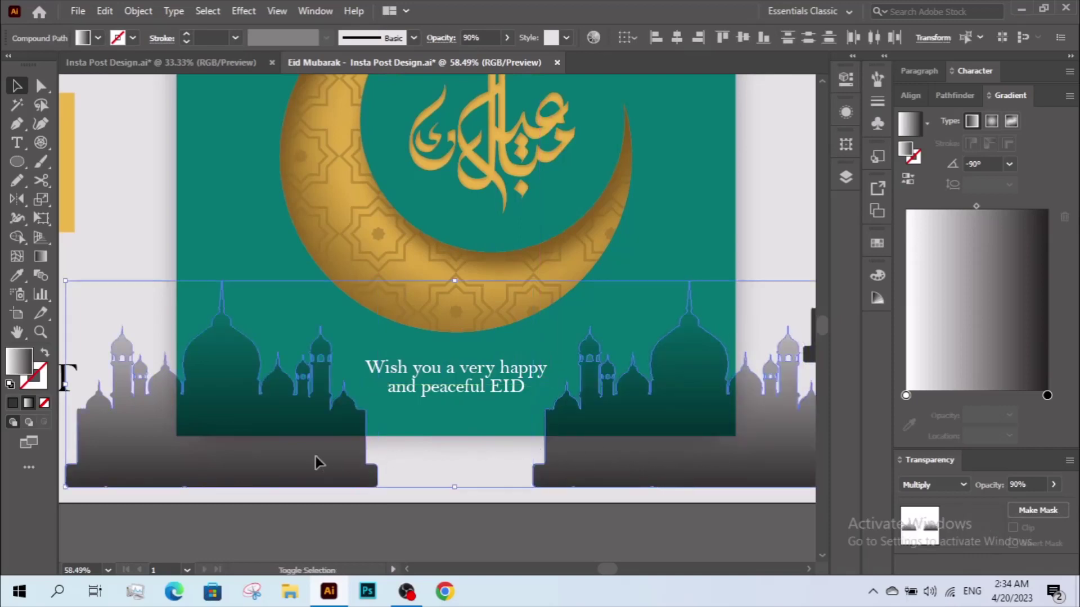
{"action": "right_click", "coordinate": [315, 416]}
{"action": "left_click", "coordinate": [131, 11]}
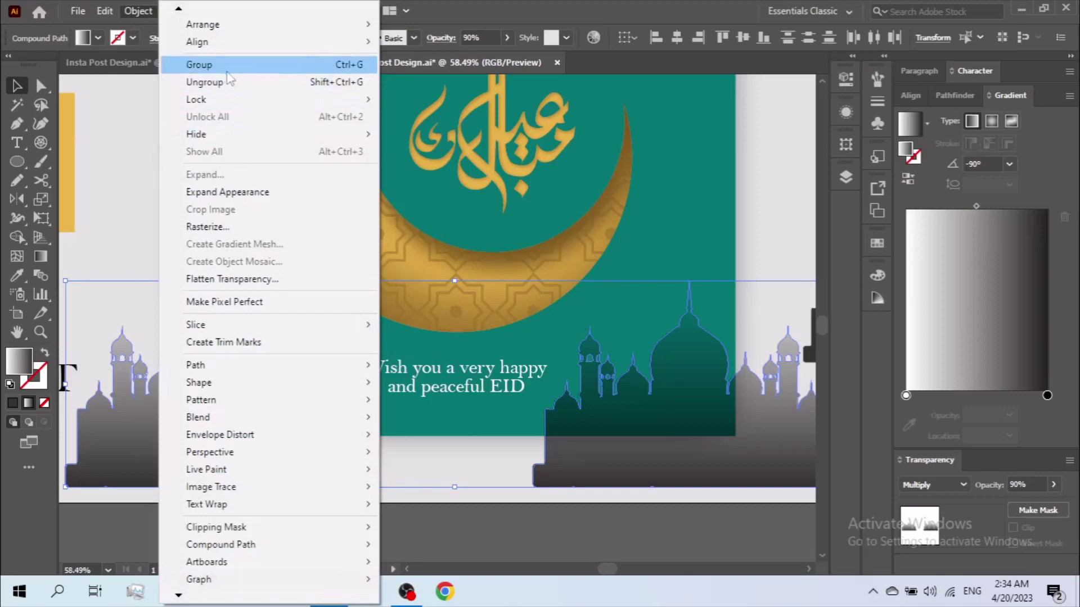
{"action": "left_click", "coordinate": [231, 65]}
{"action": "left_click_drag", "start_coordinate": [618, 450], "coordinate": [619, 468]}
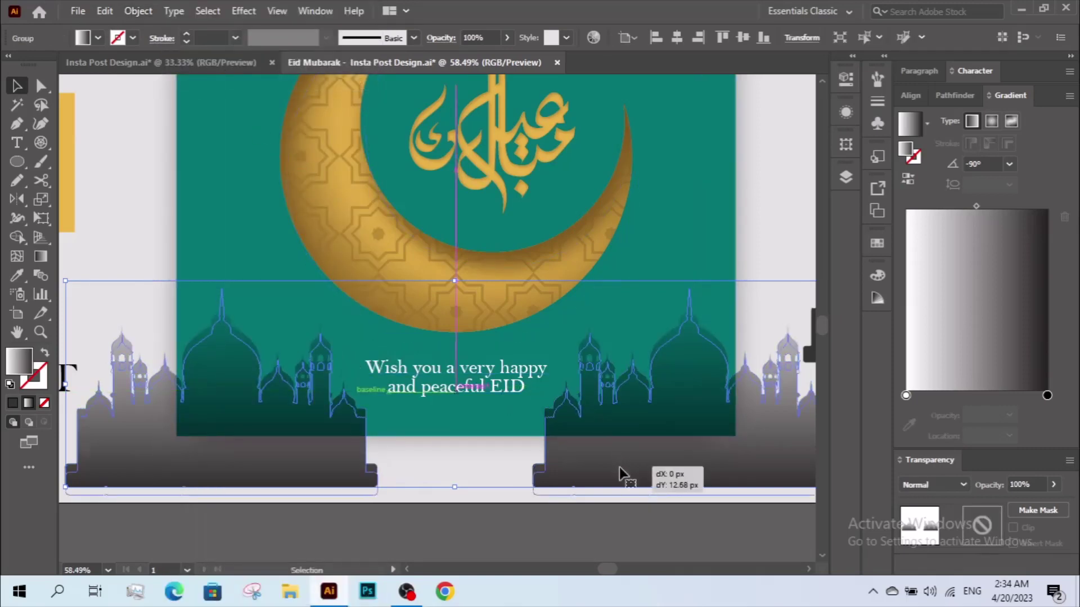
Zoom out to the whole artboard and select the mosque group.
{"action": "key", "text": "z"}
{"action": "left_click", "coordinate": [613, 377], "text": "alt"}
{"action": "left_click", "coordinate": [514, 357], "text": "alt"}
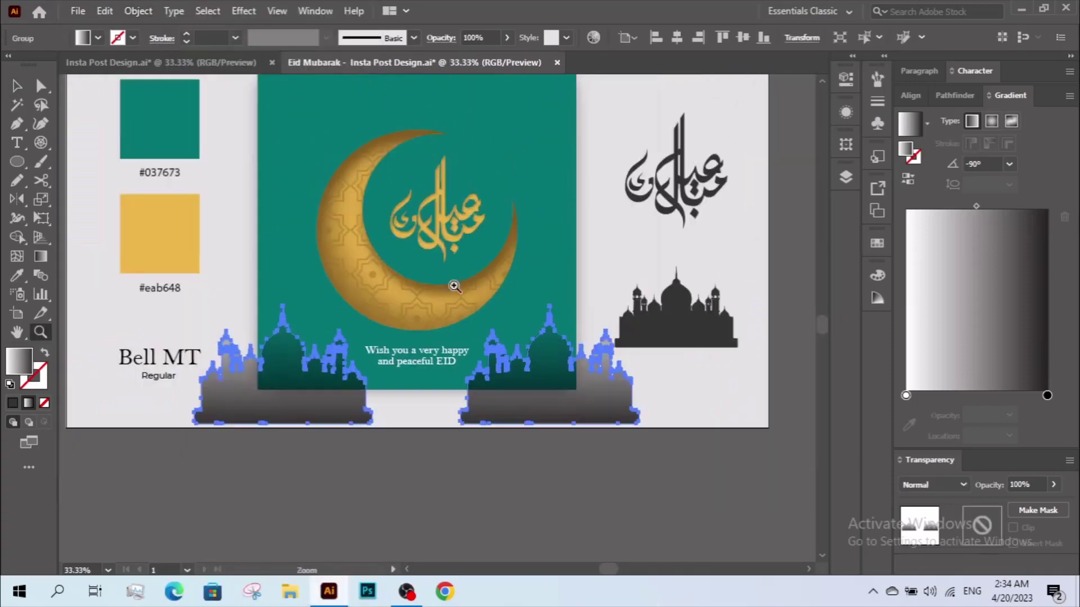
{"action": "key", "text": "v"}
{"action": "left_click", "coordinate": [514, 458]}
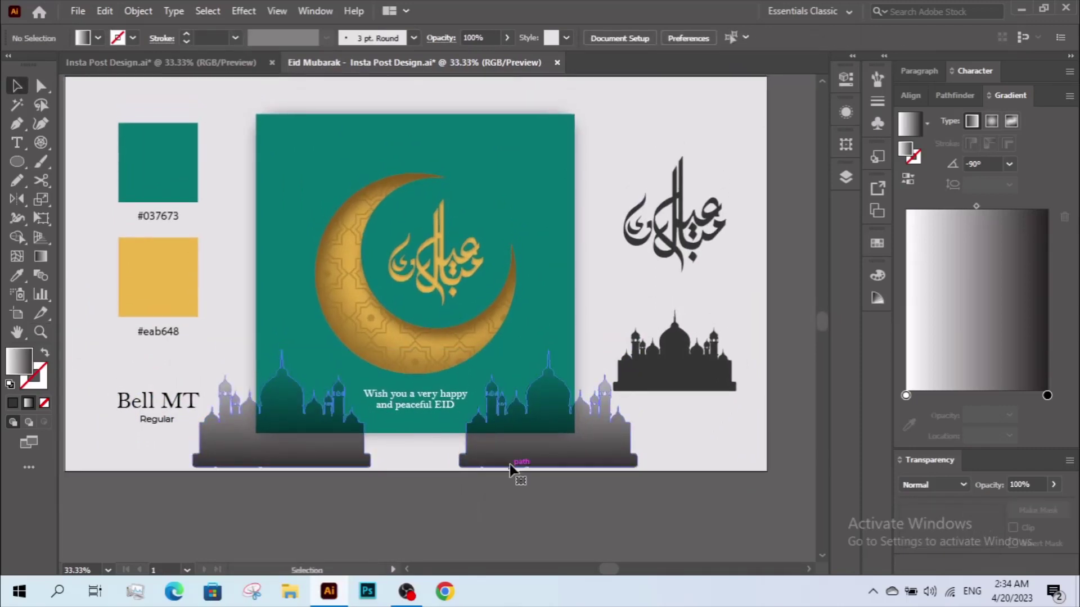
Horizontally centre the mosque group on the teal background rectangle with the Align panel.
{"action": "left_click", "coordinate": [538, 308], "text": "shift"}
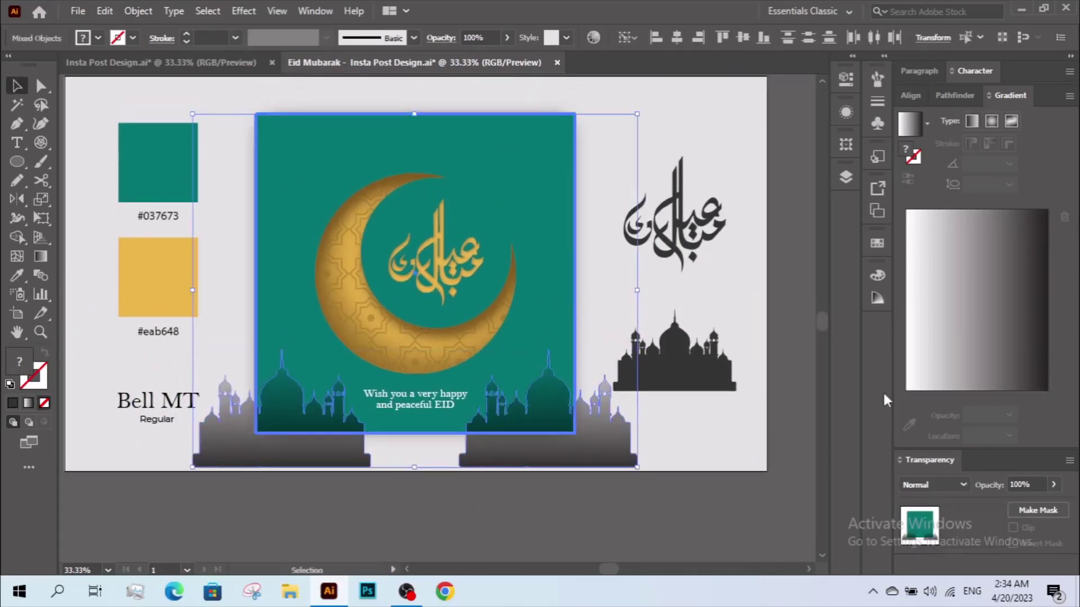
{"action": "left_click", "coordinate": [910, 95]}
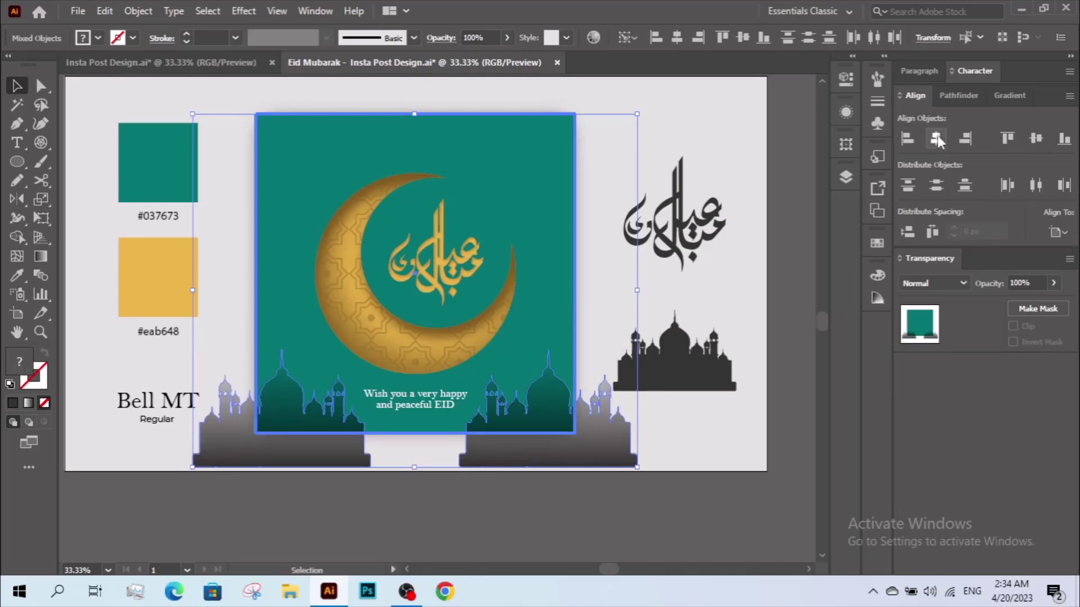
{"action": "left_click", "coordinate": [936, 139]}
{"action": "left_click", "coordinate": [951, 71]}
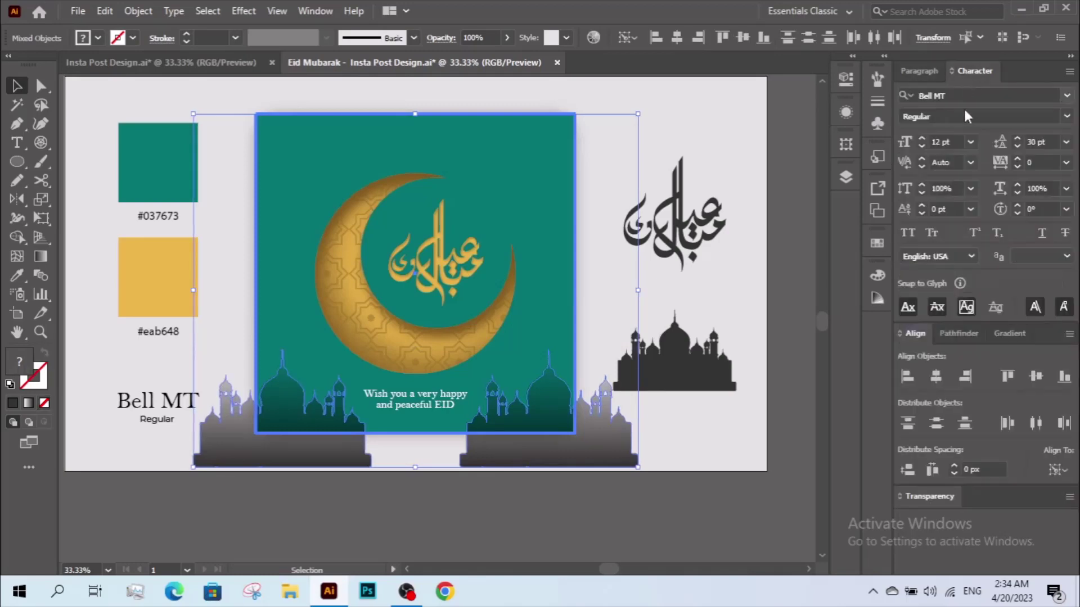
{"action": "left_click", "coordinate": [731, 455]}
{"action": "scroll", "coordinate": [657, 409], "scroll_direction": "left", "scroll_amount": 1}
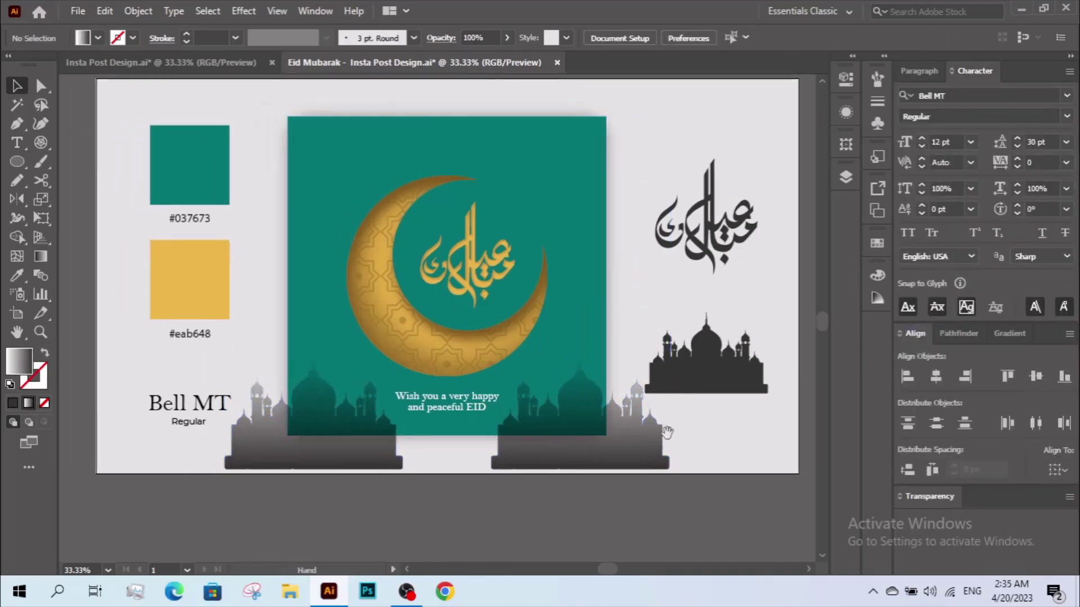
{"action": "left_click", "coordinate": [640, 440]}
{"action": "left_click", "coordinate": [647, 509]}
{"action": "left_click_drag", "start_coordinate": [618, 450], "coordinate": [618, 470]}
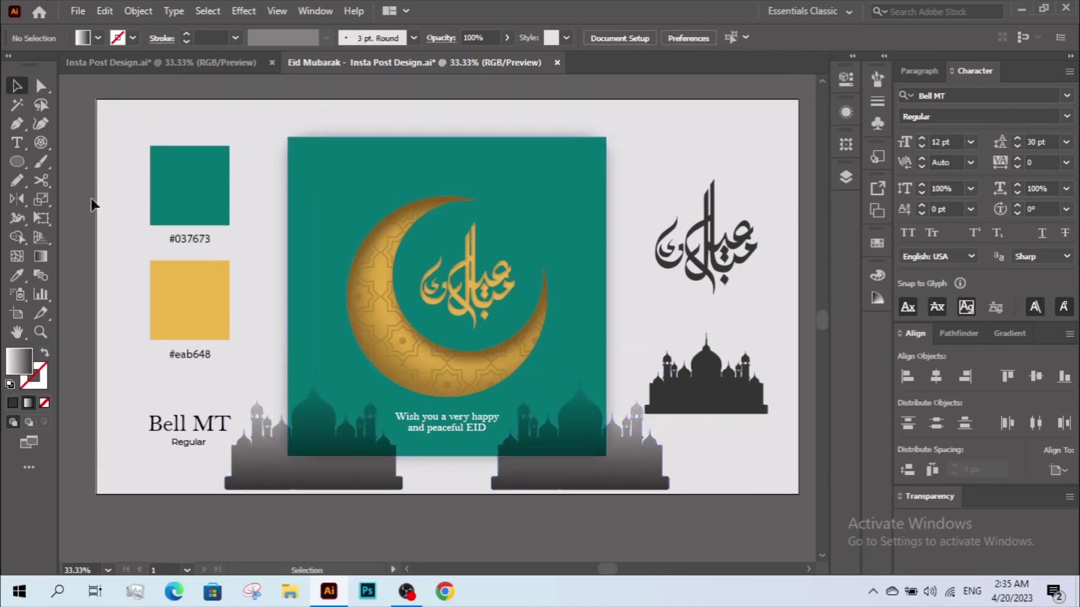
{"action": "mouse_move", "coordinate": [17, 162]}
{"action": "left_mouse_down"}
{"action": "mouse_move", "coordinate": [67, 181]}
{"action": "mouse_move", "coordinate": [85, 161]}
{"action": "left_mouse_up"}
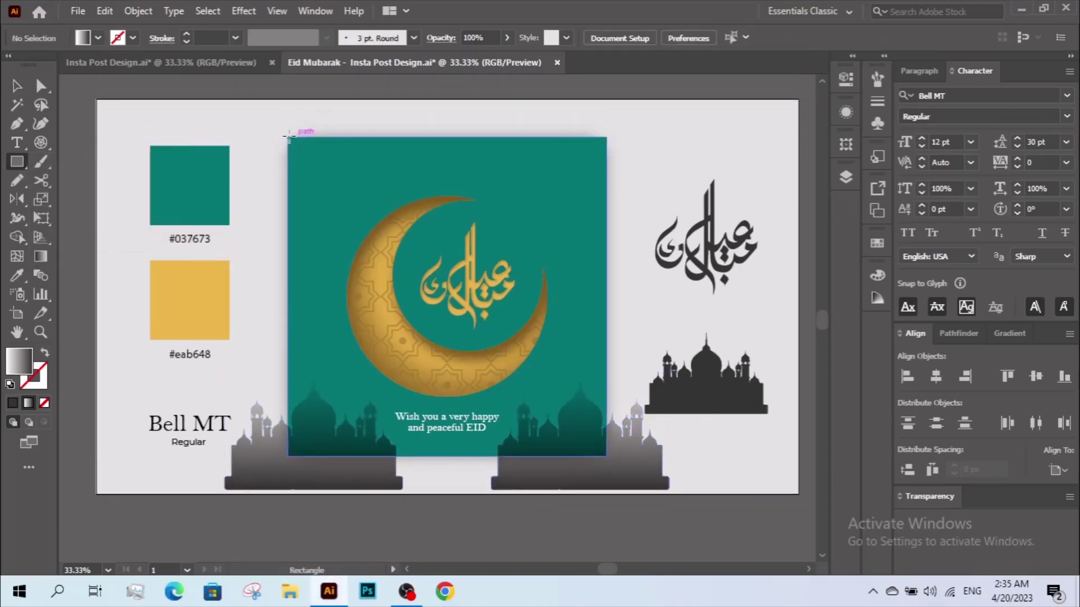
Draw a rectangle over the artboard with a 0° gradient and a fully transparent left stop.
{"action": "left_click_drag", "start_coordinate": [288, 137], "coordinate": [607, 456]}
{"action": "left_click", "coordinate": [1001, 333]}
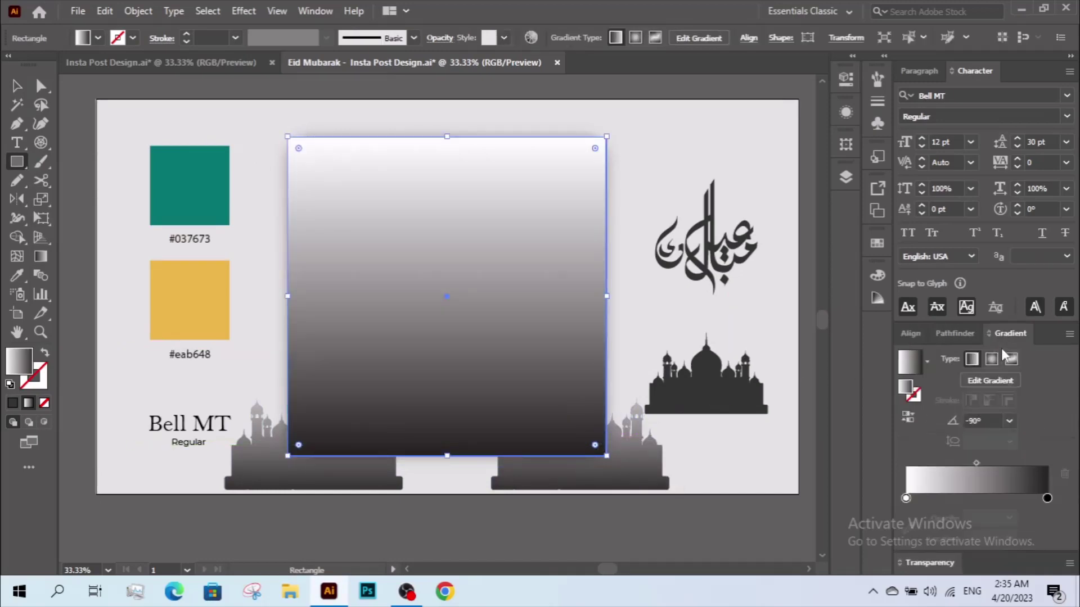
{"action": "left_click", "coordinate": [1010, 420]}
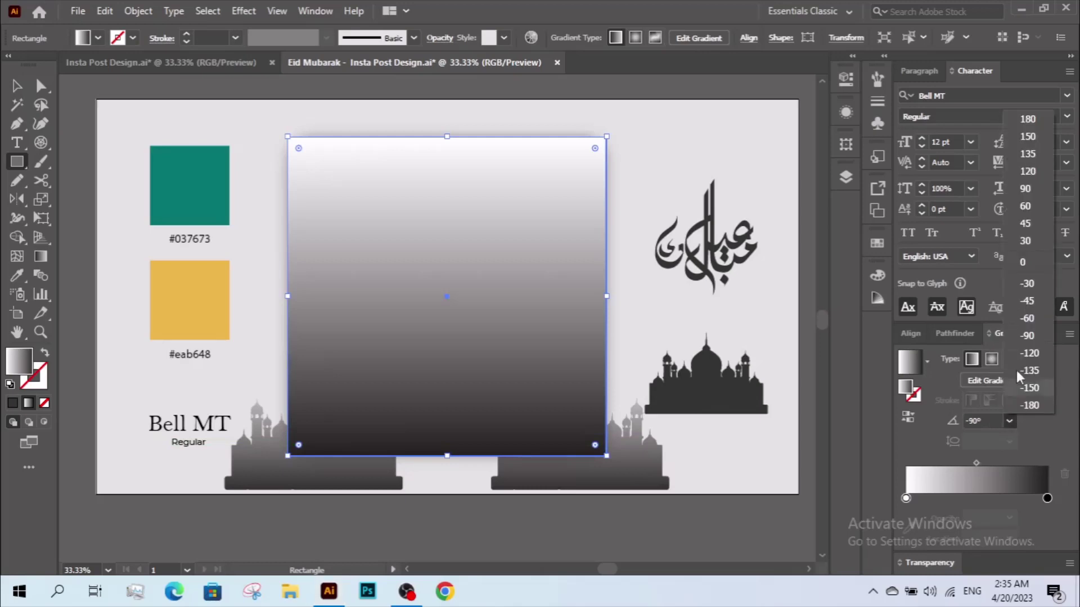
{"action": "left_click", "coordinate": [1030, 263]}
{"action": "left_click", "coordinate": [906, 499]}
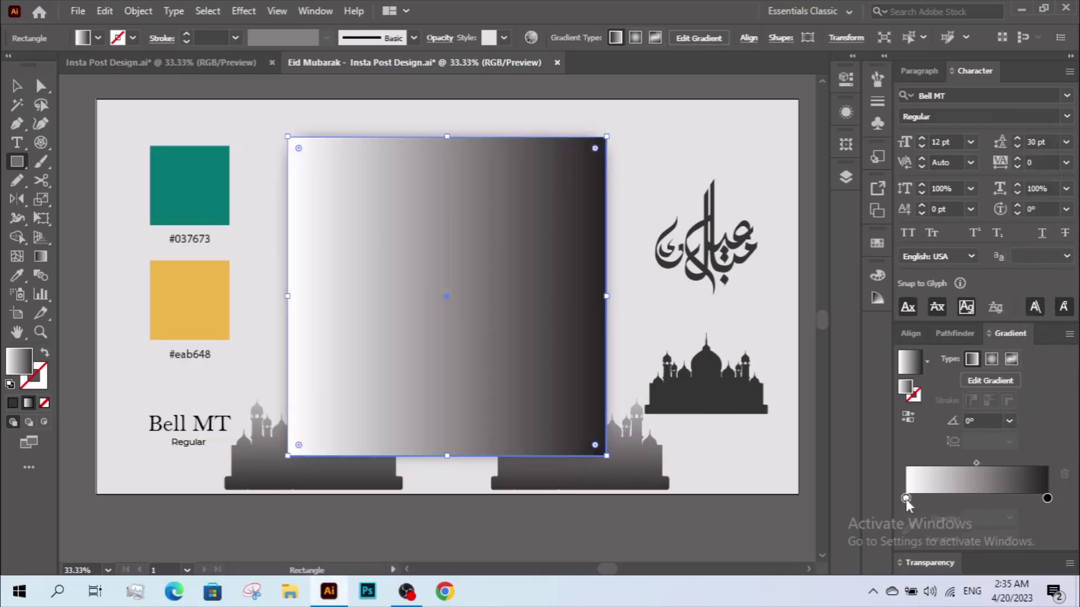
{"action": "left_click", "coordinate": [1010, 518]}
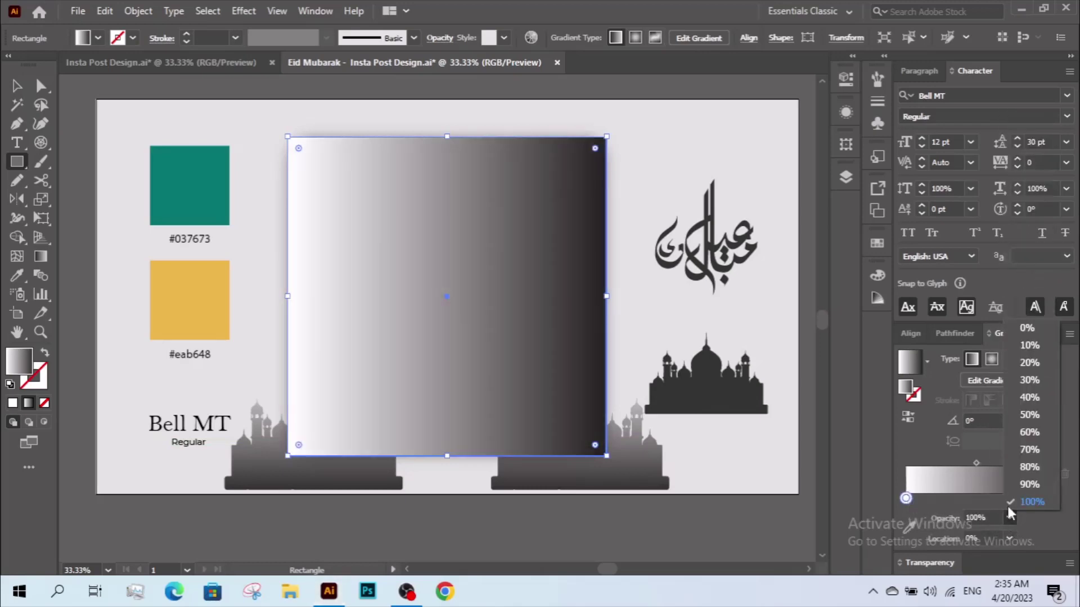
{"action": "left_click", "coordinate": [1035, 336]}
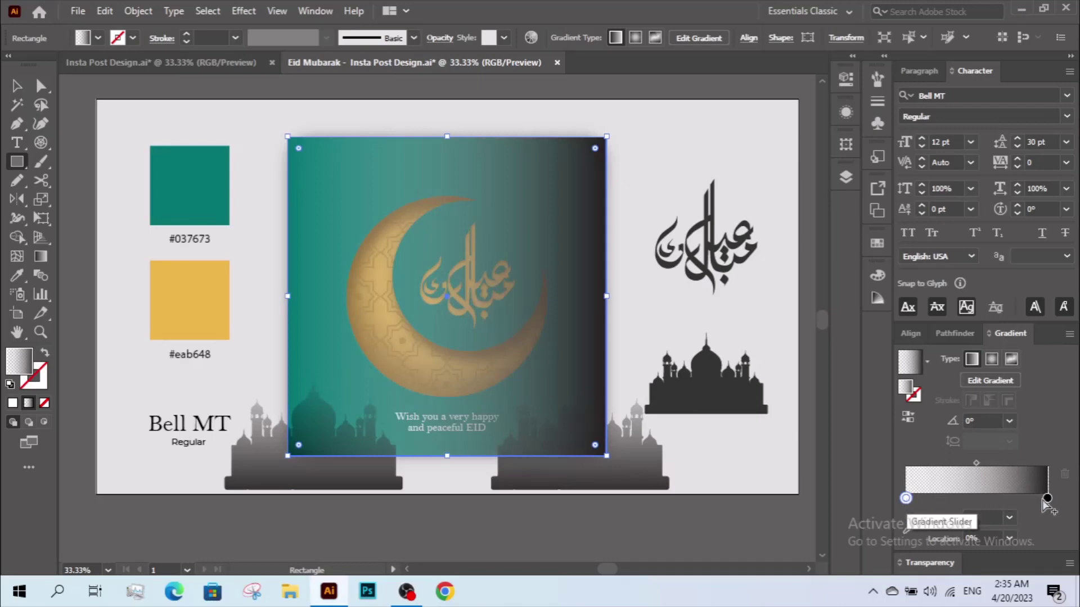
Add a black right stop and set the middle stop to 50% location, 100% opacity.
{"action": "left_click_drag", "start_coordinate": [1047, 498], "coordinate": [905, 499]}
{"action": "left_click", "coordinate": [1061, 506]}
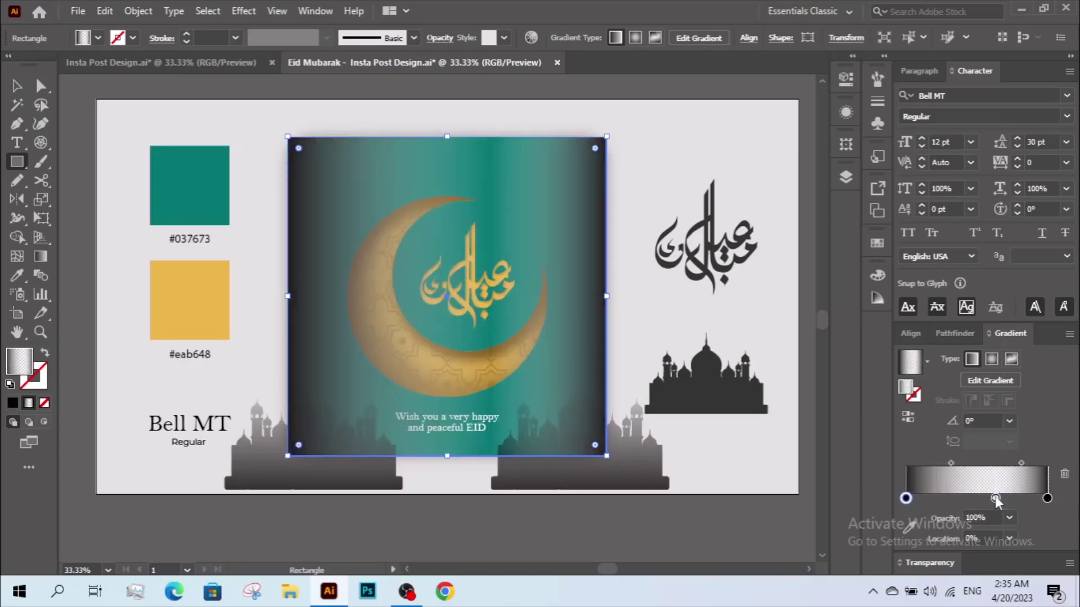
{"action": "left_click", "coordinate": [954, 70]}
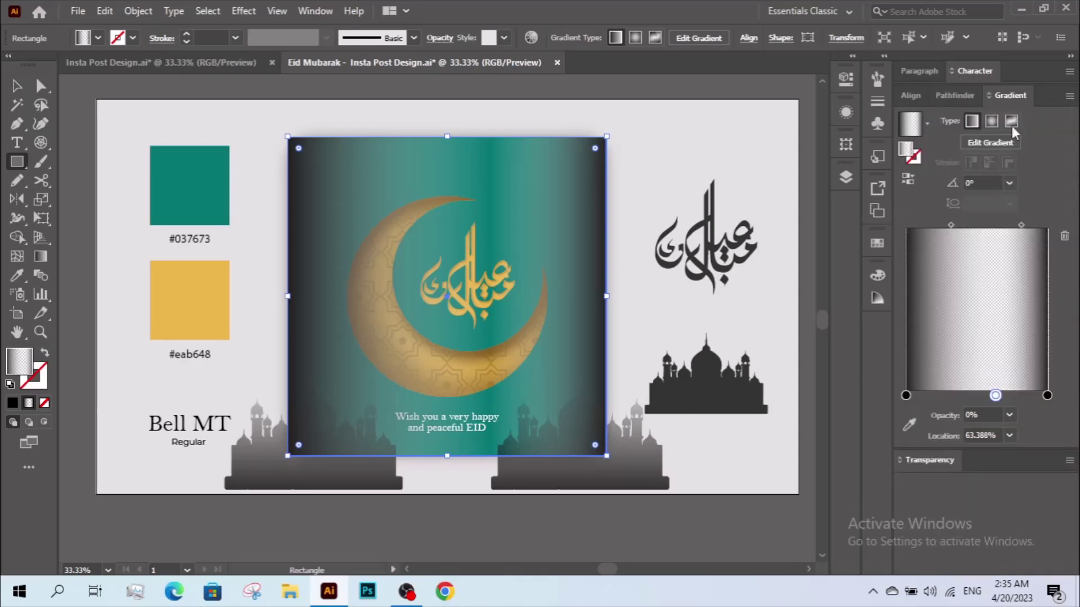
{"action": "left_click", "coordinate": [1009, 417]}
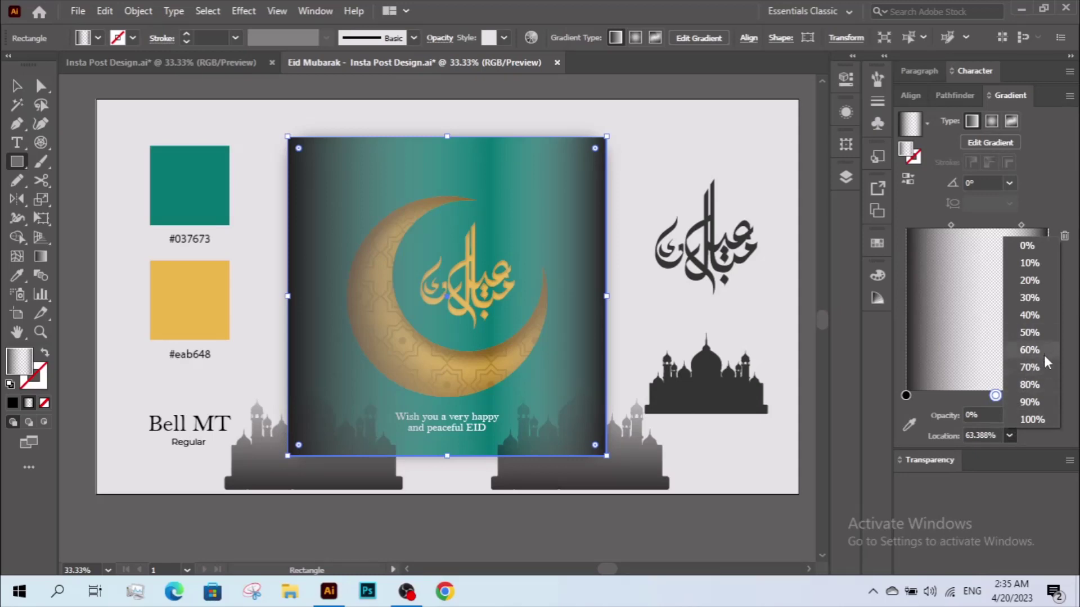
{"action": "left_click", "coordinate": [1041, 332]}
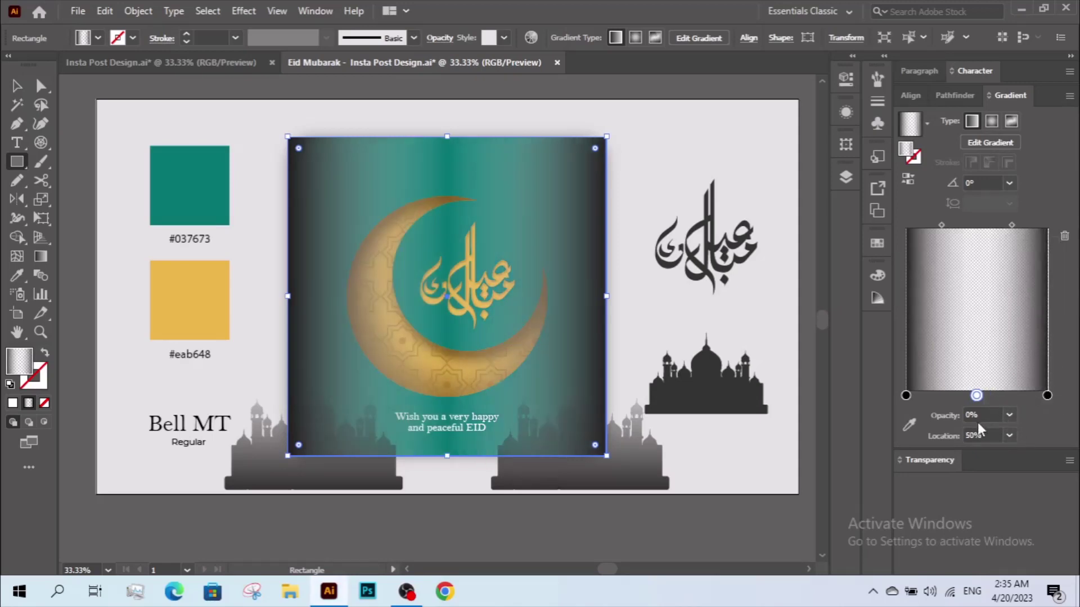
{"action": "left_click", "coordinate": [1009, 415]}
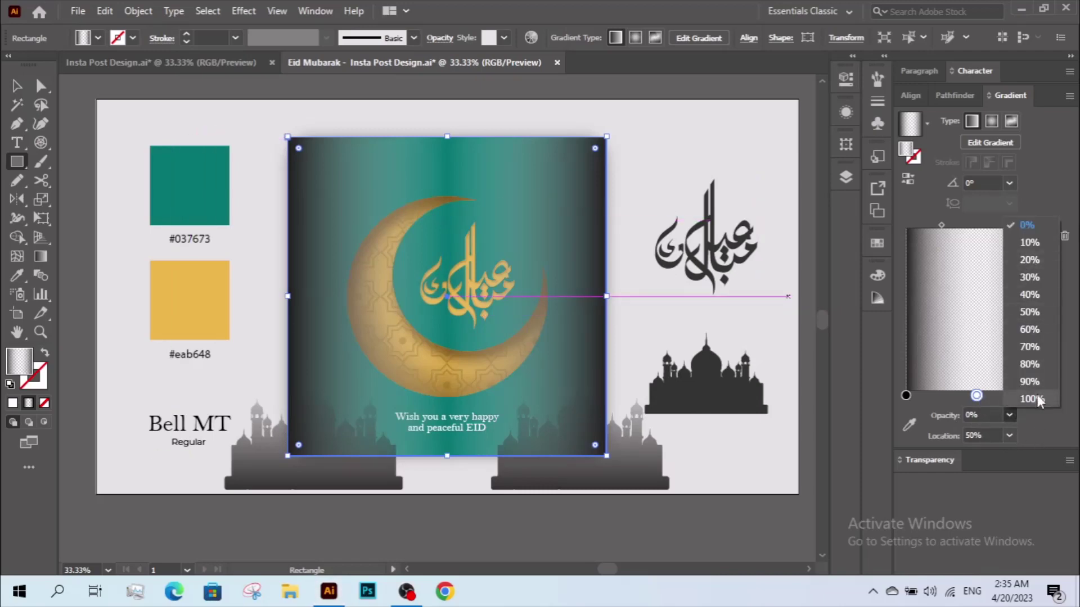
{"action": "left_click", "coordinate": [1030, 399]}
{"action": "left_click", "coordinate": [17, 85]}
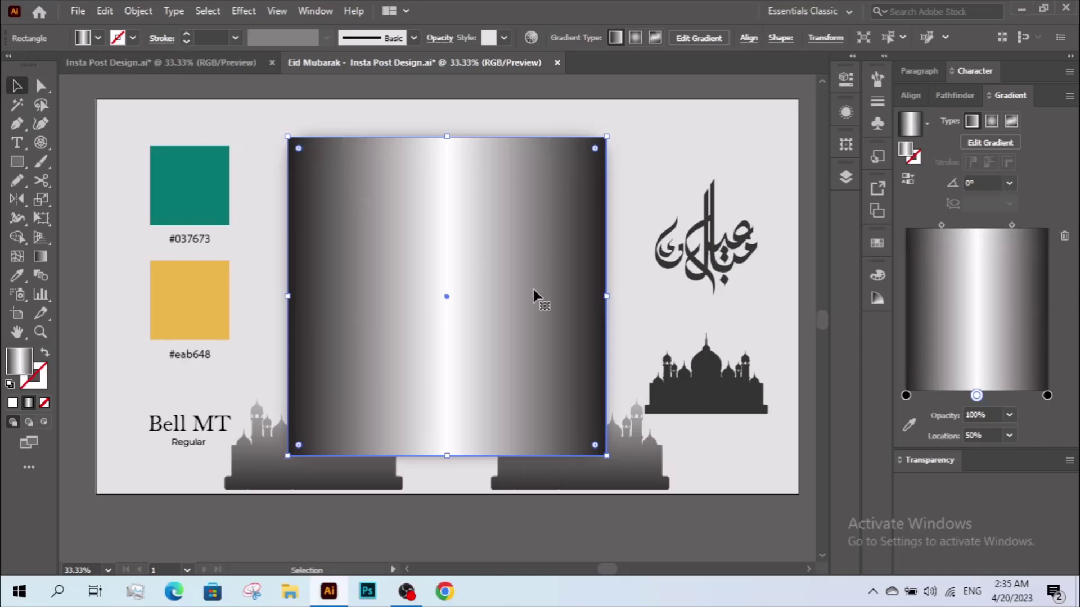
Blend the grey overlay rectangle with Multiply at 40% opacity, then reselect it.
{"action": "left_click", "coordinate": [934, 457]}
{"action": "left_click", "coordinate": [959, 484]}
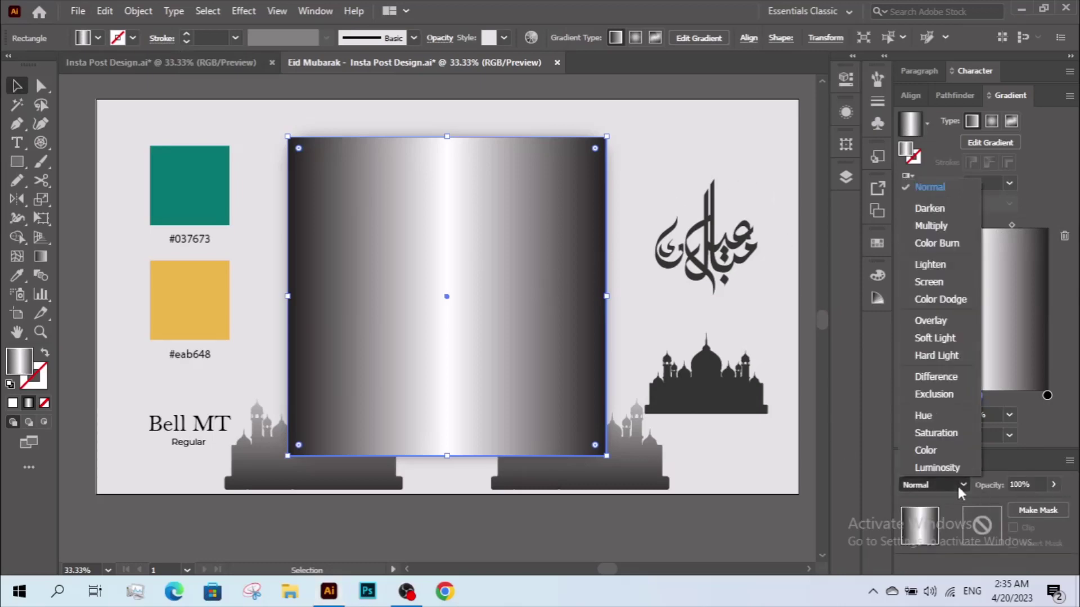
{"action": "left_click", "coordinate": [947, 226]}
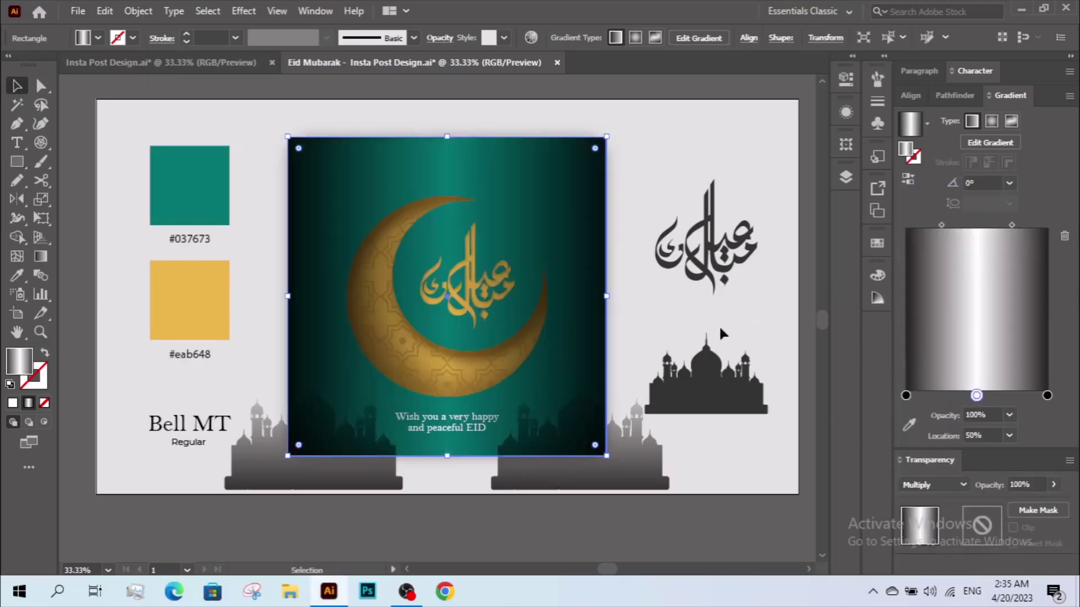
{"action": "left_click", "coordinate": [1032, 483]}
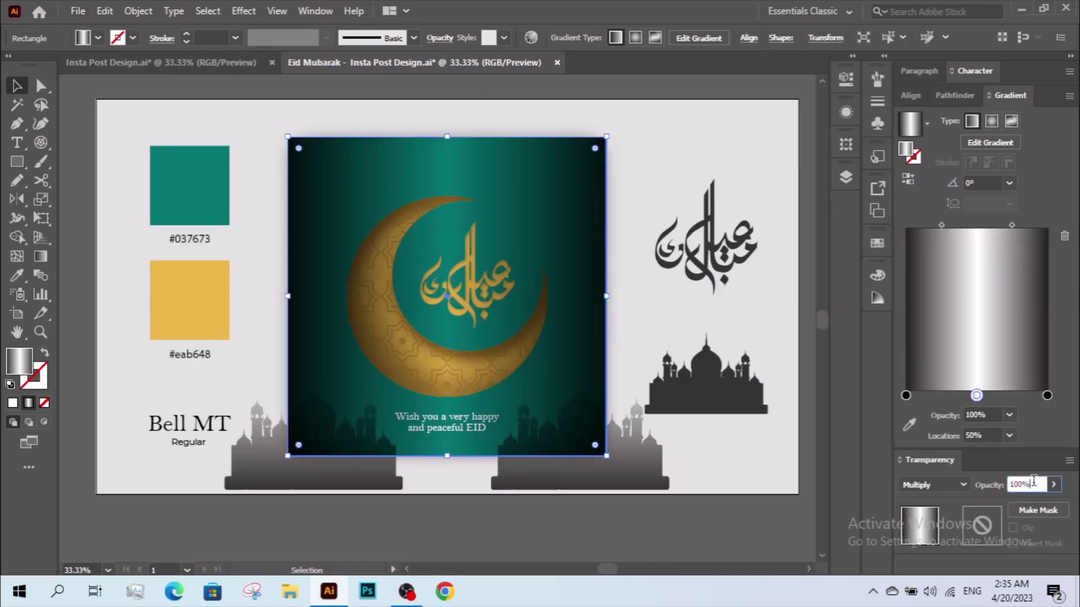
{"action": "type", "text": "60"}
{"action": "key", "text": "Return"}
{"action": "type", "text": "40"}
{"action": "key", "text": "Return"}
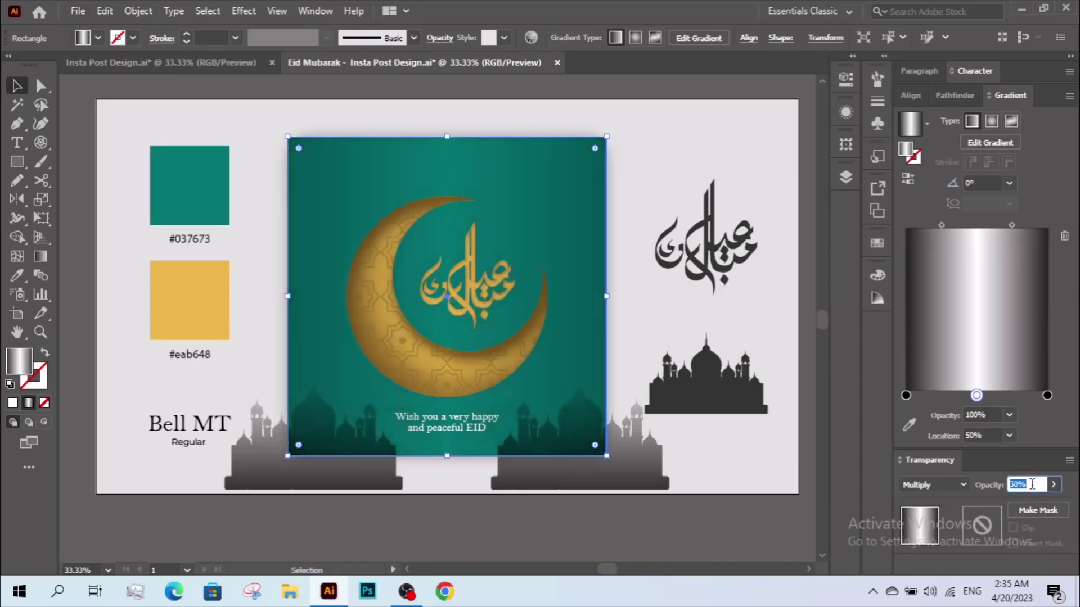
{"action": "left_click", "coordinate": [748, 524]}
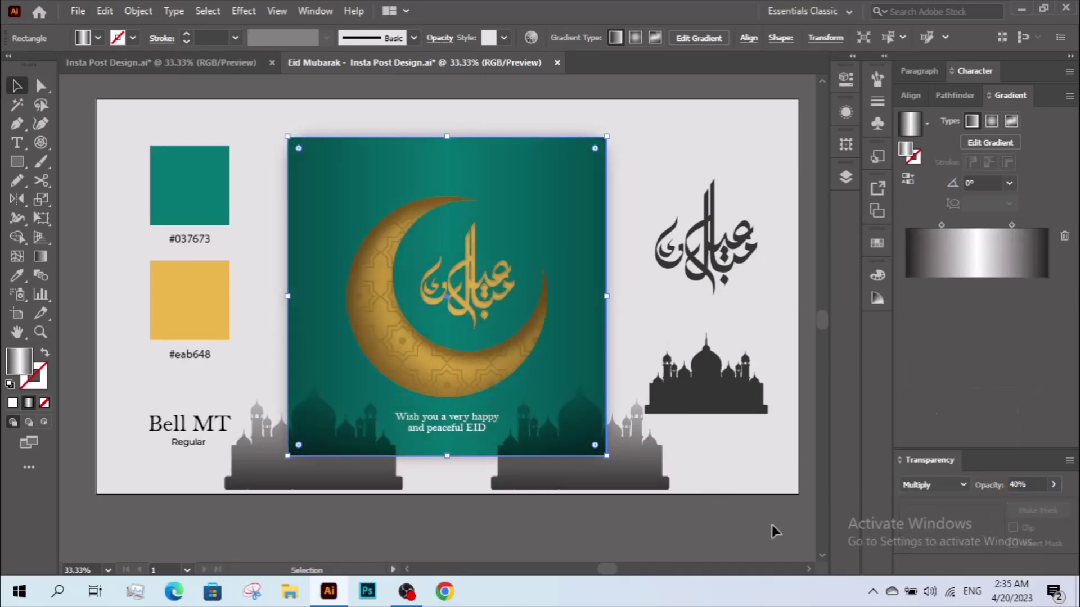
{"action": "left_click", "coordinate": [588, 439]}
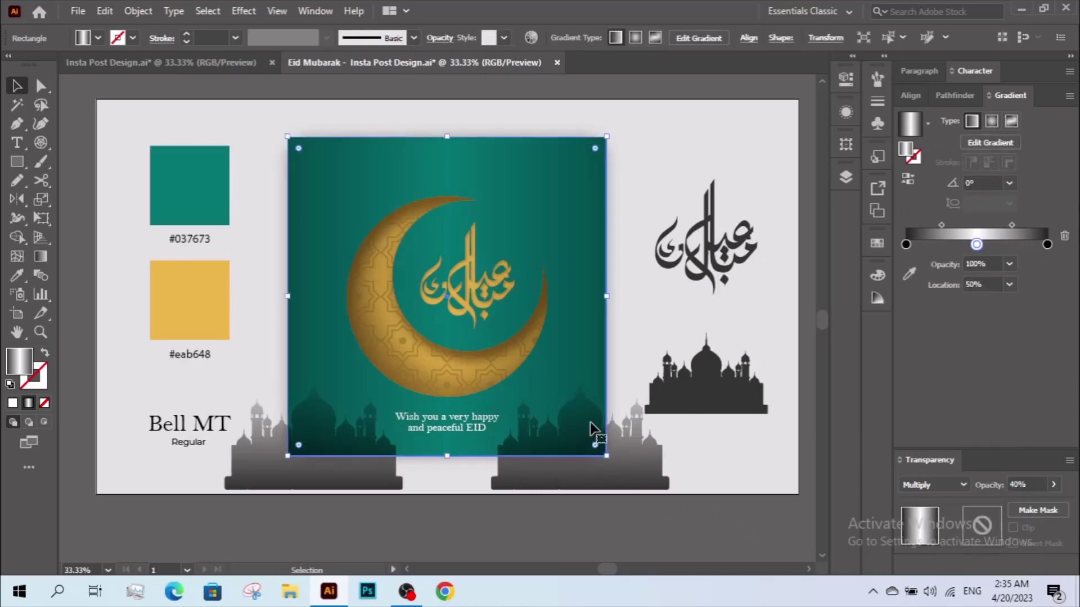
{"action": "left_click", "coordinate": [107, 19]}
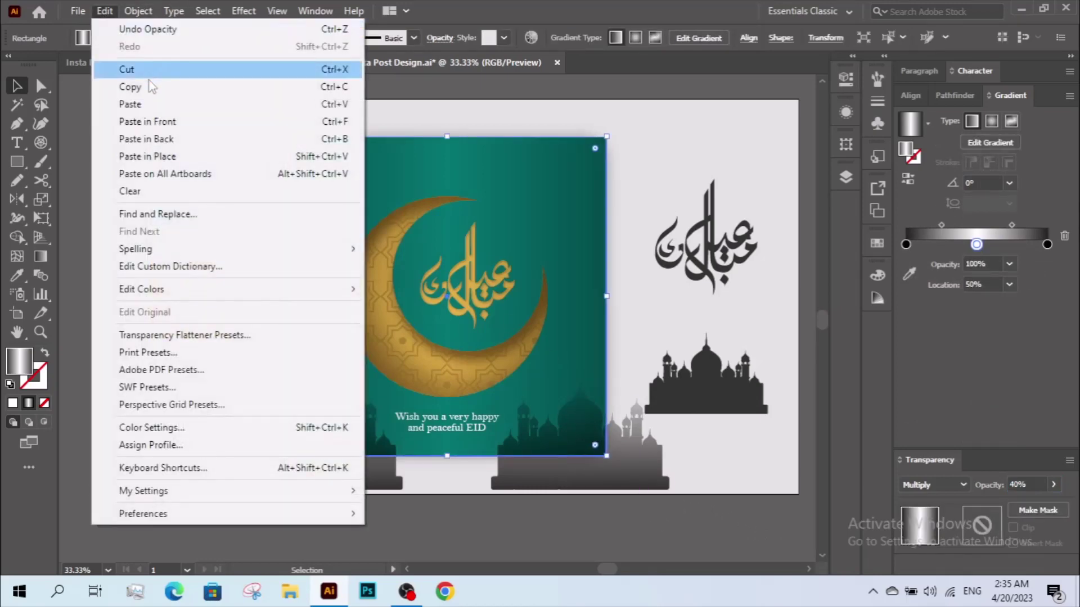
Paste a copy of the overlay in back and move it off the card.
{"action": "left_click", "coordinate": [144, 84]}
{"action": "left_click", "coordinate": [107, 14]}
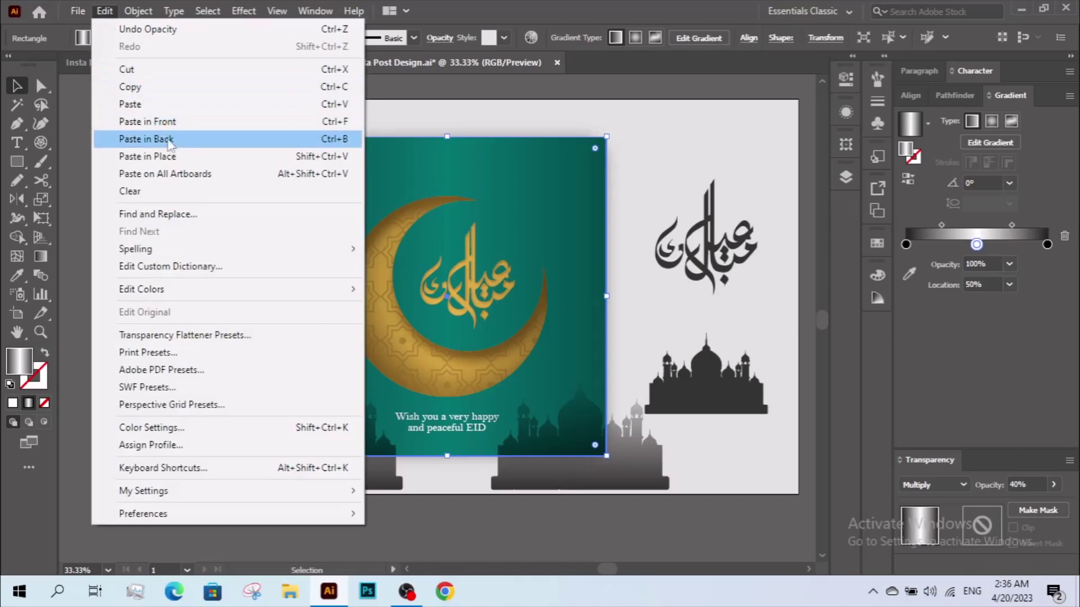
{"action": "left_click", "coordinate": [140, 149]}
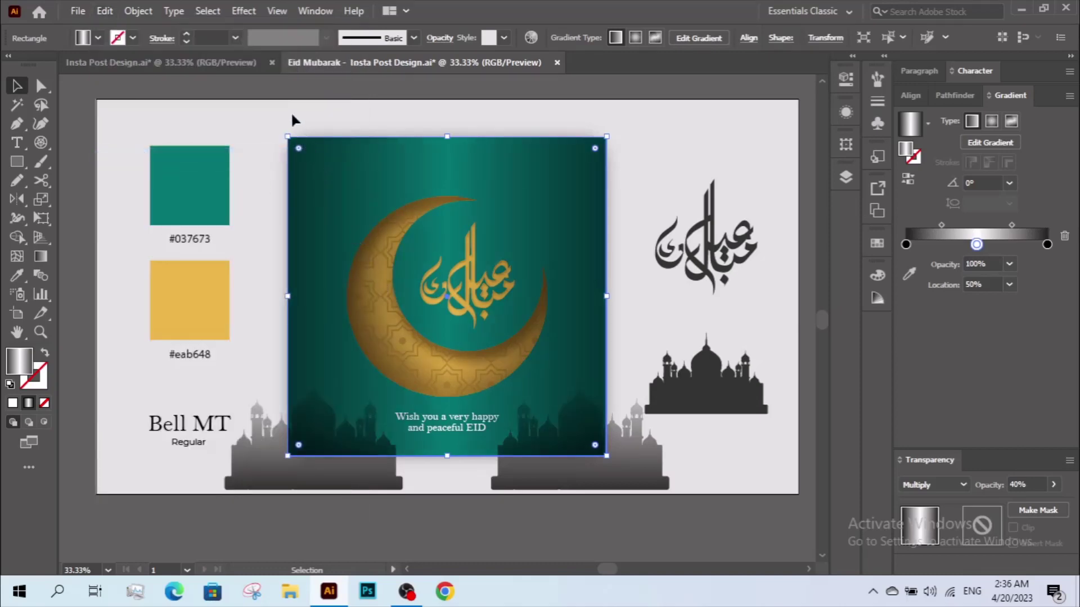
{"action": "left_click_drag", "start_coordinate": [271, 114], "coordinate": [497, 313]}
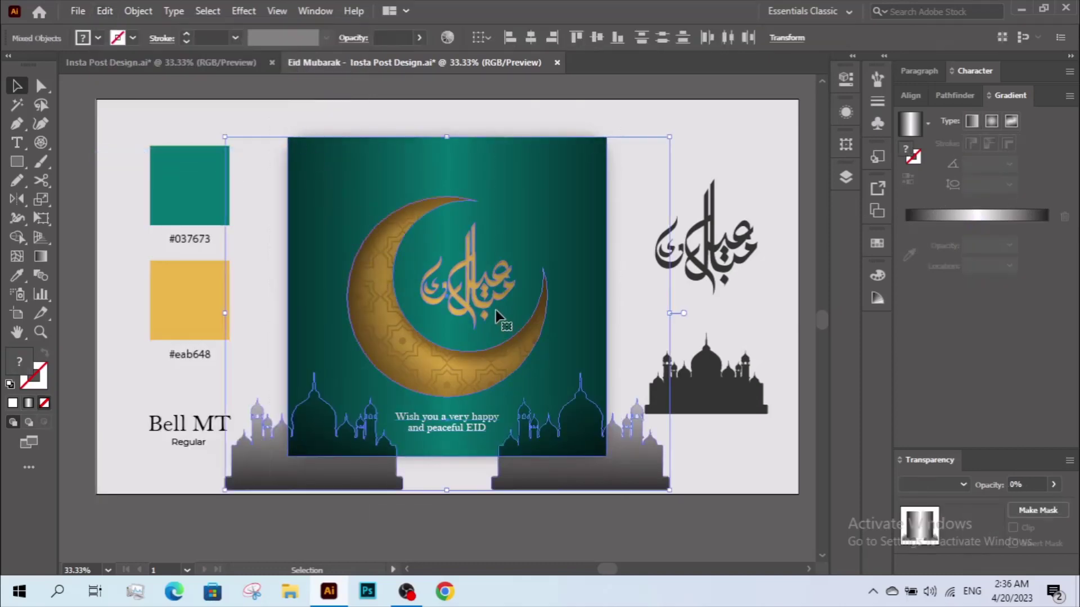
{"action": "left_click", "coordinate": [559, 506]}
{"action": "left_click", "coordinate": [586, 349]}
{"action": "left_click_drag", "start_coordinate": [534, 360], "coordinate": [253, 315]}
Fill the copy black and centre it horizontally and vertically on the card.
{"action": "left_click", "coordinate": [98, 38]}
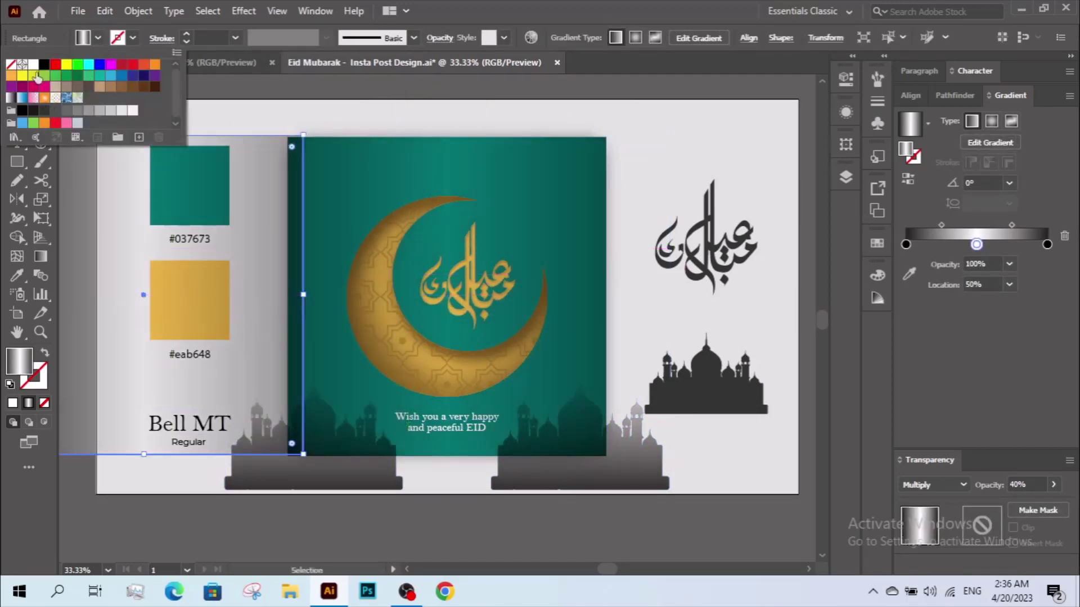
{"action": "left_click", "coordinate": [44, 64]}
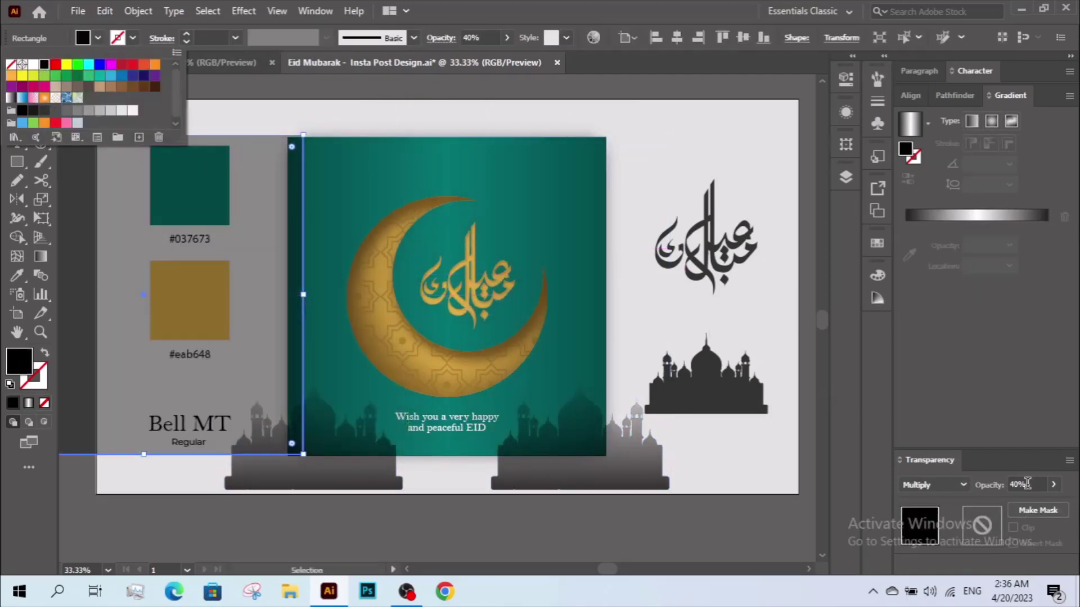
{"action": "left_click", "coordinate": [967, 485]}
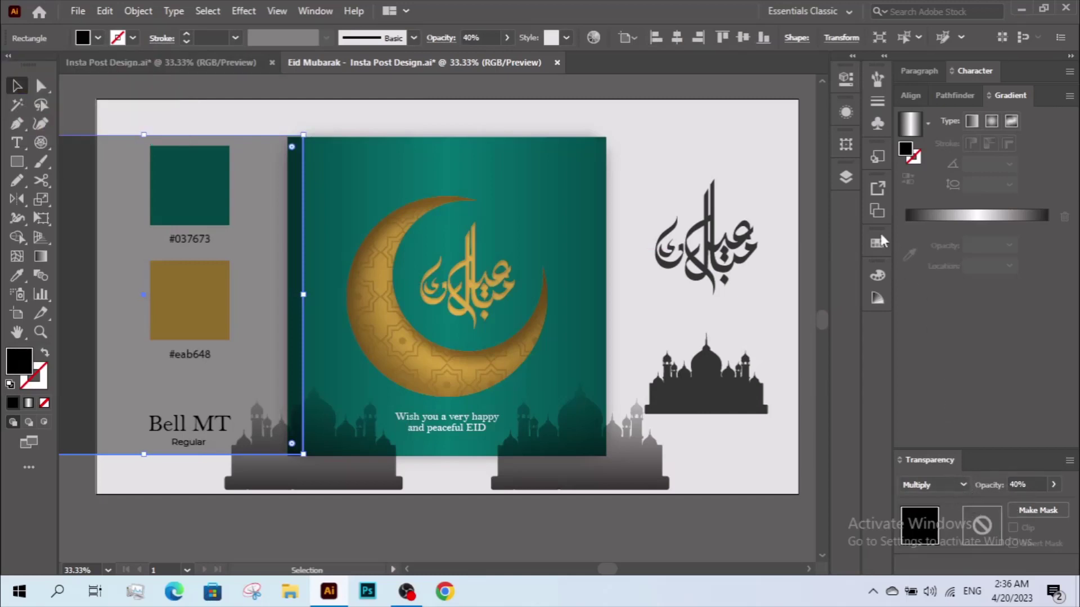
{"action": "key", "text": "shift+F7"}
{"action": "left_click", "coordinate": [932, 140]}
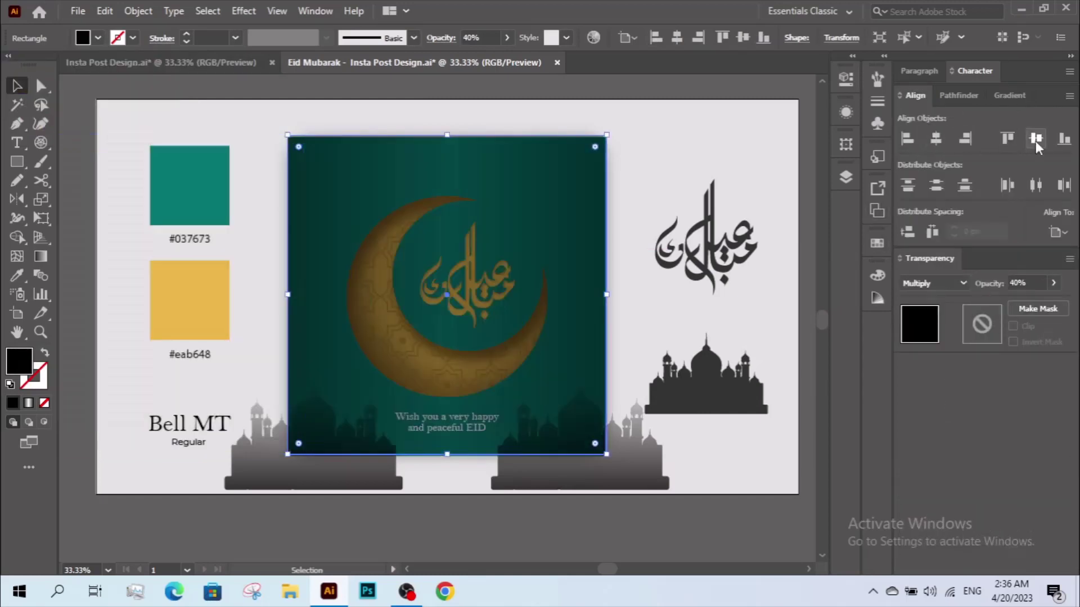
{"action": "left_click", "coordinate": [617, 114]}
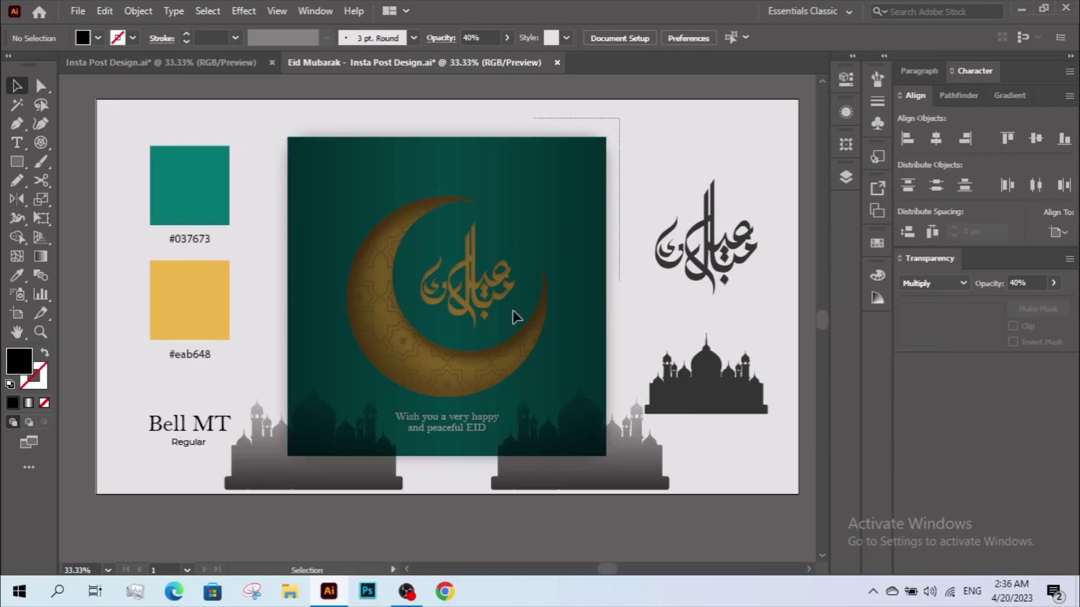
{"action": "left_click_drag", "start_coordinate": [618, 116], "coordinate": [271, 545]}
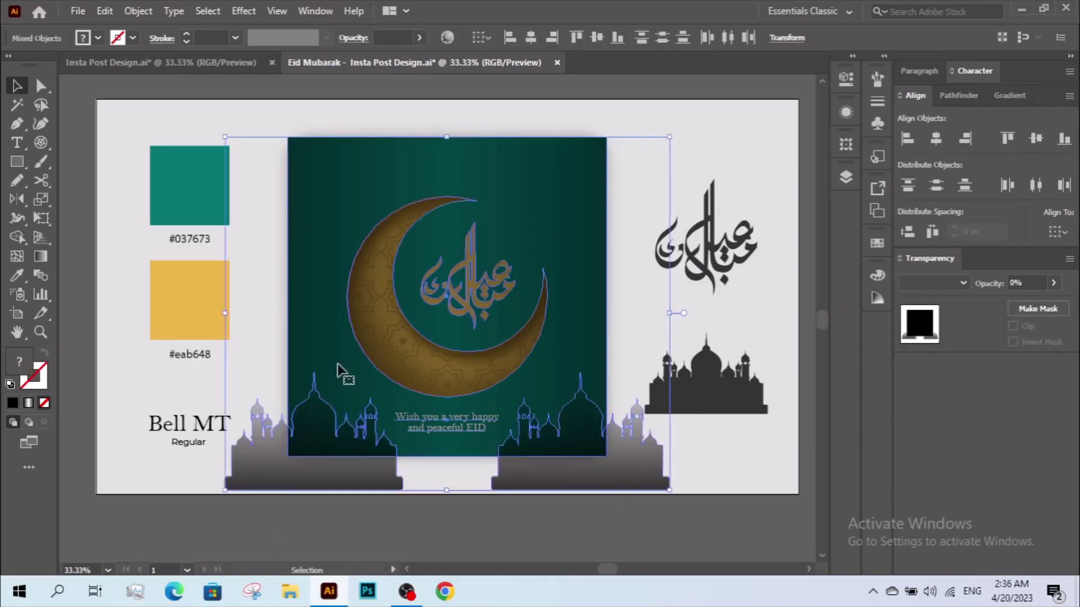
Make a clipping mask from the selected card artwork and zoom in on the finished post.
{"action": "right_click", "coordinate": [423, 257]}
{"action": "left_click", "coordinate": [496, 394]}
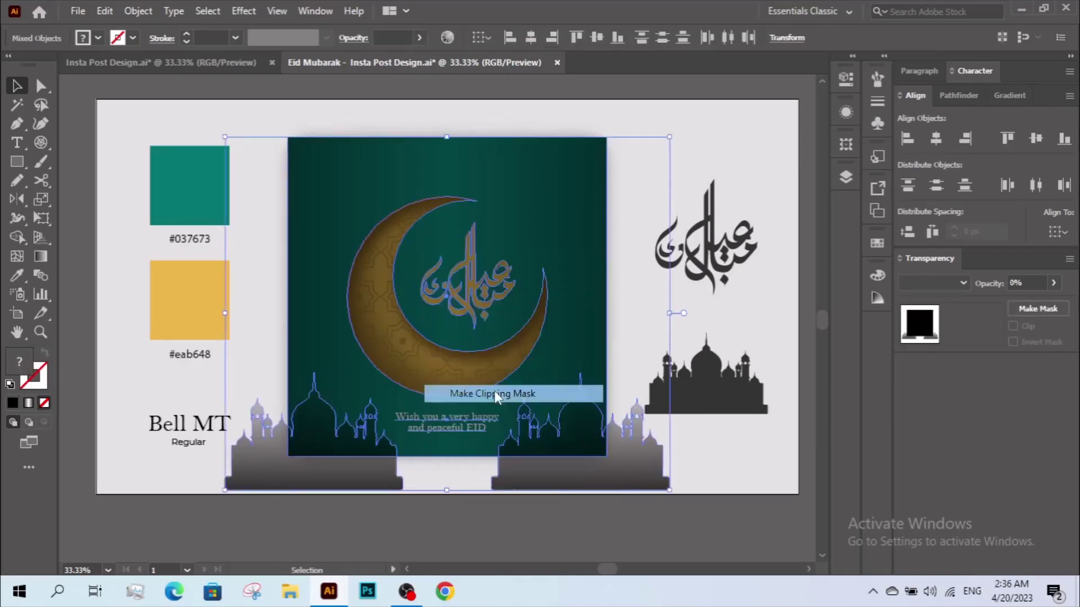
{"action": "left_click", "coordinate": [523, 511]}
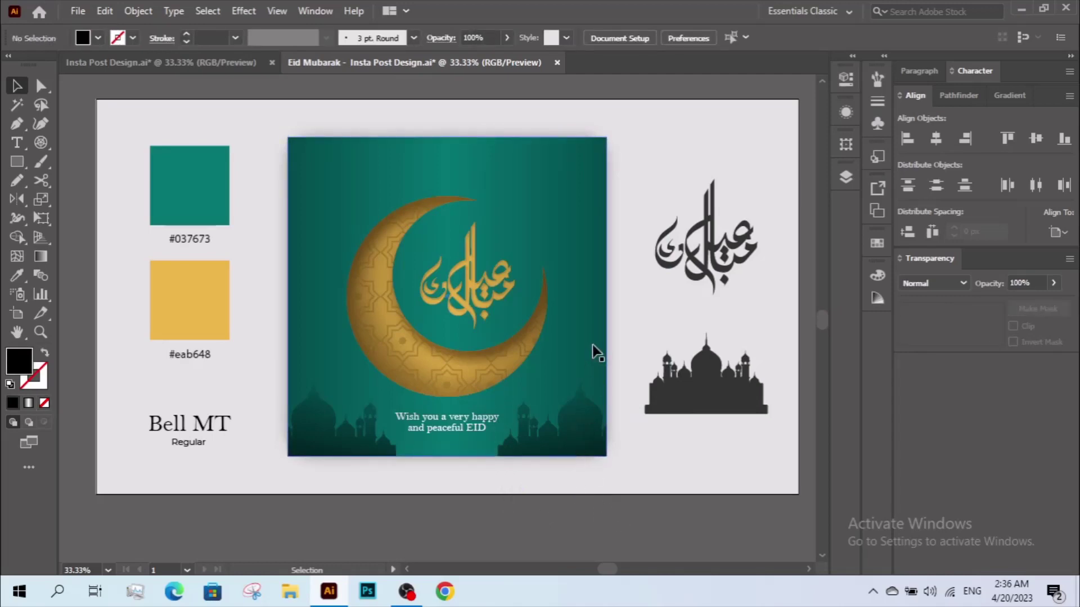
{"action": "key", "text": "z"}
{"action": "mouse_move", "coordinate": [276, 122]}
{"action": "left_mouse_down"}
{"action": "mouse_move", "coordinate": [682, 499]}
{"action": "mouse_move", "coordinate": [642, 478]}
{"action": "left_mouse_up"}
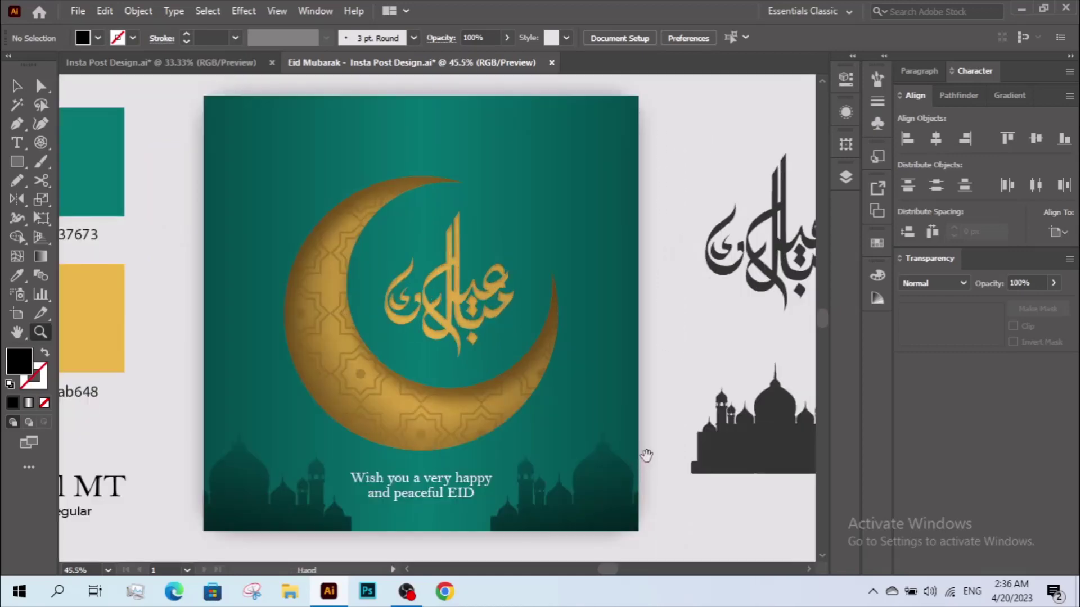
{"action": "key", "text": "v"}
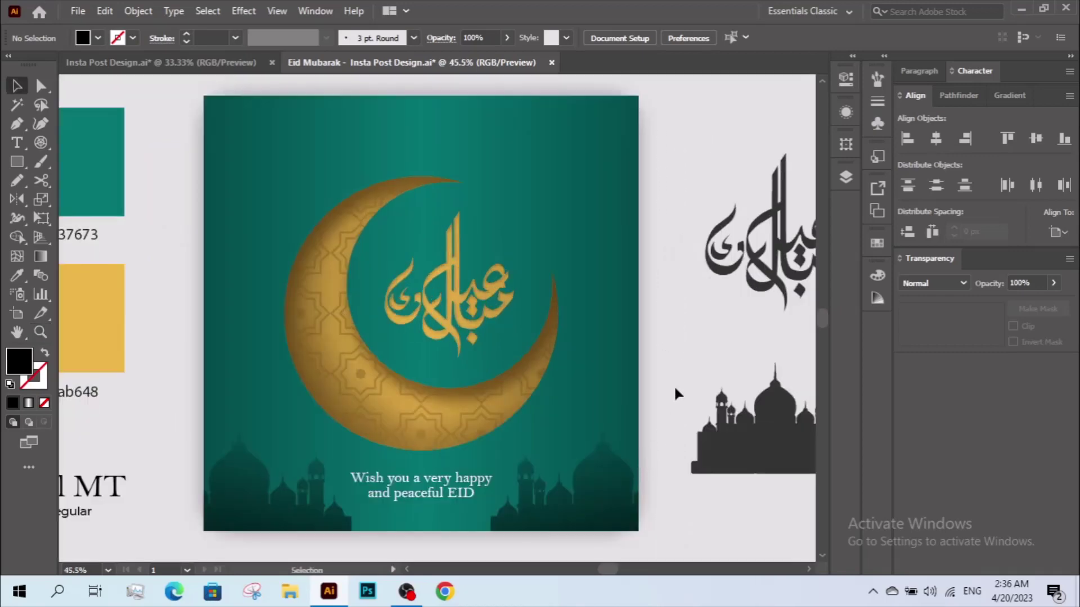